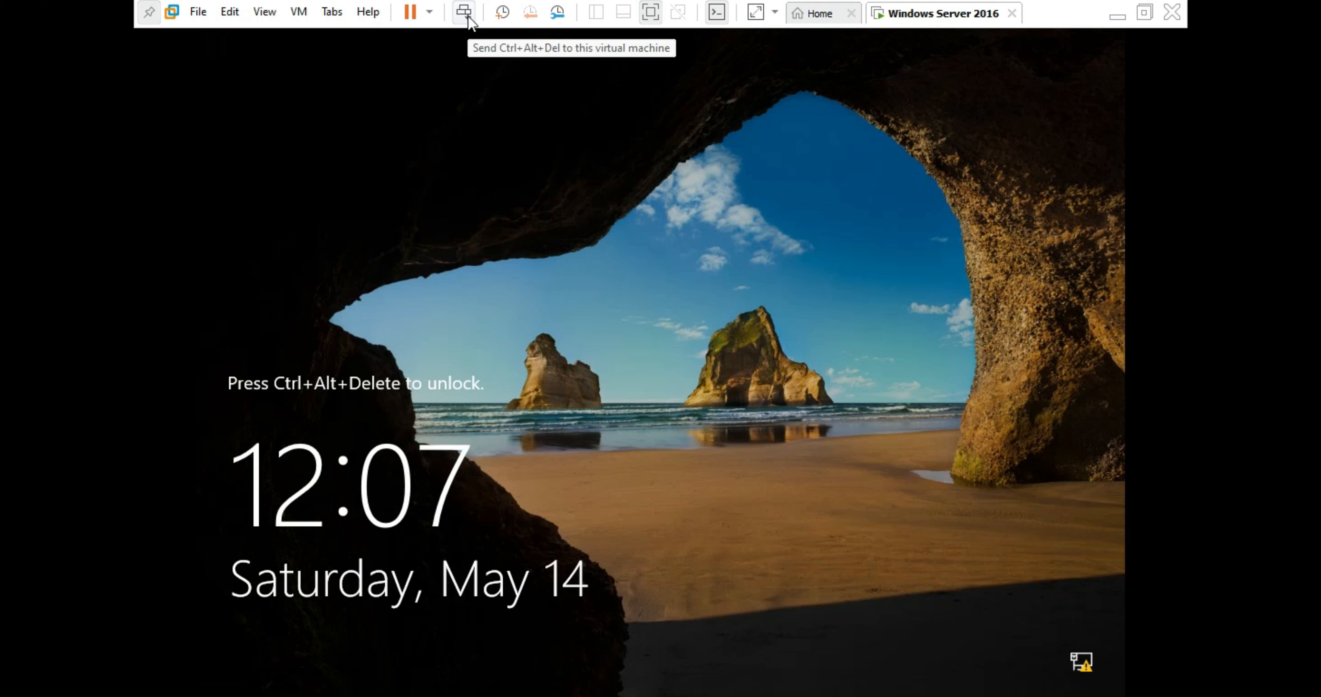
- Send Ctrl+Alt+Del and sign in as Administrator with the account password
{"action": "left_click", "coordinate": [468, 17]}
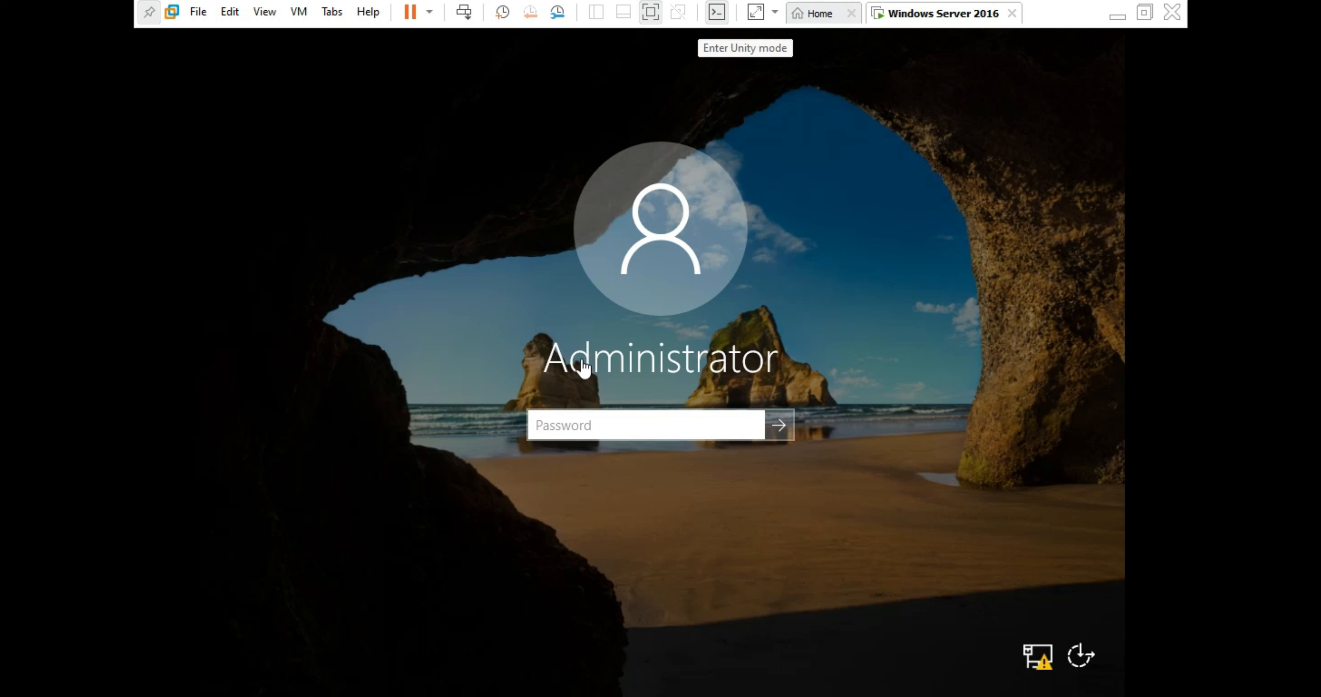
{"action": "left_click", "coordinate": [607, 426]}
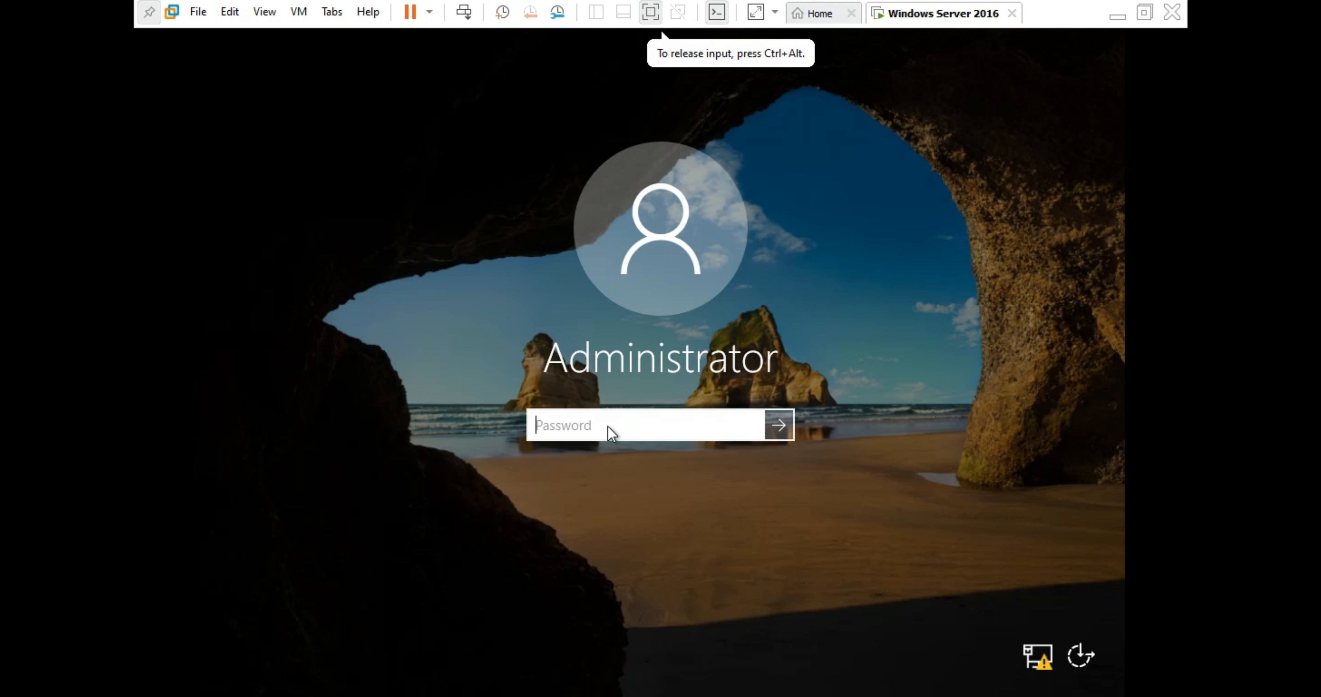
{"action": "type", "text": "•••"}
{"action": "key", "text": "BackSpace"}
{"action": "key", "text": "BackSpace"}
{"action": "key", "text": "BackSpace"}
{"action": "type", "text": "••••"}
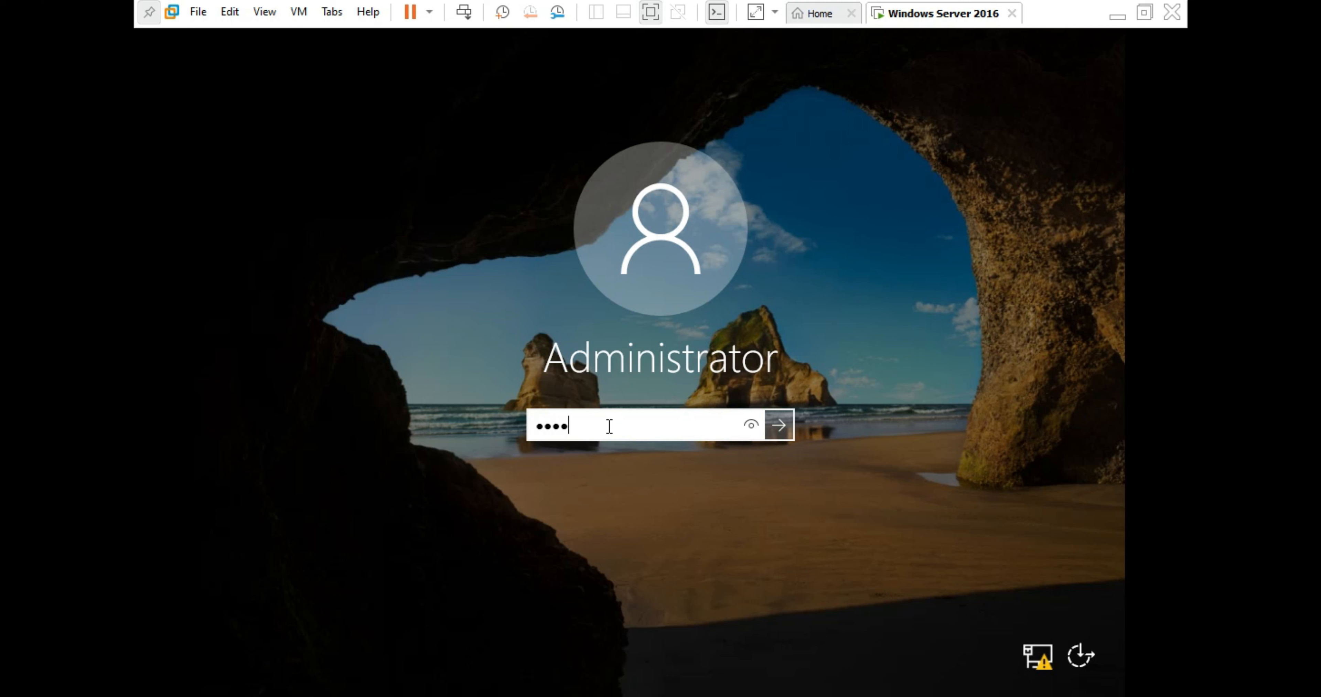
{"action": "type", "text": "••••"}
{"action": "key", "text": "Return"}
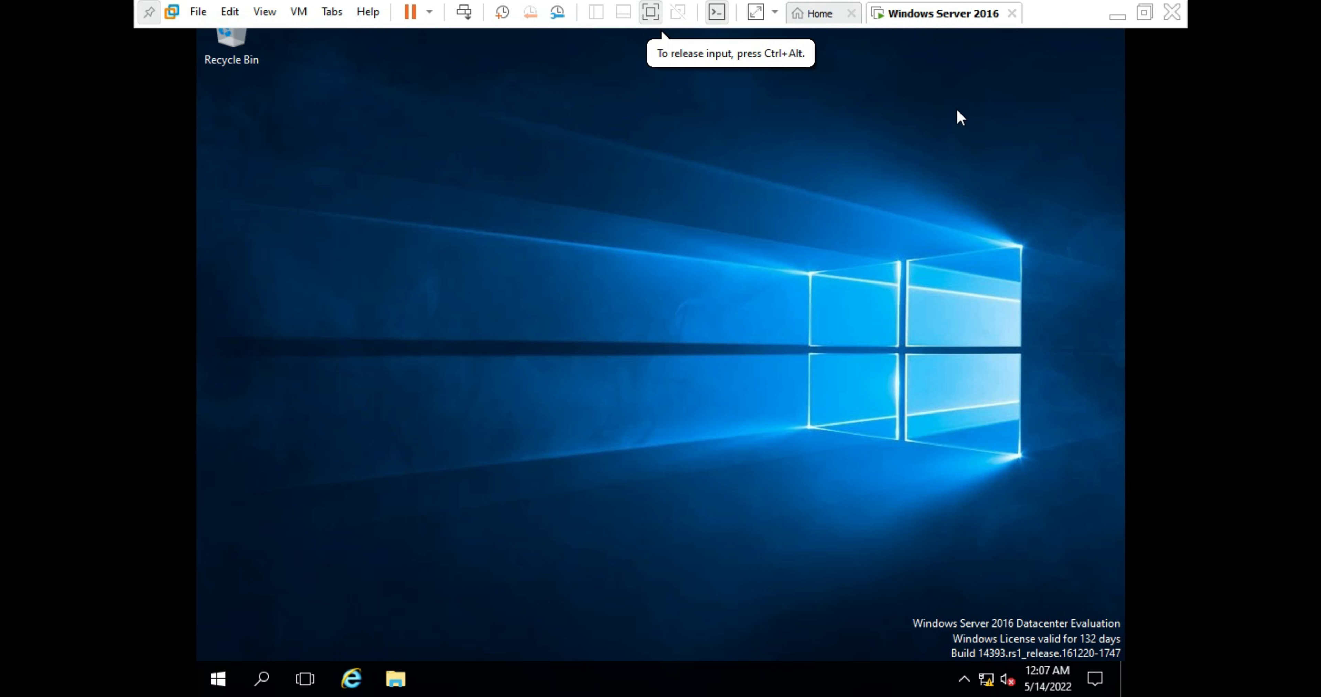
{"action": "left_click", "coordinate": [756, 12]}
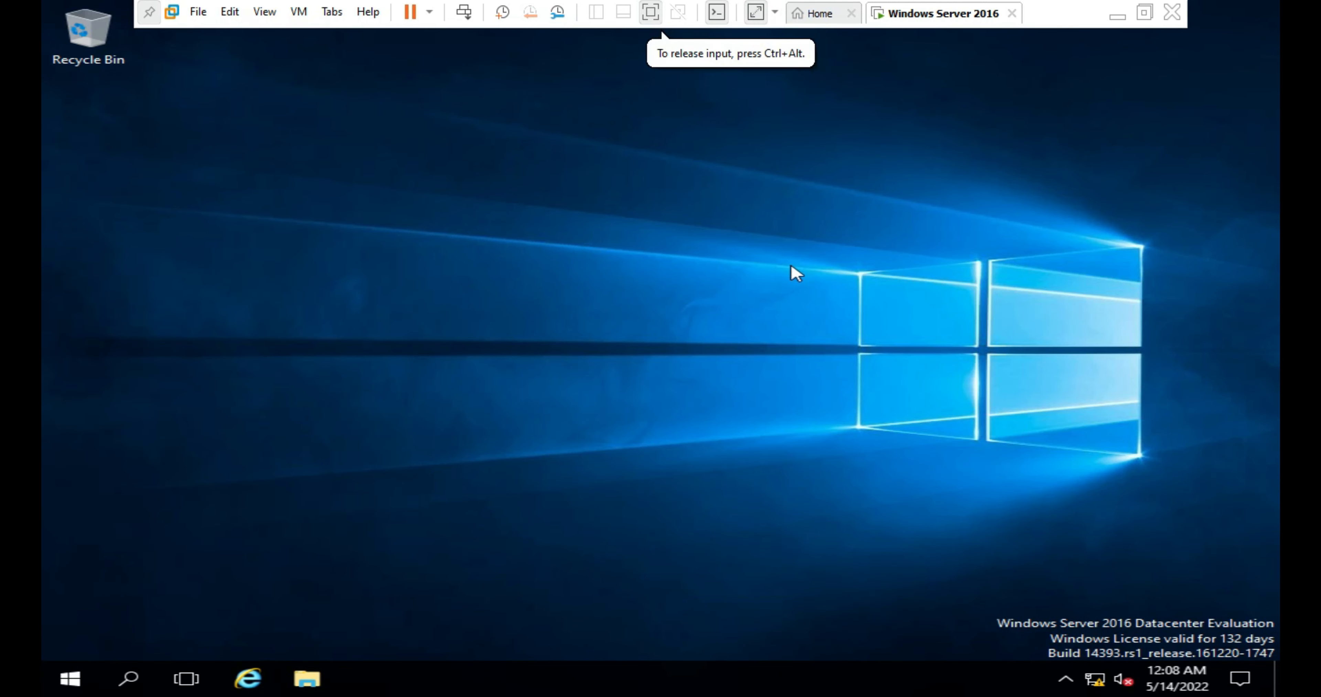
{"action": "left_click", "coordinate": [754, 13]}
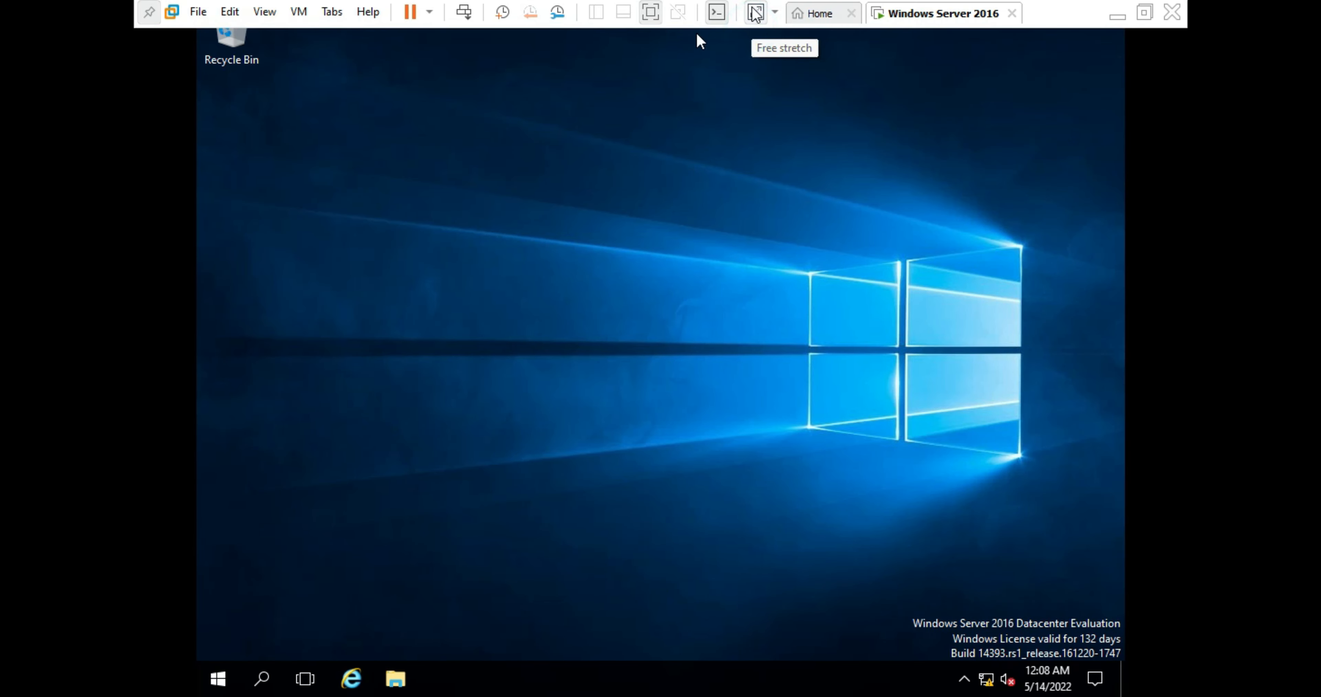
{"action": "left_click", "coordinate": [755, 12]}
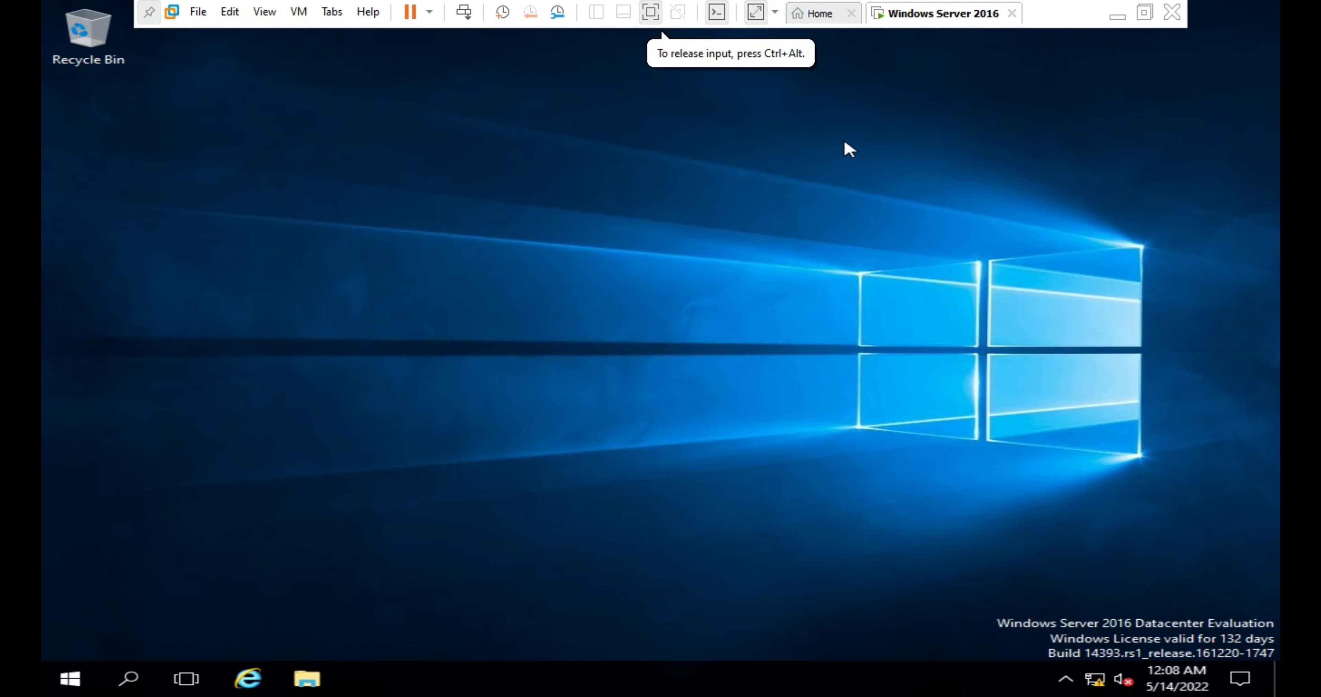
{"action": "left_click", "coordinate": [755, 14]}
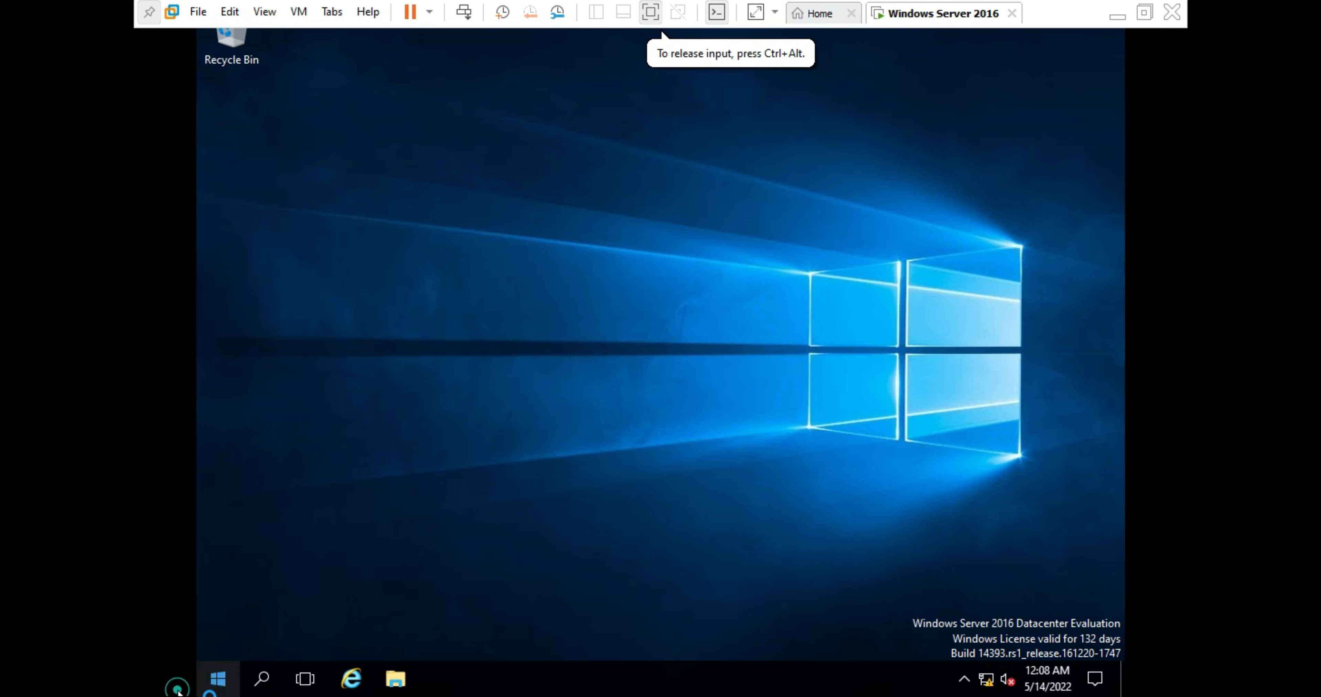
- Refresh the guest desktop from its right-click menu, then bring up the Windows Start menu
{"action": "right_click", "coordinate": [439, 390]}
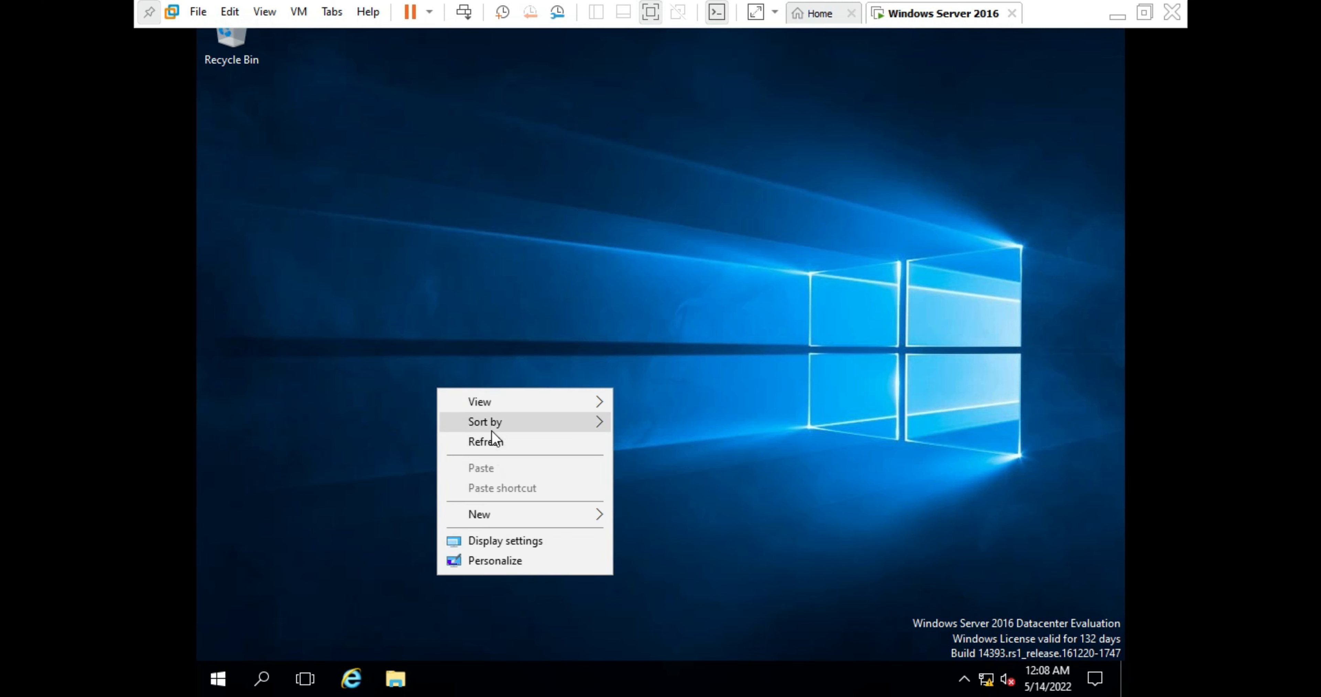
{"action": "left_click", "coordinate": [494, 441]}
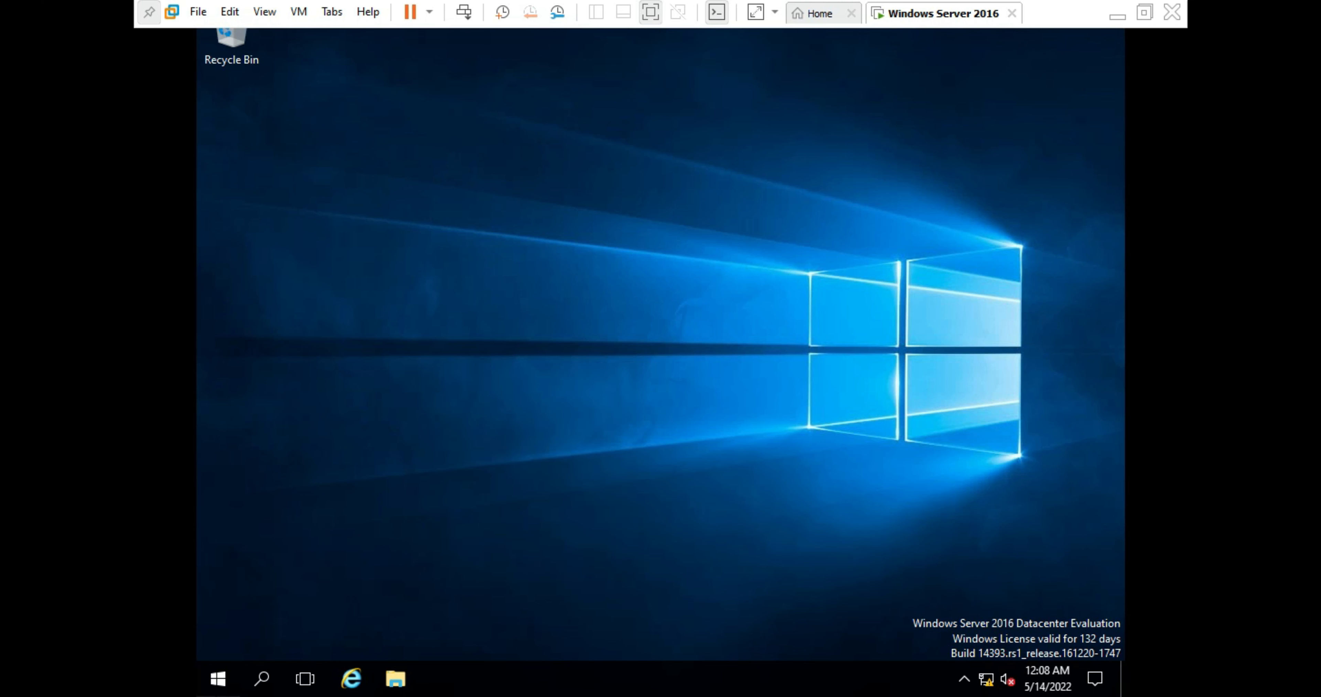
{"action": "left_click", "coordinate": [189, 663]}
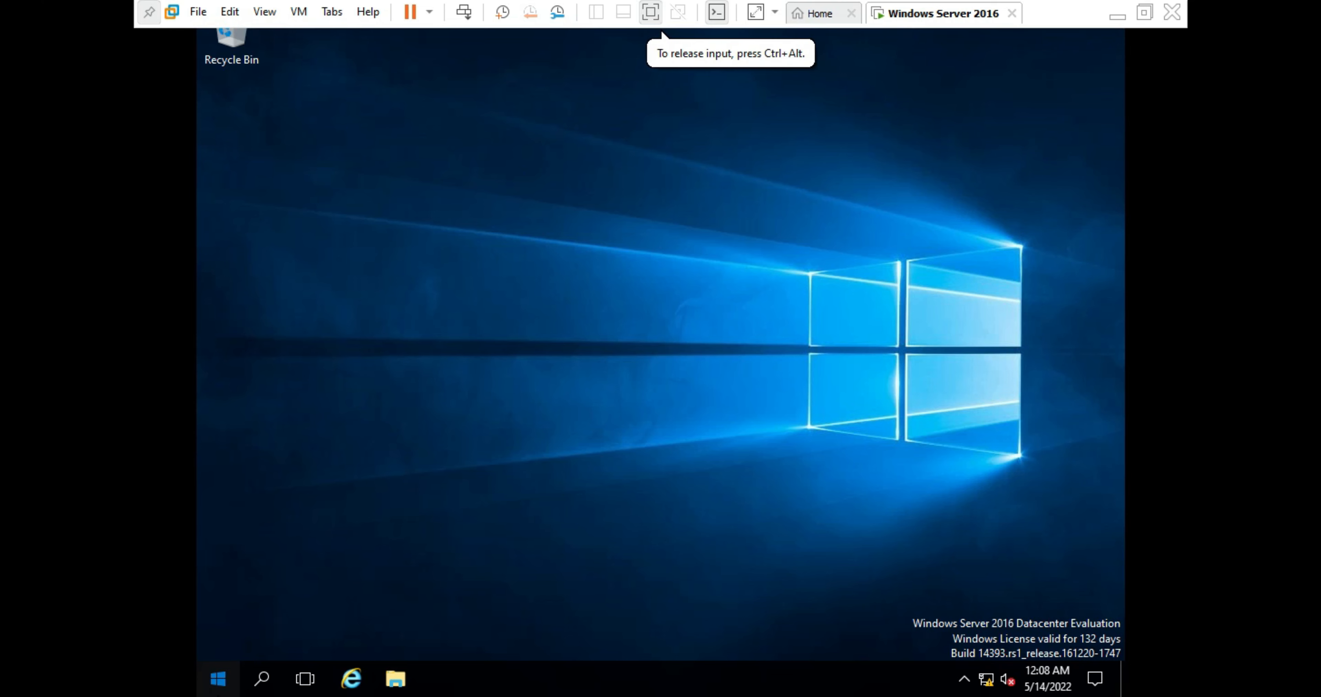
{"action": "left_click", "coordinate": [205, 688]}
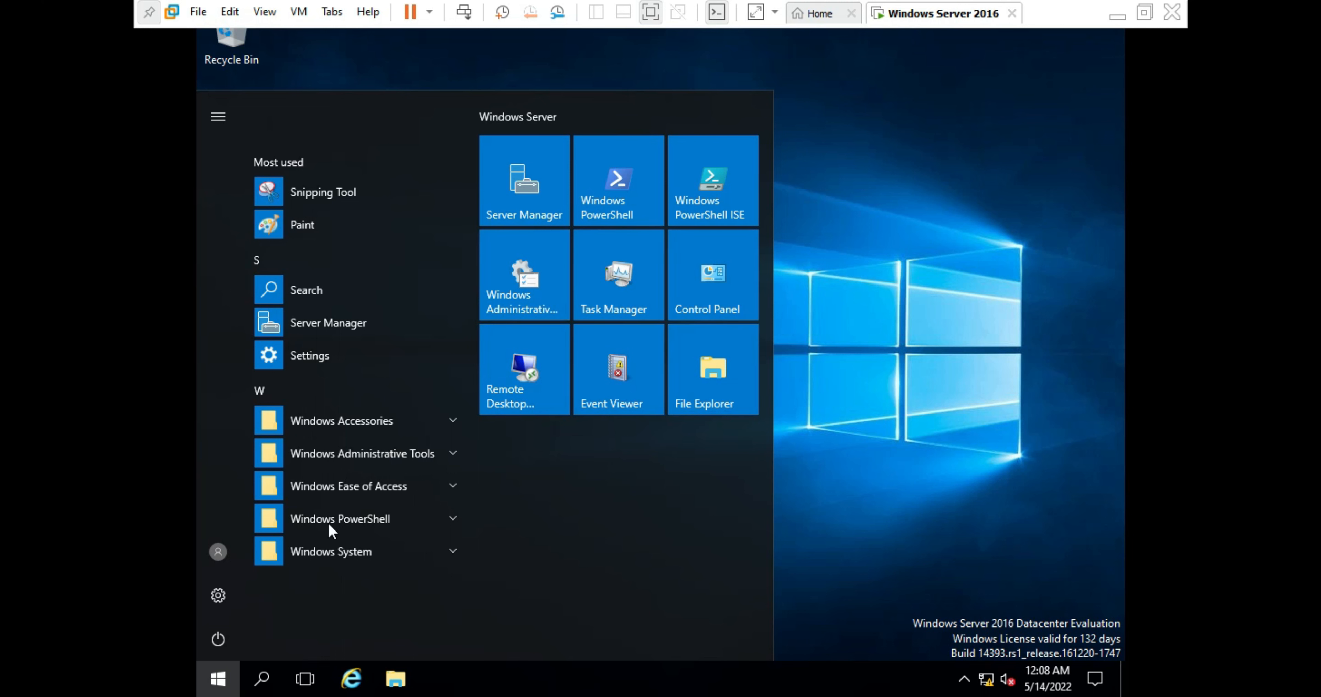
- Launch Server Manager from its Start menu tile
{"action": "left_click", "coordinate": [508, 206]}
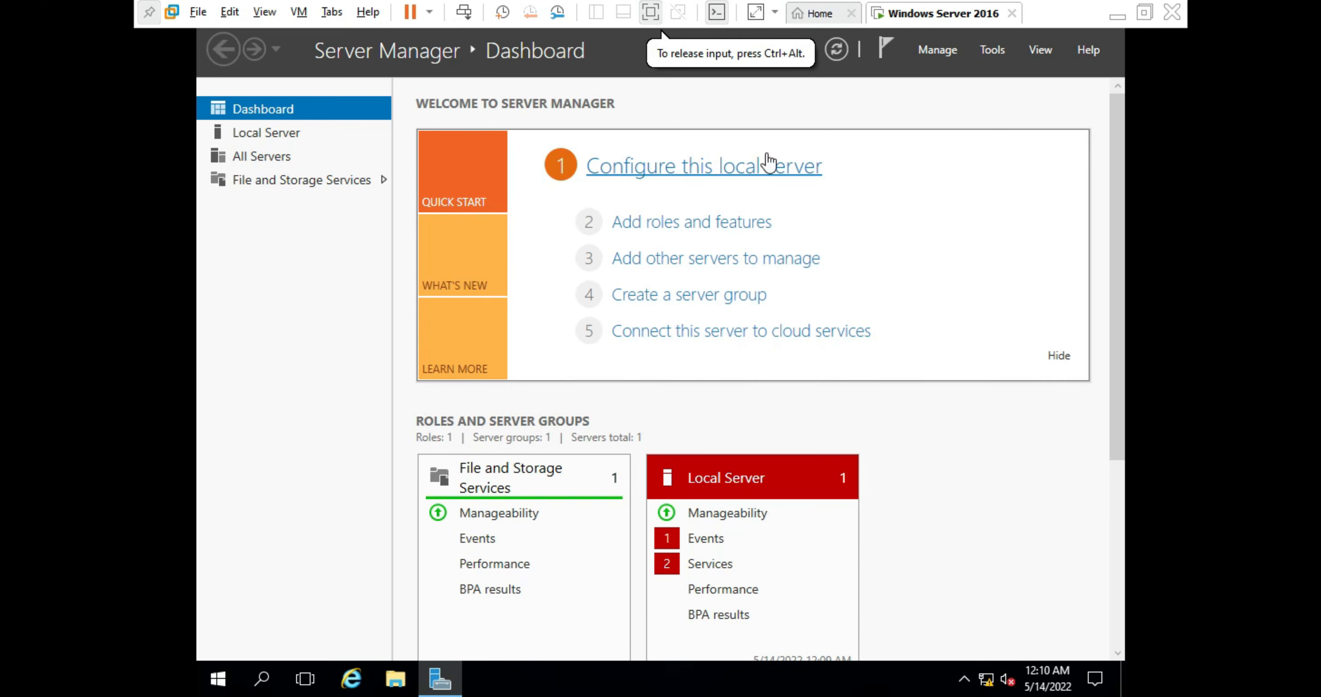
- Refresh the Server Manager dashboard, check the notifications flag, and open the Manage menu
{"action": "left_click", "coordinate": [957, 50]}
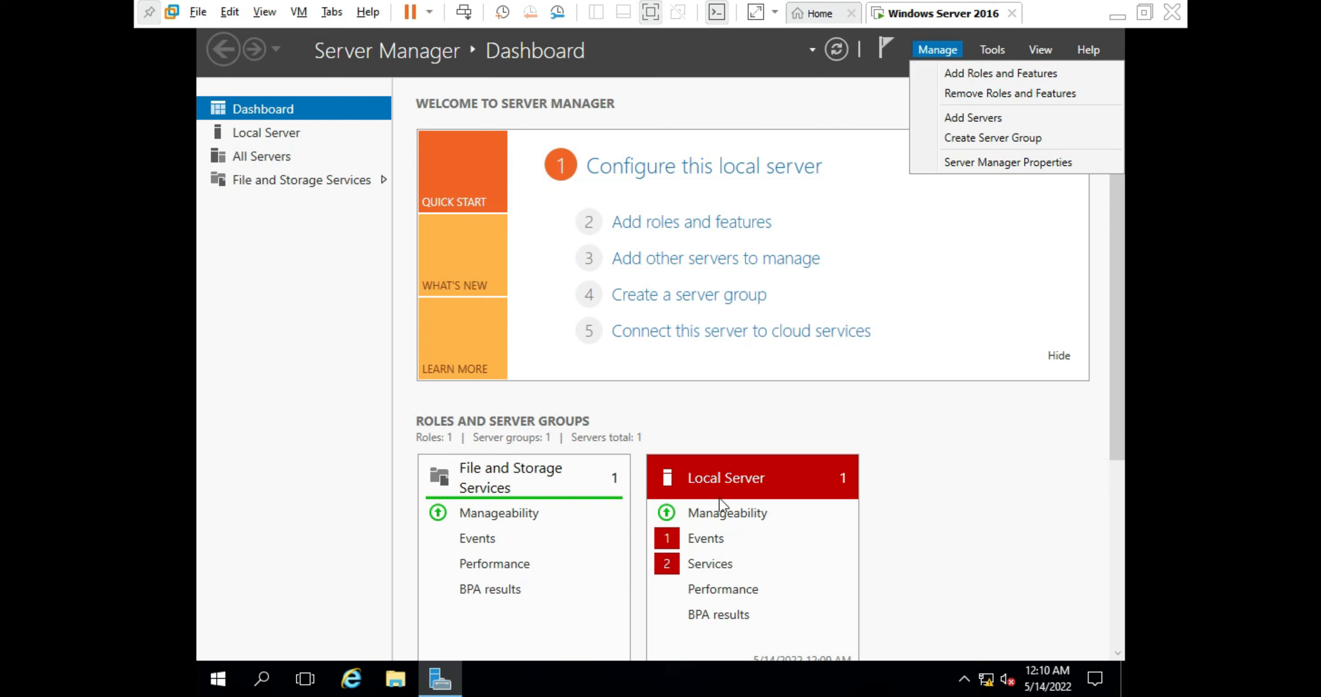
{"action": "left_click", "coordinate": [1050, 578]}
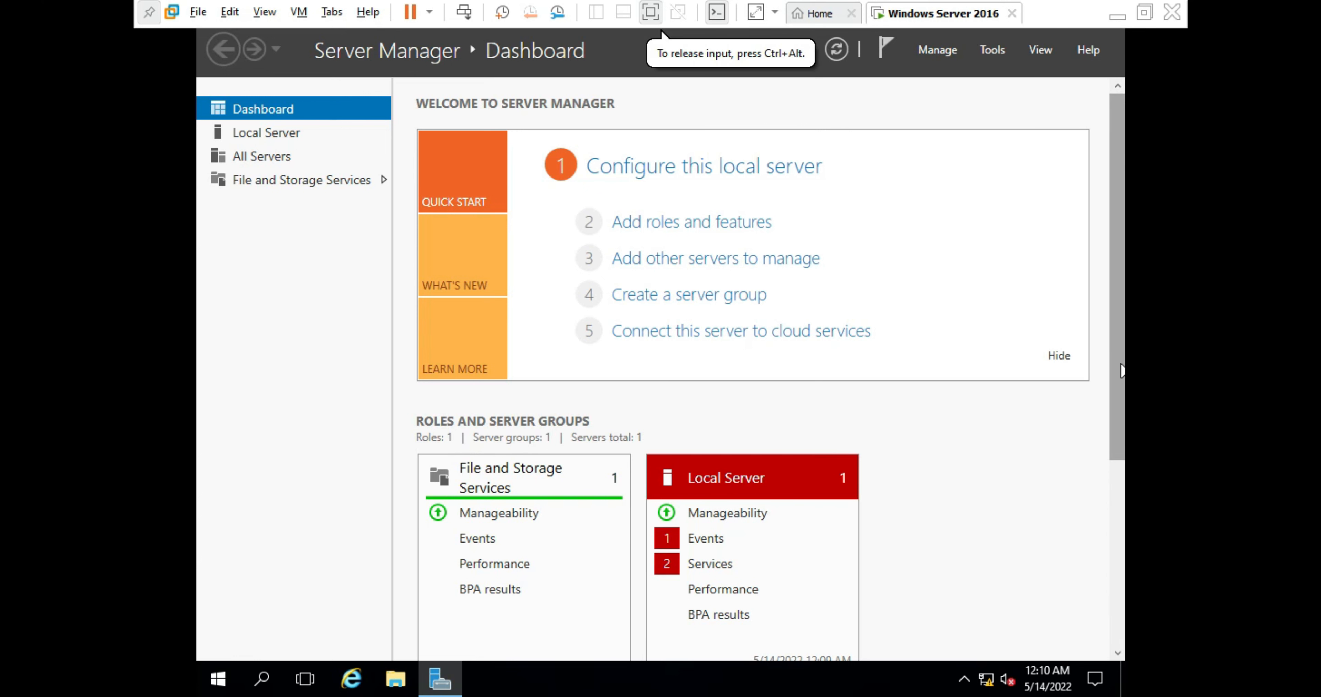
{"action": "left_click_drag", "start_coordinate": [1121, 370], "coordinate": [1062, 231]}
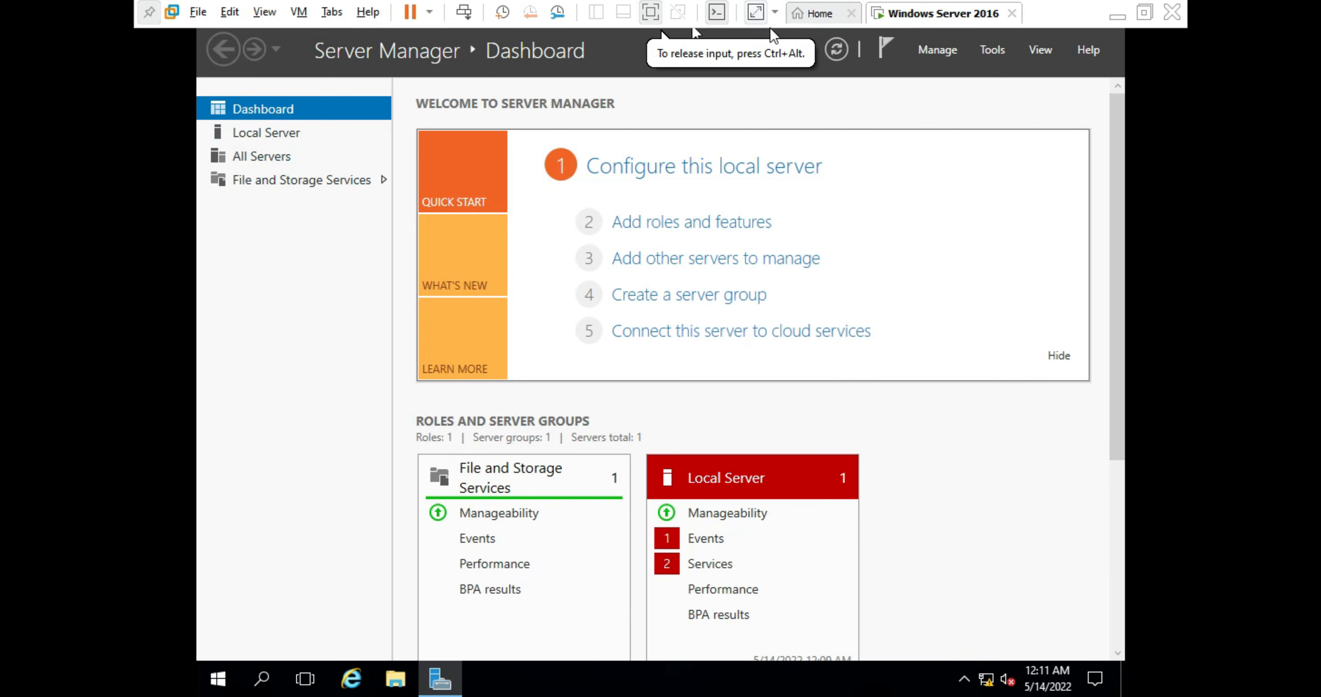
{"action": "left_click", "coordinate": [831, 51]}
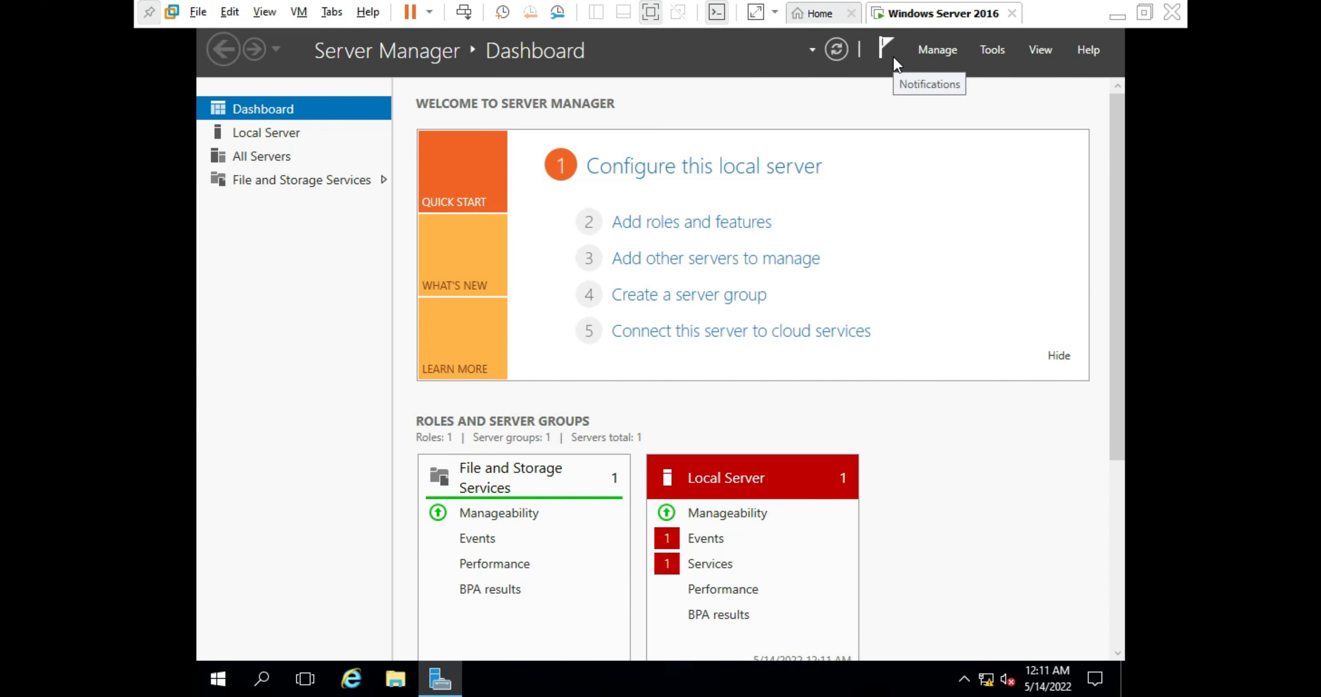
{"action": "left_click", "coordinate": [886, 50]}
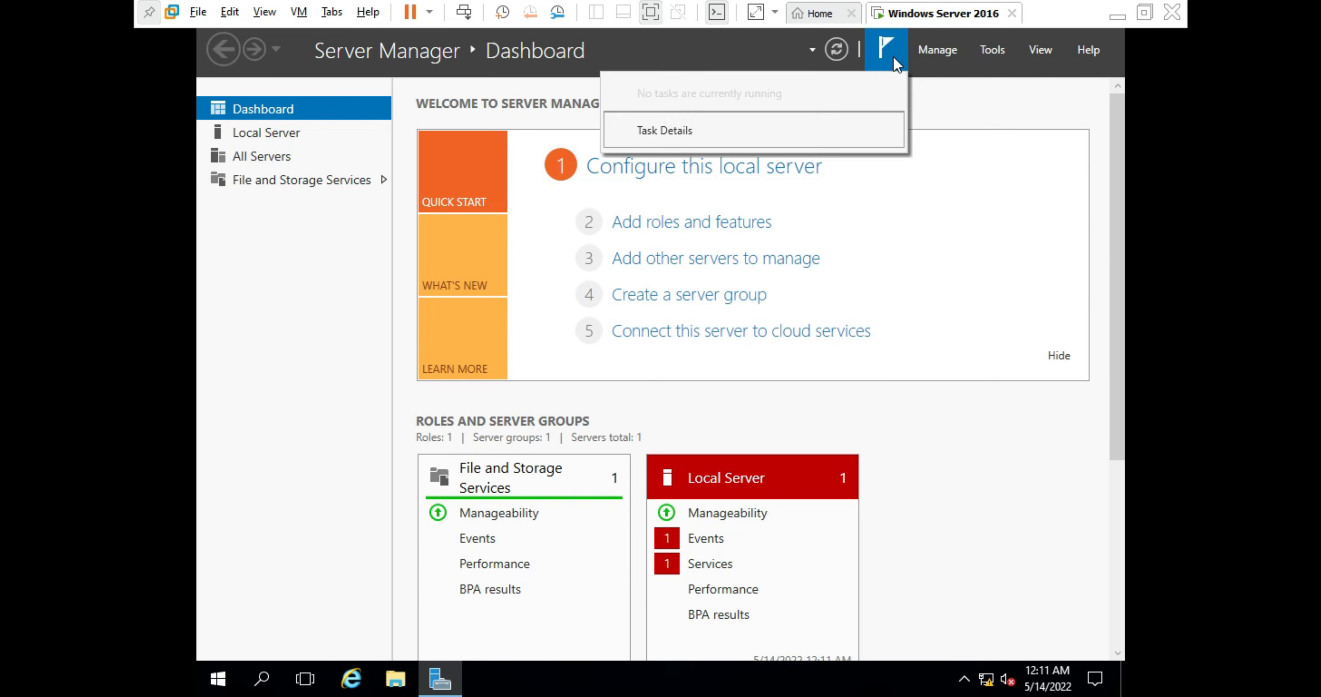
{"action": "left_click", "coordinate": [895, 63]}
{"action": "left_click", "coordinate": [897, 61]}
{"action": "left_click", "coordinate": [898, 60]}
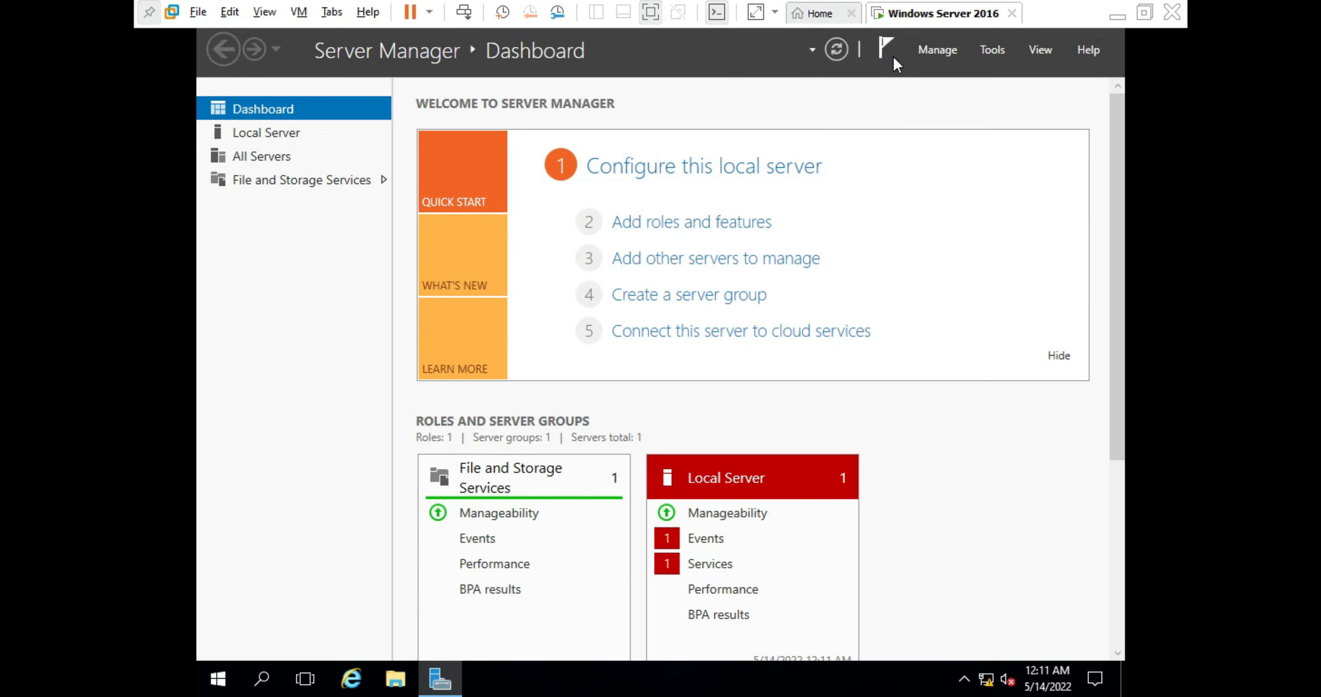
{"action": "left_click", "coordinate": [937, 51]}
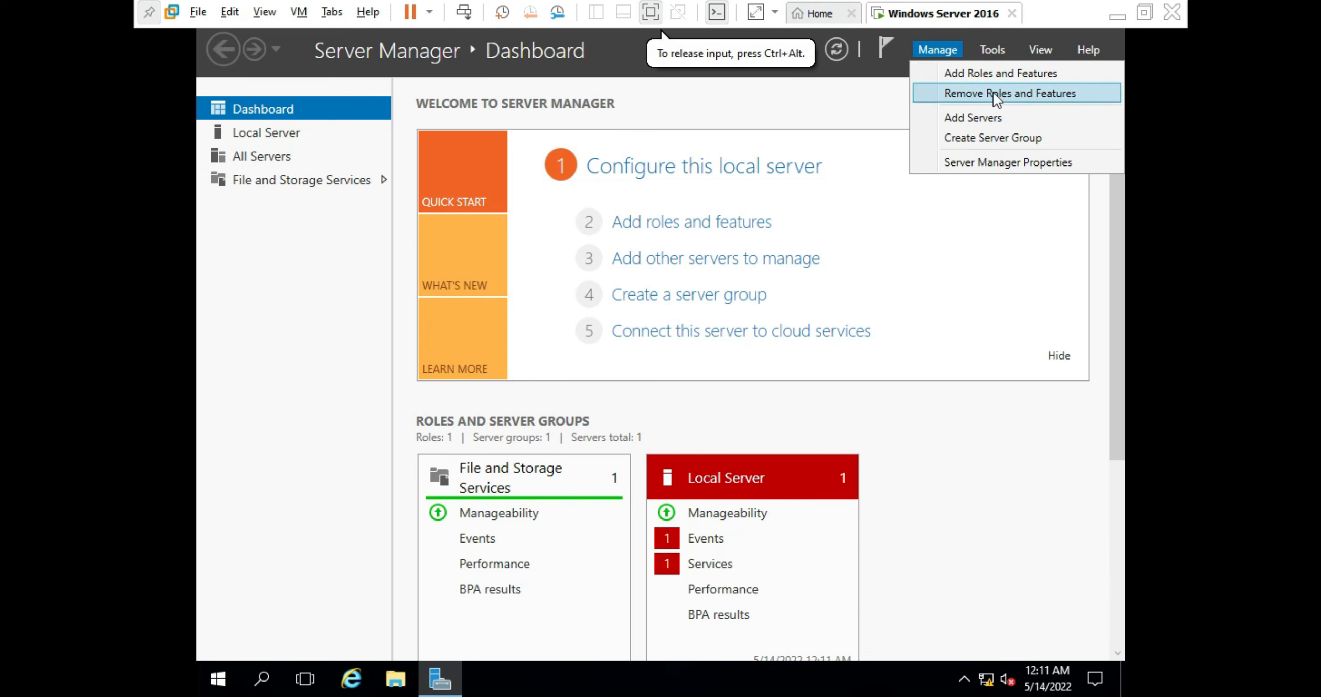
- Start Add Roles and Features, advance two pages, close the wizard, then show the Tools menu
{"action": "left_click", "coordinate": [985, 76]}
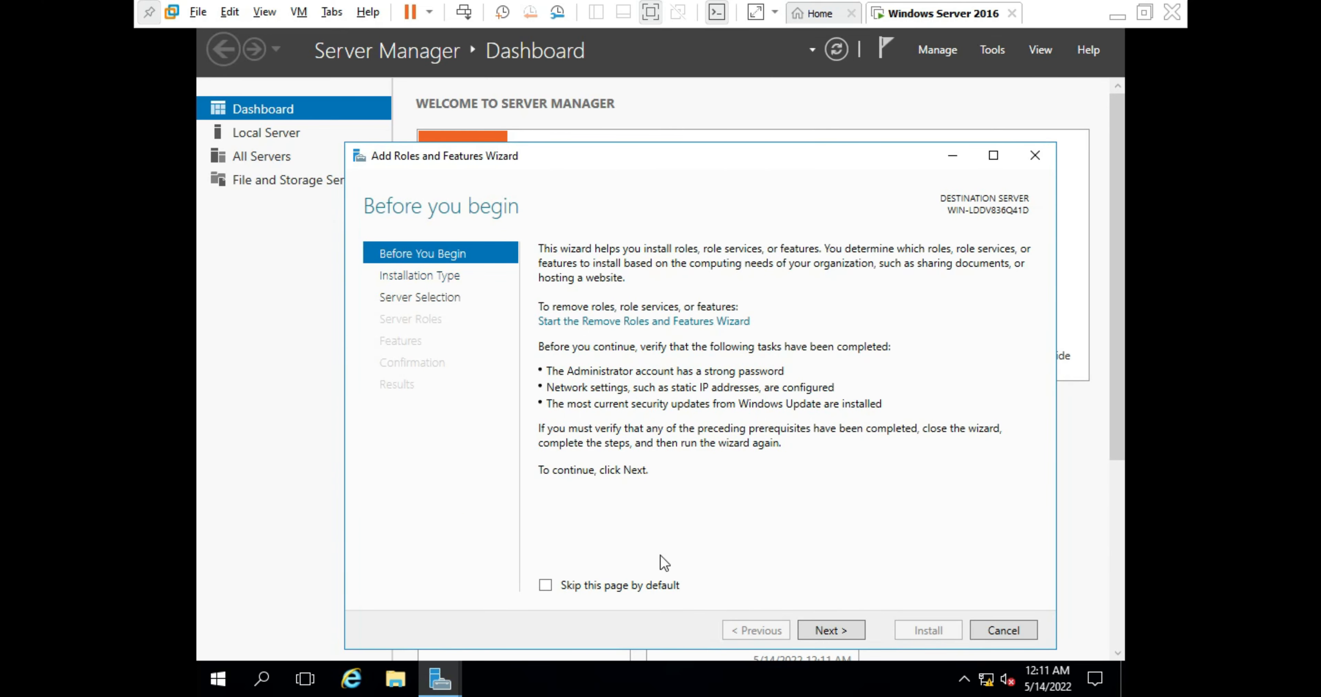
{"action": "left_click", "coordinate": [821, 631]}
{"action": "left_click", "coordinate": [823, 631]}
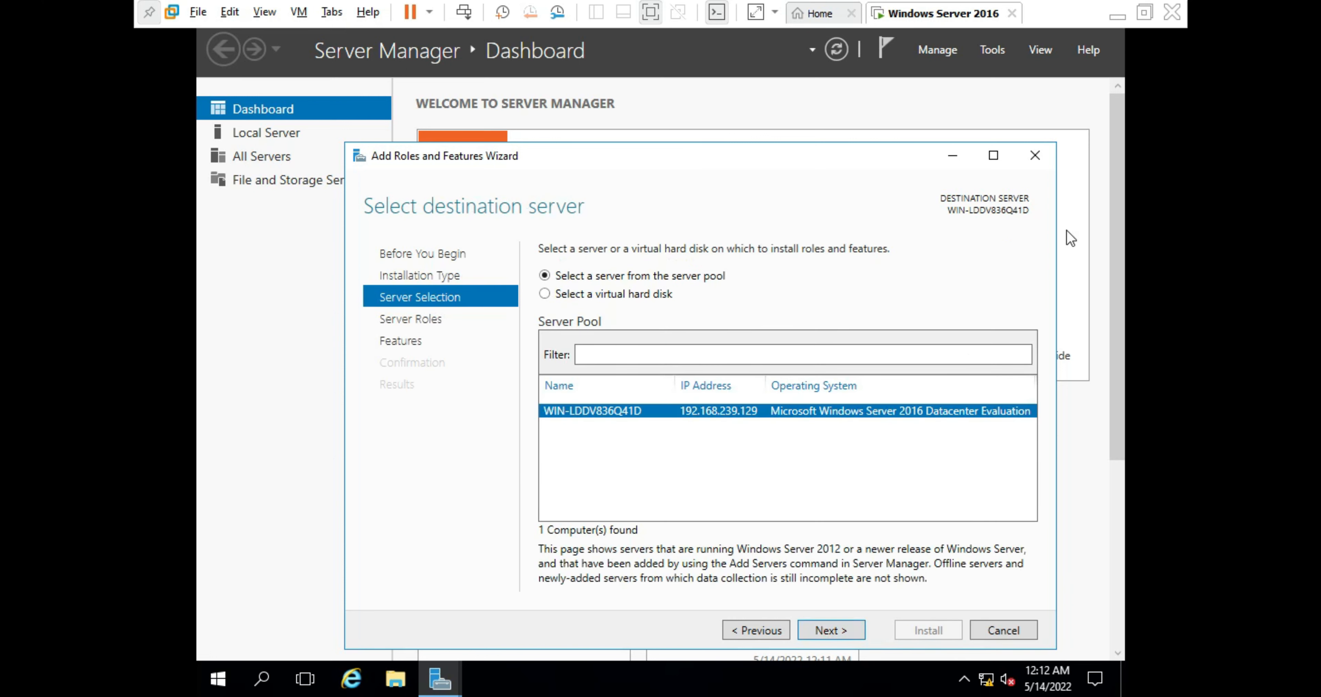
{"action": "left_click", "coordinate": [1027, 162]}
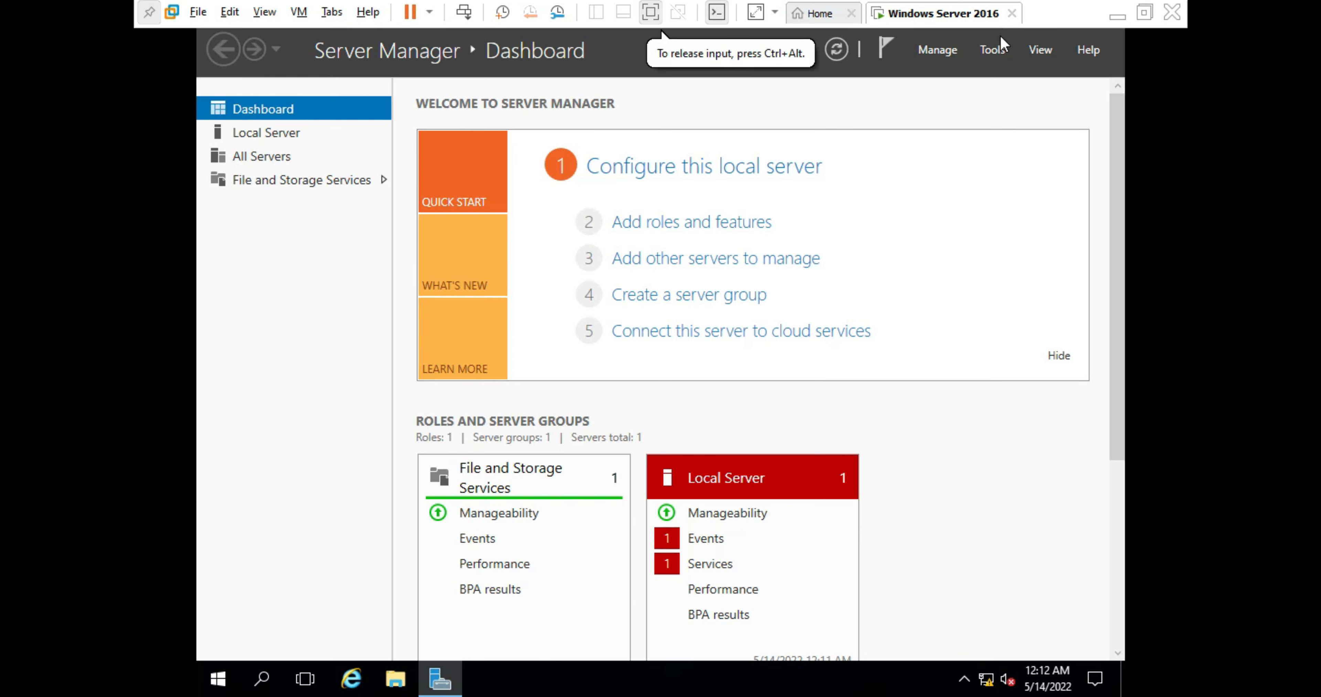
{"action": "left_click", "coordinate": [991, 51]}
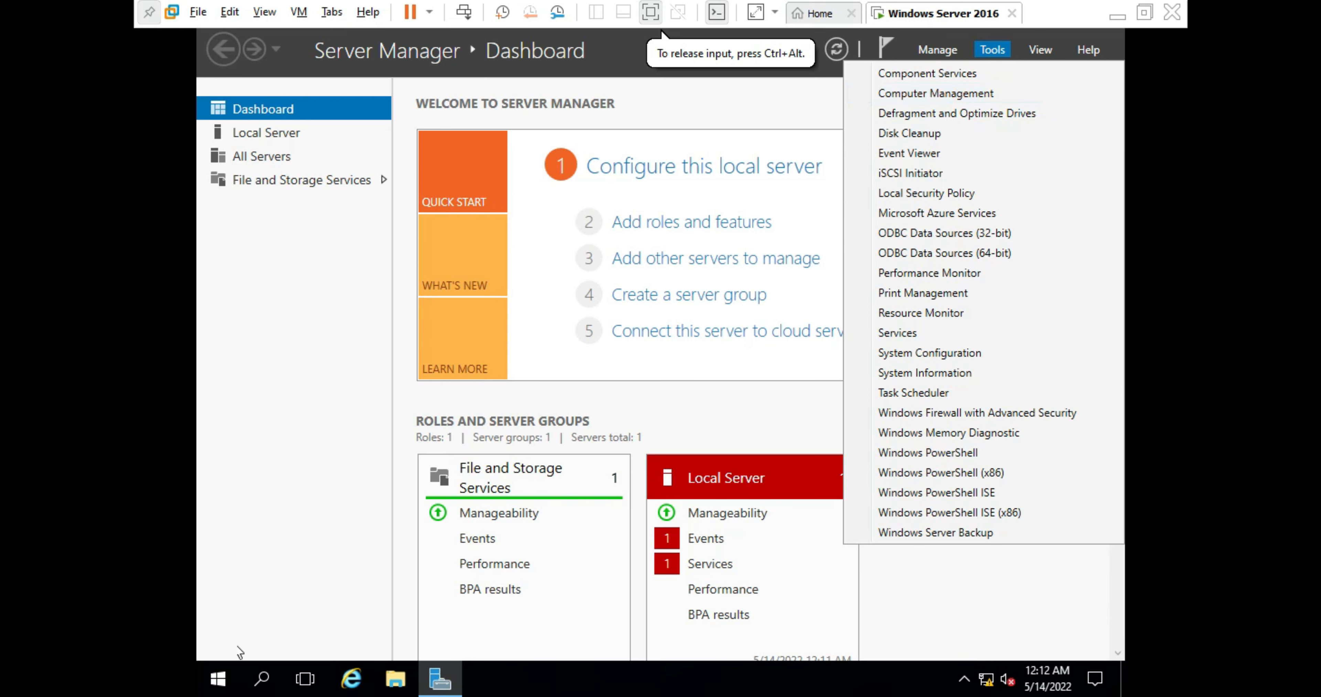
- Dismiss the Tools menu and Start menu, then show Server Manager's View zoom options
{"action": "left_click", "coordinate": [218, 675]}
{"action": "left_click", "coordinate": [218, 679]}
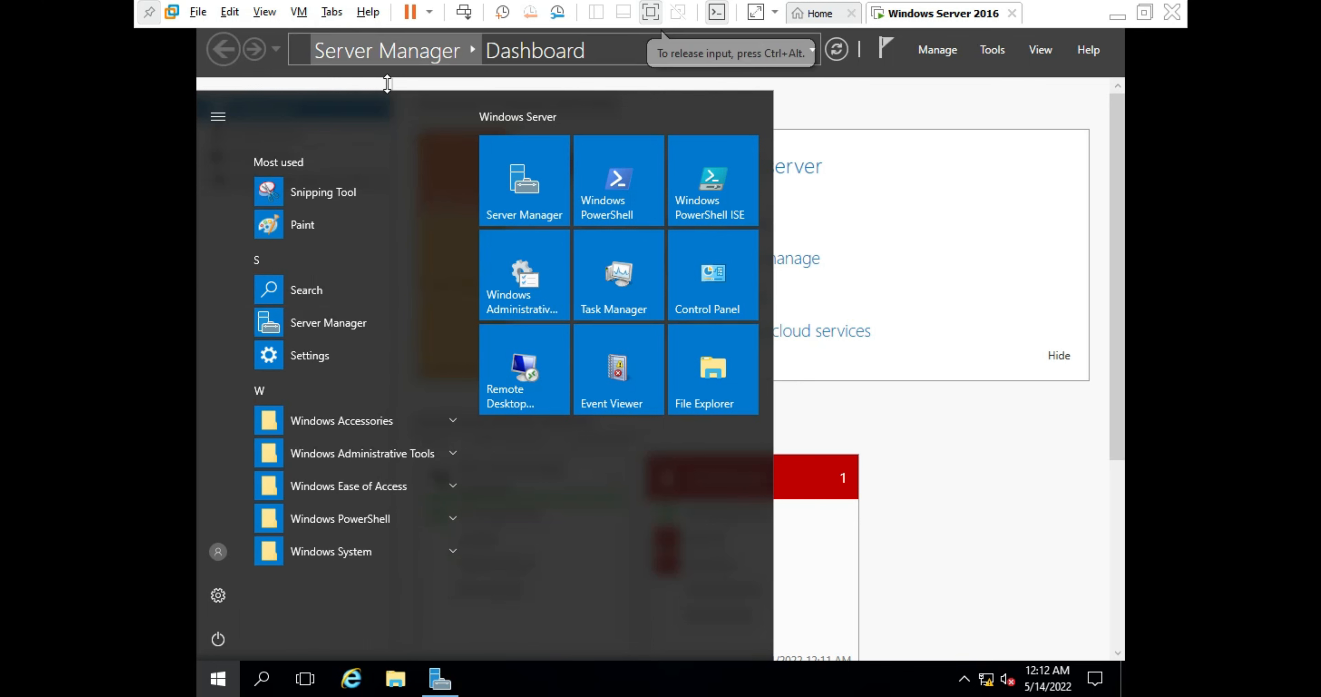
{"action": "left_click", "coordinate": [1020, 114]}
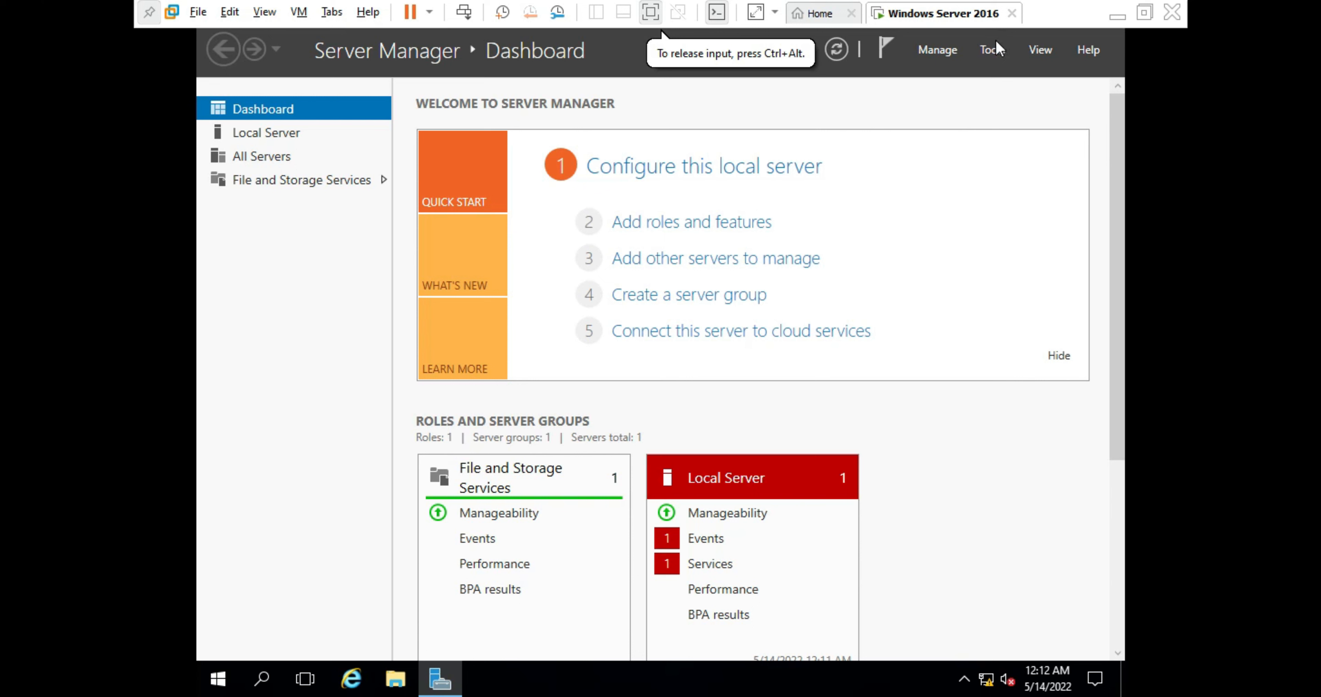
{"action": "left_click", "coordinate": [1046, 46]}
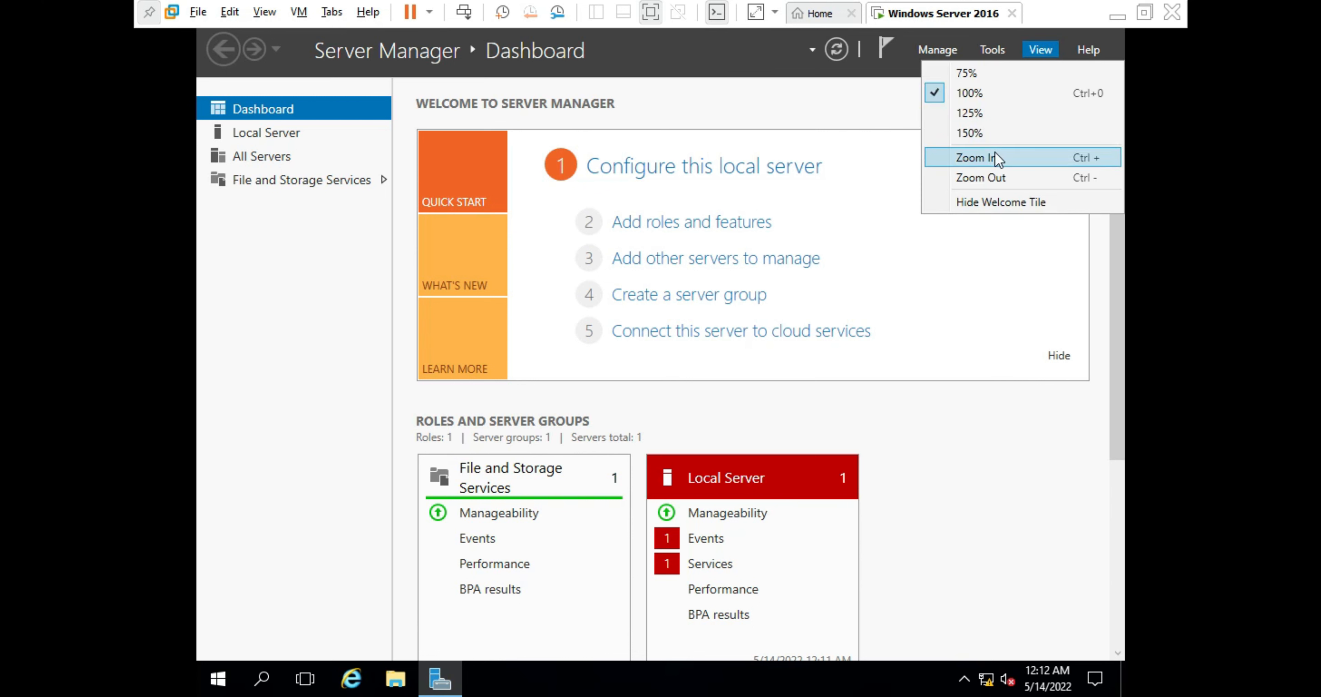
- Try 150% and 125% zoom on the dashboard, ending back at 100%
{"action": "left_click", "coordinate": [988, 133]}
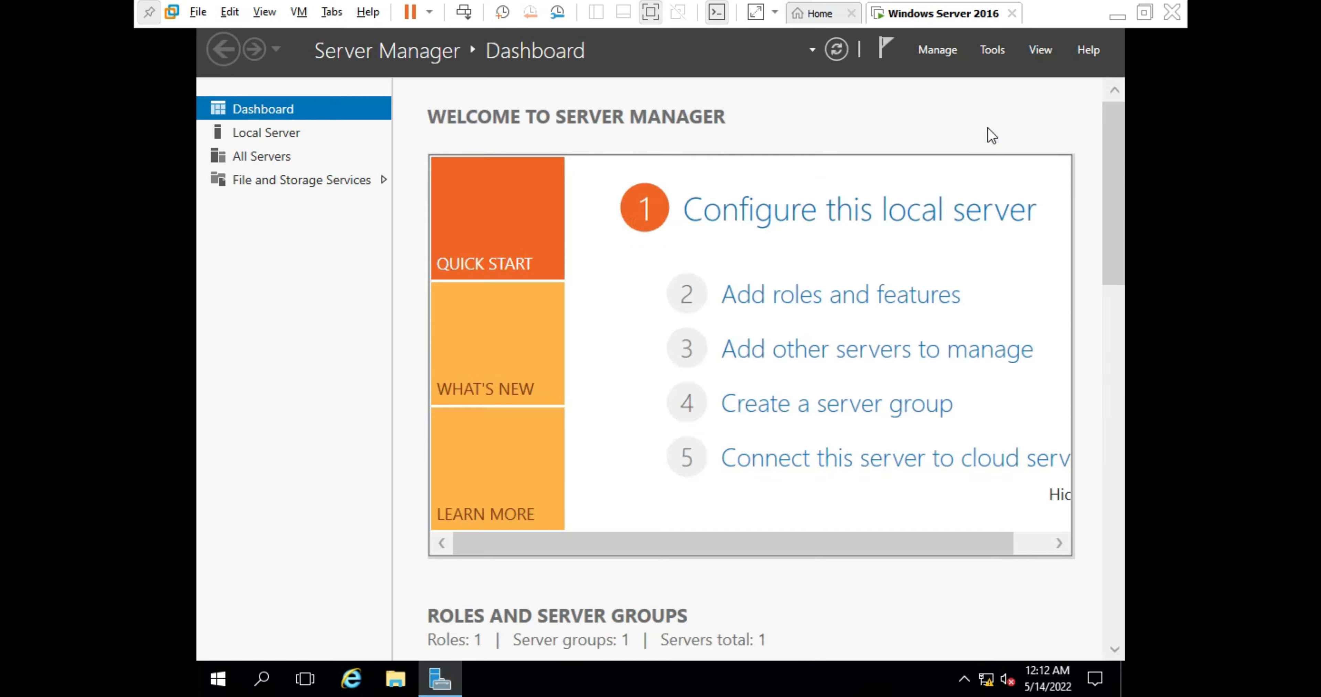
{"action": "left_click", "coordinate": [1040, 52]}
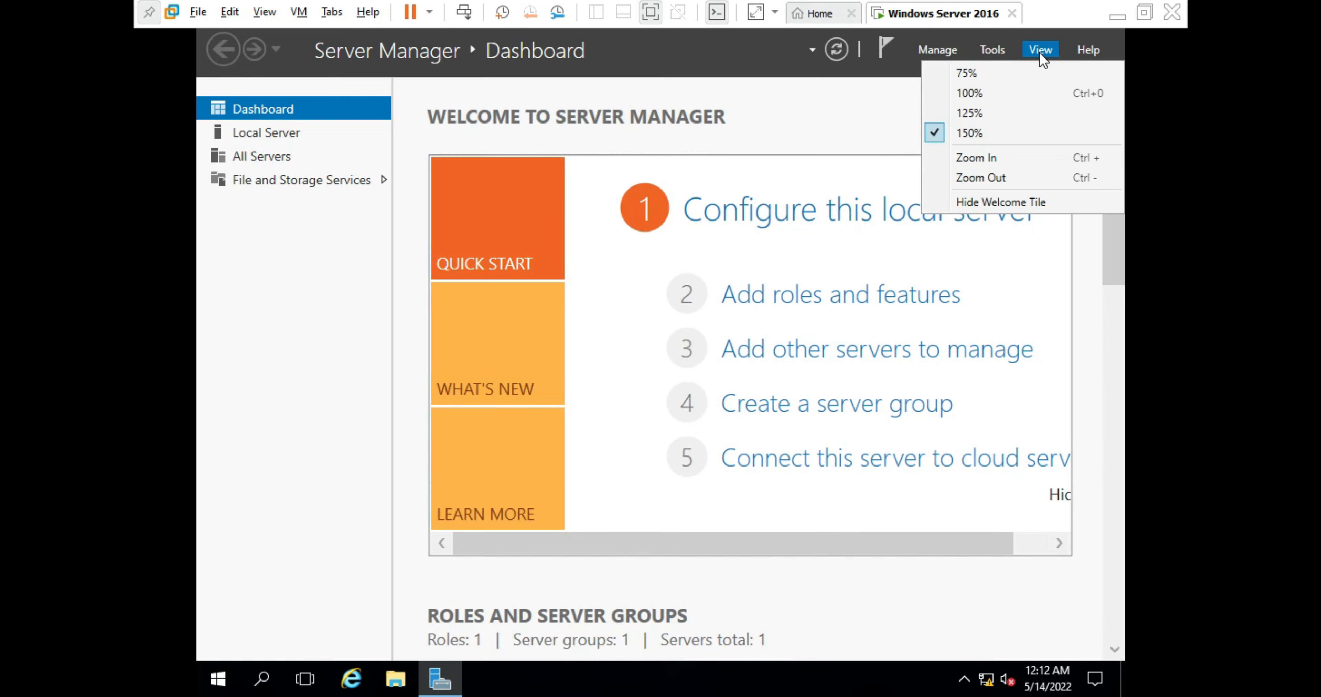
{"action": "left_click", "coordinate": [1023, 95]}
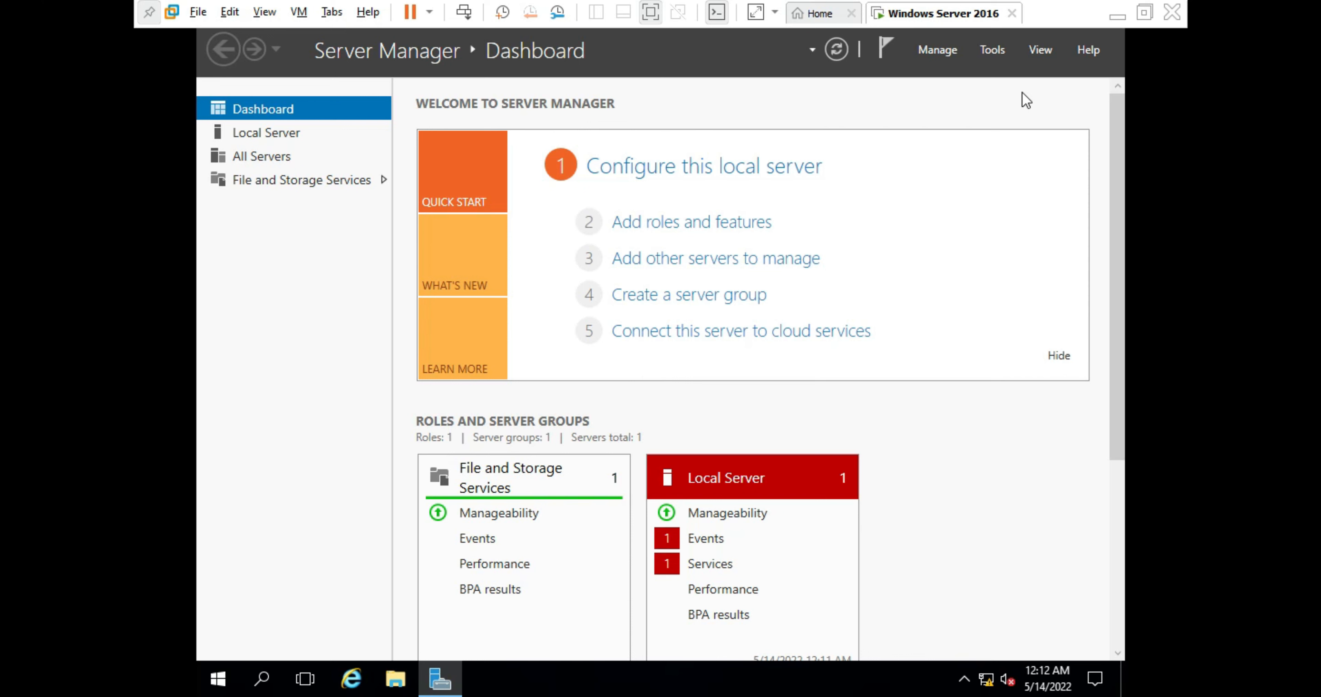
{"action": "left_click", "coordinate": [1046, 49]}
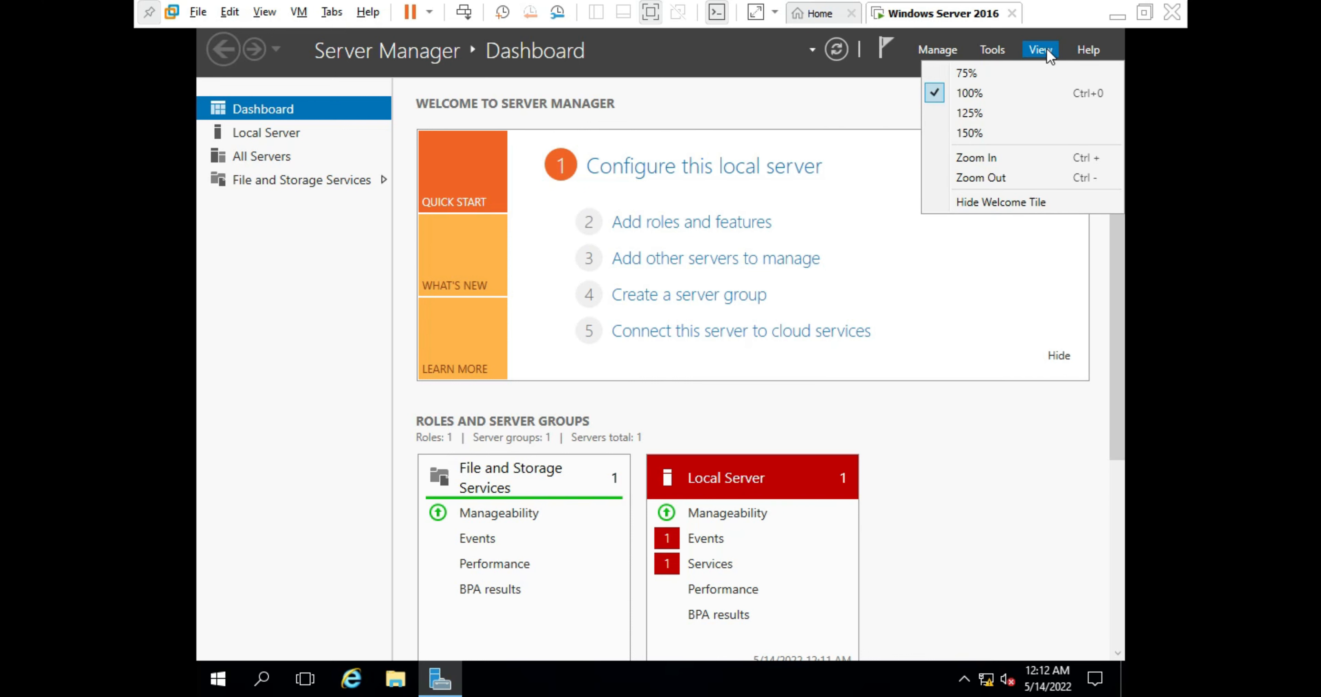
{"action": "left_click", "coordinate": [1046, 113]}
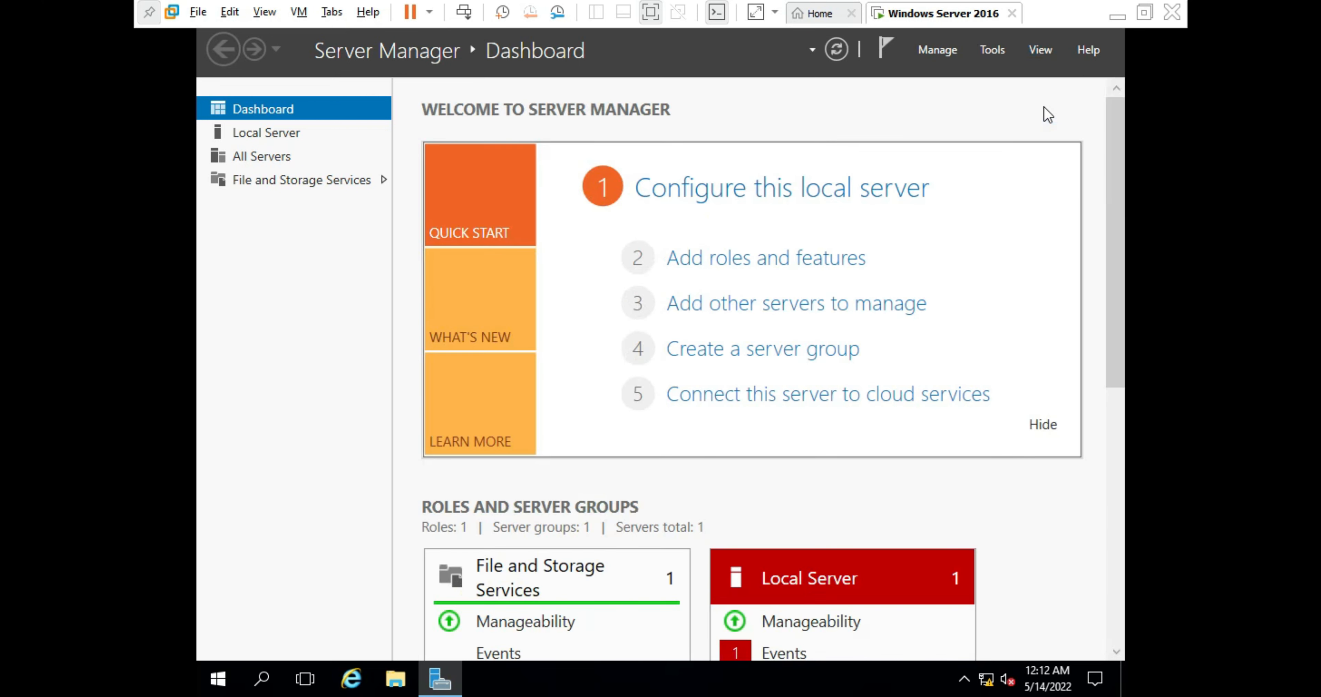
{"action": "left_click", "coordinate": [1040, 53]}
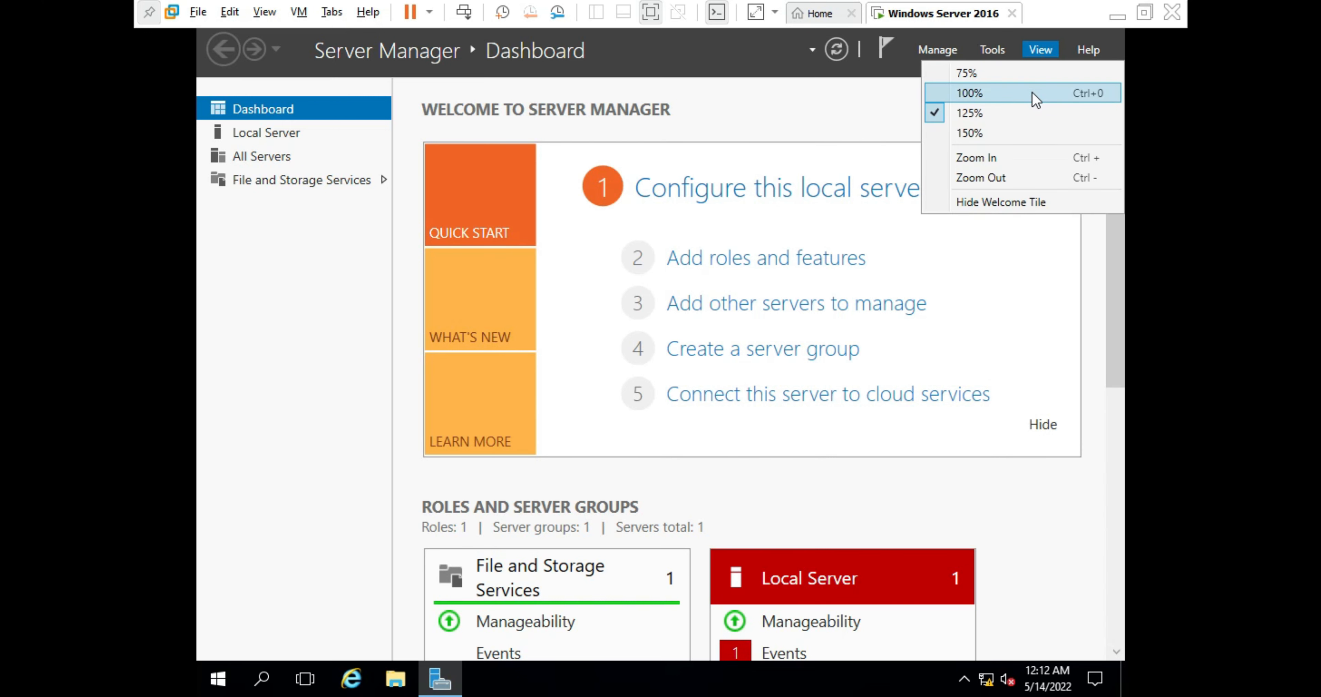
{"action": "left_click", "coordinate": [1032, 93]}
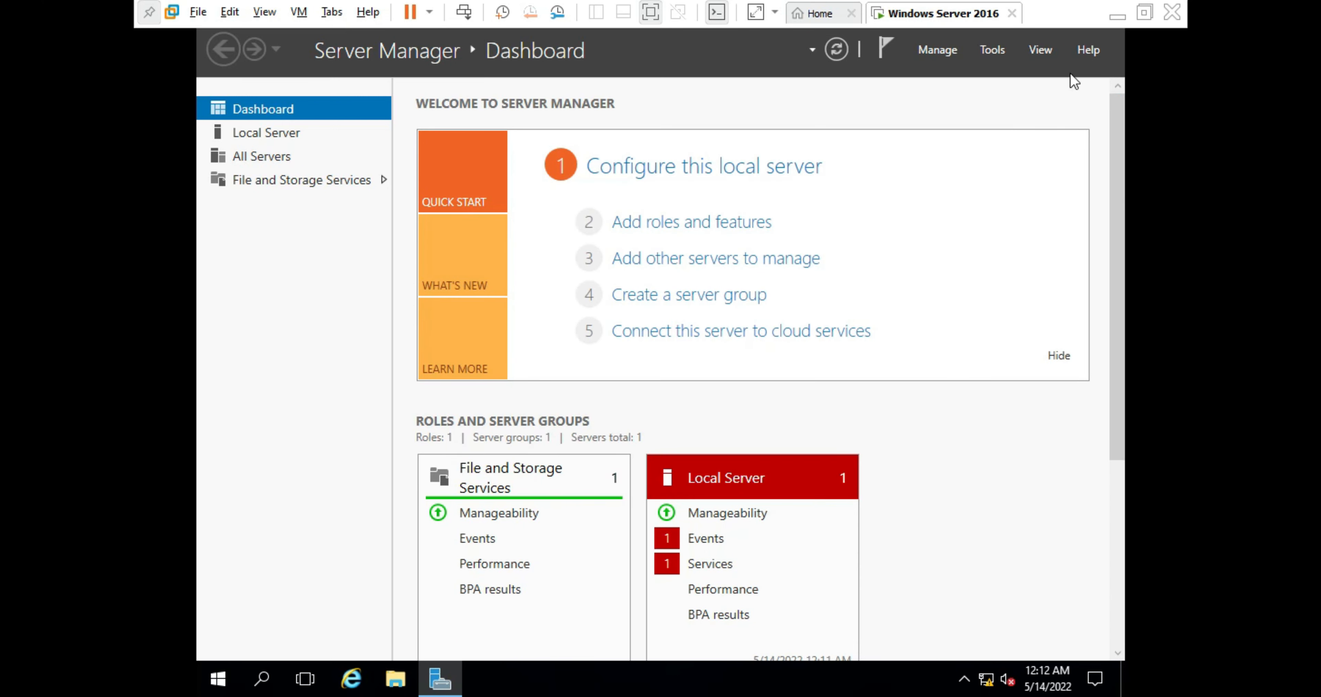
- Close the View menu and bring up Server Manager's Help menu
{"action": "left_click", "coordinate": [1039, 52]}
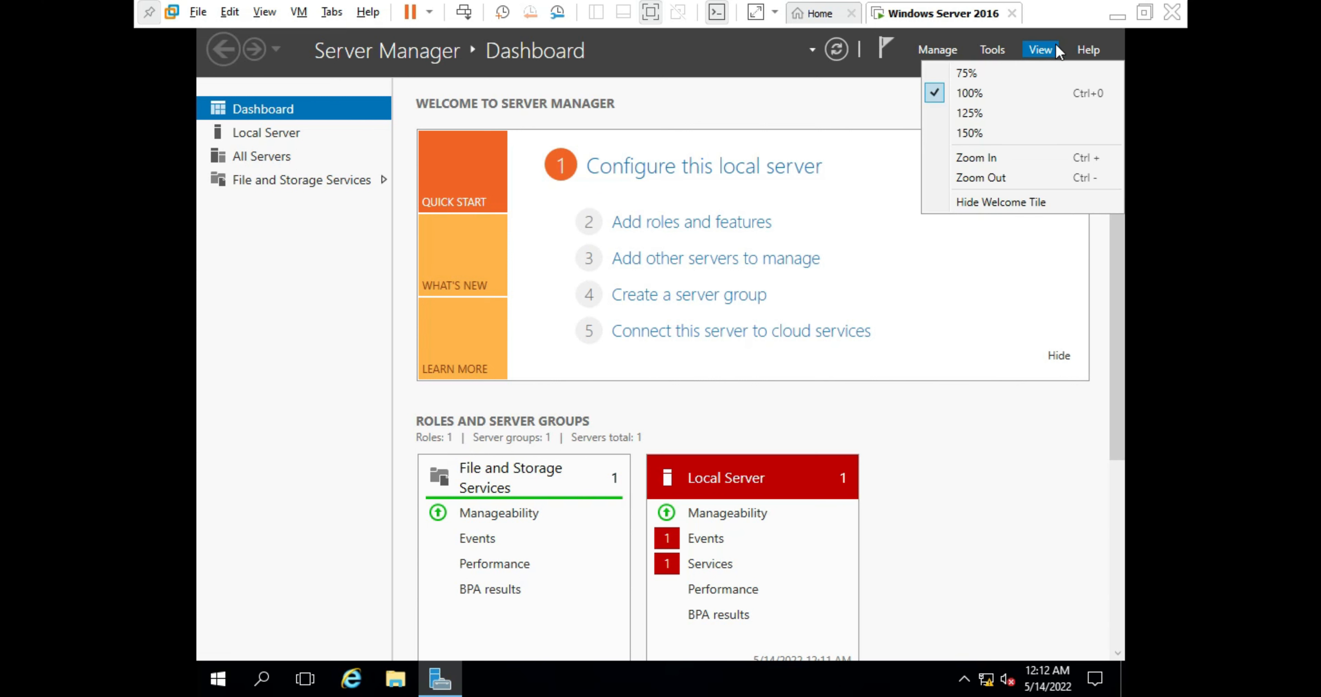
{"action": "left_click", "coordinate": [1089, 50]}
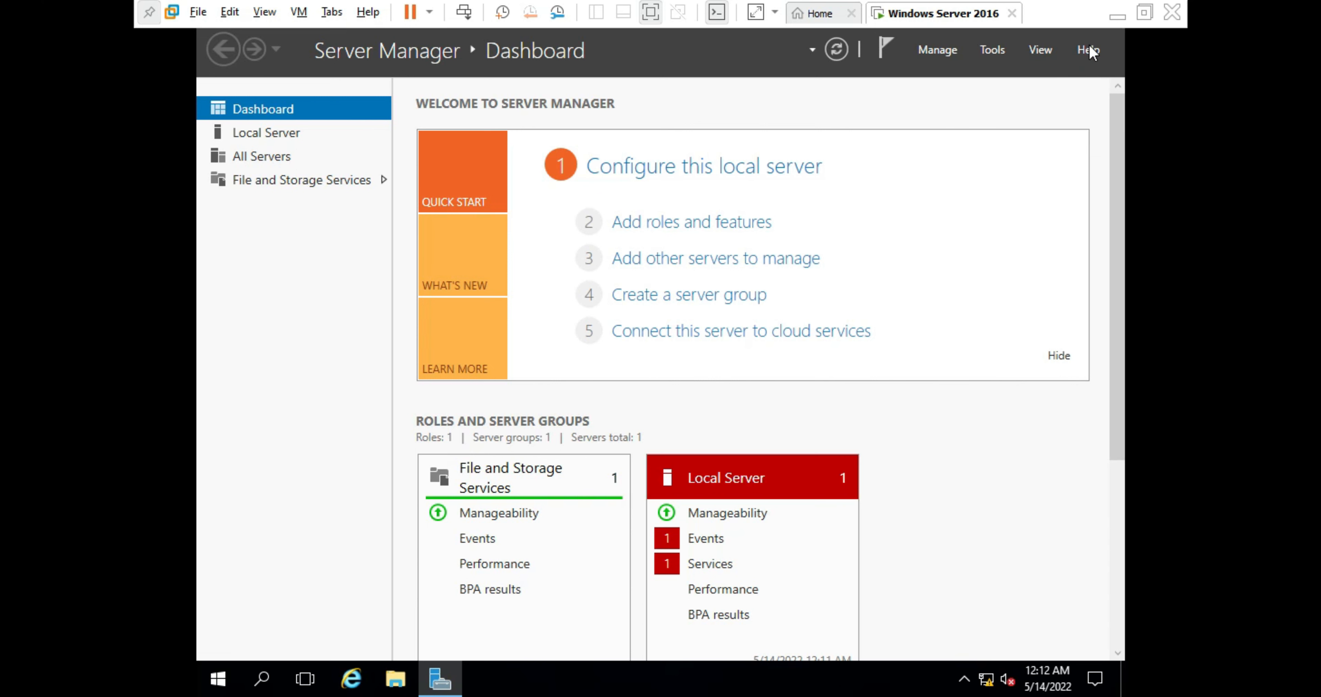
{"action": "left_click", "coordinate": [1089, 50]}
{"action": "left_click", "coordinate": [1089, 51]}
{"action": "left_click", "coordinate": [1089, 50]}
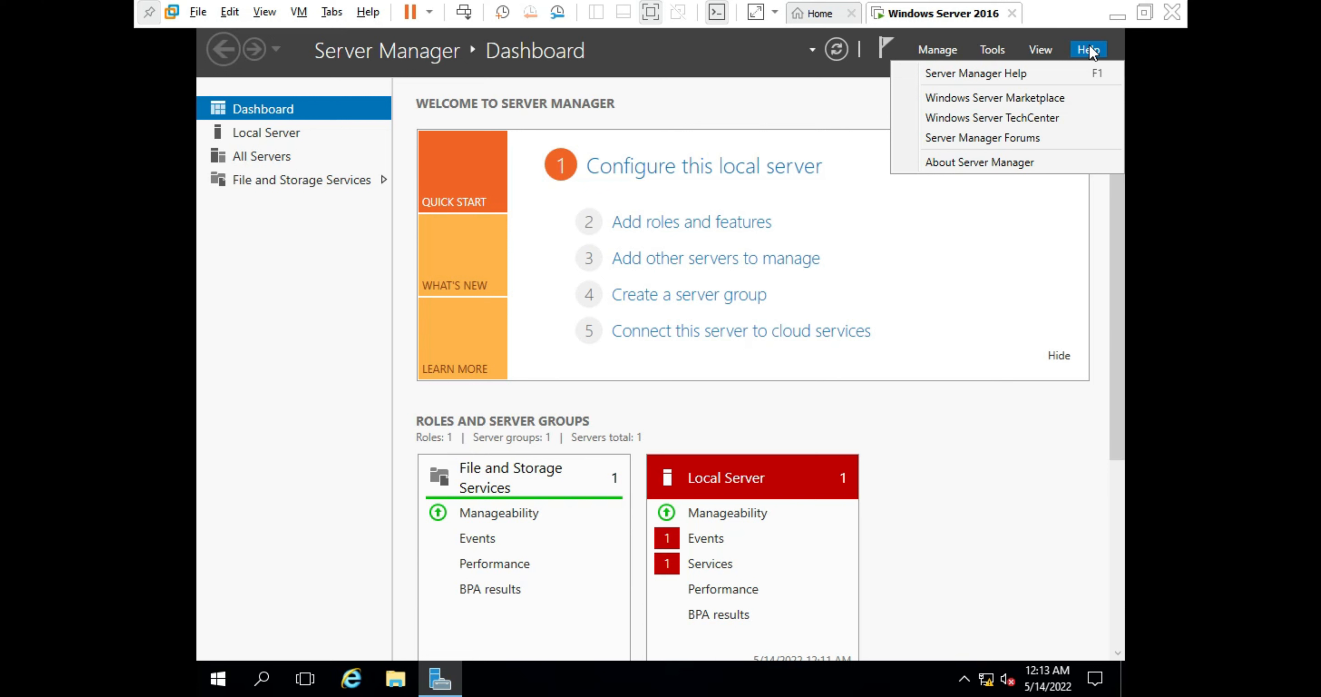
- Open Server Manager Help, dismiss the IE warnings and setup prompt, then close all tabs
{"action": "left_click", "coordinate": [1079, 70]}
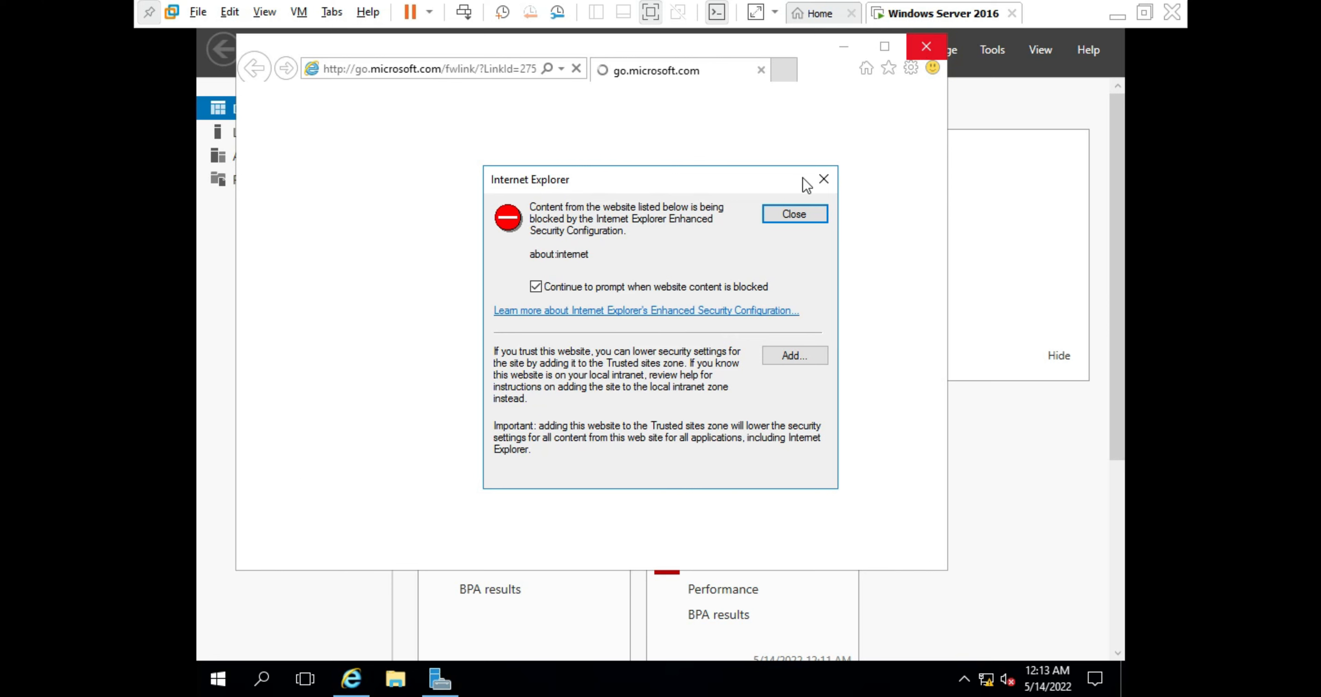
{"action": "left_click", "coordinate": [824, 179]}
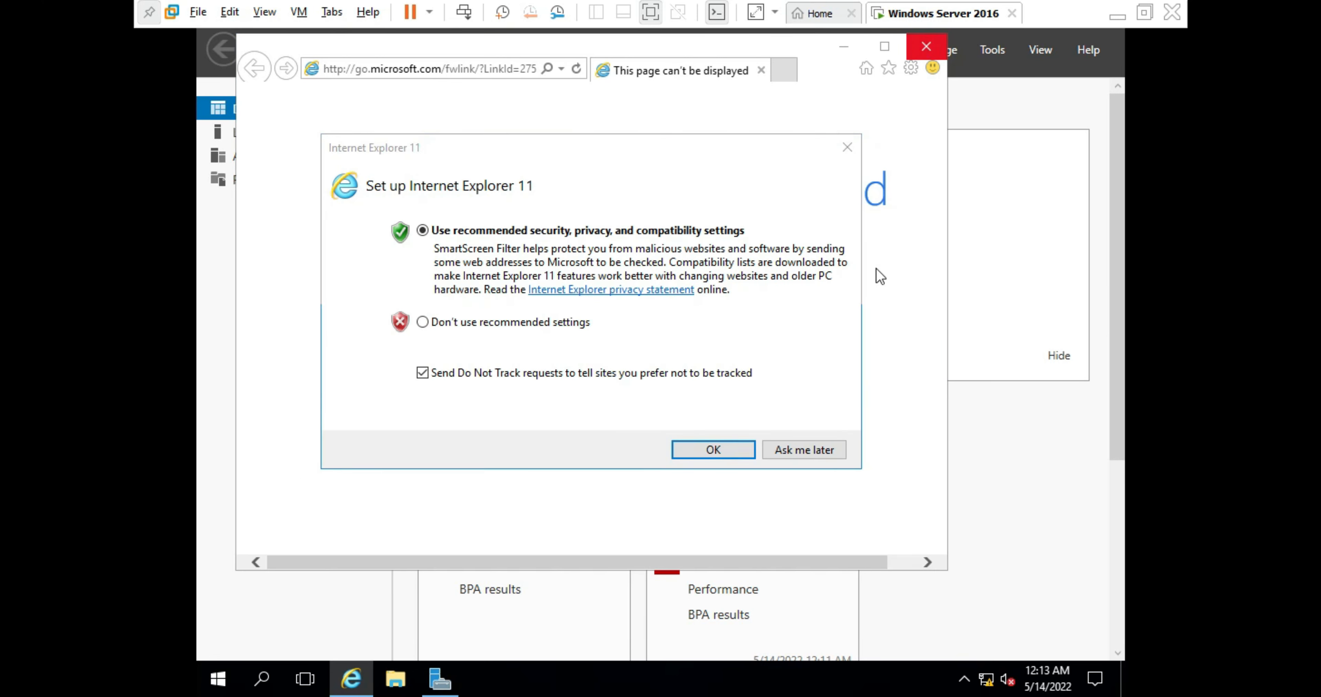
{"action": "left_click", "coordinate": [807, 449]}
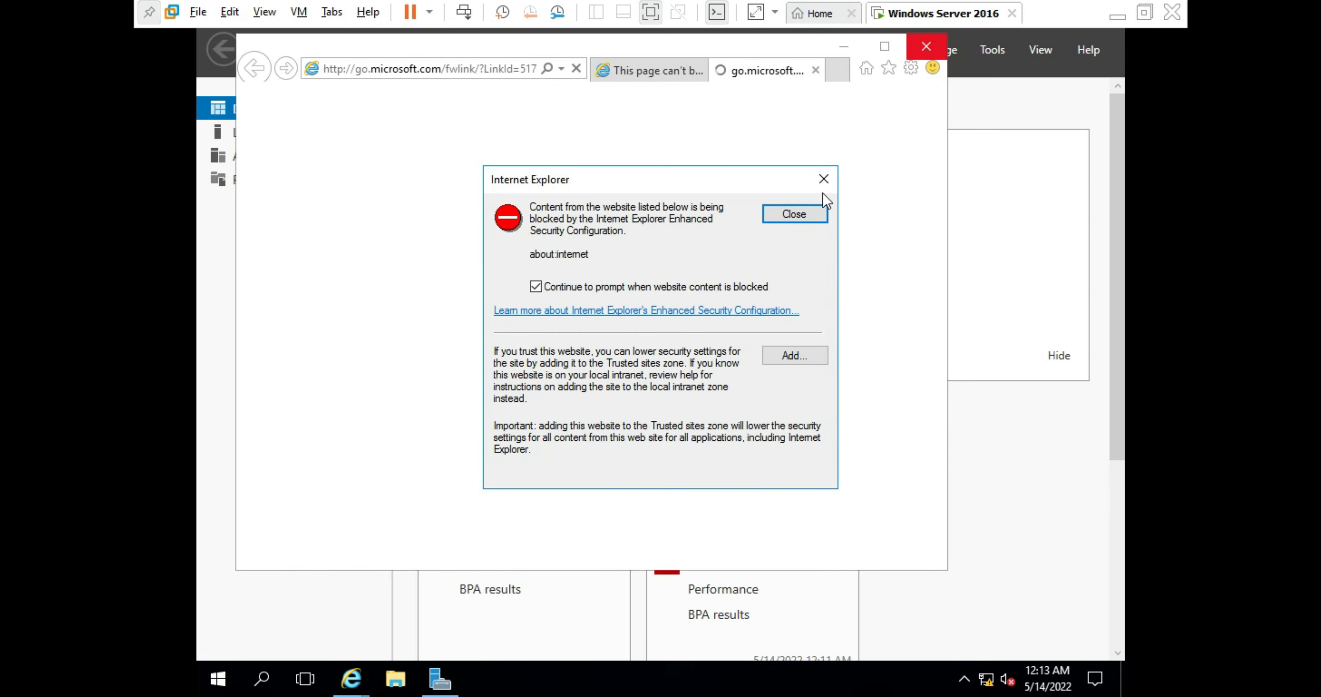
{"action": "left_click", "coordinate": [821, 179]}
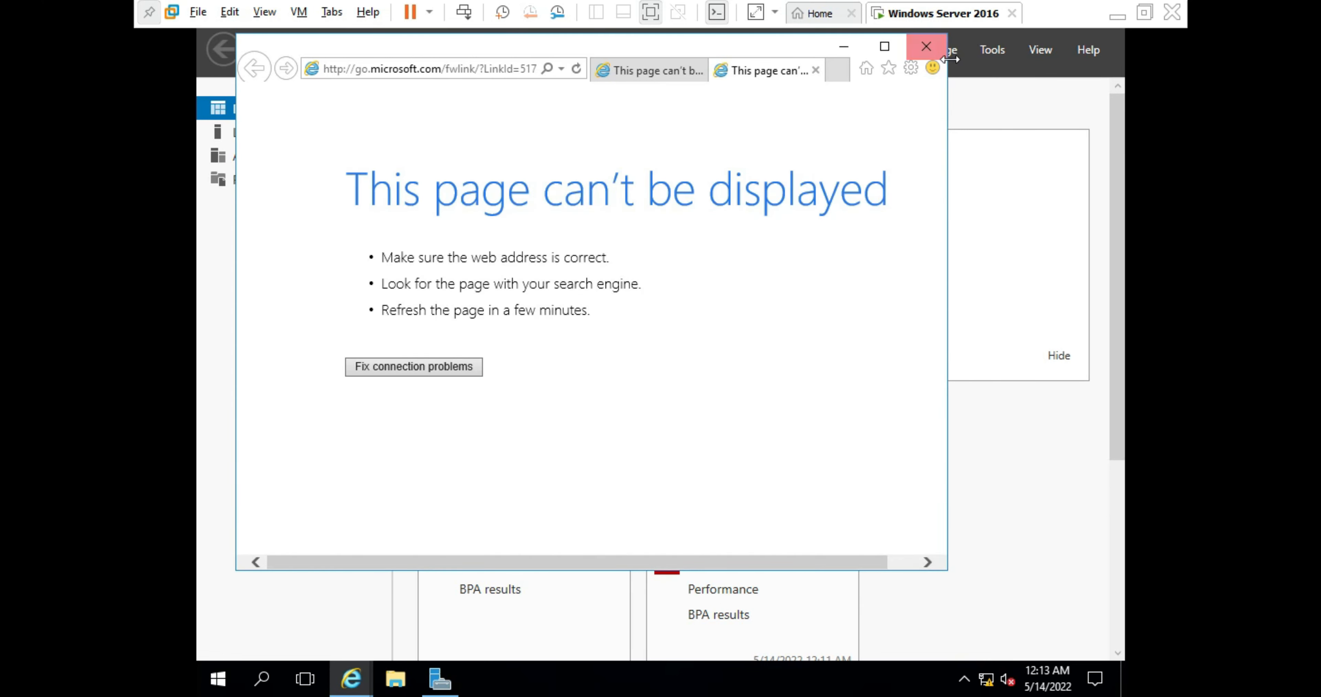
{"action": "left_click", "coordinate": [931, 45]}
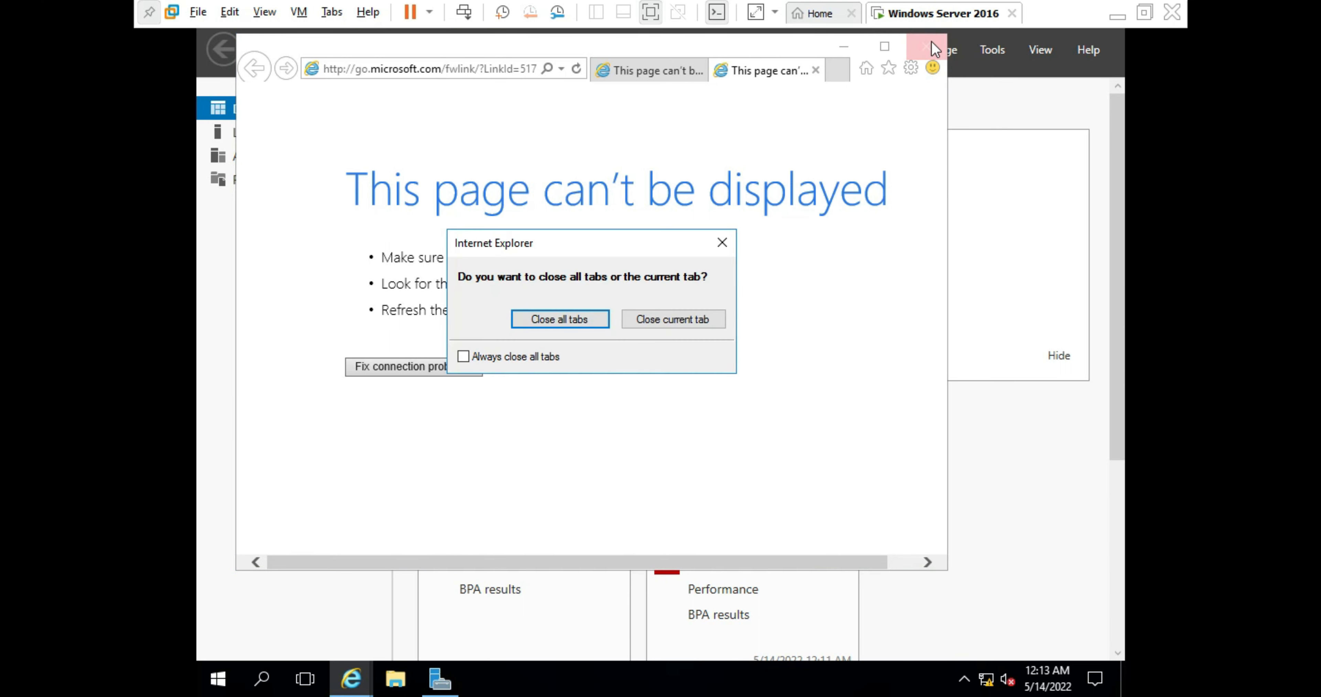
{"action": "left_click", "coordinate": [600, 323]}
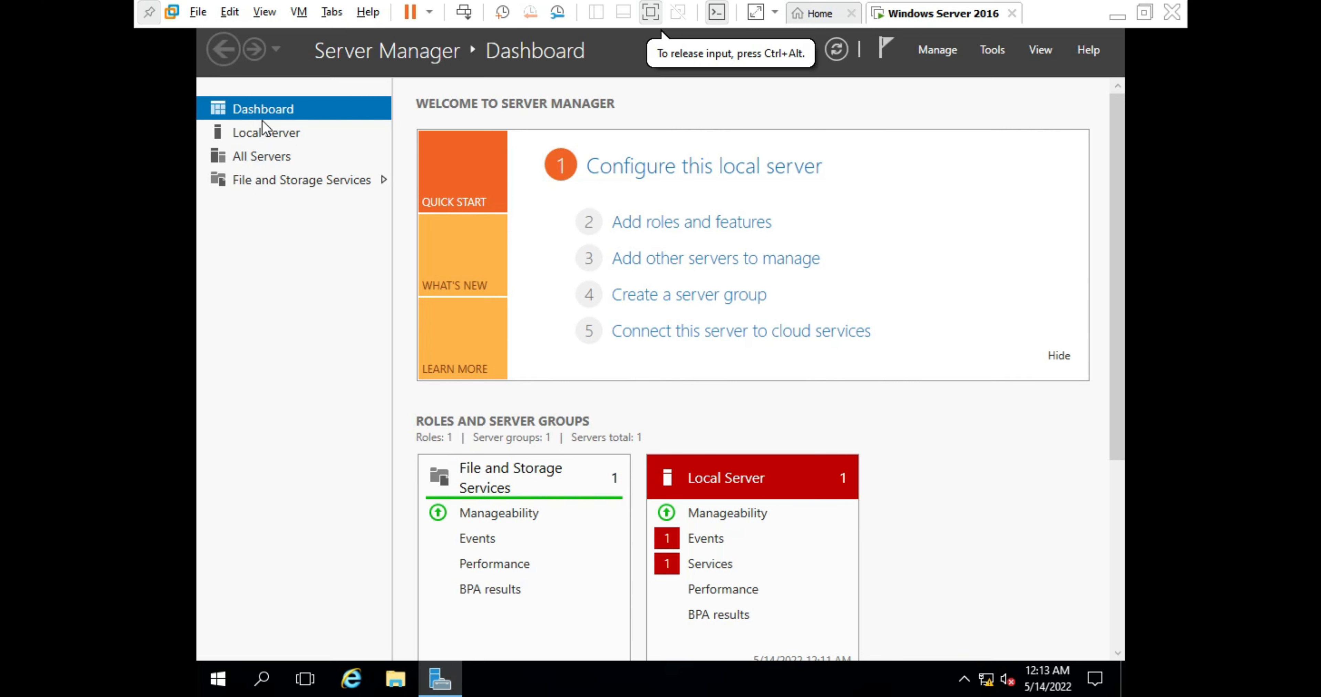
- Show the Local Server page and scroll Properties right to reveal the Pacific Time zone entry
{"action": "left_click", "coordinate": [274, 136]}
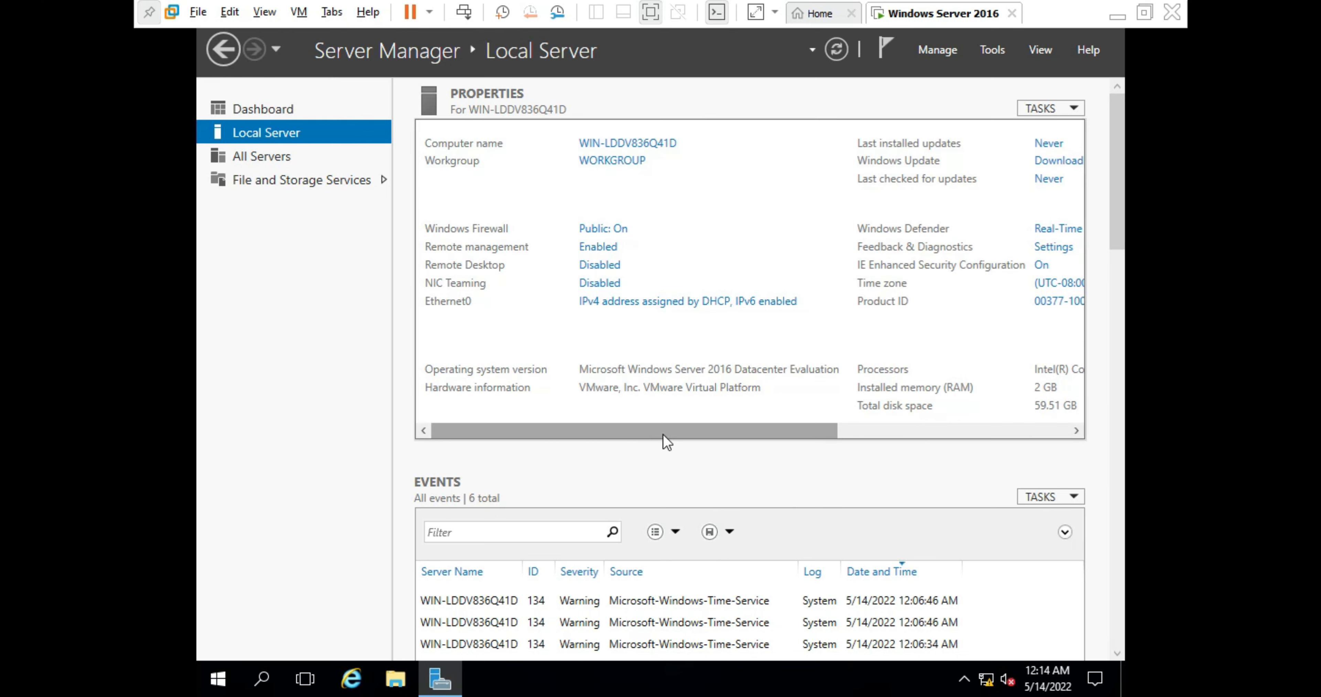
{"action": "left_click_drag", "start_coordinate": [662, 434], "coordinate": [833, 479]}
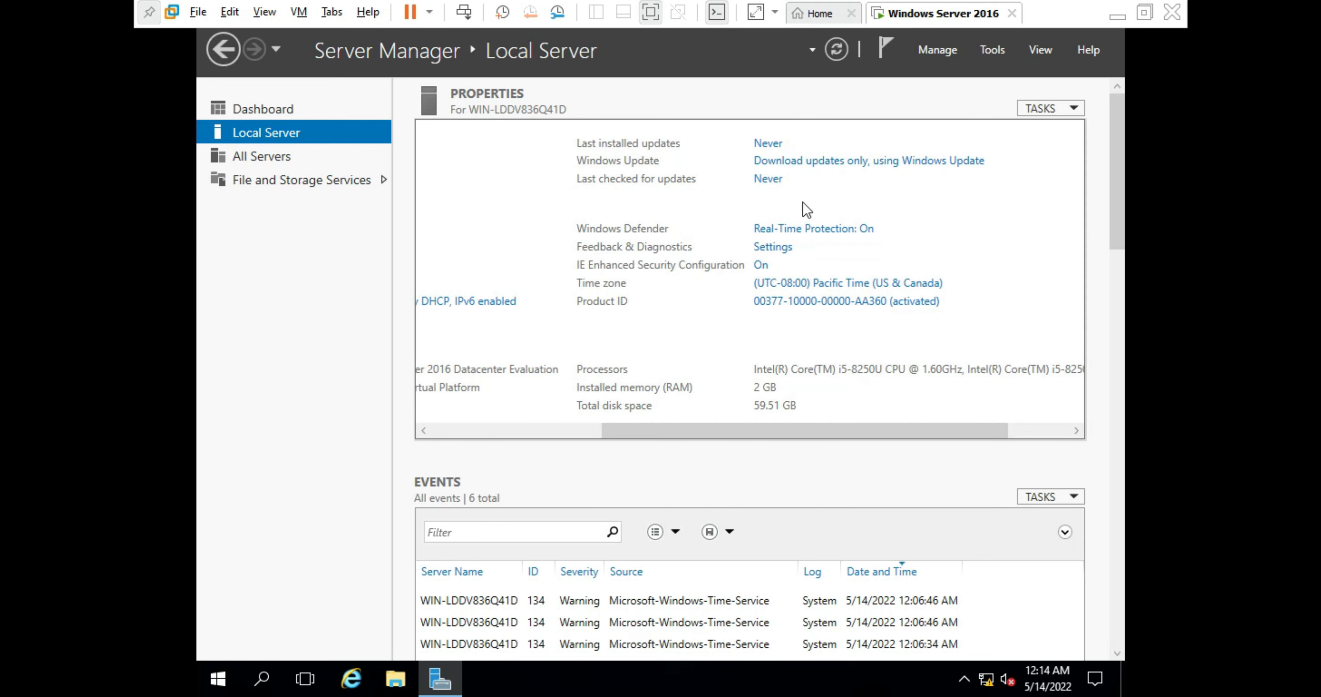
- Set the time zone to (UTC+06:00) Dhaka and confirm both date and time dialogs
{"action": "left_click", "coordinate": [786, 289]}
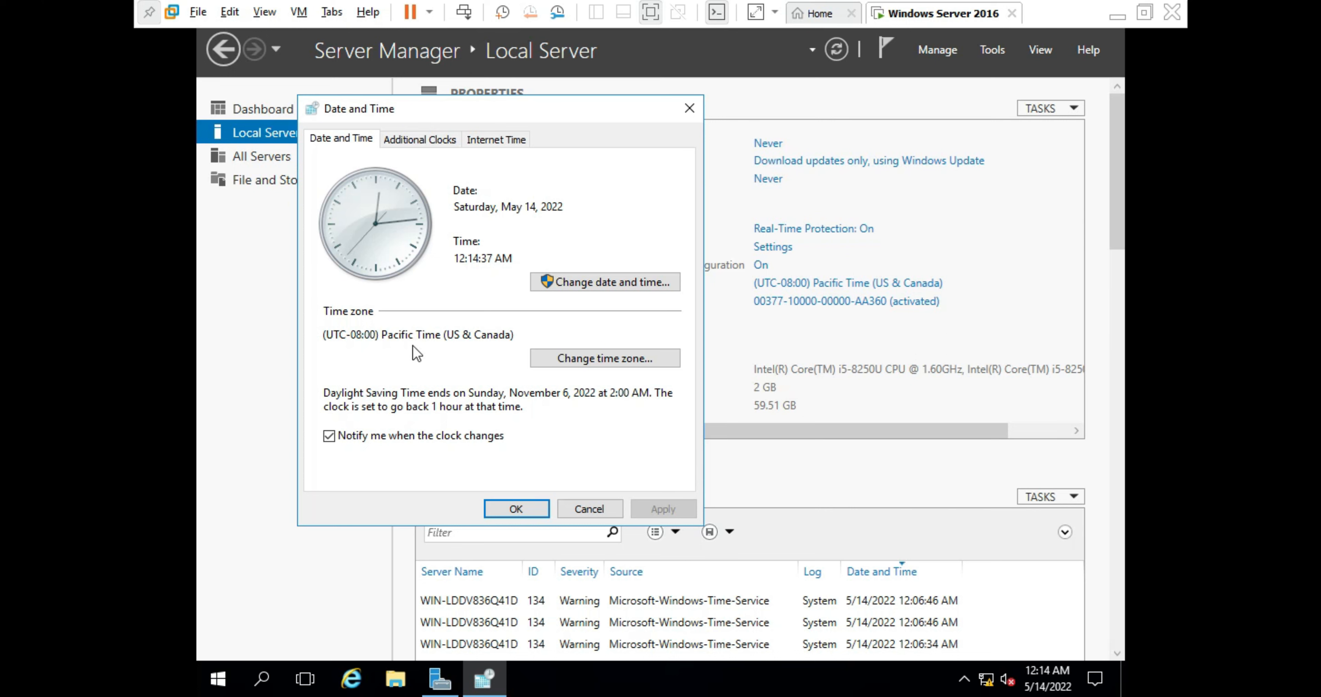
{"action": "left_click", "coordinate": [584, 361]}
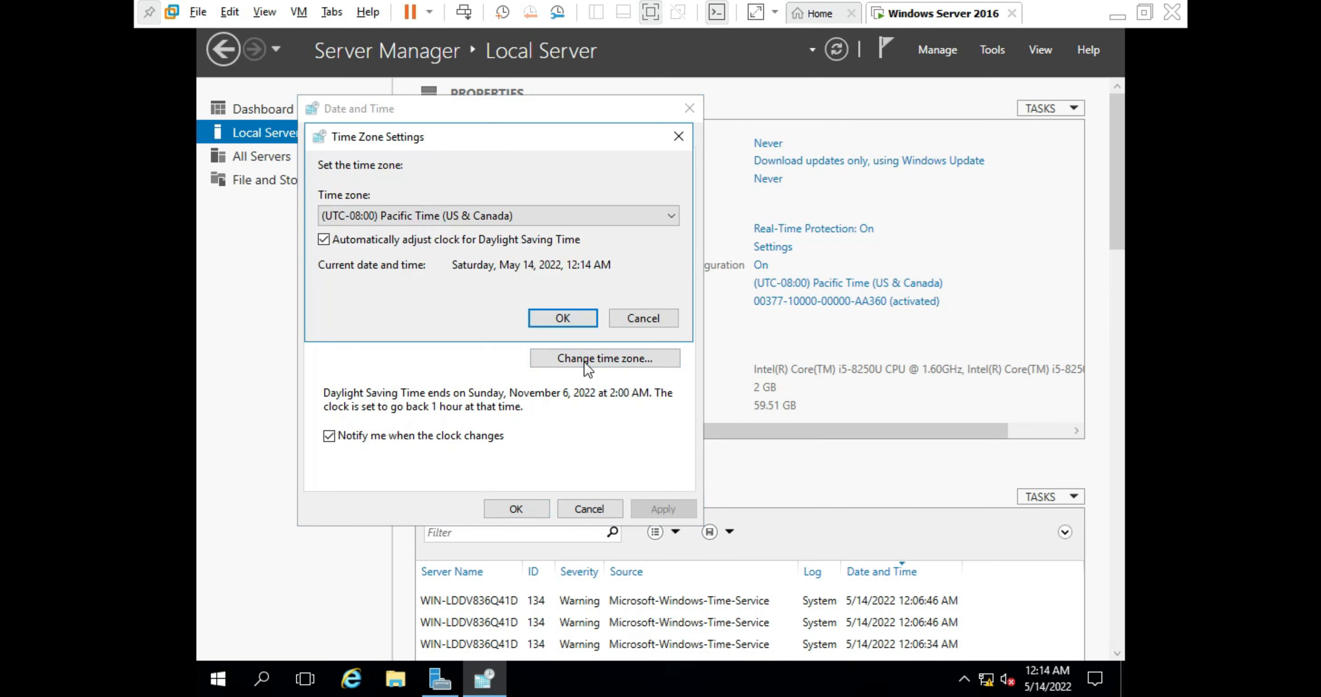
{"action": "left_click", "coordinate": [524, 209]}
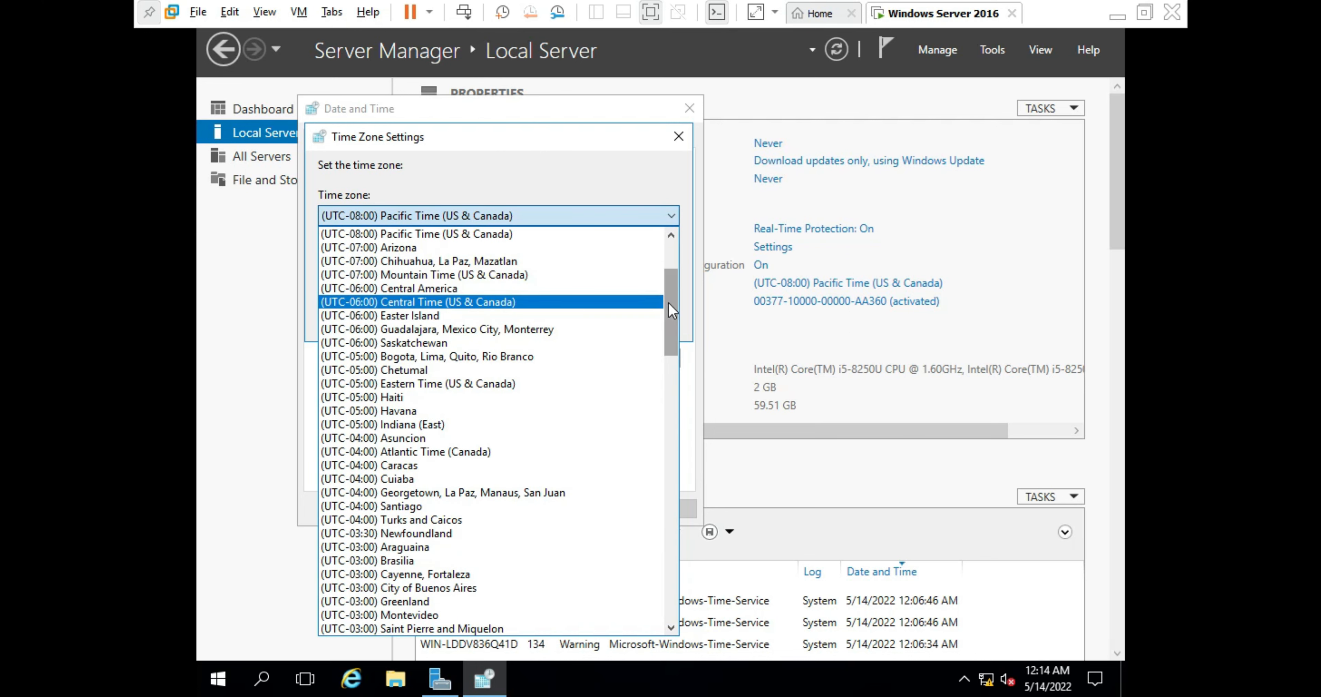
{"action": "left_click_drag", "start_coordinate": [678, 318], "coordinate": [726, 506]}
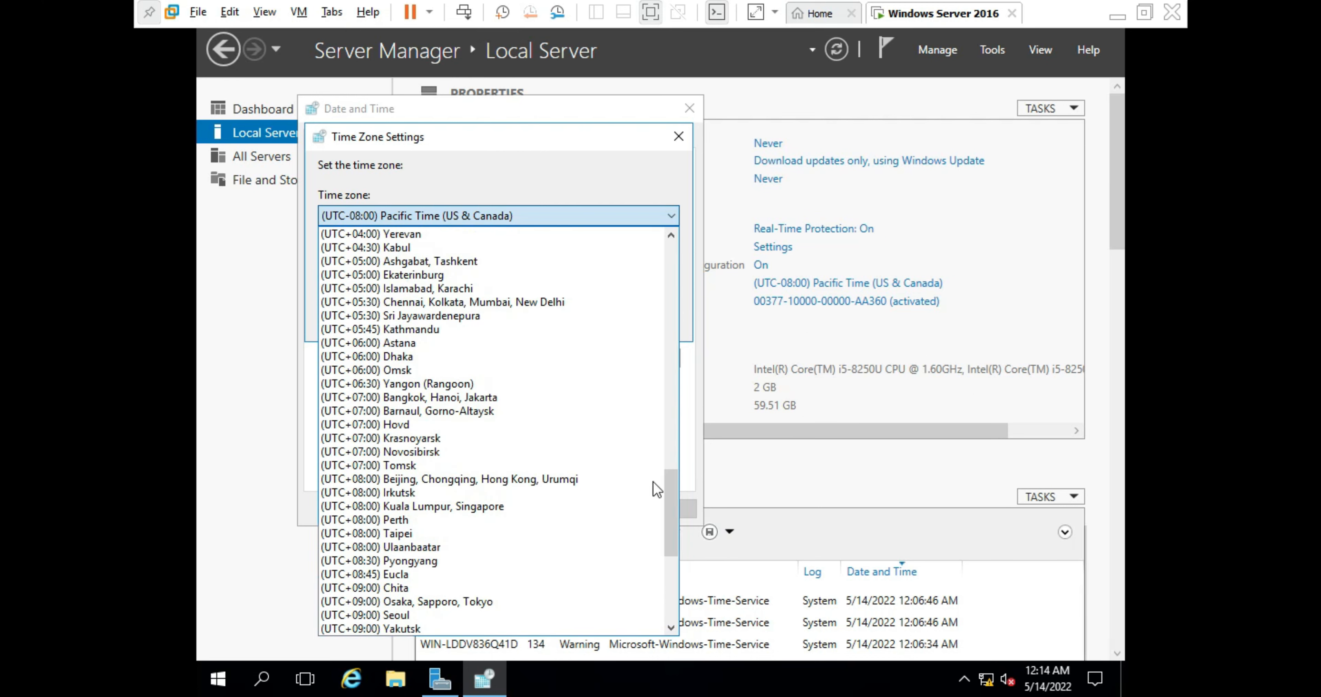
{"action": "left_click", "coordinate": [415, 357]}
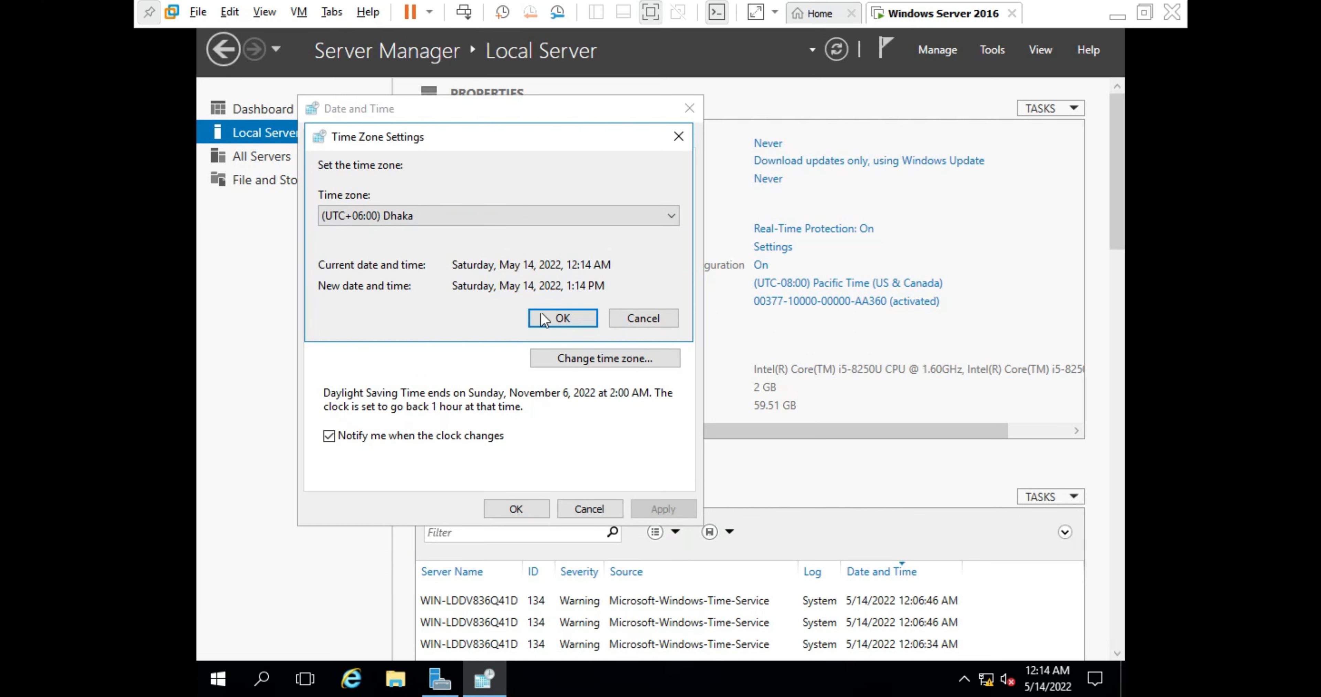
{"action": "left_click", "coordinate": [565, 314]}
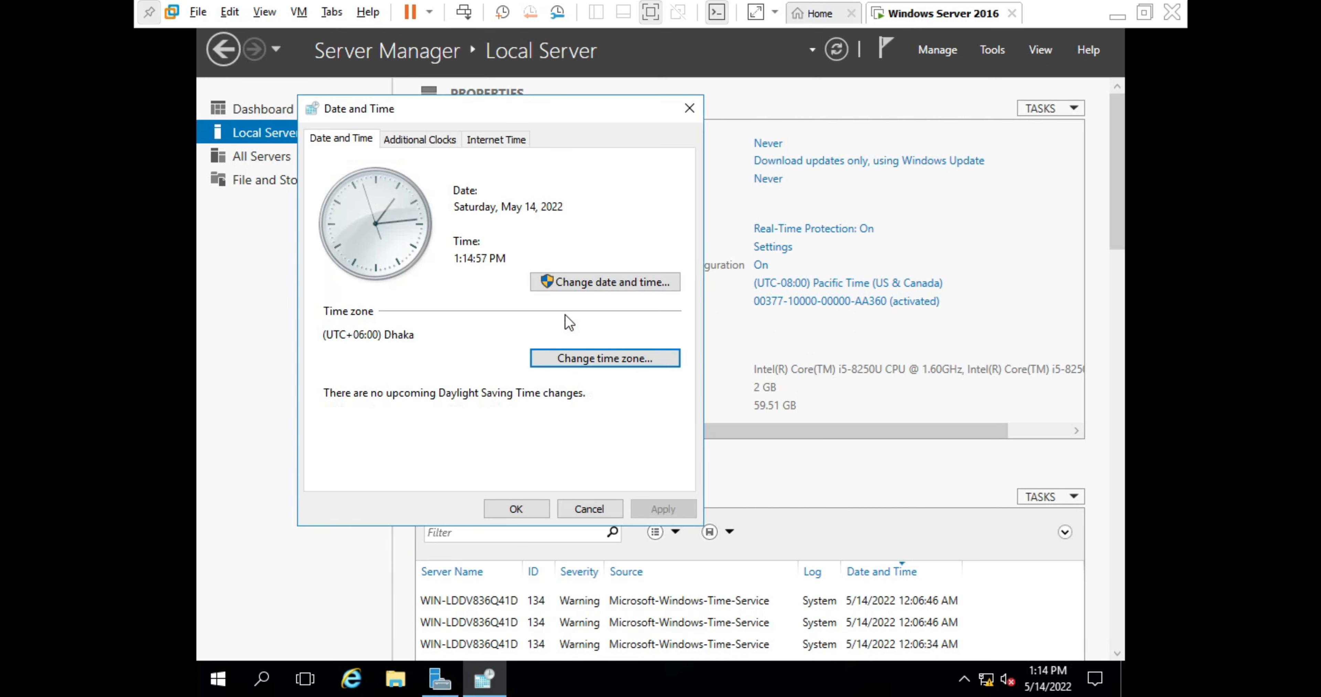
{"action": "left_click", "coordinate": [524, 508]}
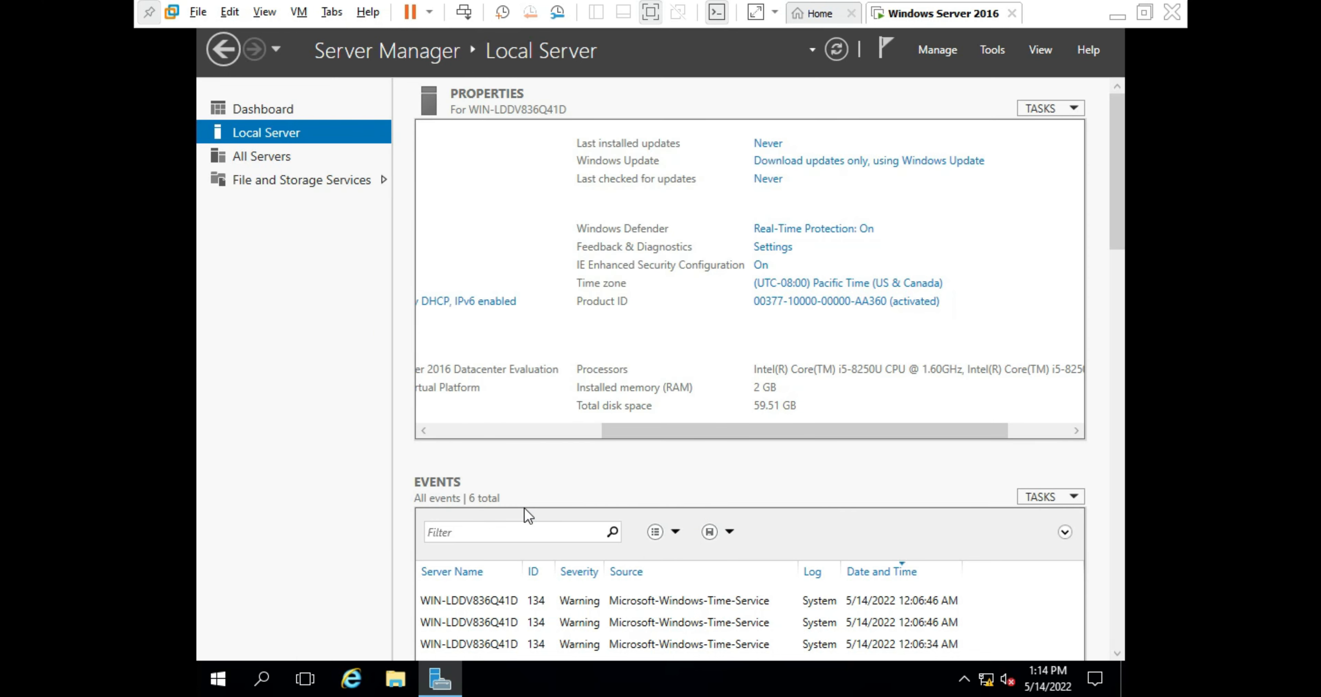
- Refresh the Local Server properties to confirm the time zone now reads (UTC+06:00) Dhaka
{"action": "left_click", "coordinate": [836, 49]}
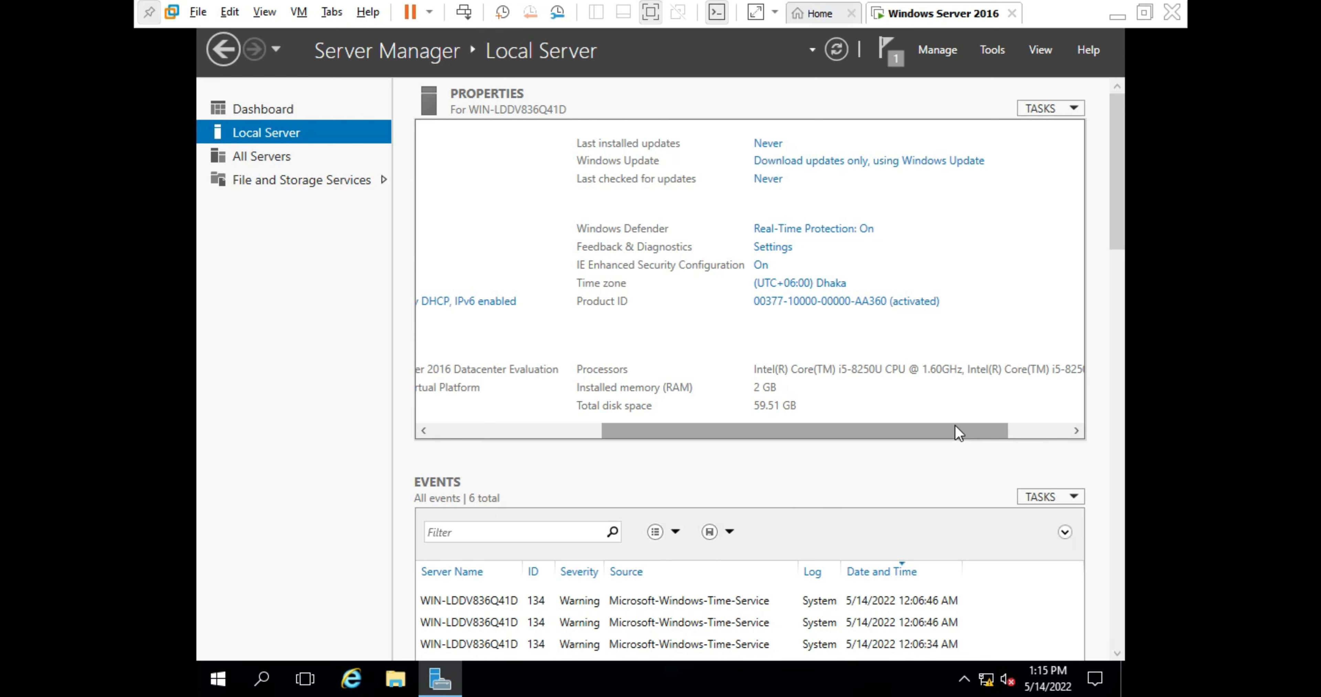
{"action": "left_click_drag", "start_coordinate": [955, 425], "coordinate": [729, 482]}
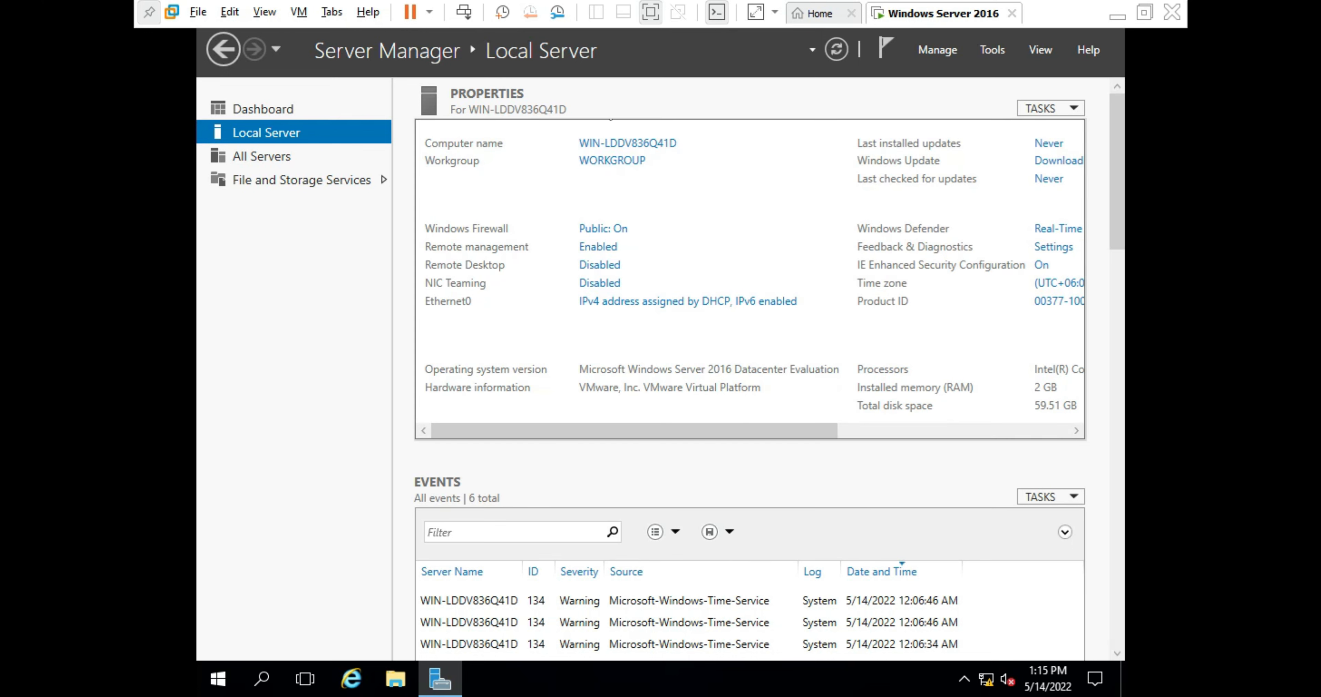
- Bring up the Ethernet0 Status dialog and its adapter Properties
{"action": "double_click", "coordinate": [670, 302]}
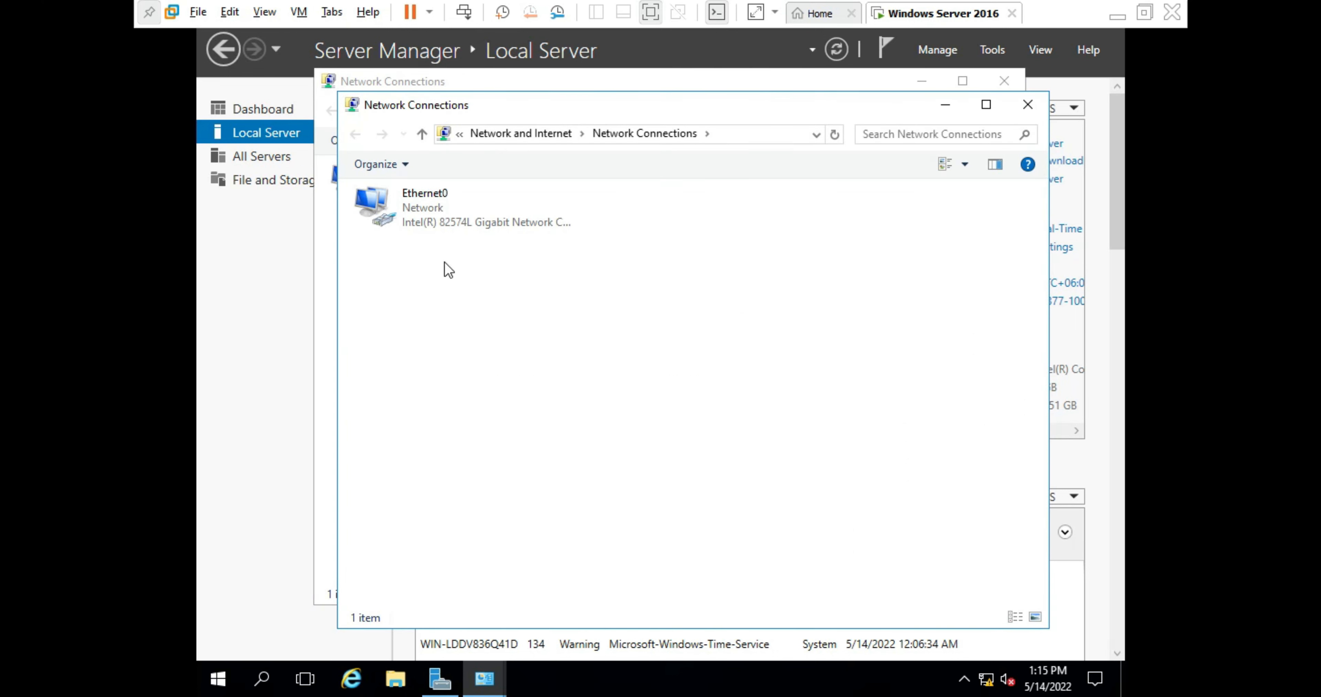
{"action": "double_click", "coordinate": [436, 212]}
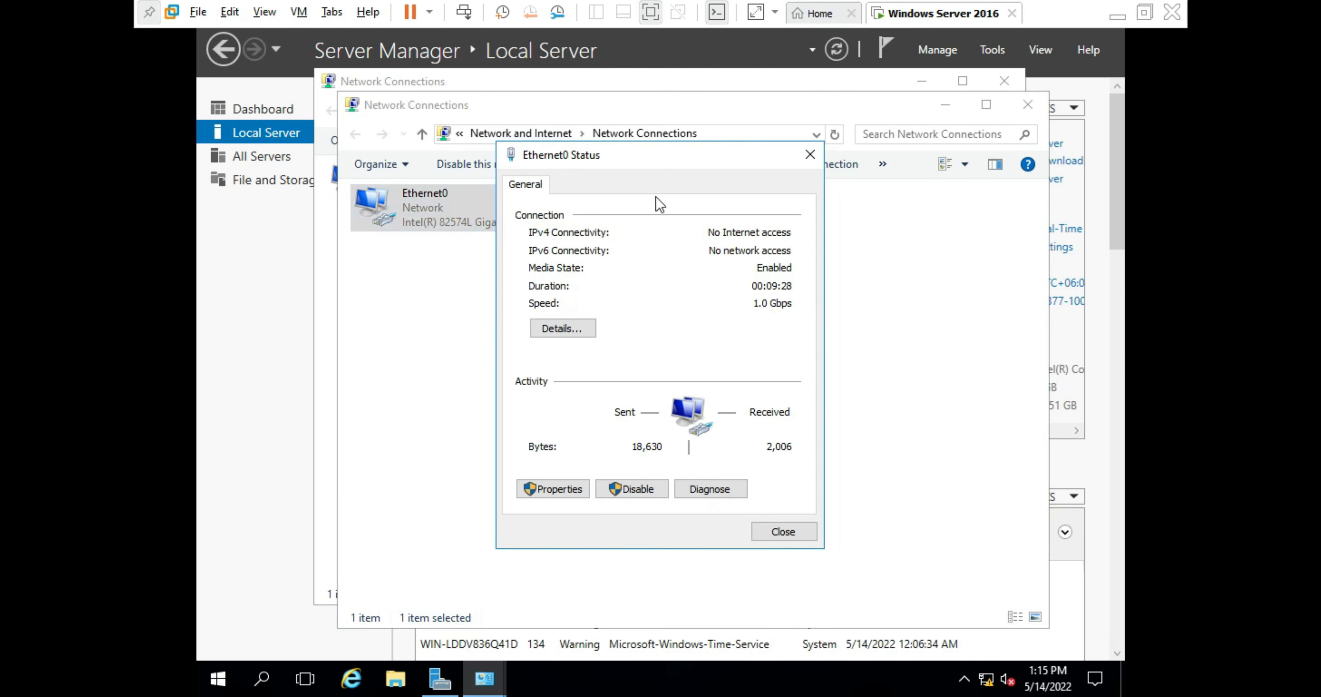
{"action": "left_click", "coordinate": [560, 484]}
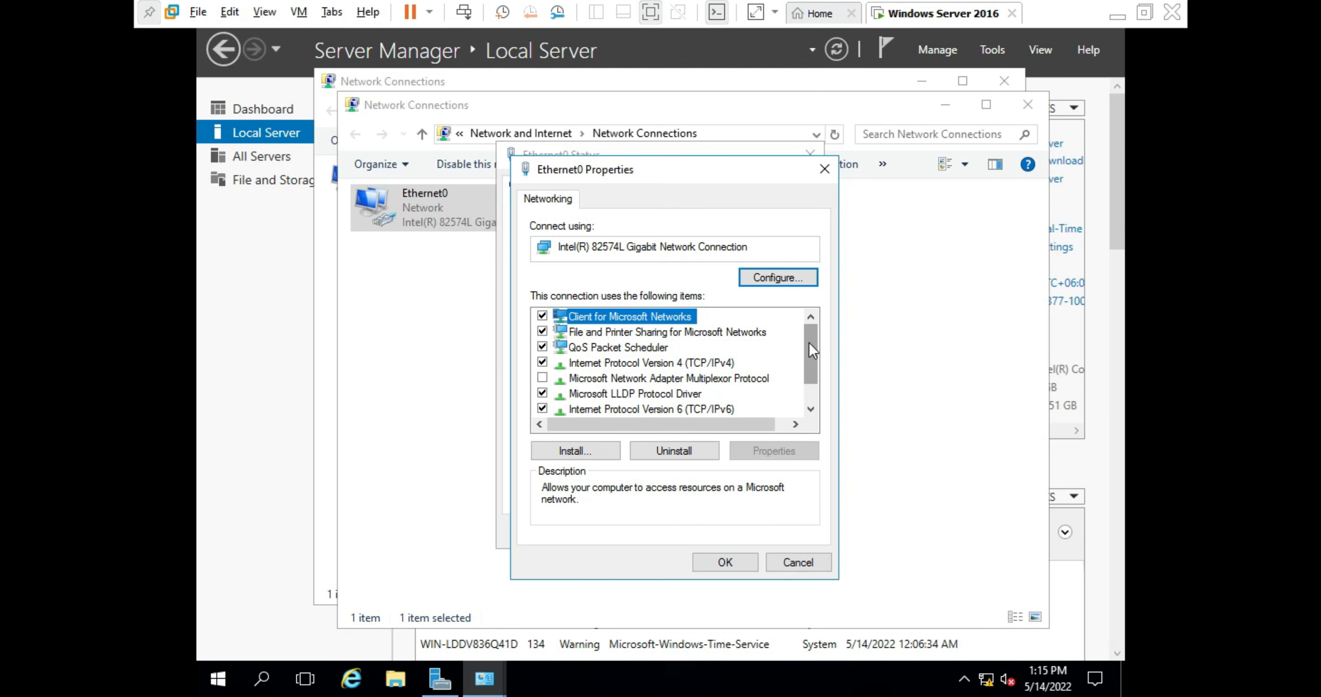
- Disable Internet Protocol Version 6 (TCP/IPv6) on Ethernet0, save, then review the connection details
{"action": "left_click_drag", "start_coordinate": [812, 350], "coordinate": [820, 374]}
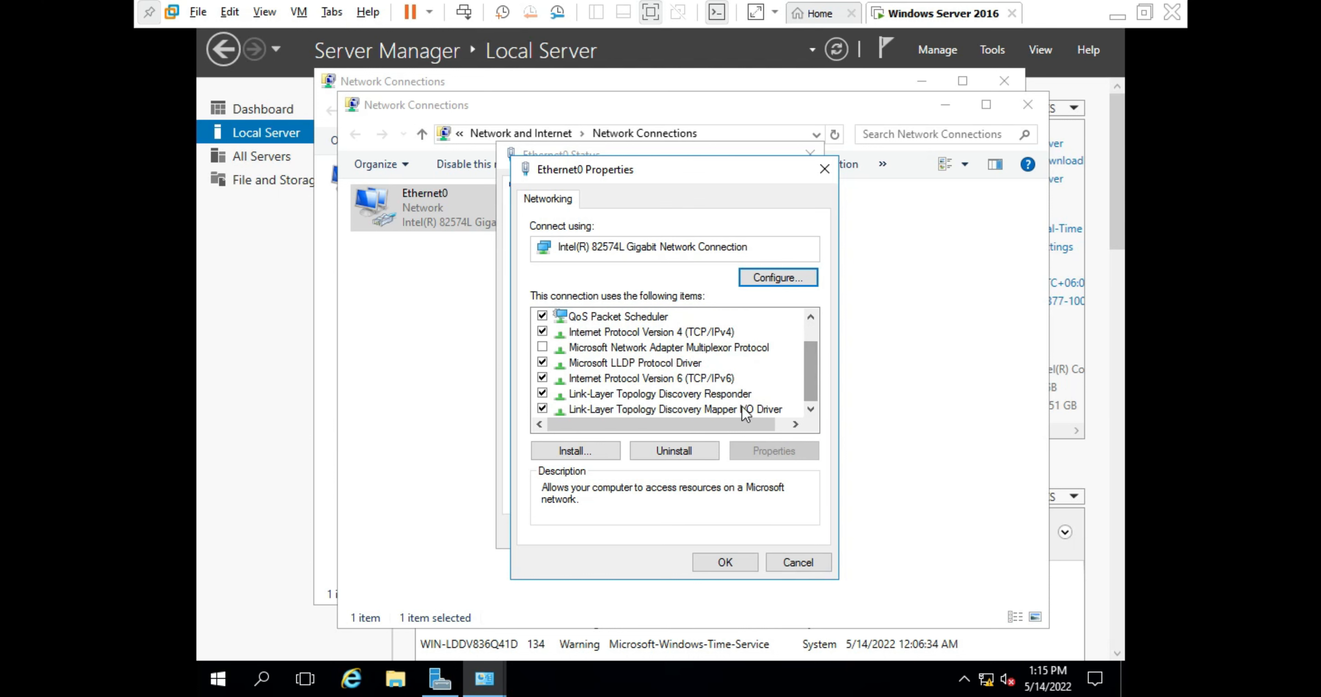
{"action": "left_click", "coordinate": [650, 379]}
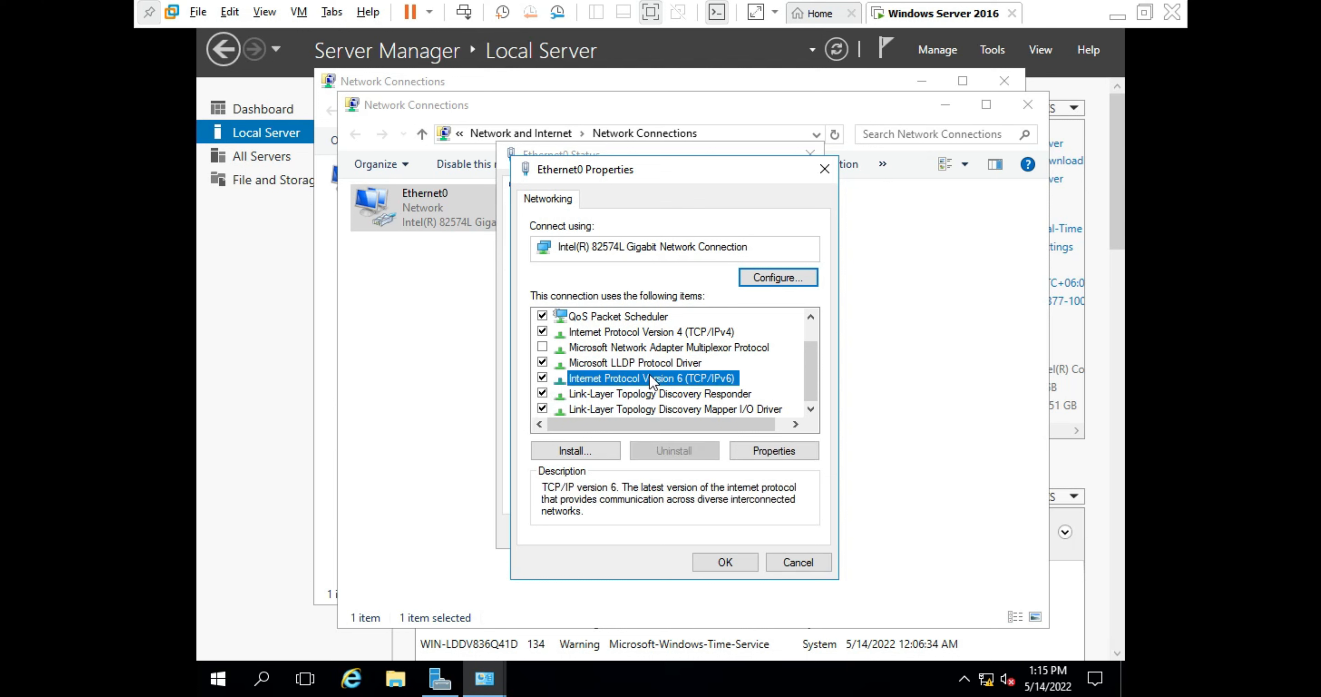
{"action": "left_click", "coordinate": [542, 378]}
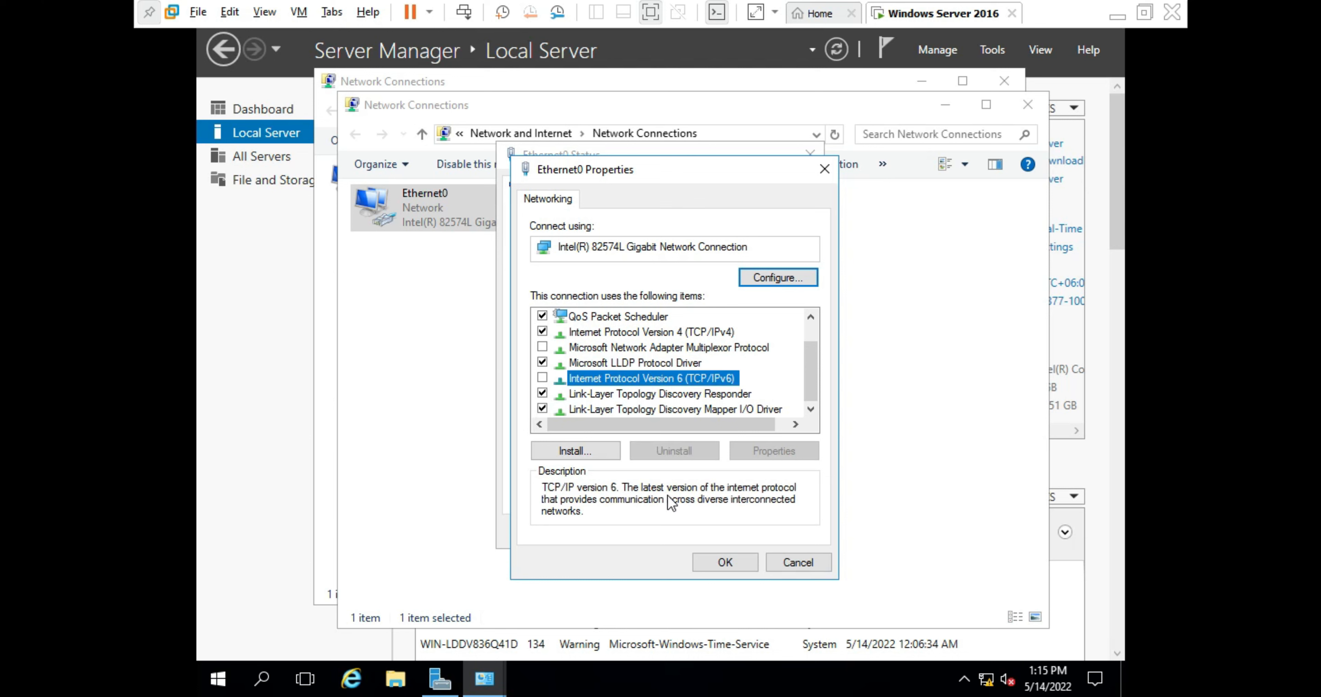
{"action": "left_click", "coordinate": [726, 562]}
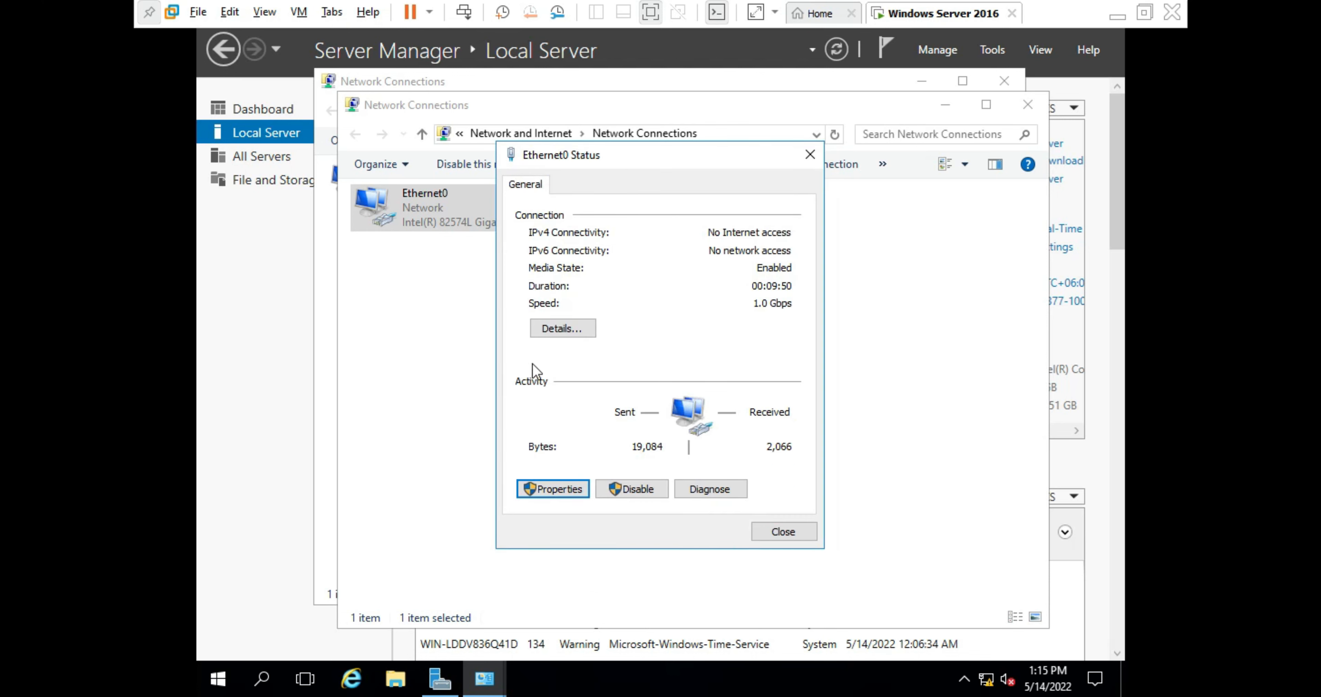
{"action": "left_click", "coordinate": [555, 323]}
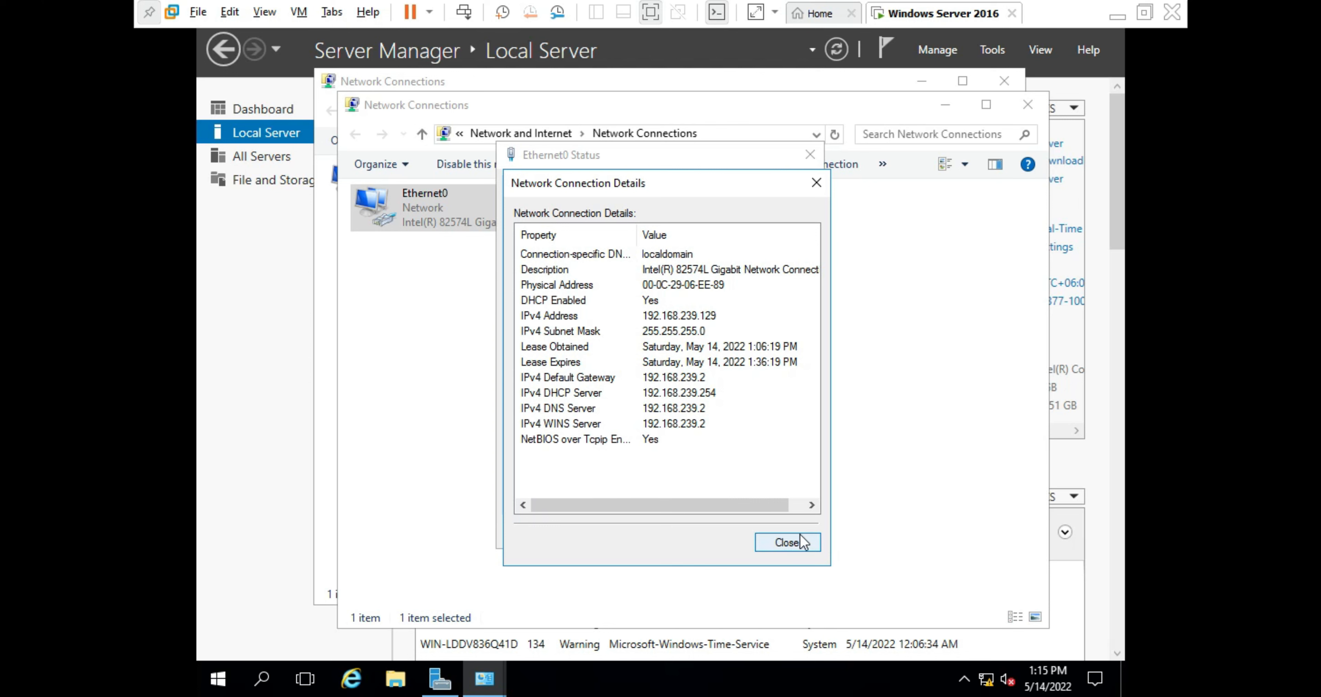
{"action": "left_click", "coordinate": [788, 542]}
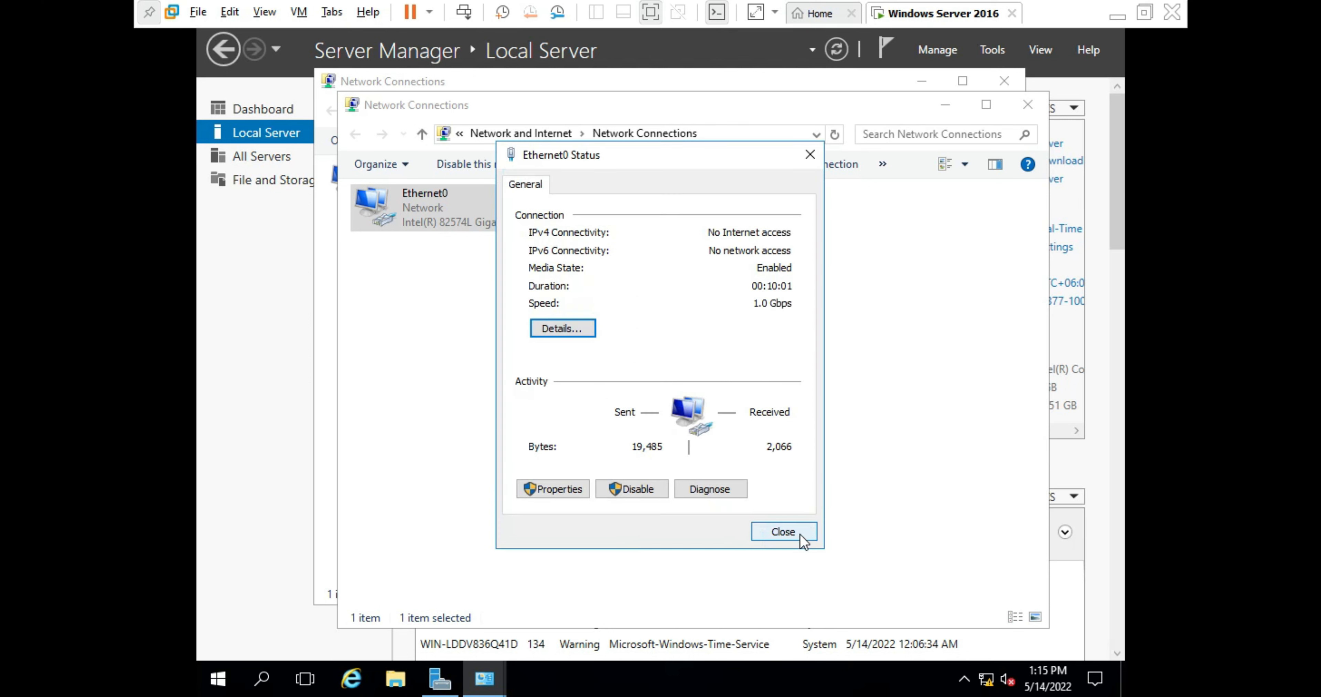
- In Ethernet0's IPv4 properties, switch to 'Use the following IP address'
{"action": "left_click", "coordinate": [571, 490]}
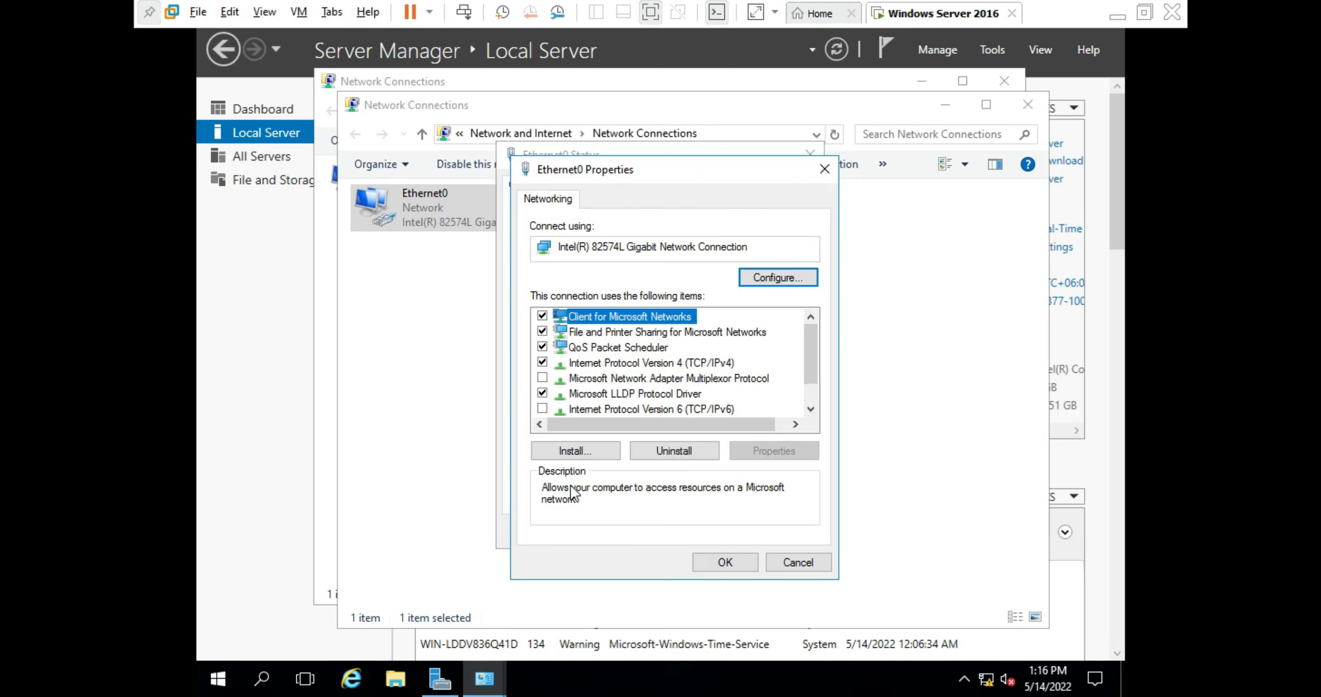
{"action": "double_click", "coordinate": [682, 357]}
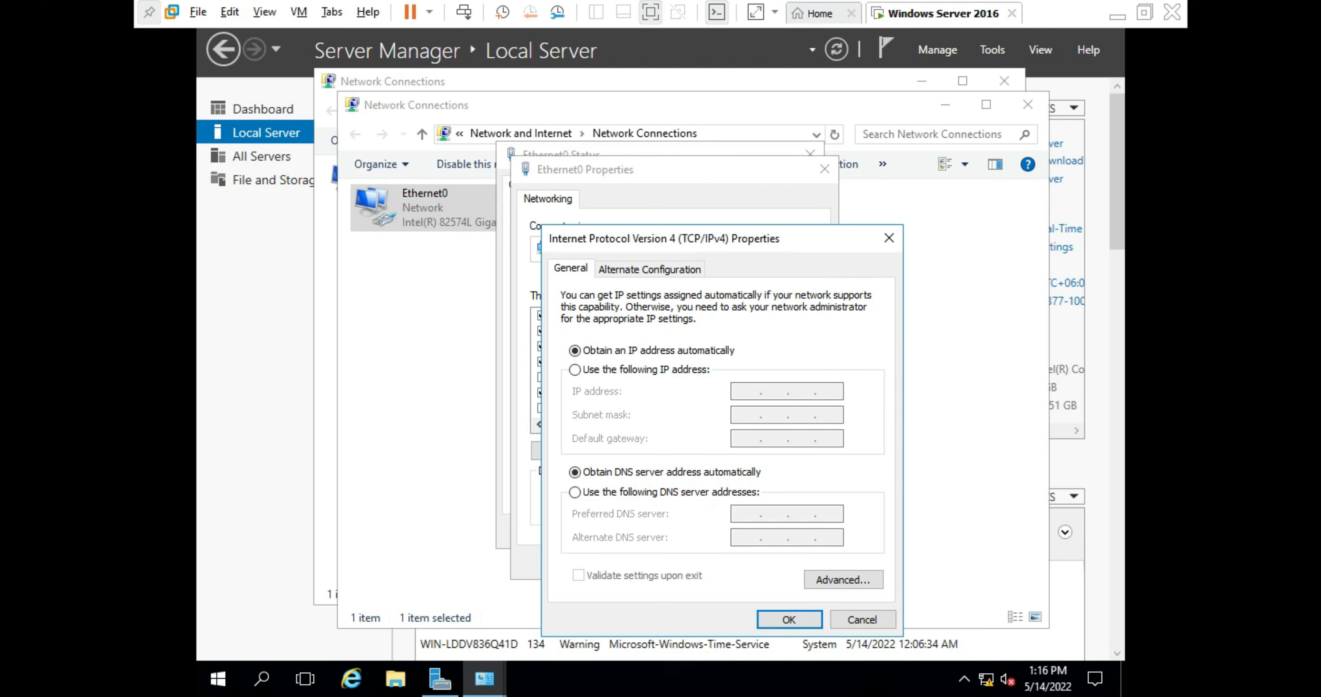
{"action": "left_click_drag", "start_coordinate": [789, 237], "coordinate": [707, 120]}
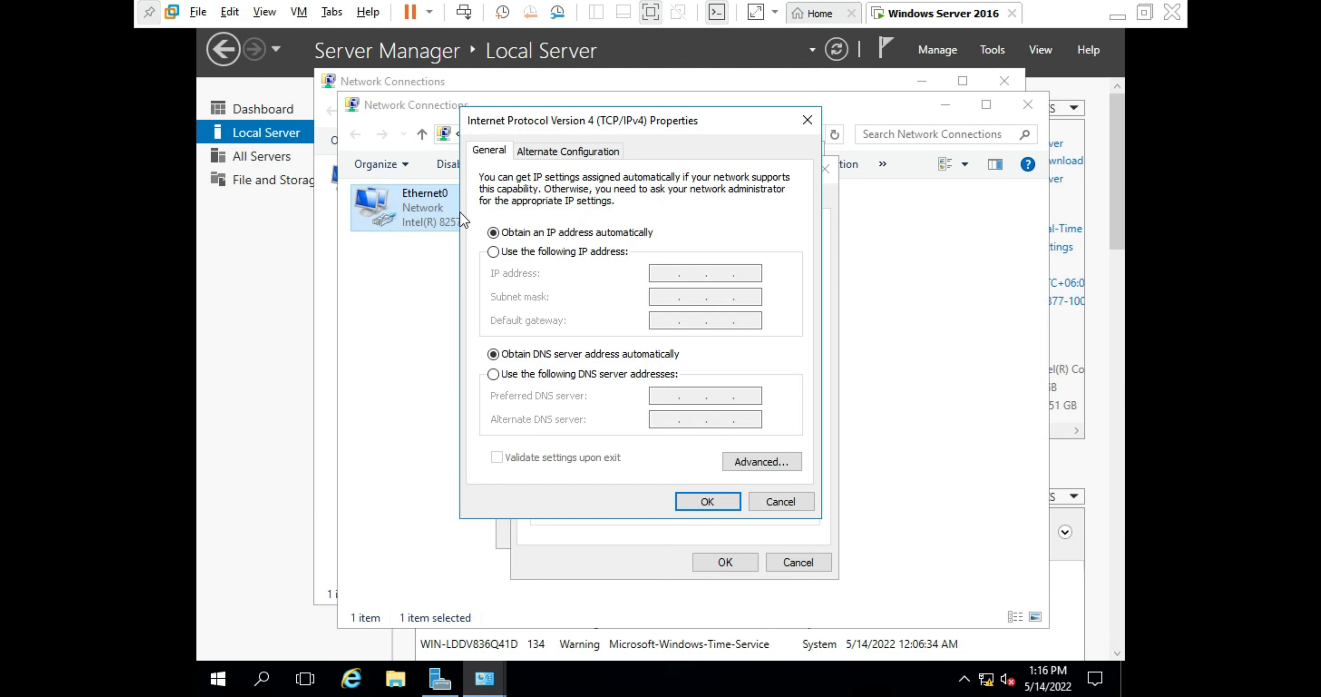
{"action": "left_click", "coordinate": [493, 252]}
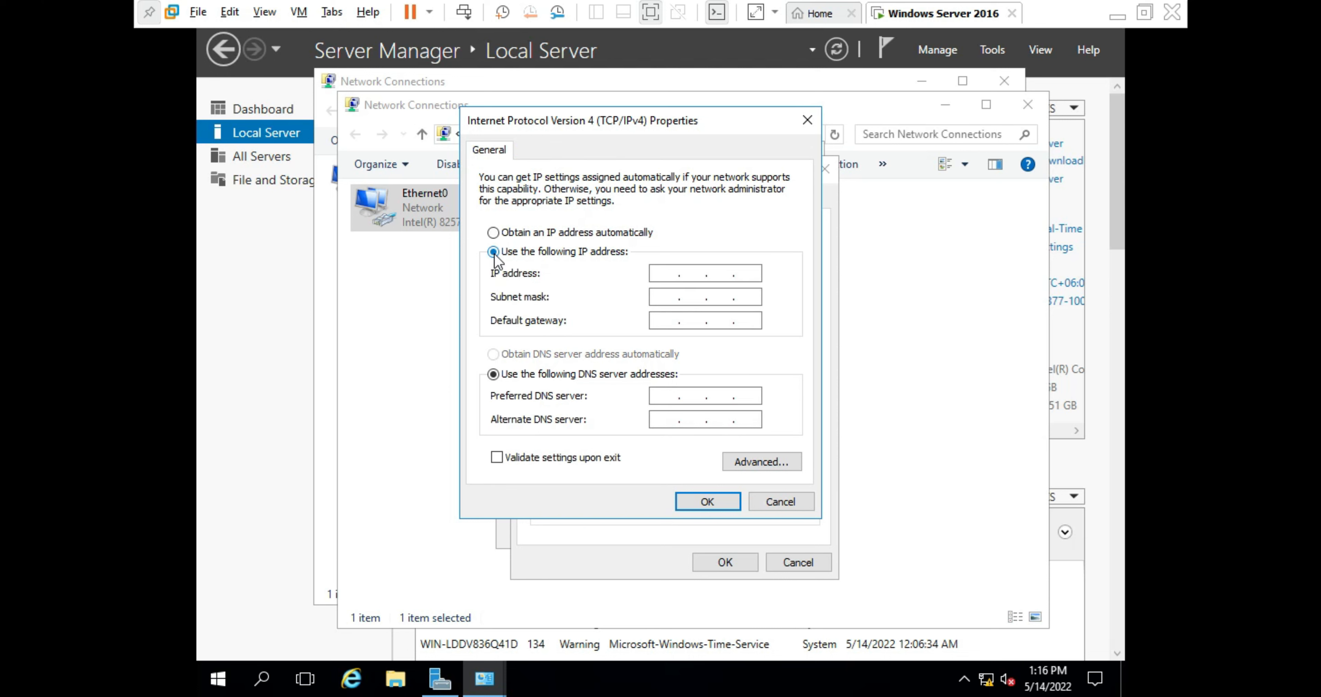
- Enter IP address 192.168.0.2 with subnet mask 255.255.255.0
{"action": "left_click", "coordinate": [671, 276]}
{"action": "type", "text": "192 . 168 . 0 . 2"}
{"action": "left_click", "coordinate": [666, 294]}
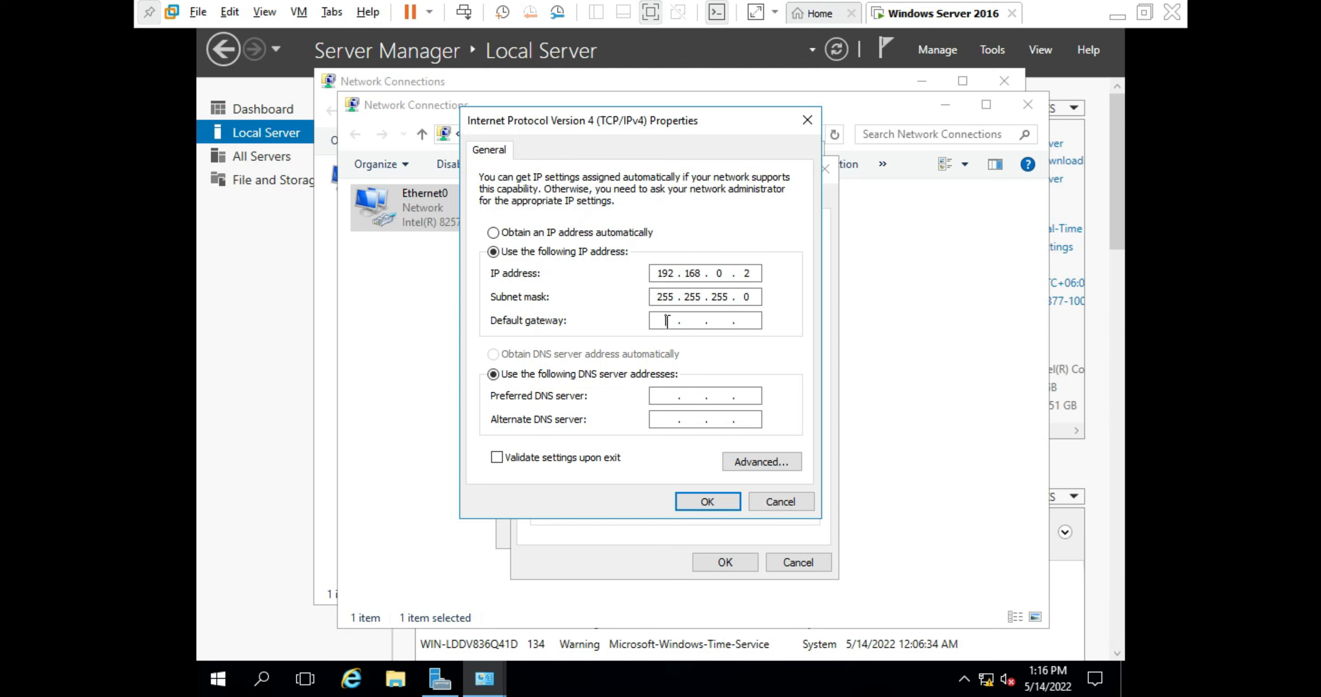
- Set default gateway 192.168.0.1 and preferred DNS server 8.8.8.8
{"action": "left_click", "coordinate": [667, 321]}
{"action": "type", "text": "192.3."}
{"action": "key", "text": "BackSpace"}
{"action": "type", "text": "168.0.1"}
{"action": "type", "text": "8.3"}
{"action": "key", "text": "BackSpace"}
{"action": "type", "text": "8.8.8"}
- Apply the static IPv4 settings and close the Ethernet0 Status and Network Connections windows
{"action": "left_click", "coordinate": [707, 502]}
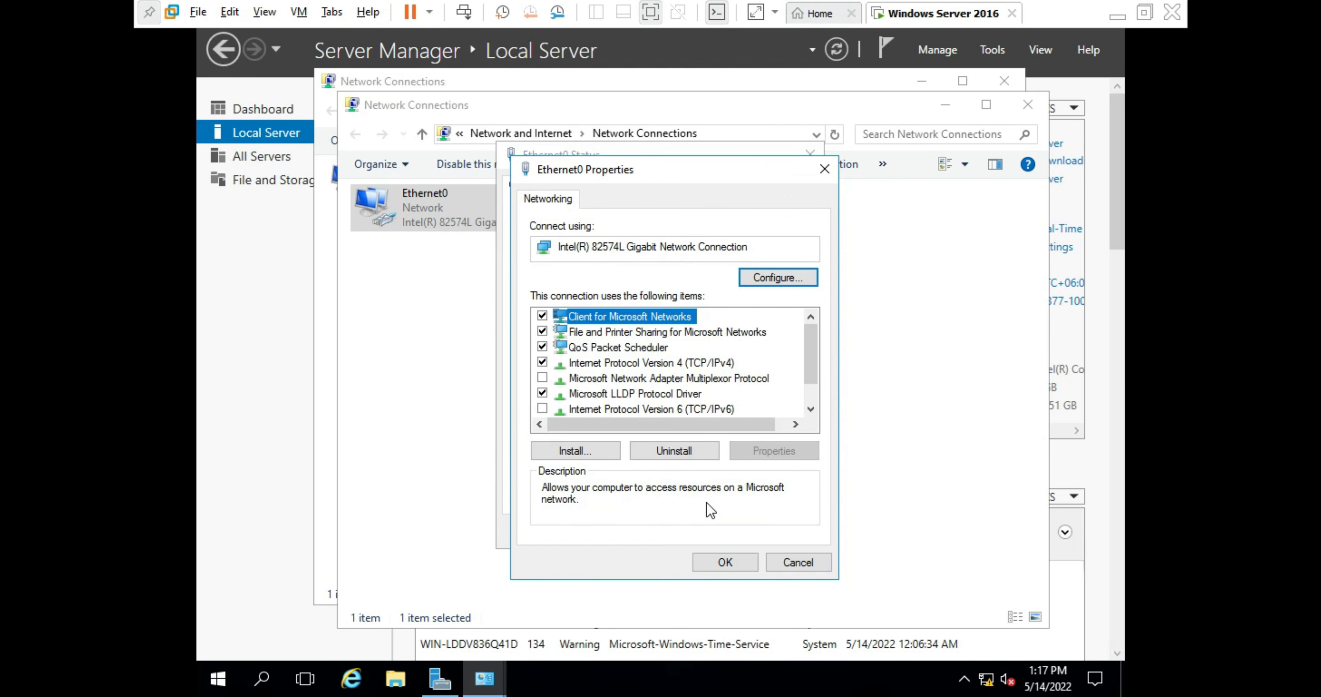
{"action": "left_click", "coordinate": [721, 560]}
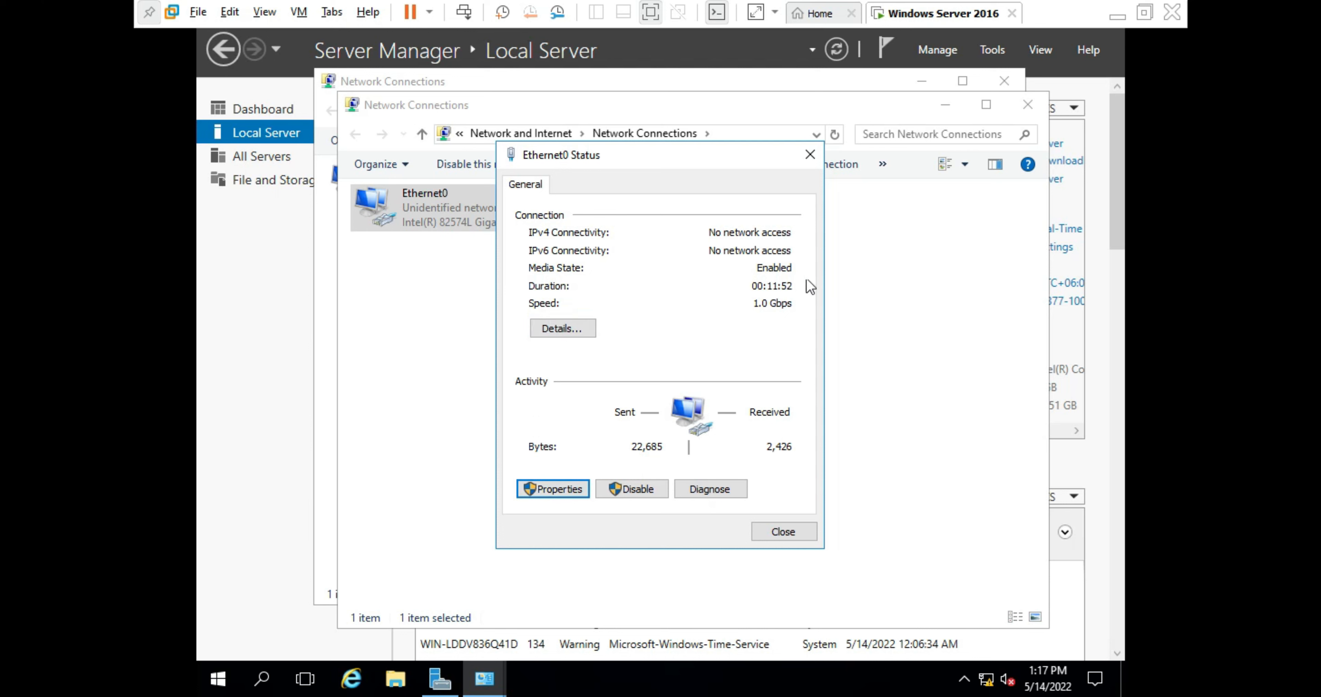
{"action": "left_click", "coordinate": [807, 156]}
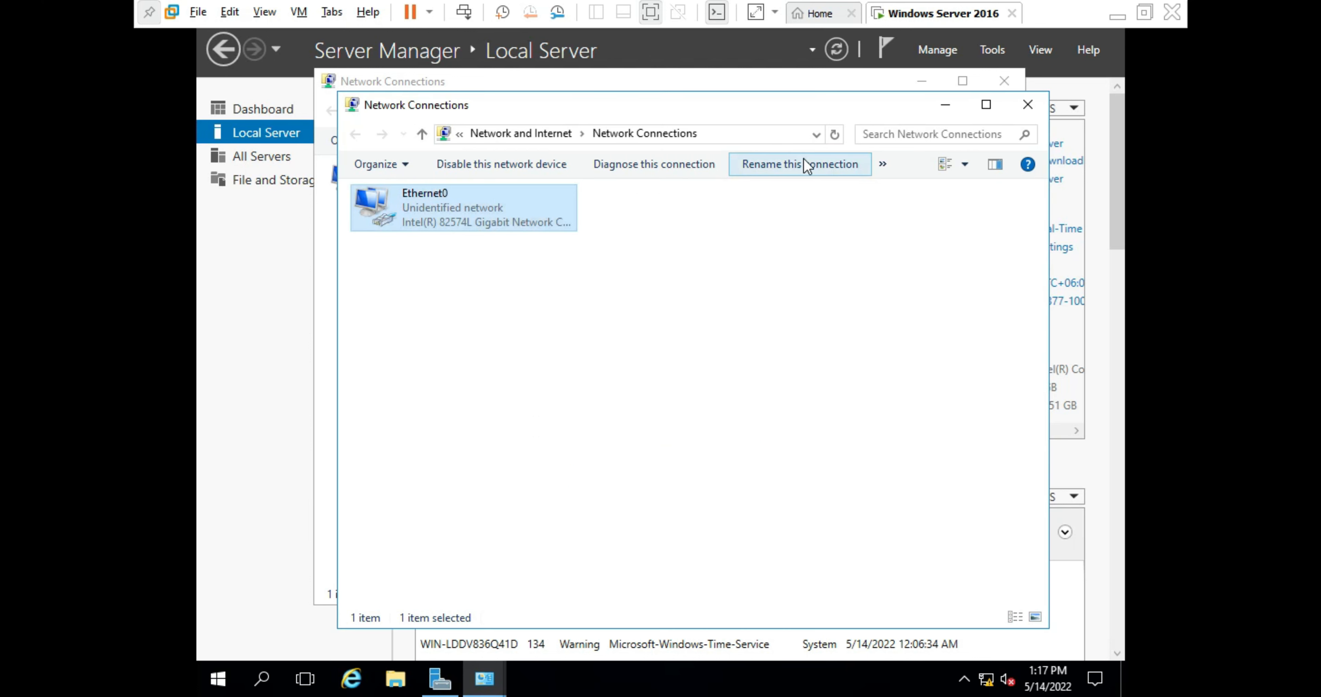
{"action": "left_click", "coordinate": [1027, 105]}
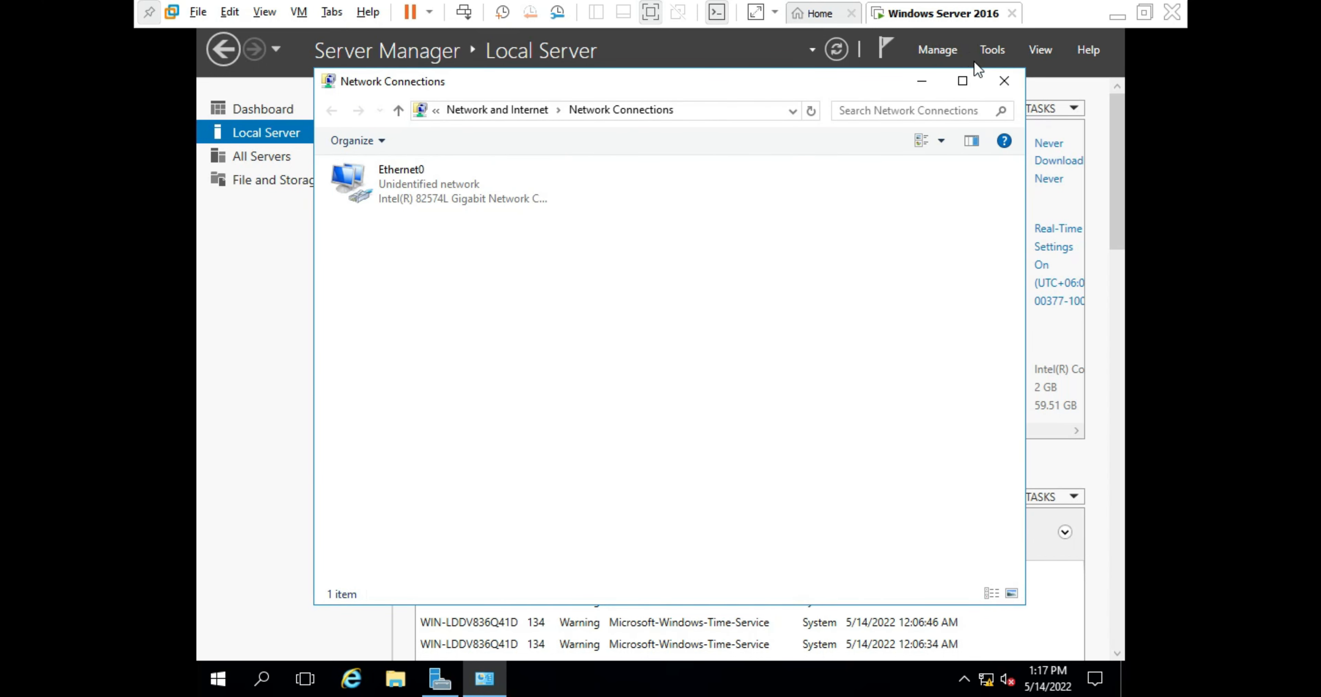
{"action": "left_click", "coordinate": [1003, 80]}
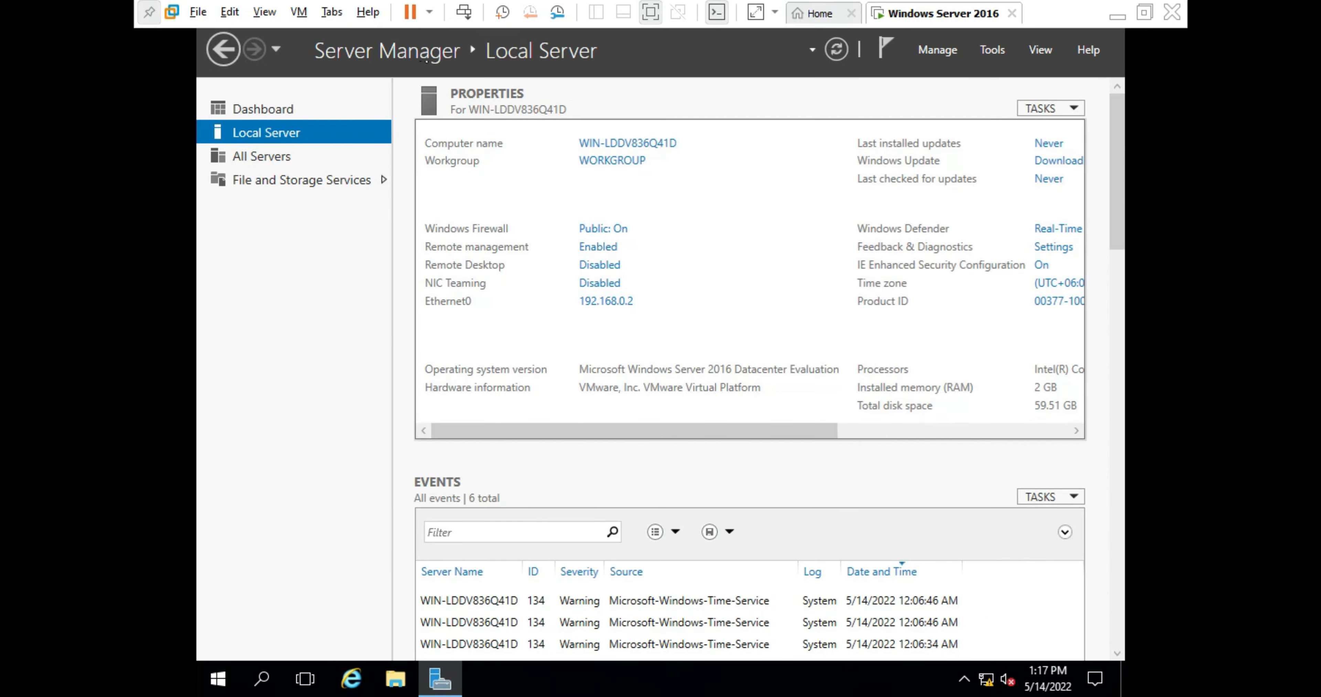
- Refresh Server Manager's Local Server view so Ethernet0 shows 192.168.0.2
{"action": "left_click", "coordinate": [651, 67]}
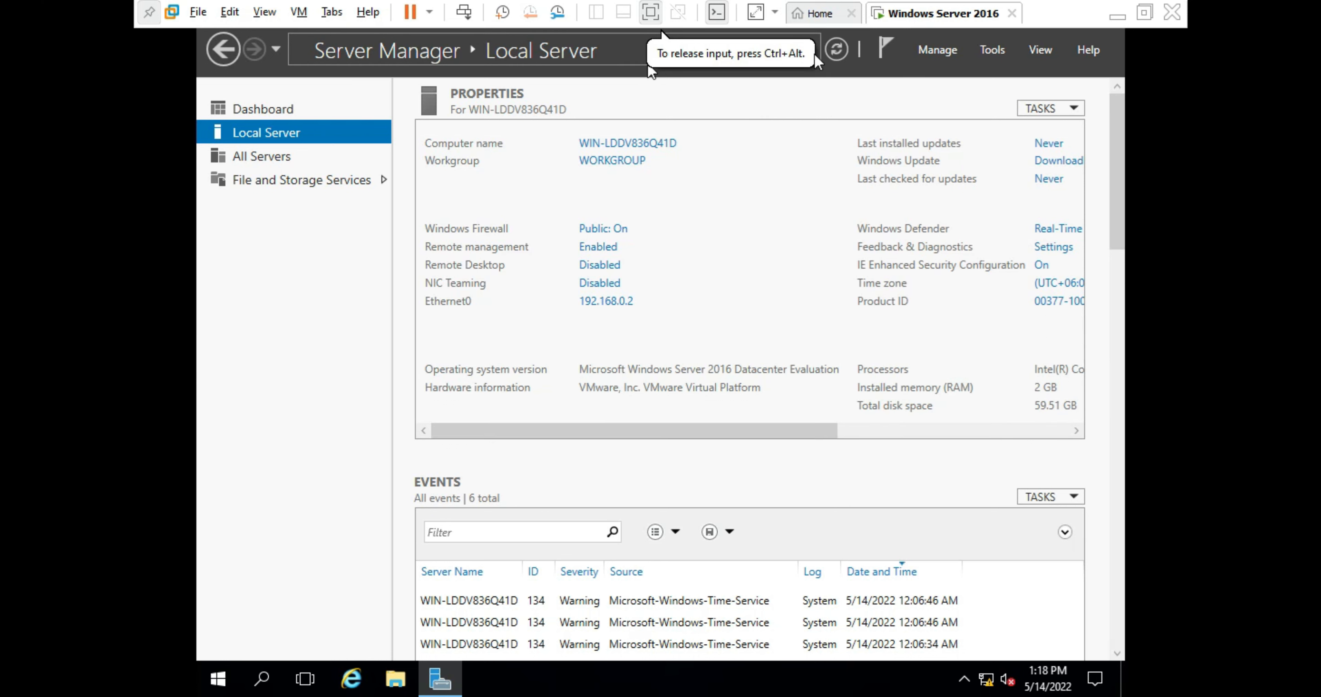
{"action": "left_click", "coordinate": [844, 55]}
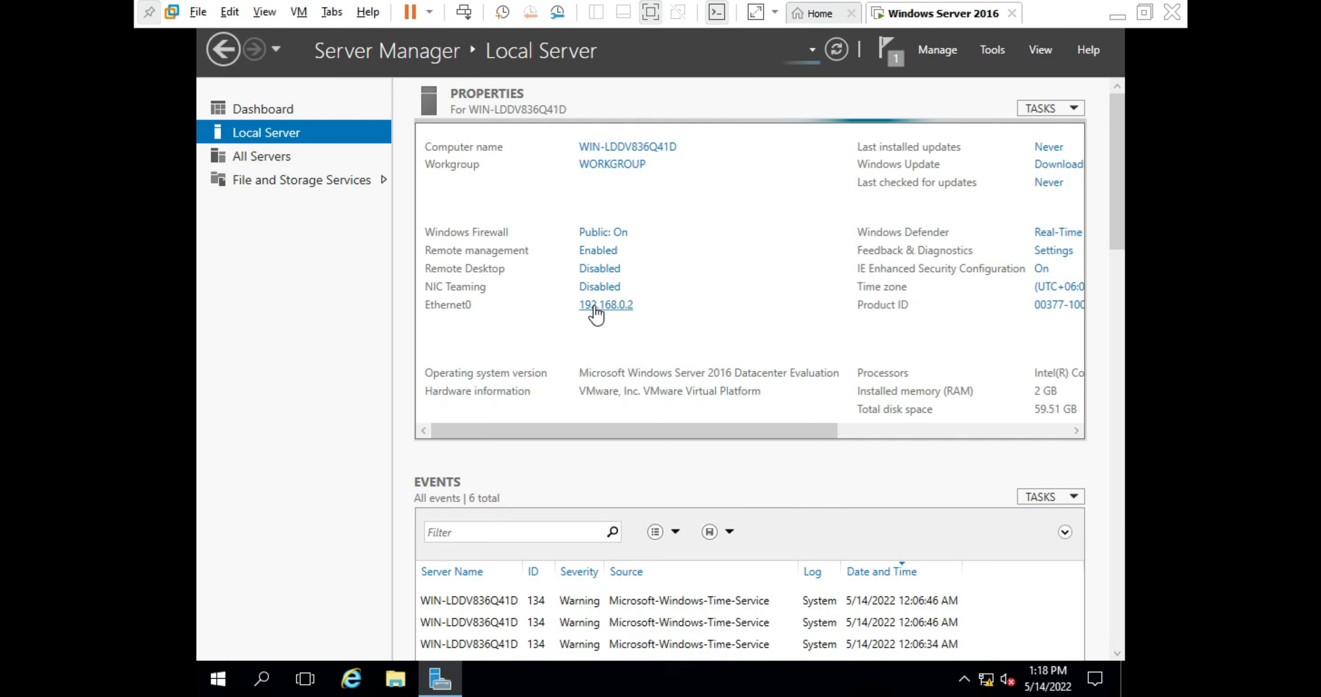
{"action": "left_click", "coordinate": [887, 52]}
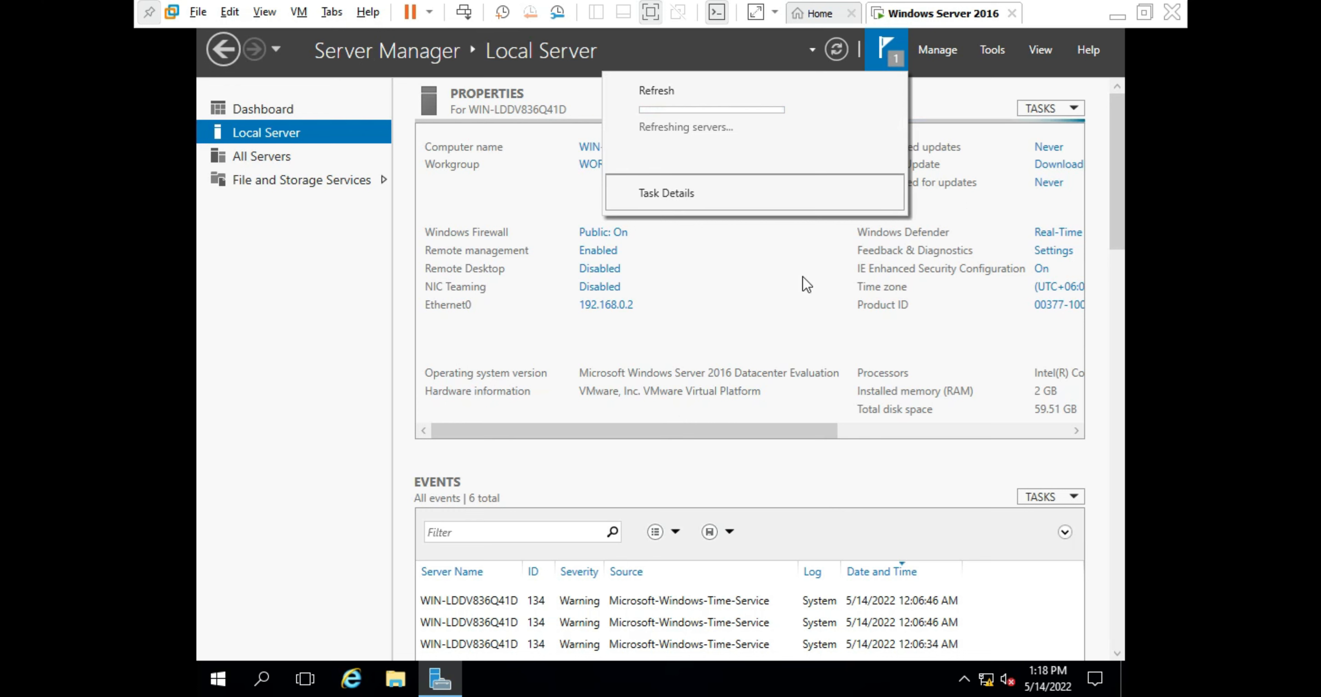
- Launch Command Prompt as administrator from Windows search using 'cmd'
{"action": "left_click", "coordinate": [259, 682]}
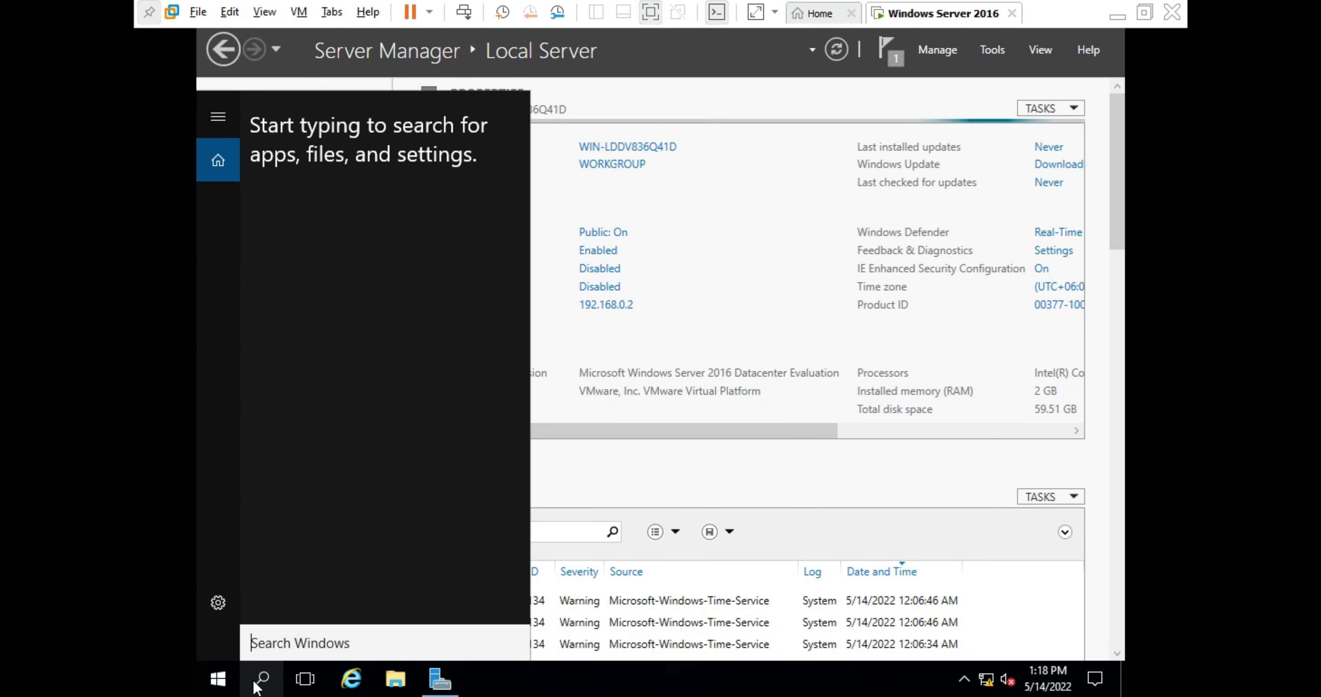
{"action": "type", "text": "c"}
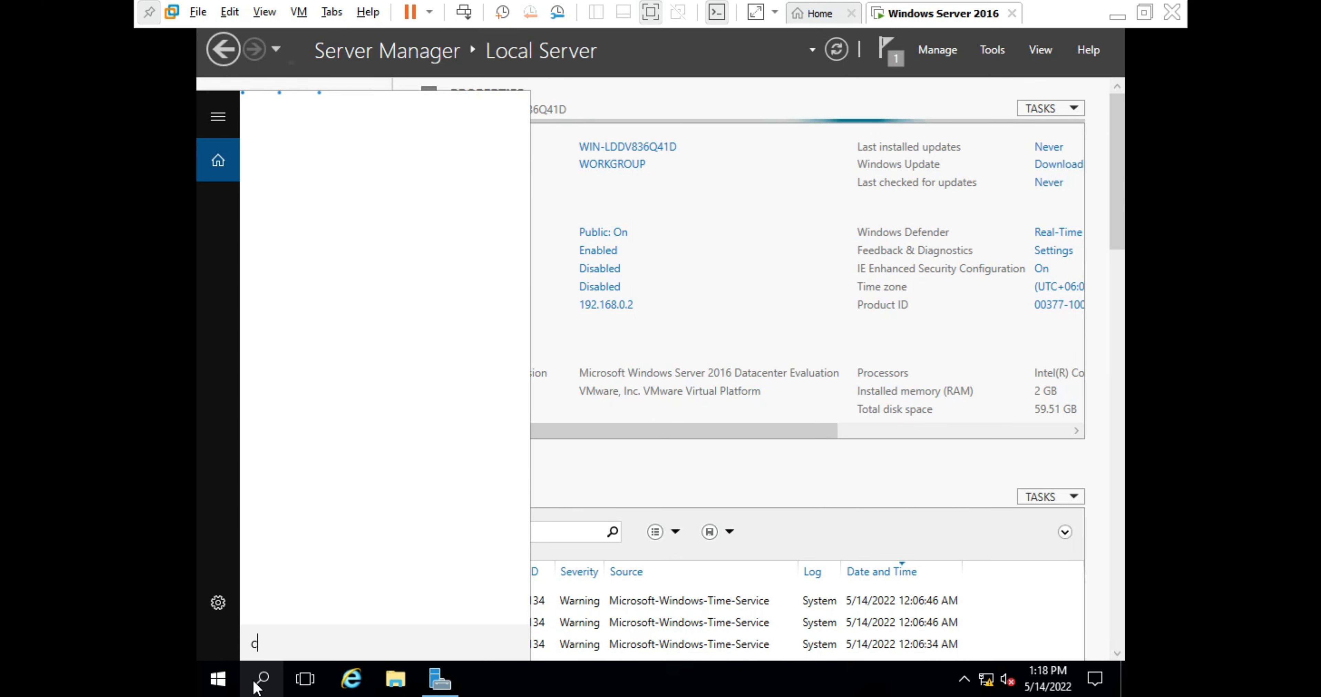
{"action": "type", "text": "m"}
{"action": "key", "text": "BackSpace"}
{"action": "key", "text": "BackSpace"}
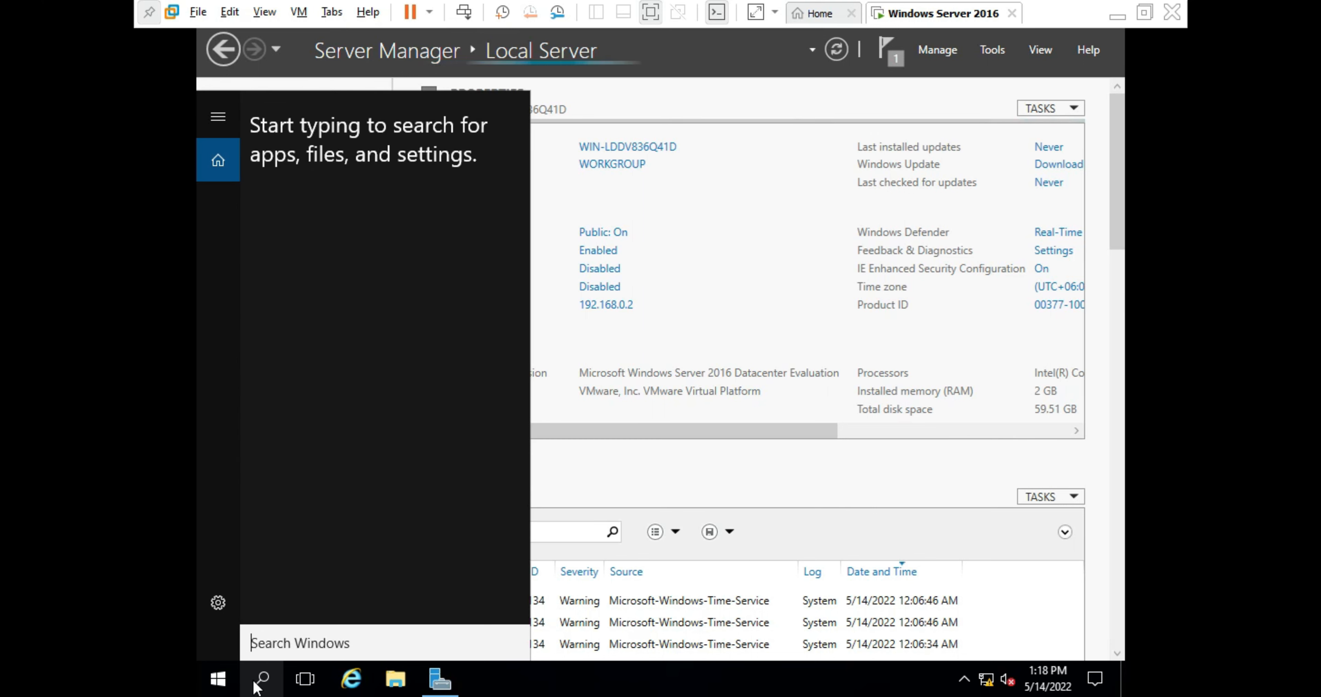
{"action": "type", "text": "cmd"}
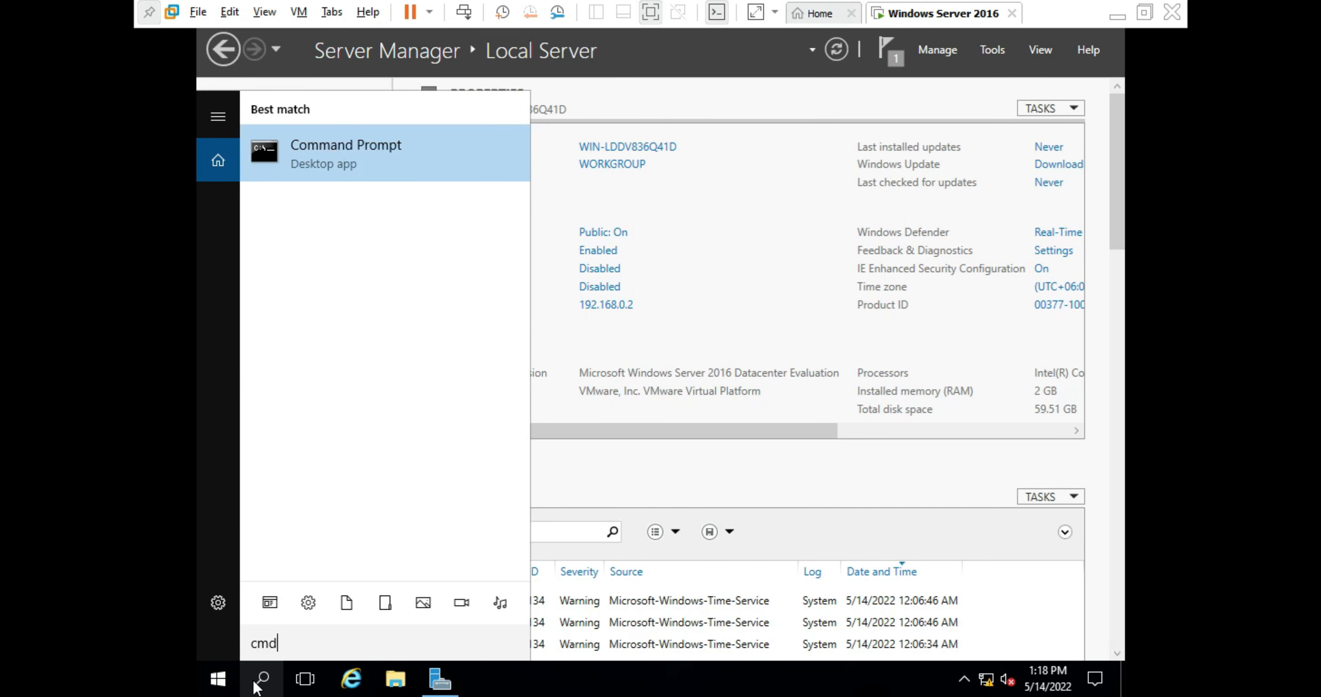
{"action": "key", "text": "Return"}
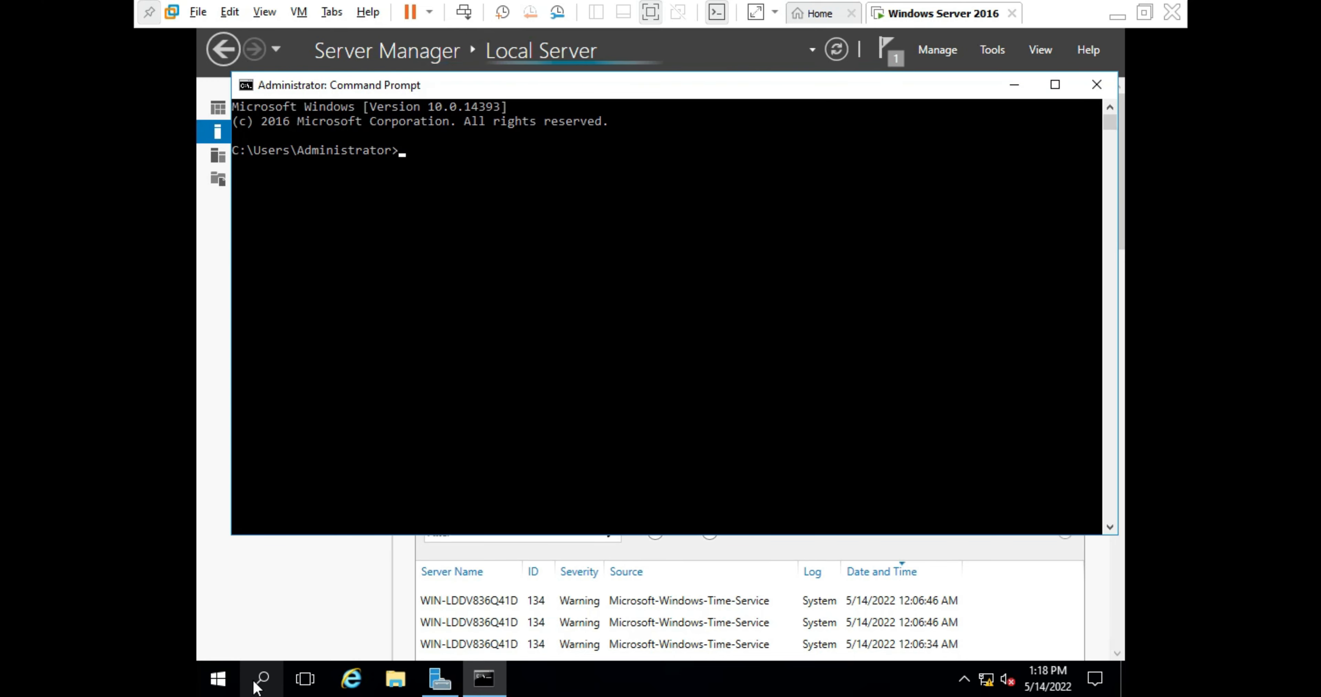
- Run ncpa.cpl, then close the Network Connections window it opens
{"action": "type", "text": "n"}
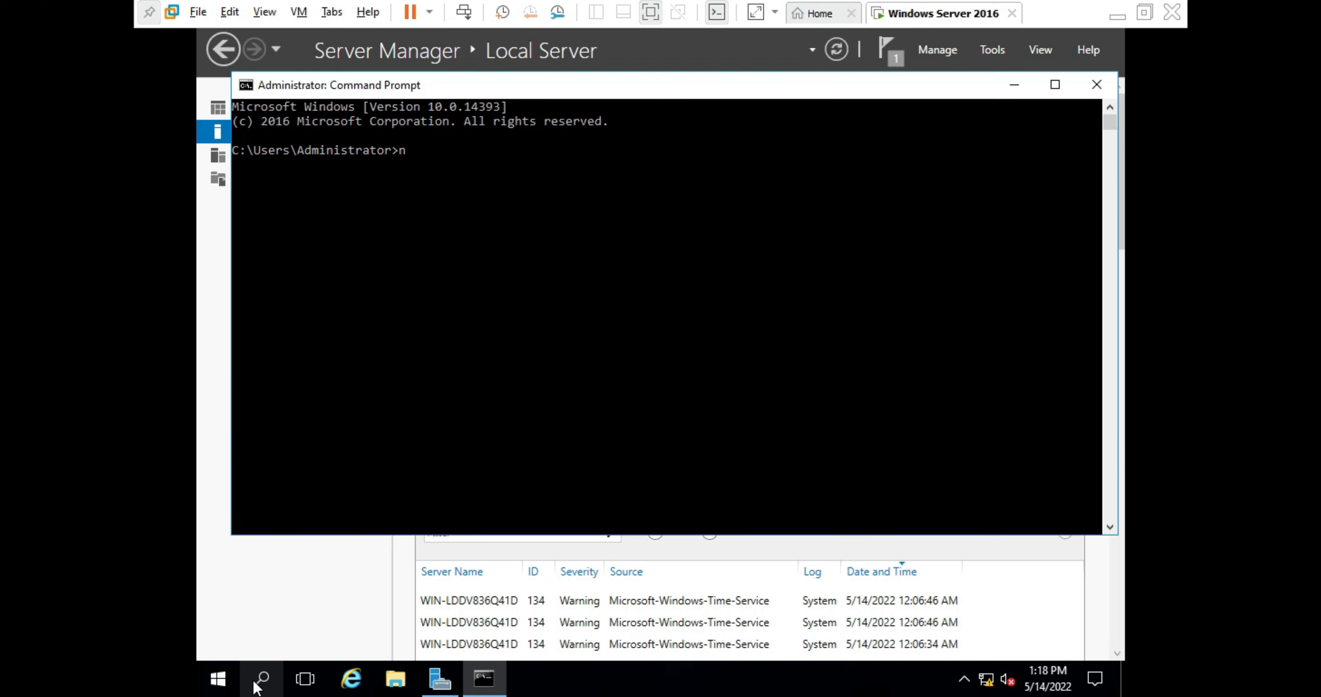
{"action": "type", "text": "cpa.cp"}
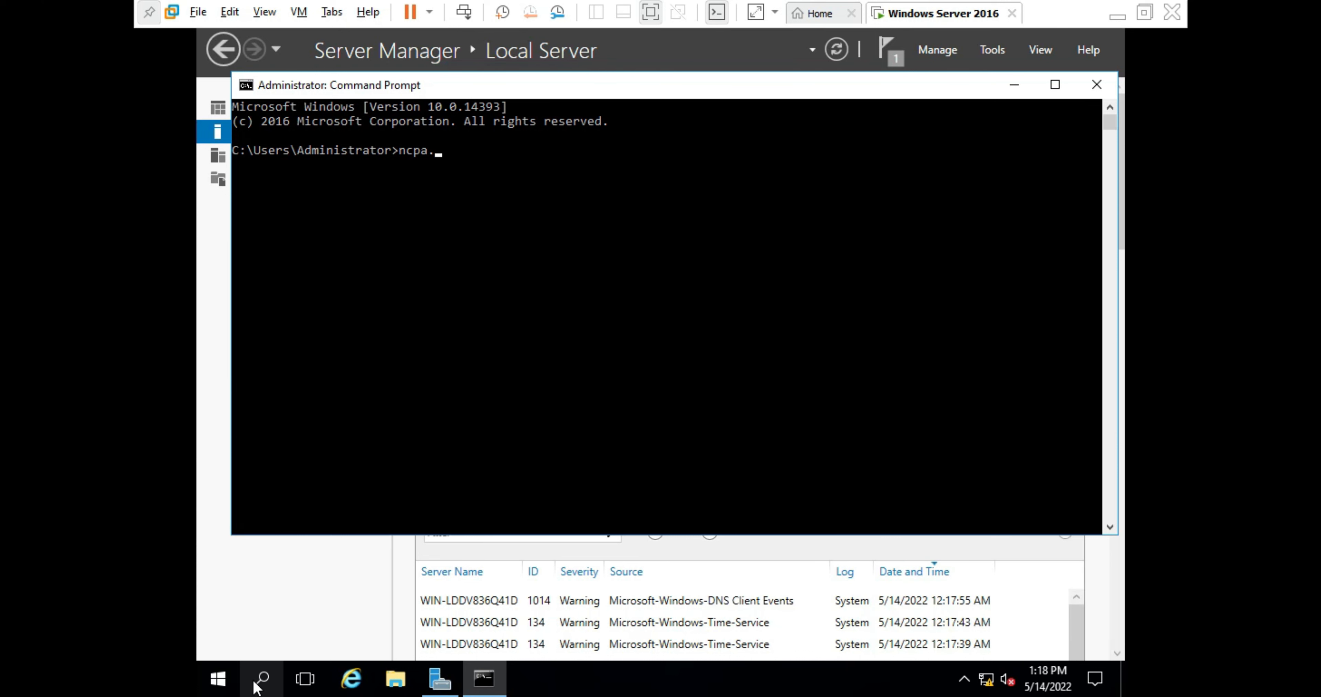
{"action": "type", "text": "l"}
{"action": "key", "text": "Return"}
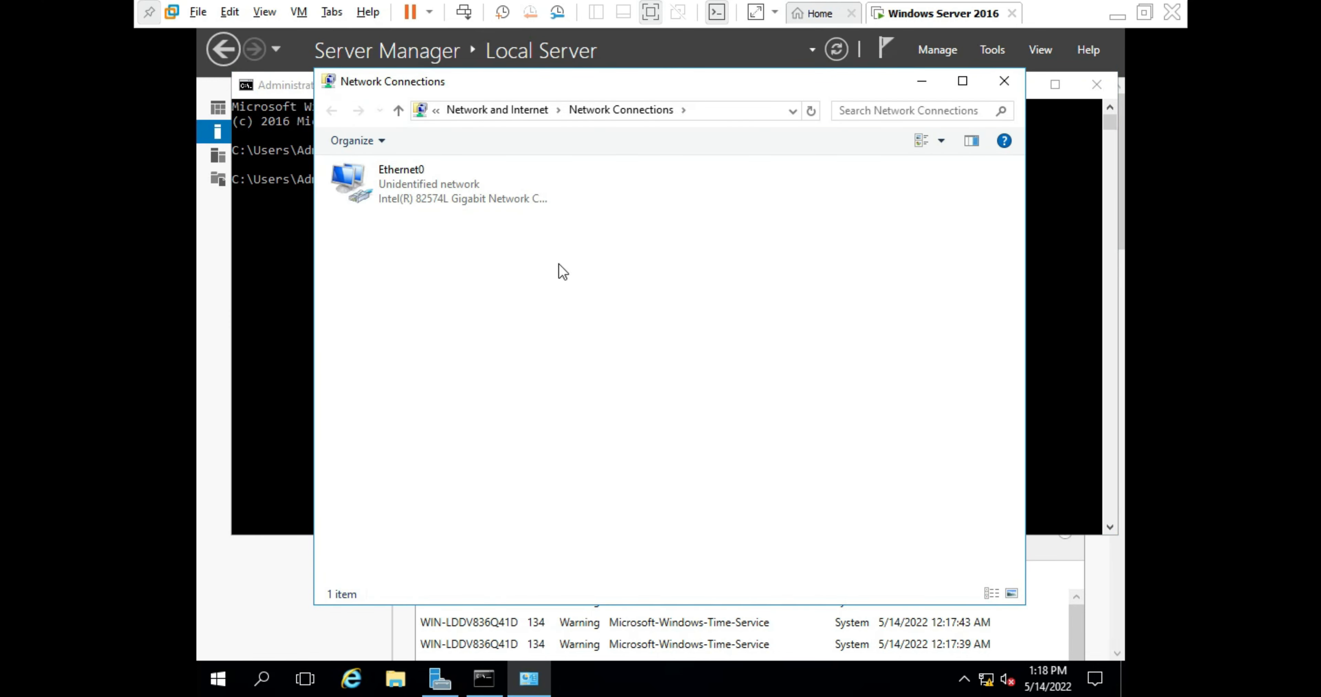
{"action": "left_click", "coordinate": [542, 90]}
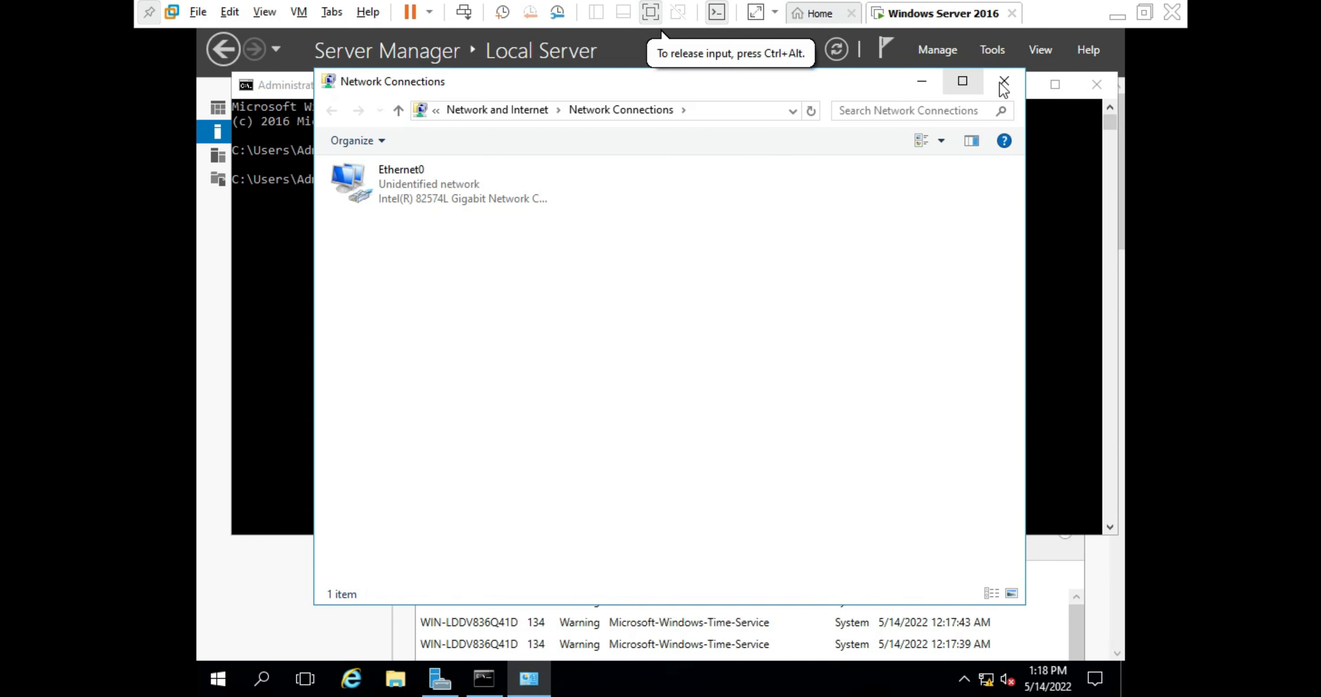
{"action": "left_click", "coordinate": [1015, 82]}
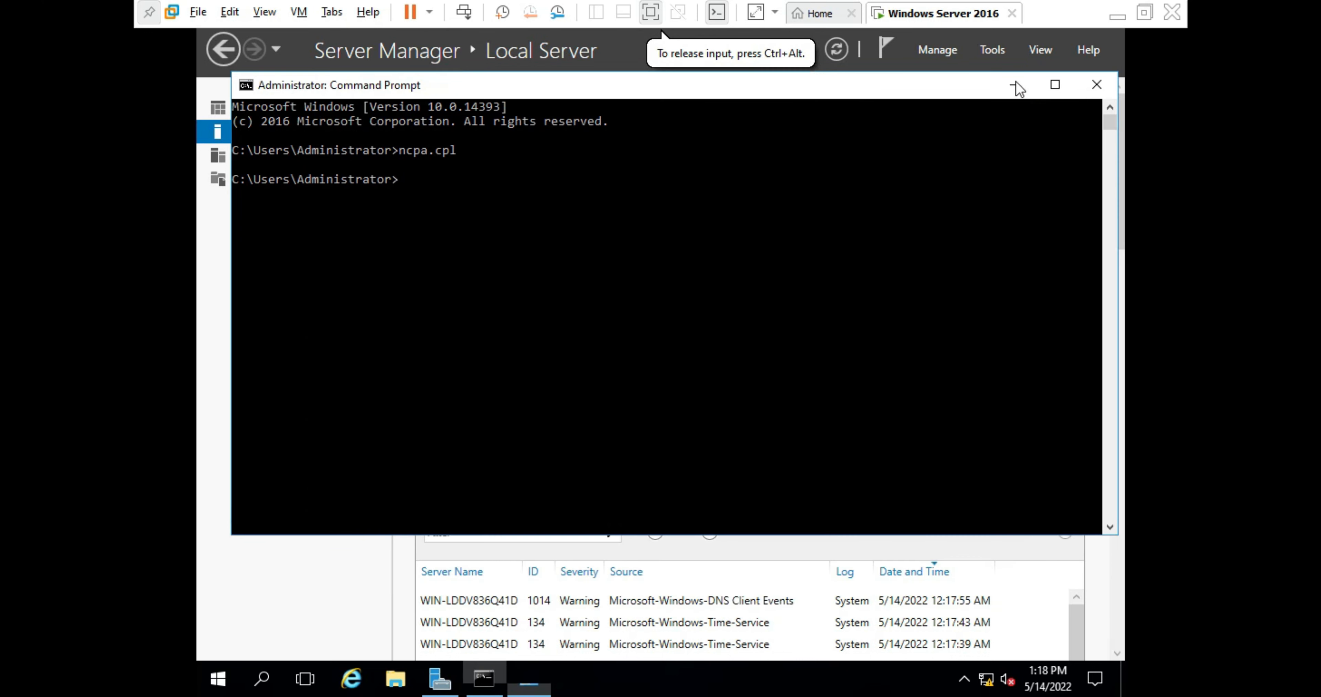
- Close Command Prompt and go to Windows Firewall's 'Turn Windows Firewall on or off' page
{"action": "left_click", "coordinate": [1094, 86]}
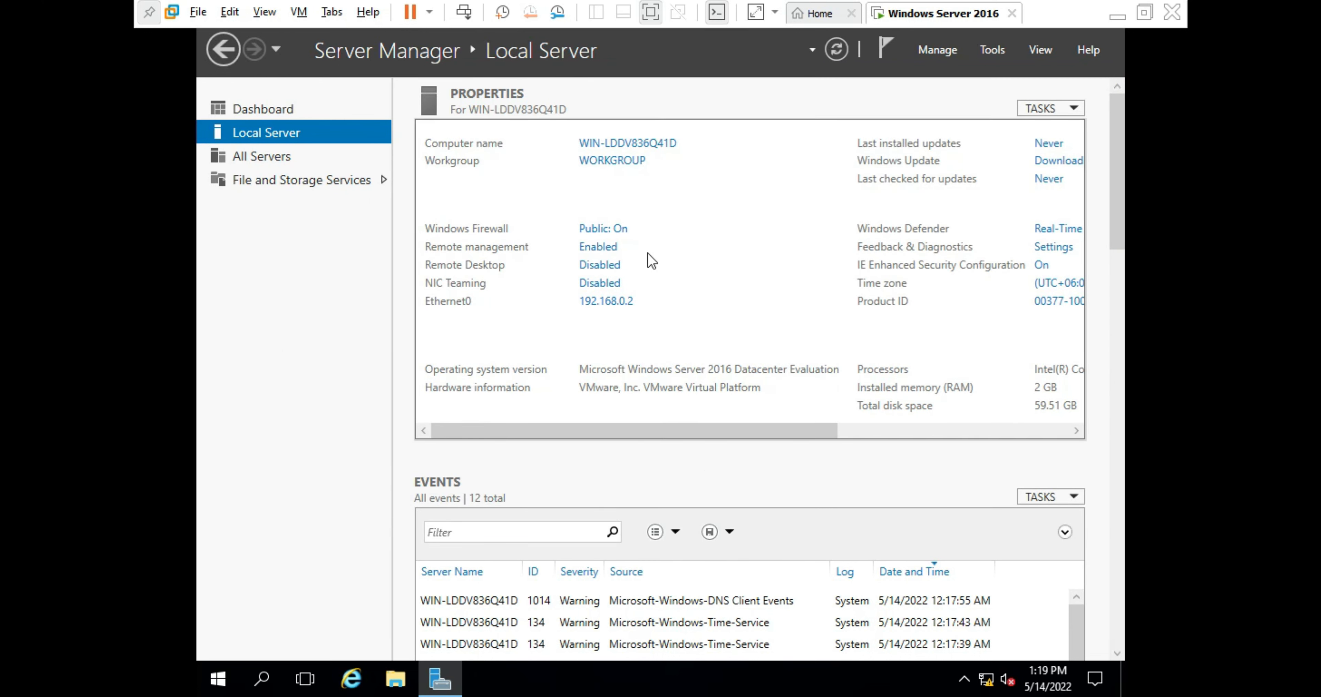
{"action": "left_click", "coordinate": [604, 228]}
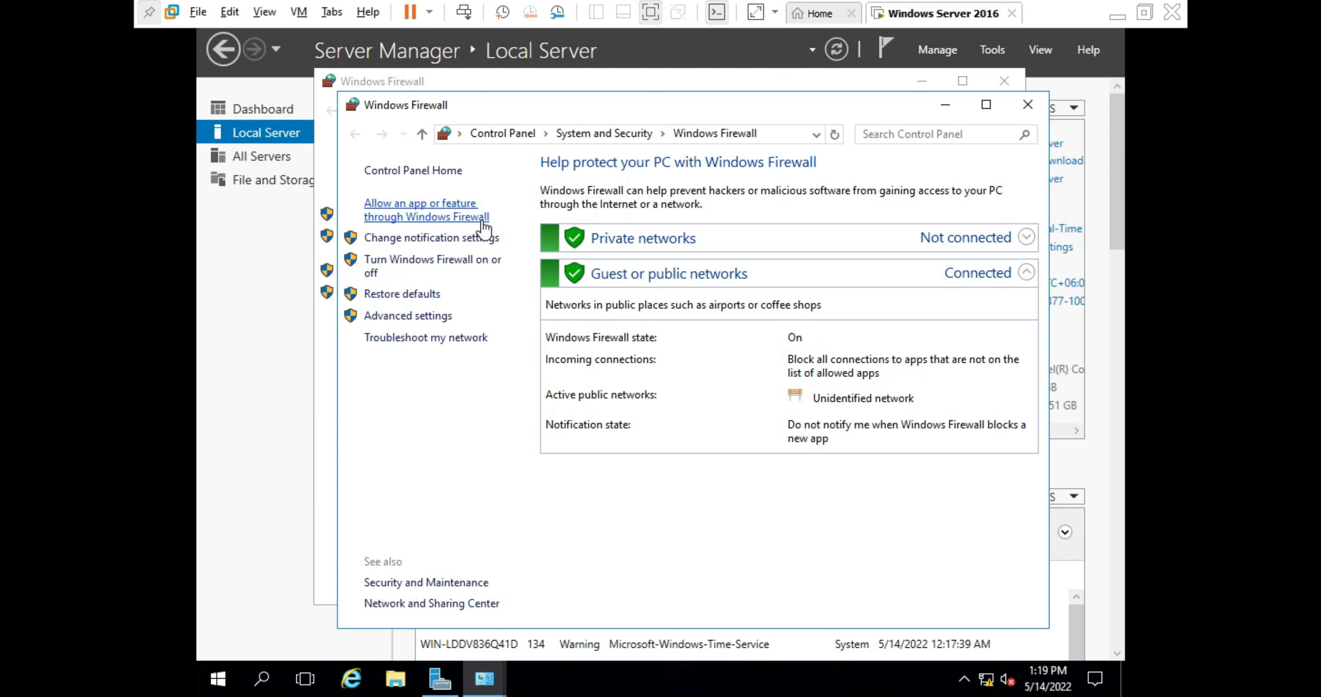
{"action": "left_click", "coordinate": [464, 263]}
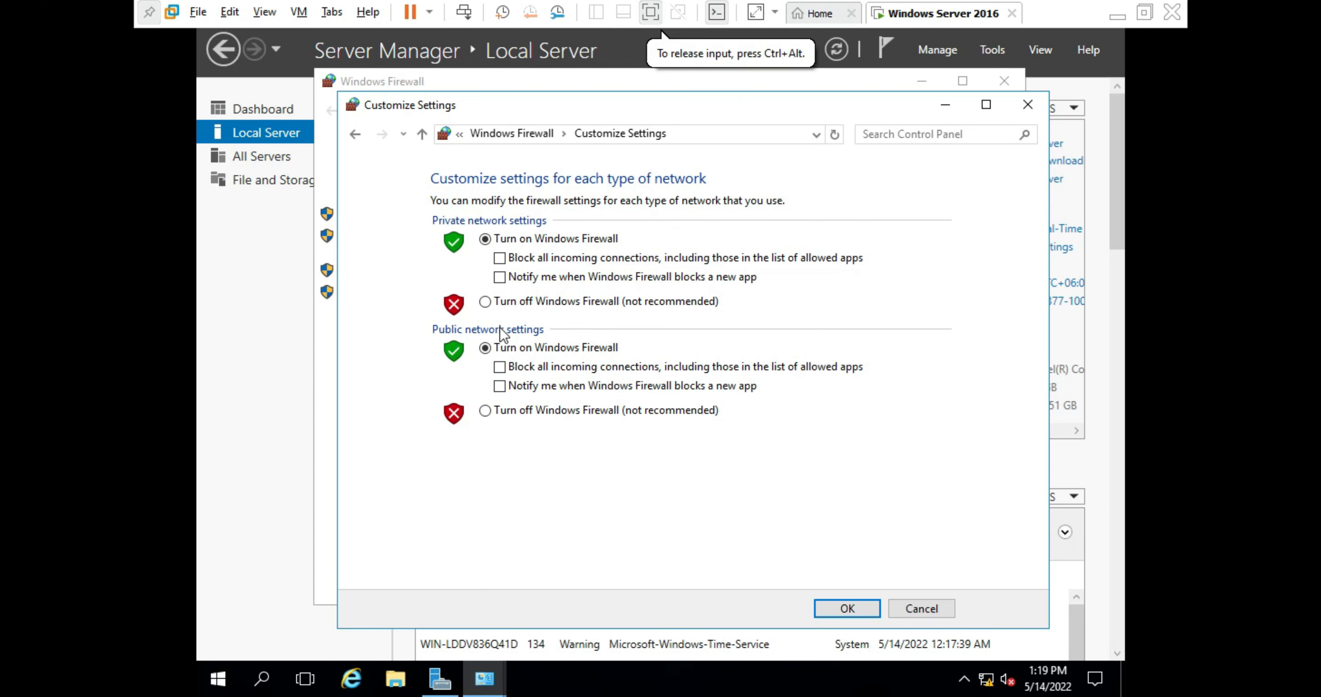
- Turn off the firewall for private and public networks, confirm, and close the firewall windows
{"action": "left_click", "coordinate": [487, 303]}
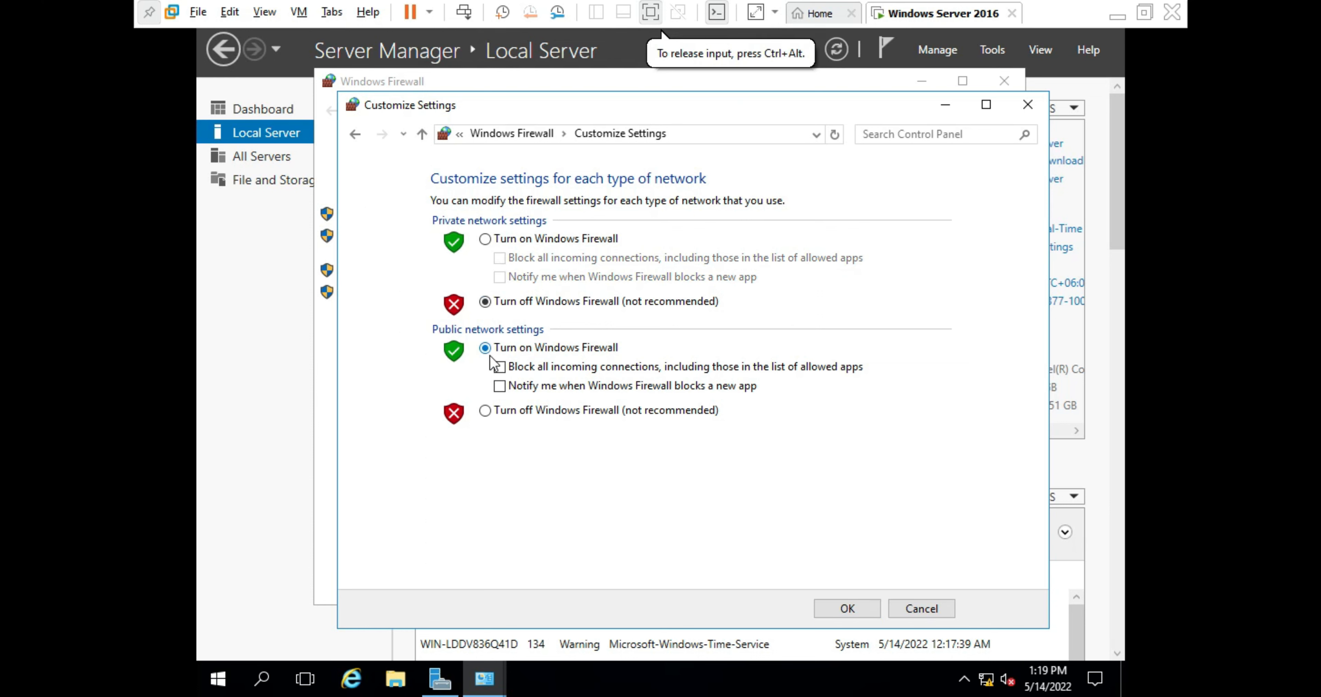
{"action": "left_click", "coordinate": [485, 411]}
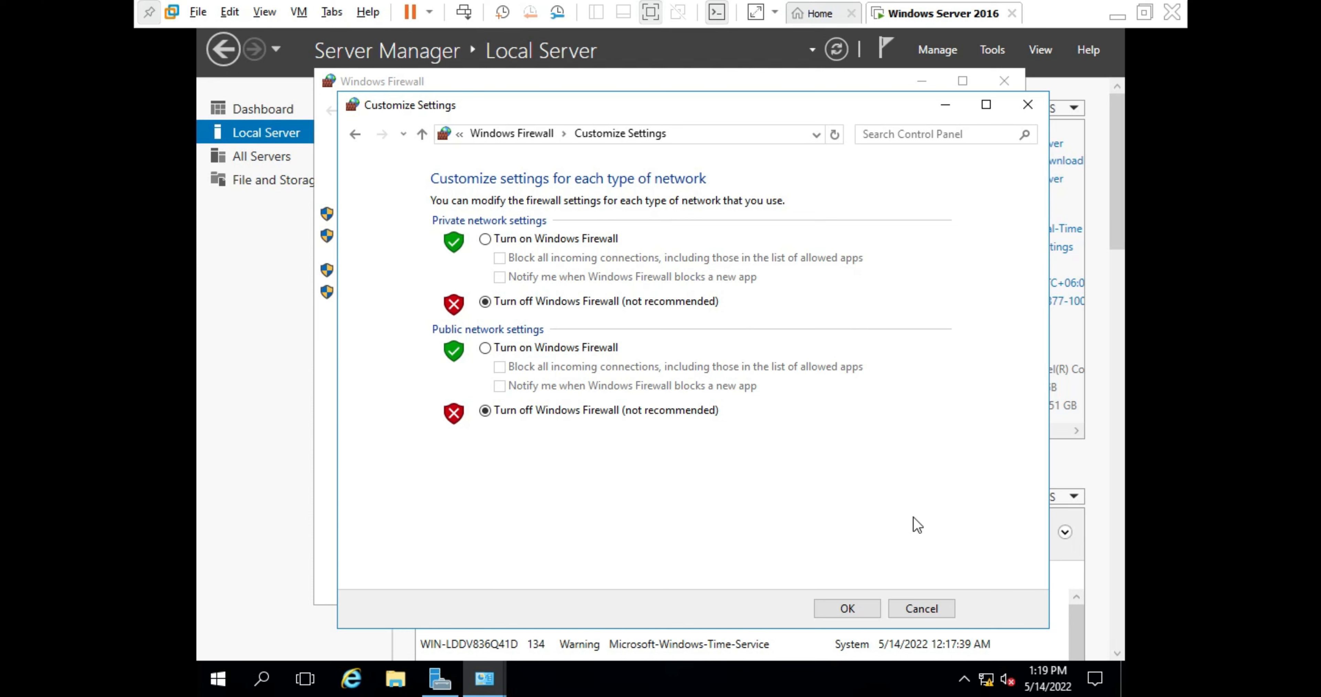
{"action": "left_click", "coordinate": [863, 601]}
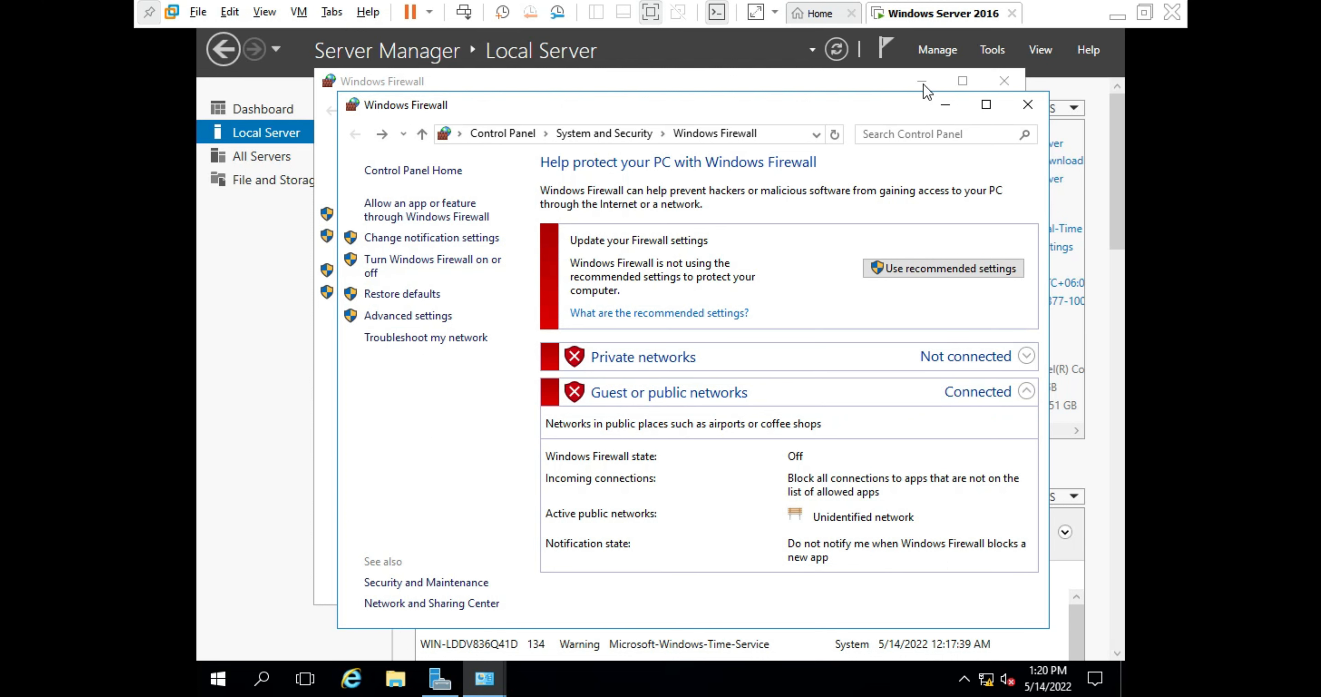
{"action": "left_click", "coordinate": [1024, 103]}
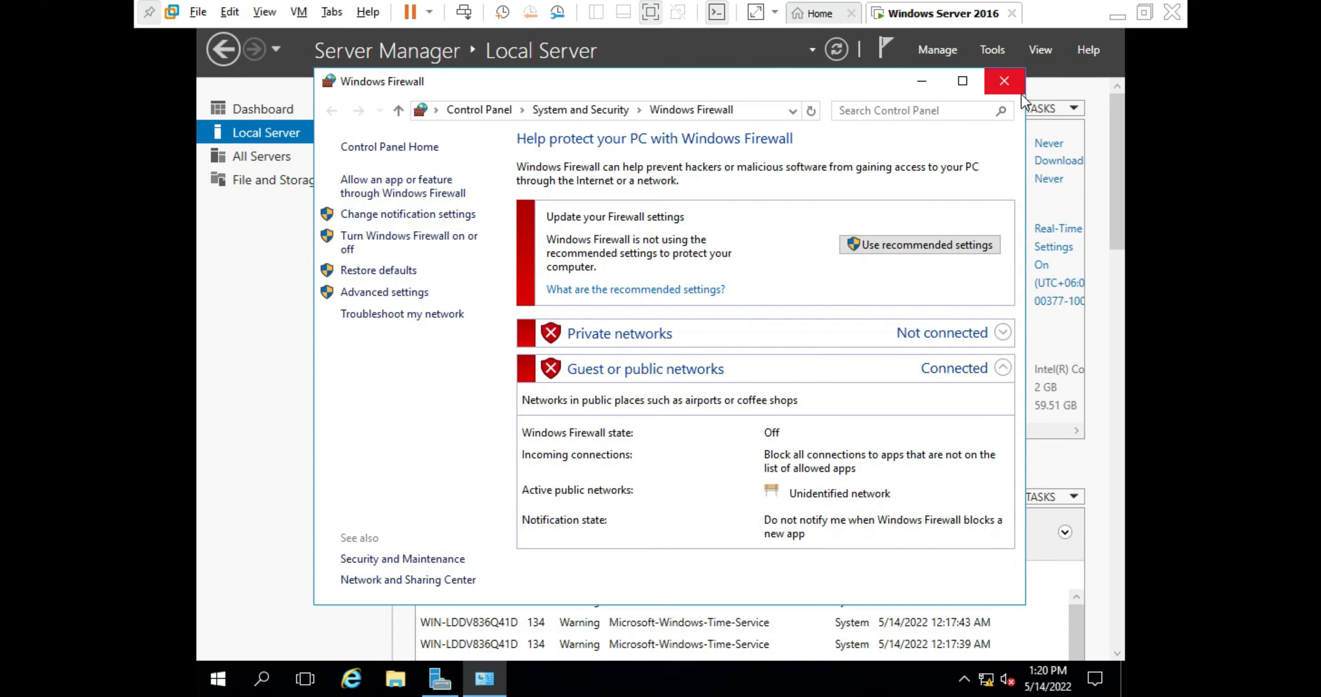
{"action": "left_click", "coordinate": [1017, 85]}
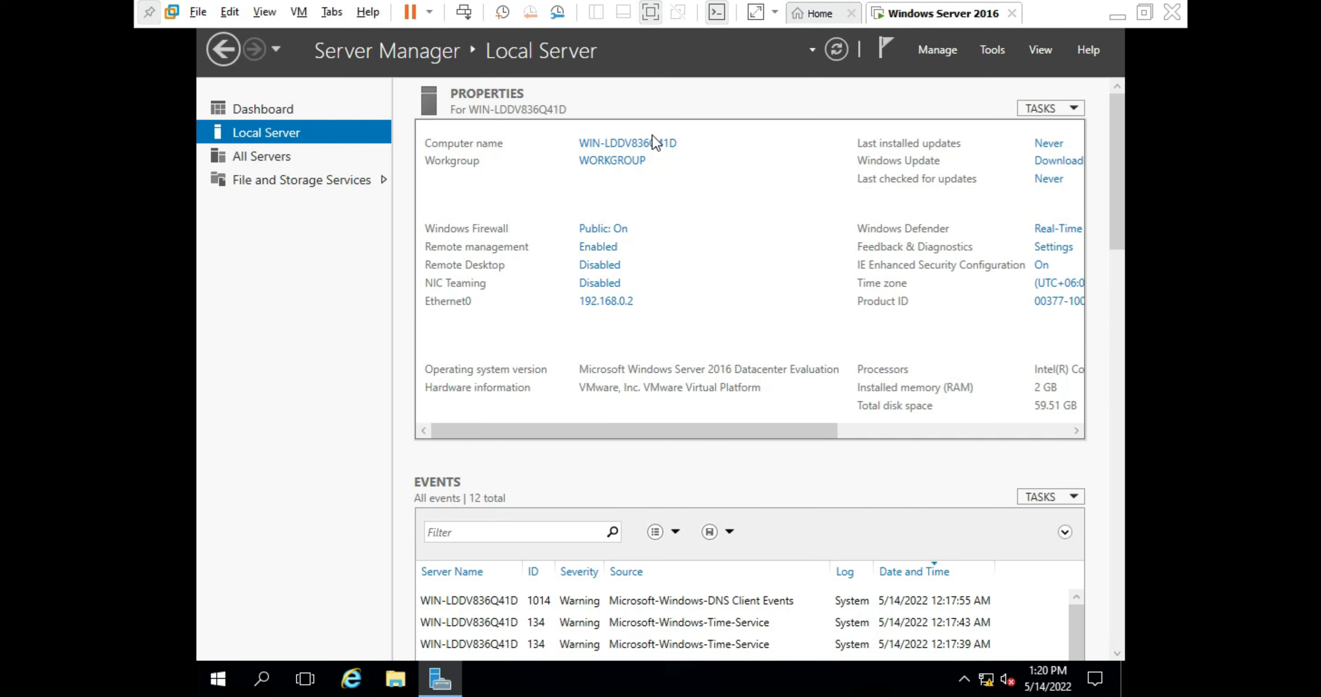
- In the computer name settings, replace the existing name with ihf_server
{"action": "left_click", "coordinate": [659, 144]}
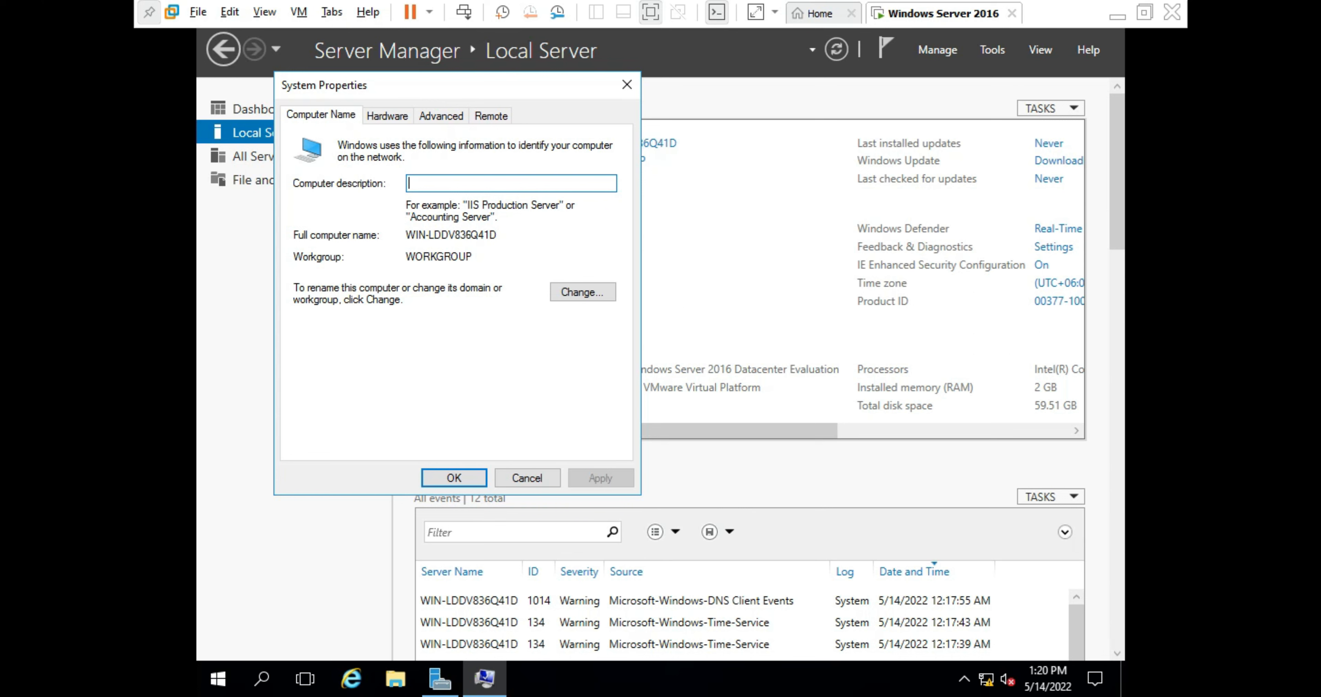
{"action": "left_click", "coordinate": [581, 298]}
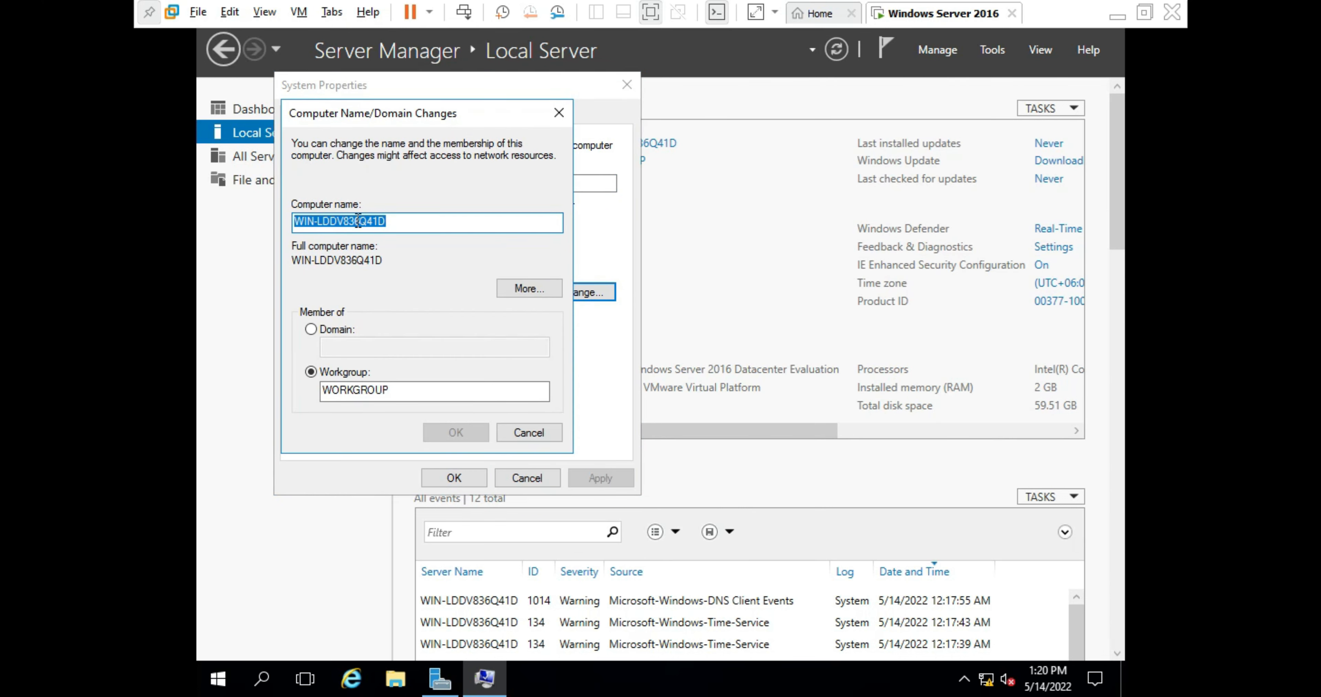
{"action": "key", "text": "BackSpace"}
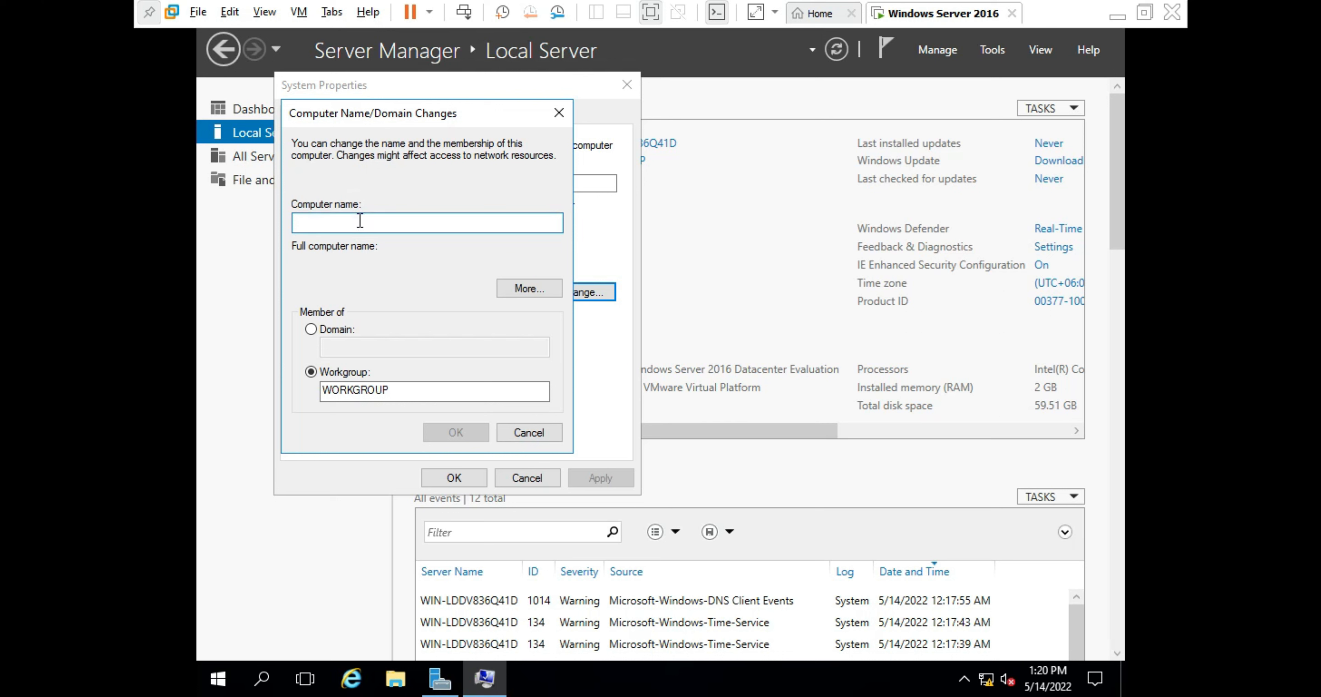
{"action": "type", "text": "i"}
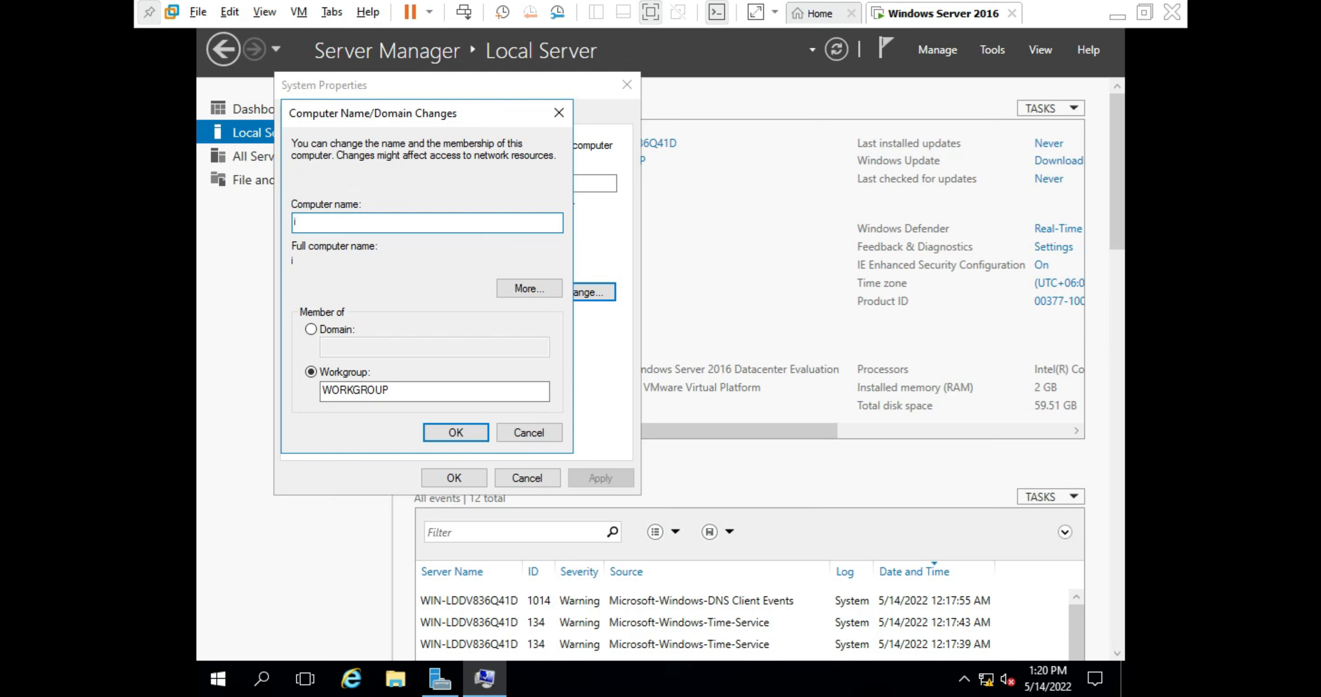
{"action": "type", "text": "fagad"}
{"action": "key", "text": "BackSpace"}
{"action": "key", "text": "BackSpace"}
{"action": "key", "text": "BackSpace"}
{"action": "key", "text": "BackSpace"}
{"action": "key", "text": "BackSpace"}
{"action": "key", "text": "BackSpace"}
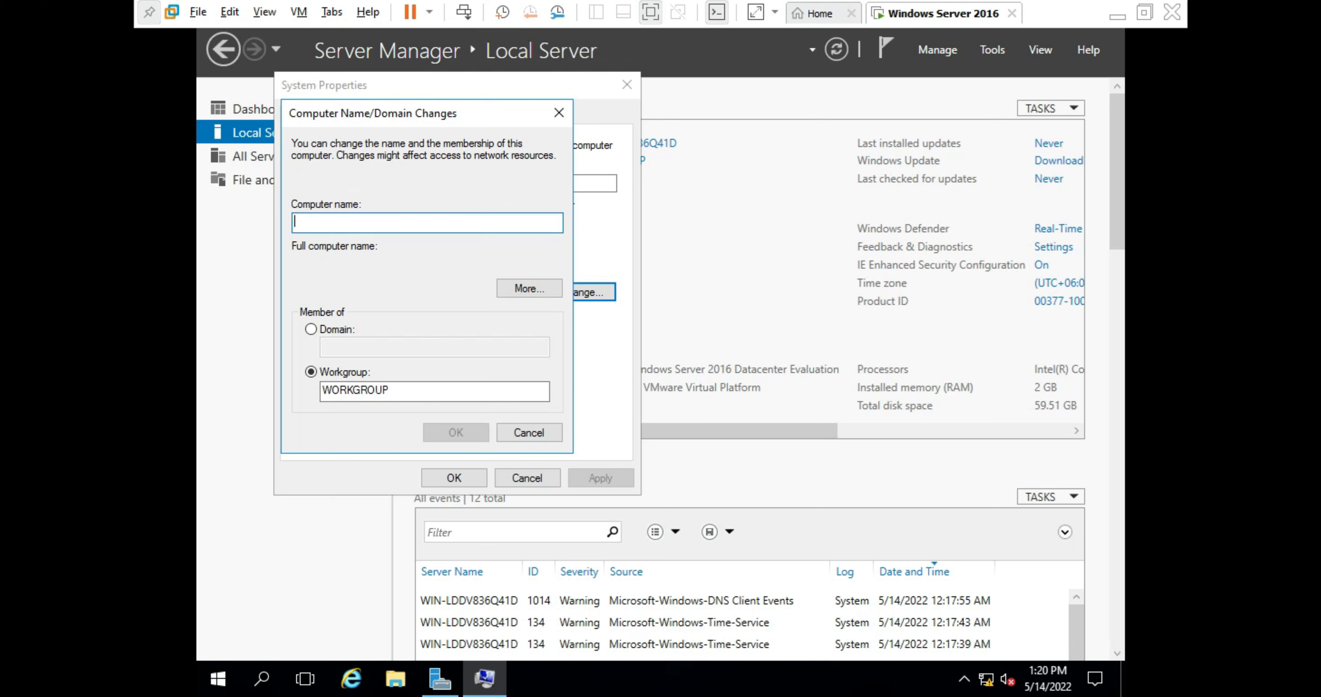
{"action": "type", "text": "l"}
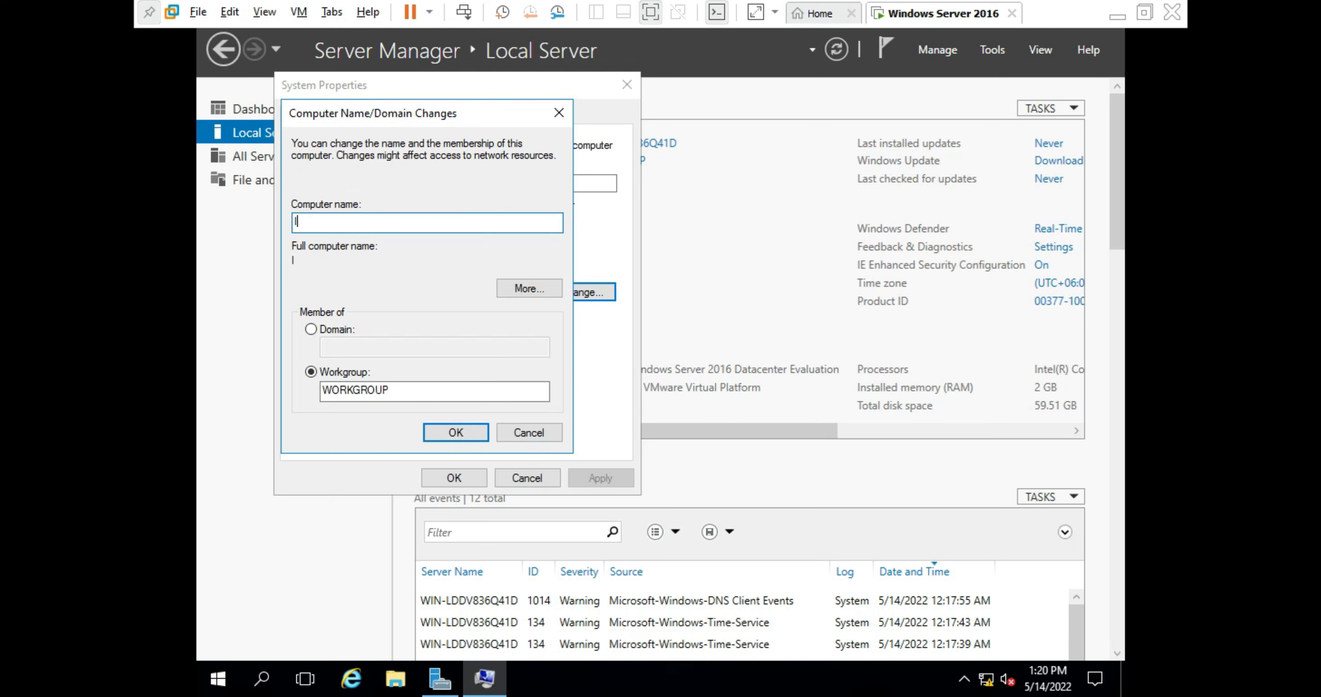
{"action": "type", "text": "HF"}
{"action": "key", "text": "BackSpace"}
{"action": "key", "text": "BackSpace"}
{"action": "key", "text": "BackSpace"}
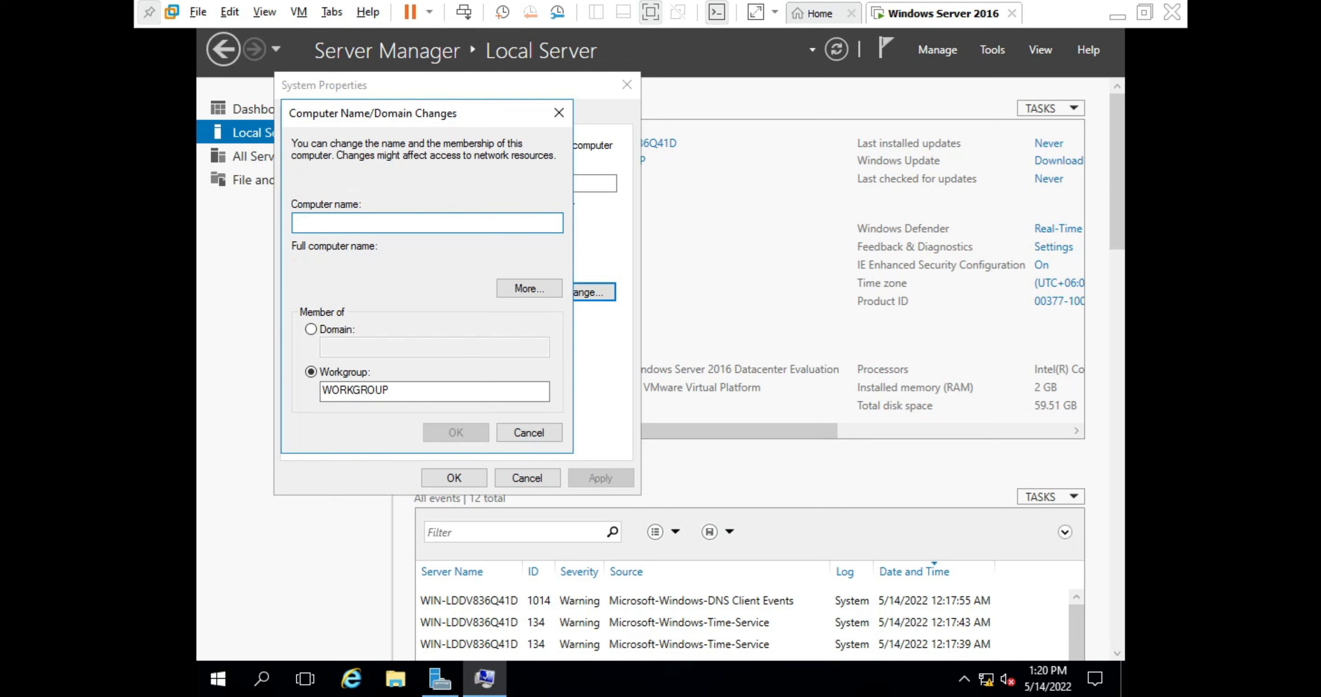
{"action": "type", "text": "ihf"}
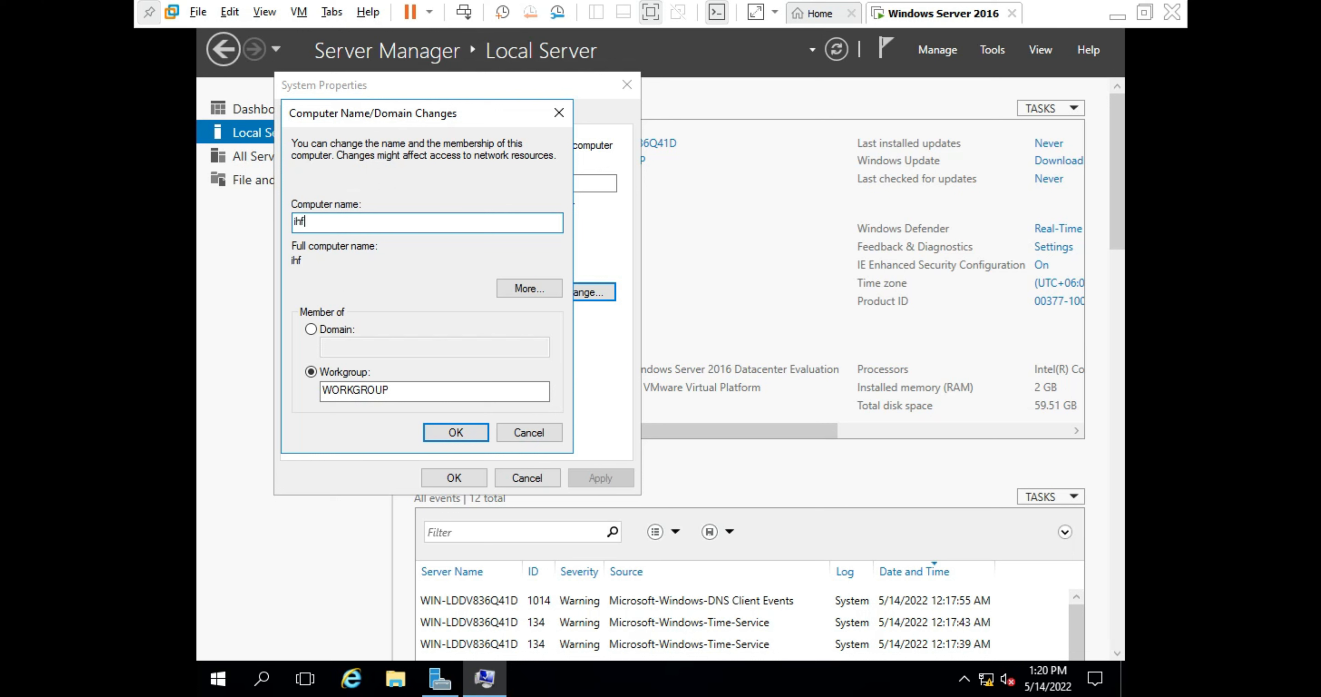
{"action": "type", "text": "_server"}
- Confirm the rename through the warning and restart notice, then choose Restart Later
{"action": "left_click", "coordinate": [445, 439]}
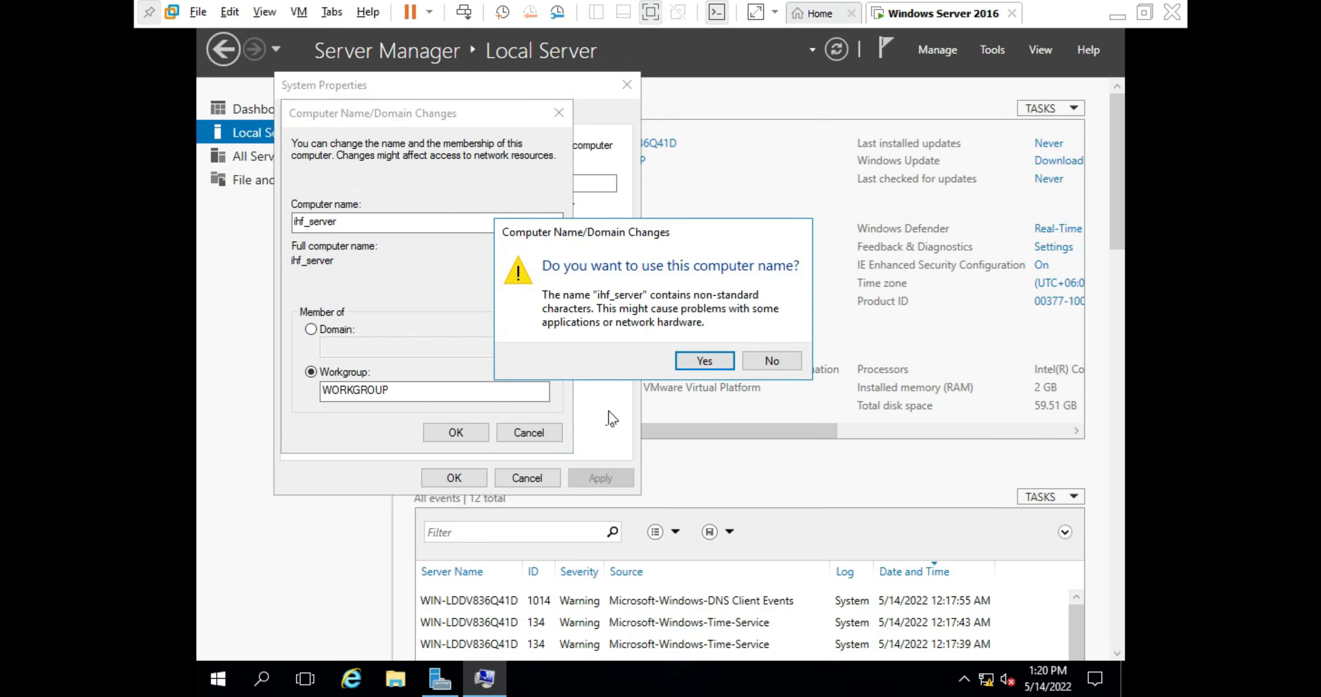
{"action": "left_click", "coordinate": [682, 360]}
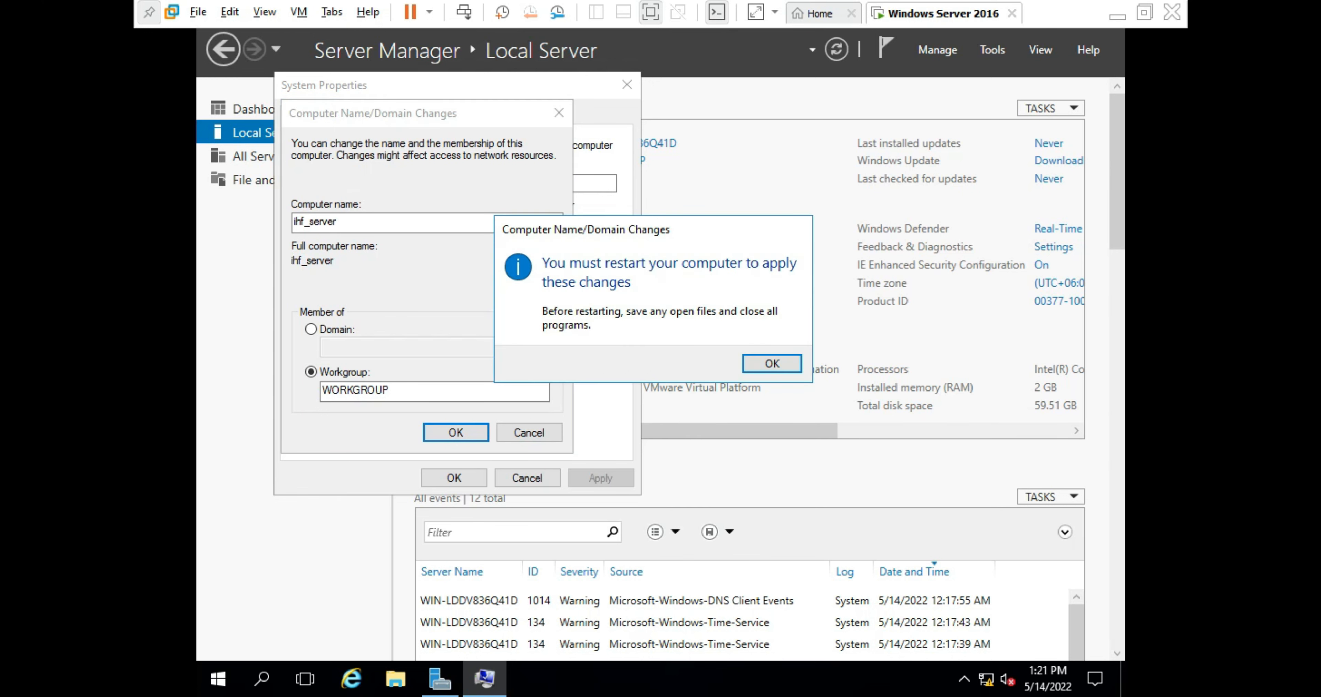
{"action": "left_click", "coordinate": [796, 362]}
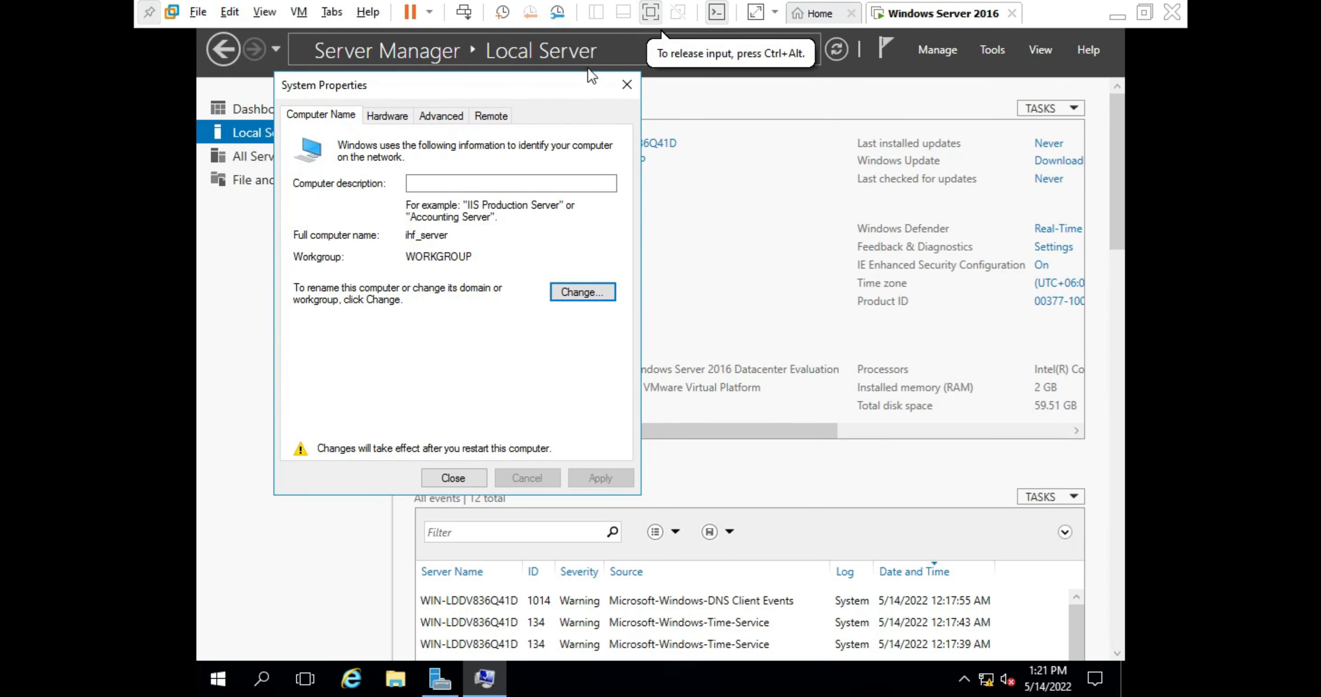
{"action": "left_click", "coordinate": [627, 84]}
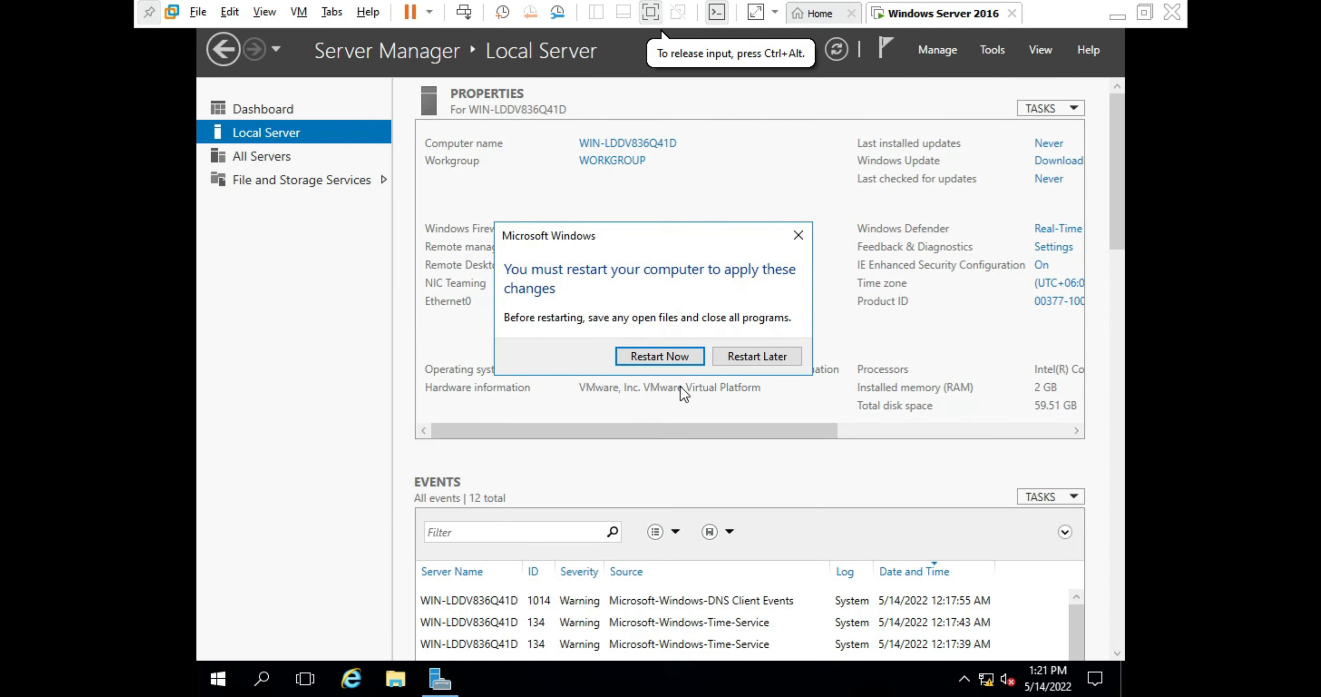
{"action": "left_click", "coordinate": [667, 361]}
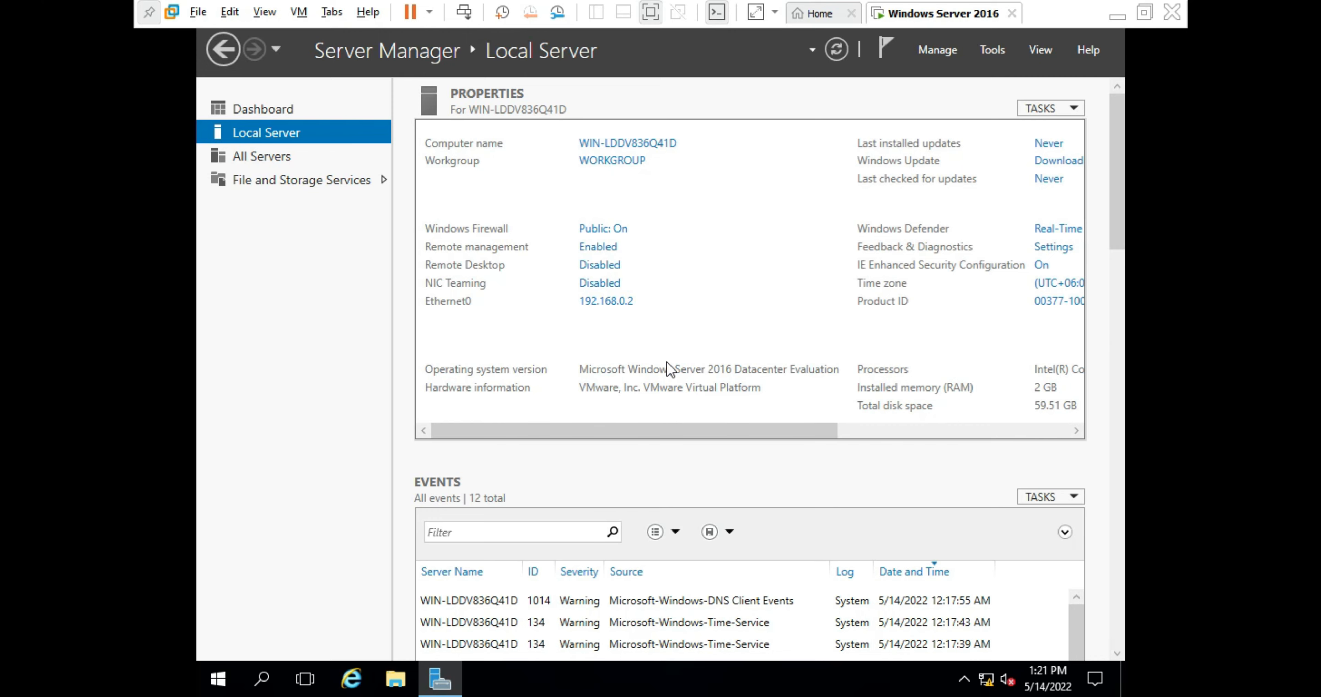
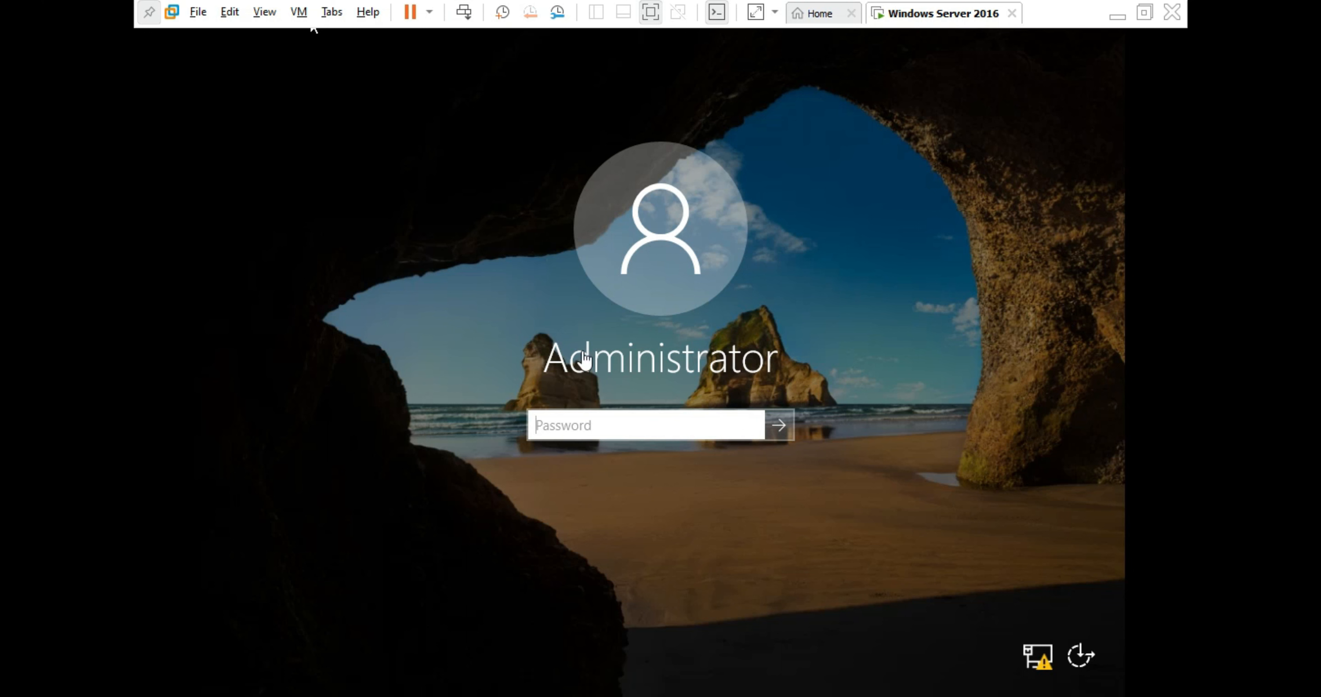
- Sign in as Administrator with the account password, fixing a typo, to reach Server Manager
{"action": "left_click", "coordinate": [619, 432]}
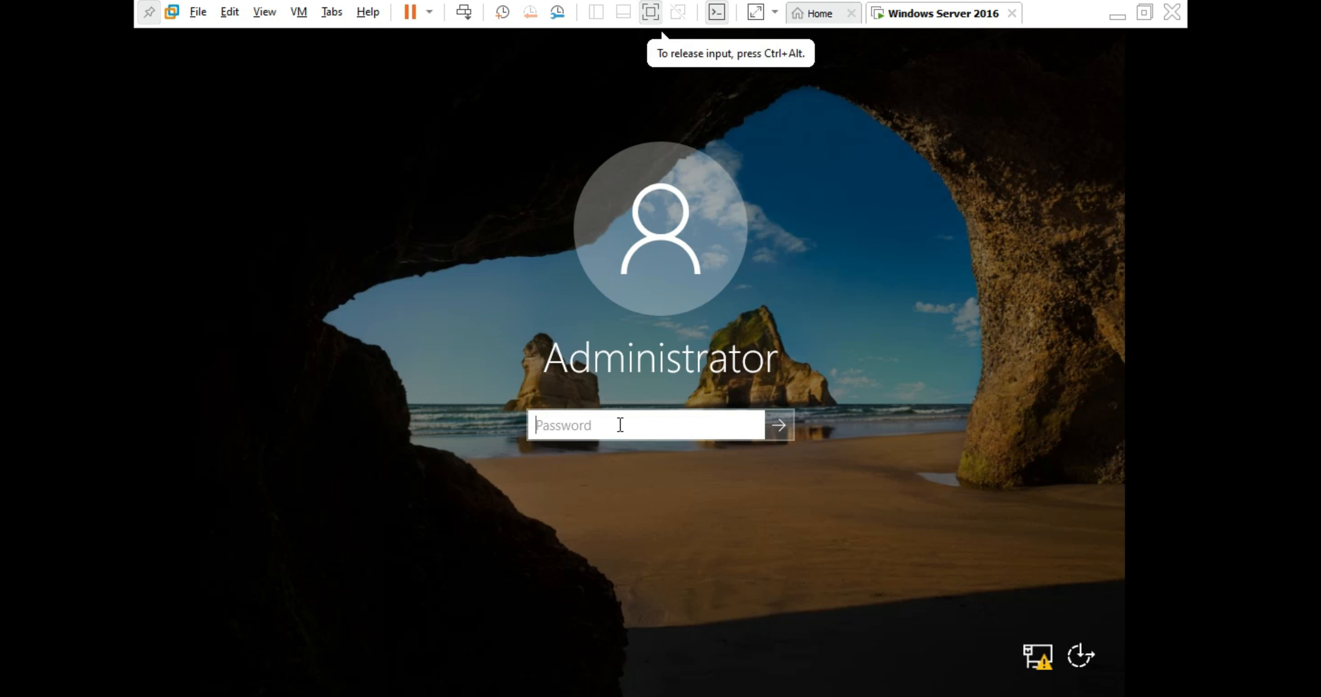
{"action": "type", "text": "P@"}
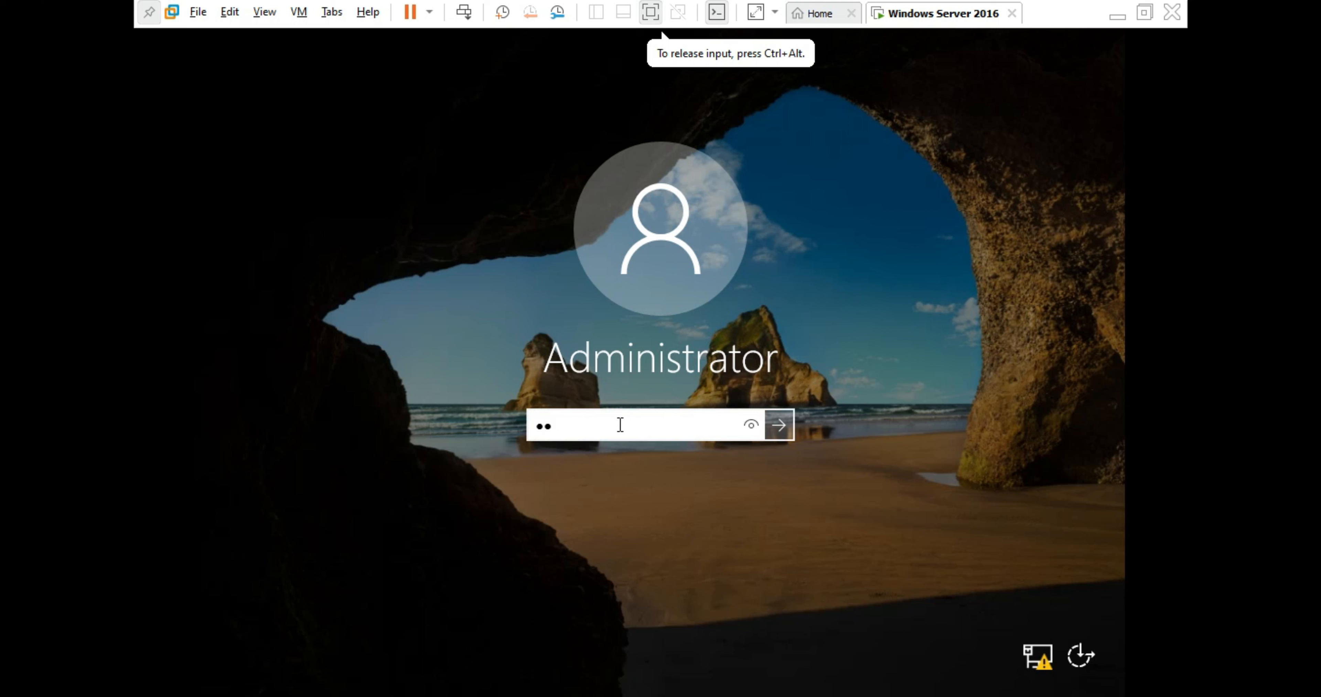
{"action": "key", "text": "BackSpace"}
{"action": "key", "text": "BackSpace"}
{"action": "type", "text": "P@ss"}
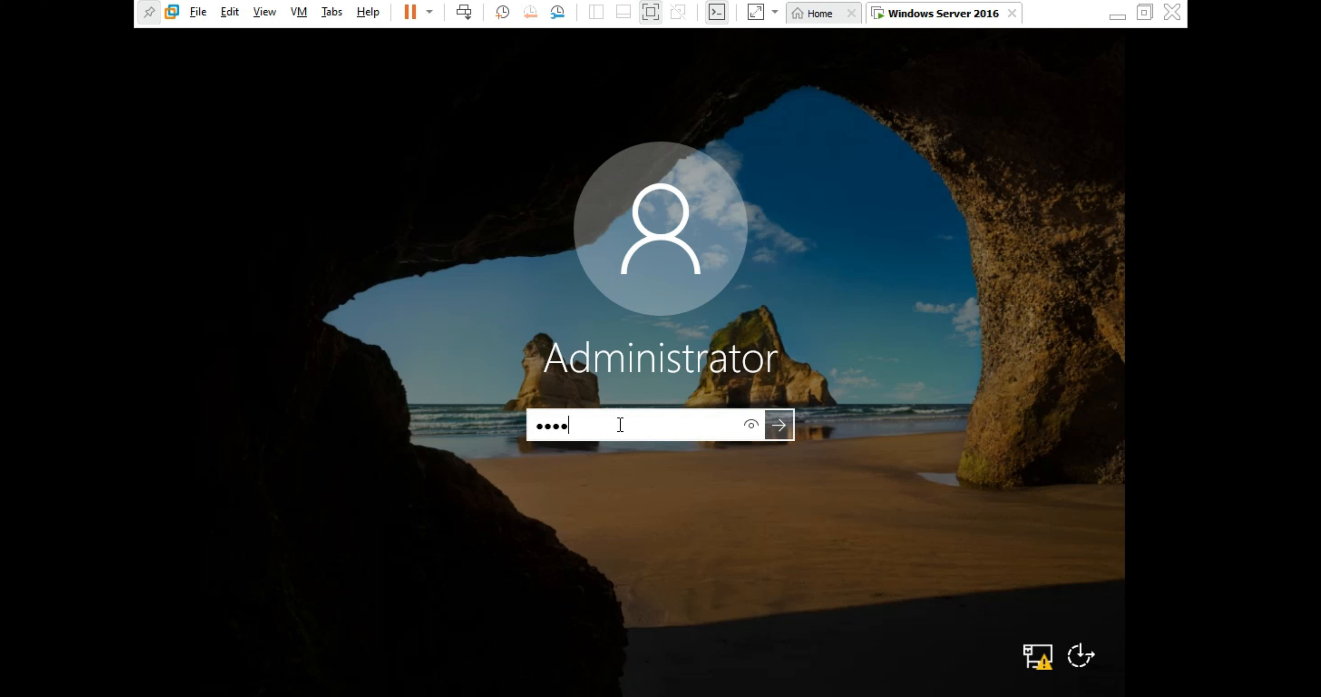
{"action": "type", "text": "w0rd"}
{"action": "key", "text": "Return"}
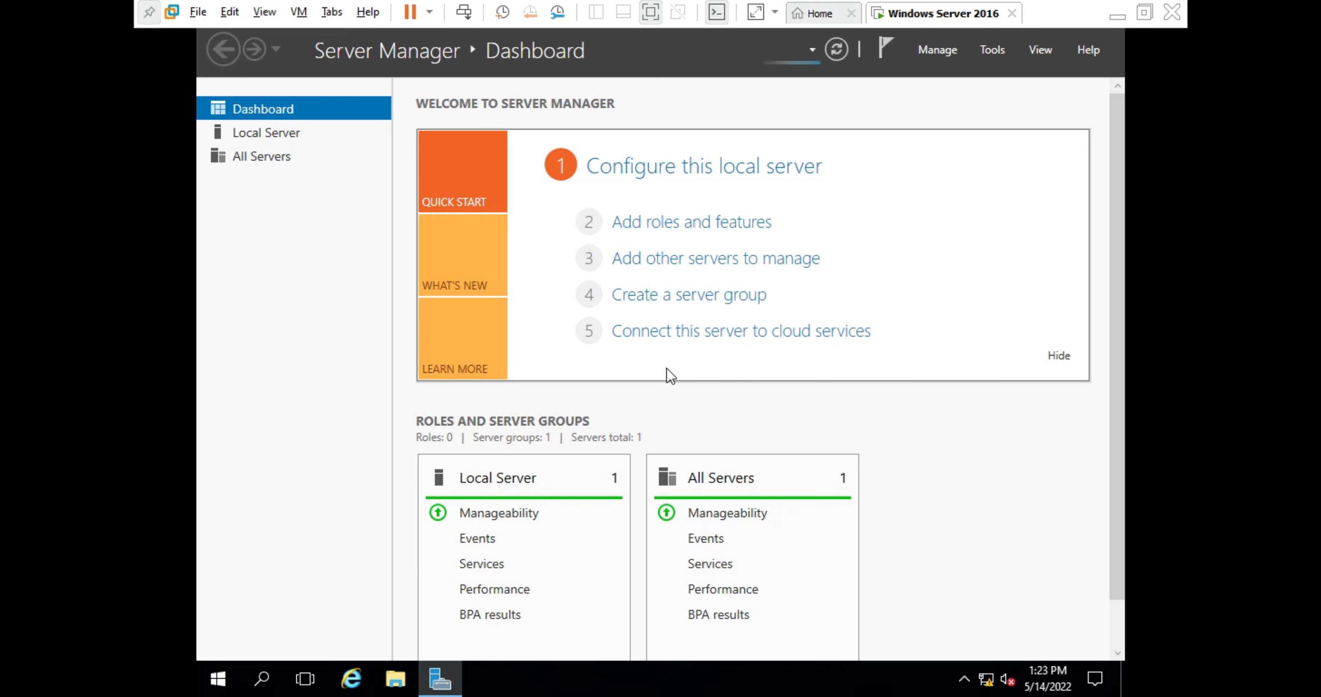
{"action": "left_click", "coordinate": [290, 132]}
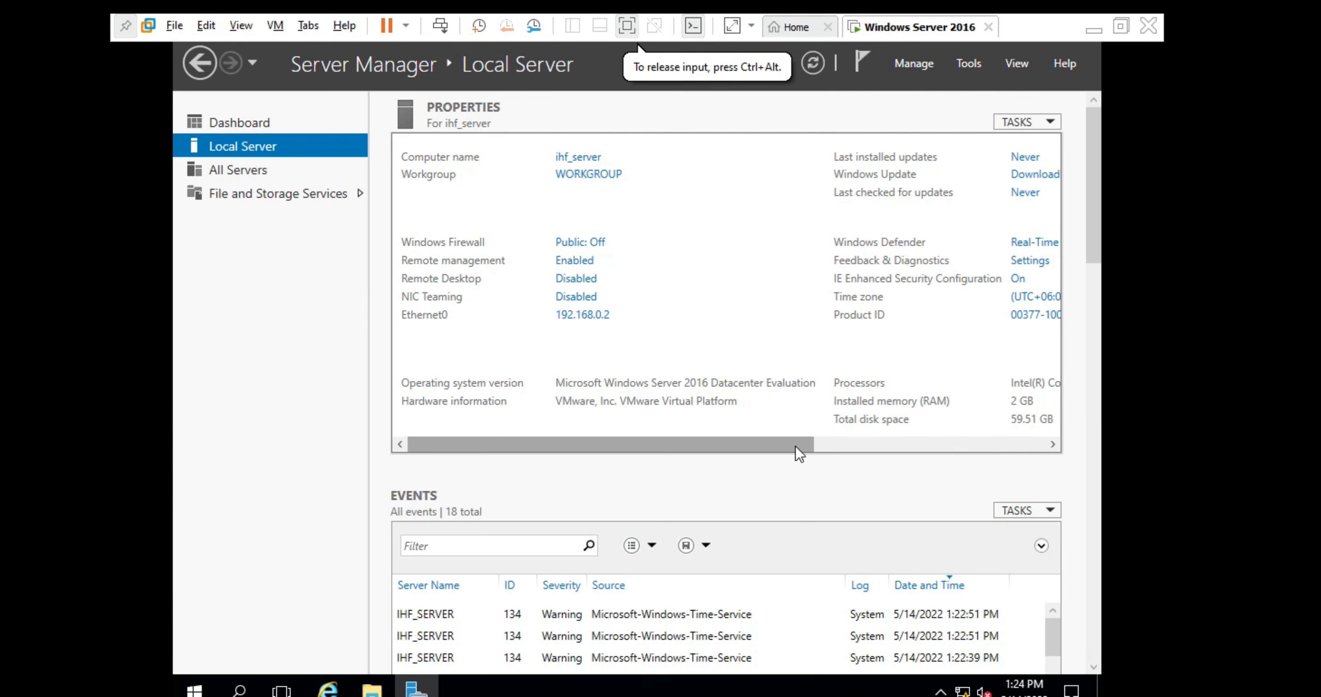
{"action": "left_click_drag", "start_coordinate": [795, 446], "coordinate": [941, 439]}
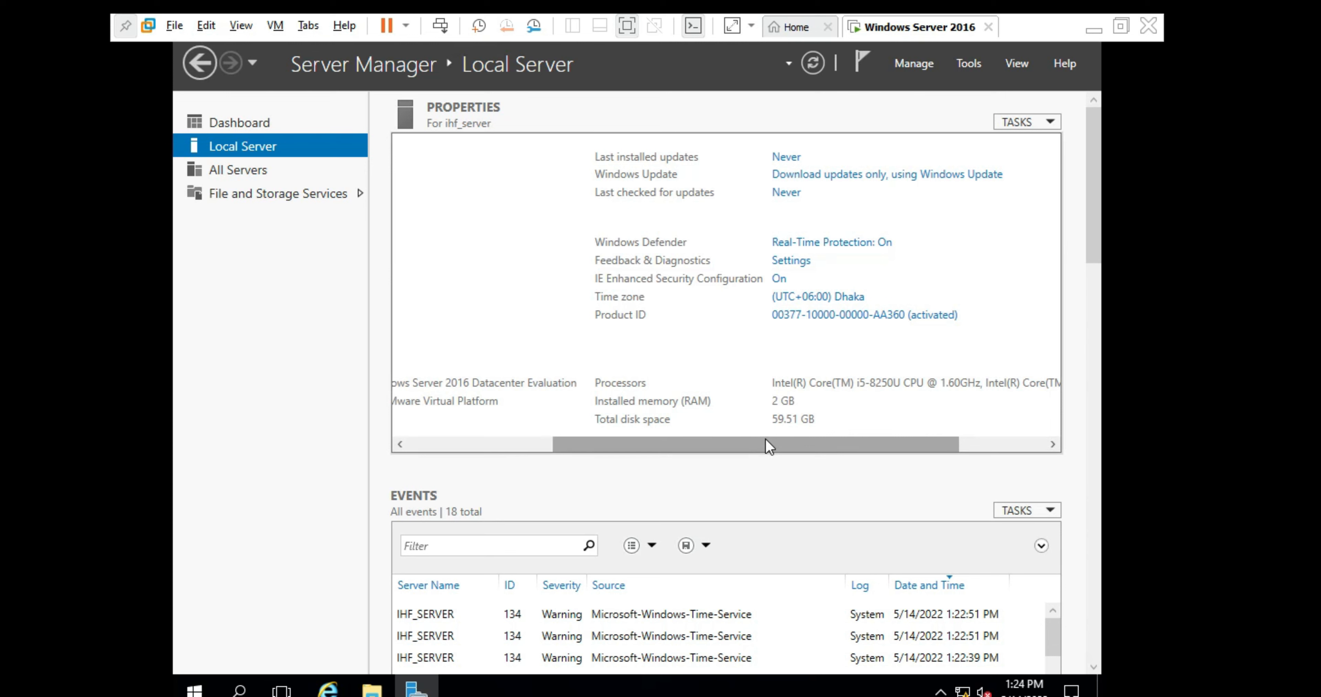
{"action": "left_click_drag", "start_coordinate": [764, 437], "coordinate": [554, 446]}
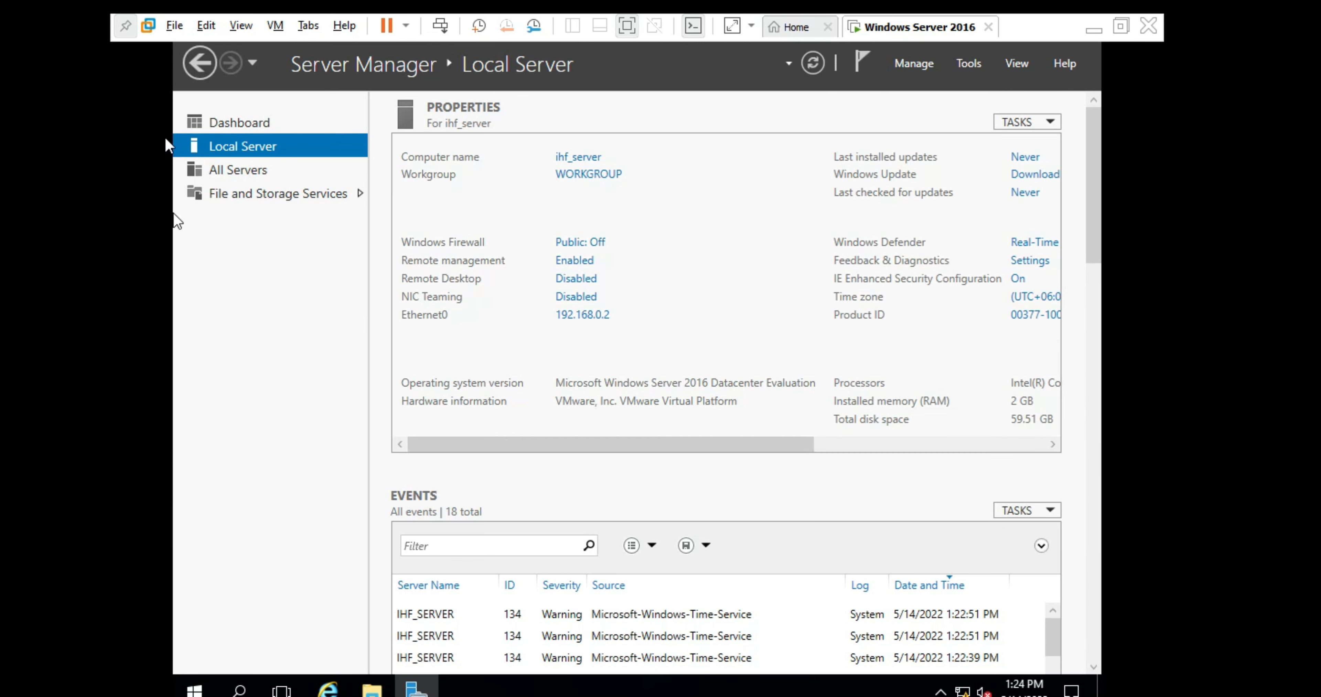
{"action": "left_click", "coordinate": [207, 125]}
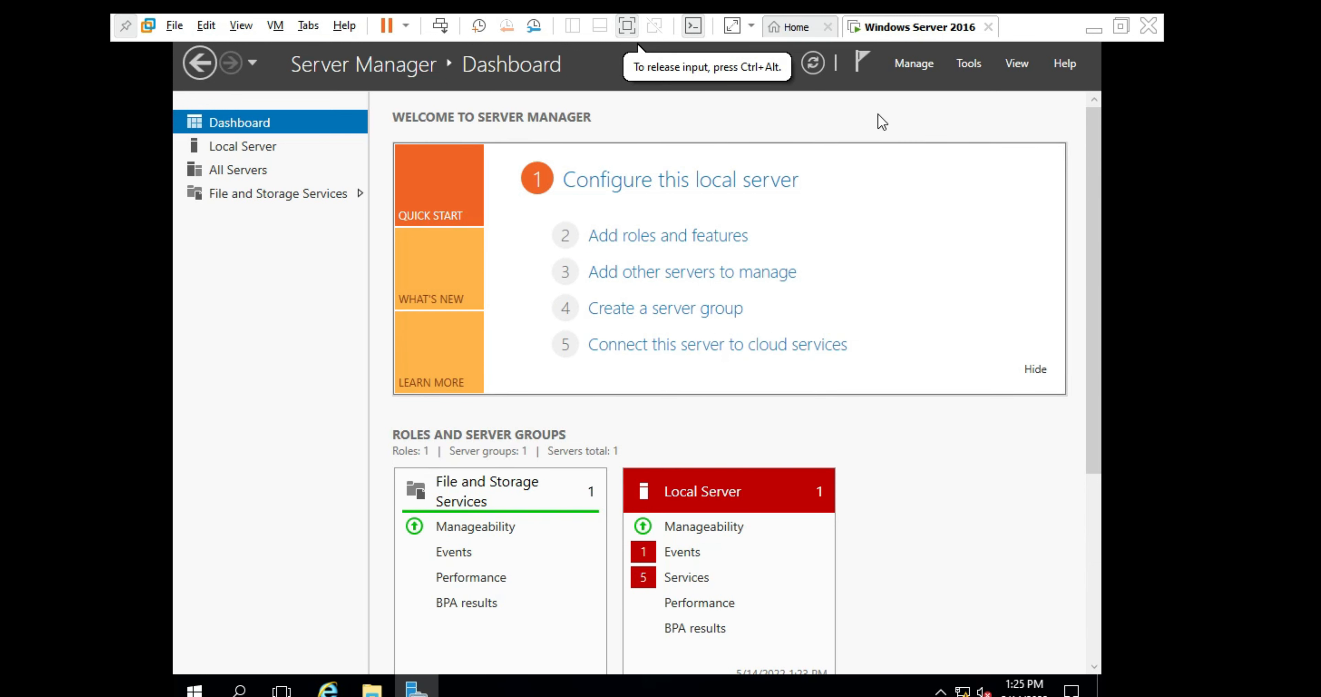
- Launch Add Roles and Features from Manage, choosing role-based installation on ihf_server
{"action": "left_click", "coordinate": [916, 64]}
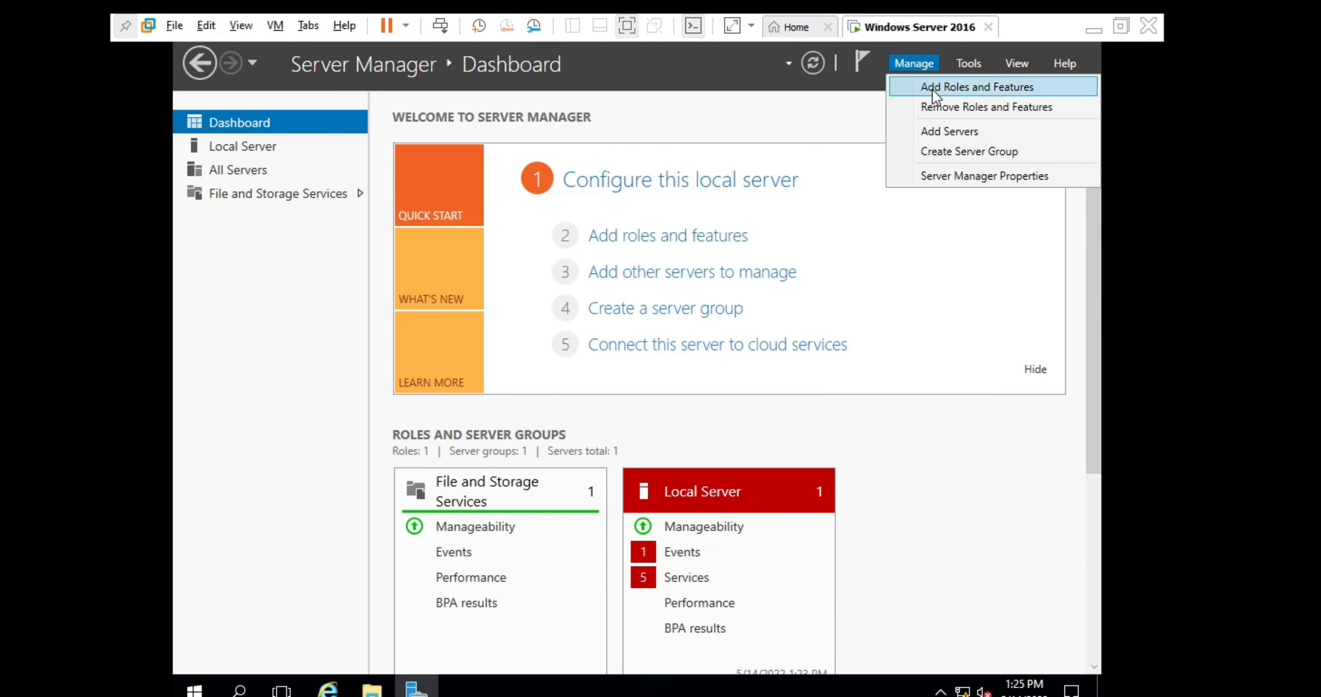
{"action": "left_click", "coordinate": [932, 89]}
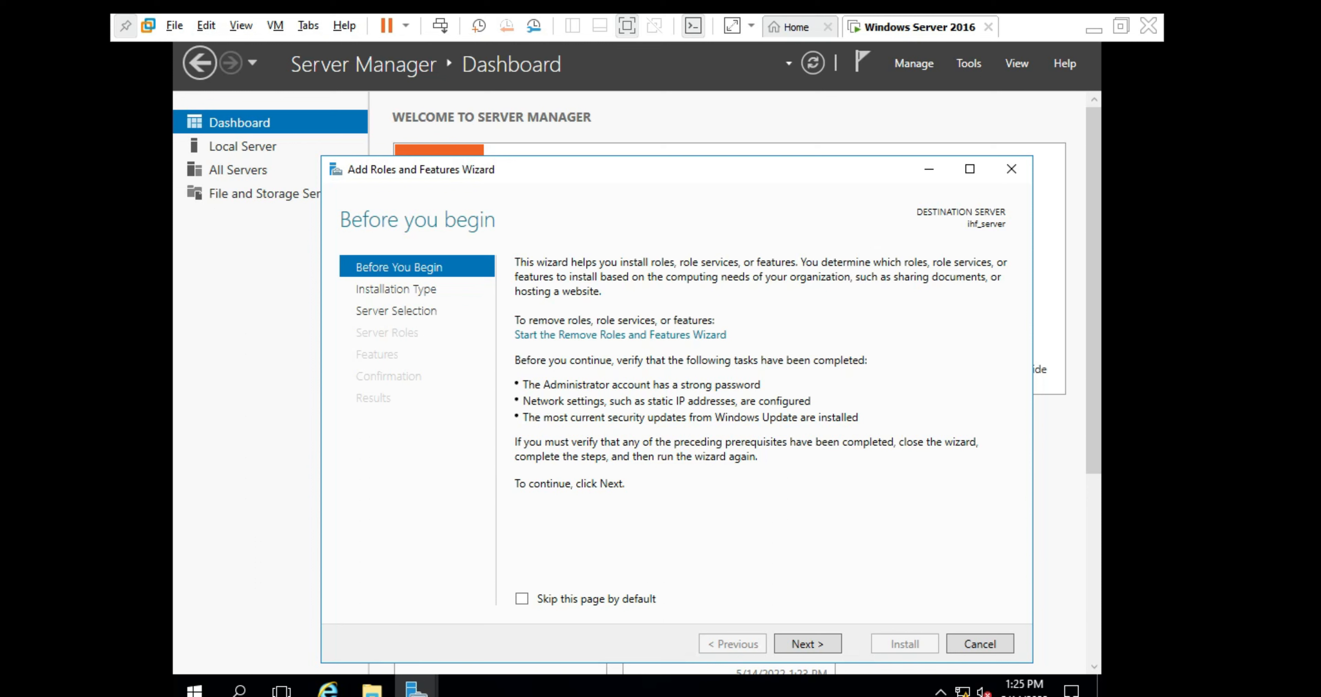
{"action": "left_click", "coordinate": [799, 644]}
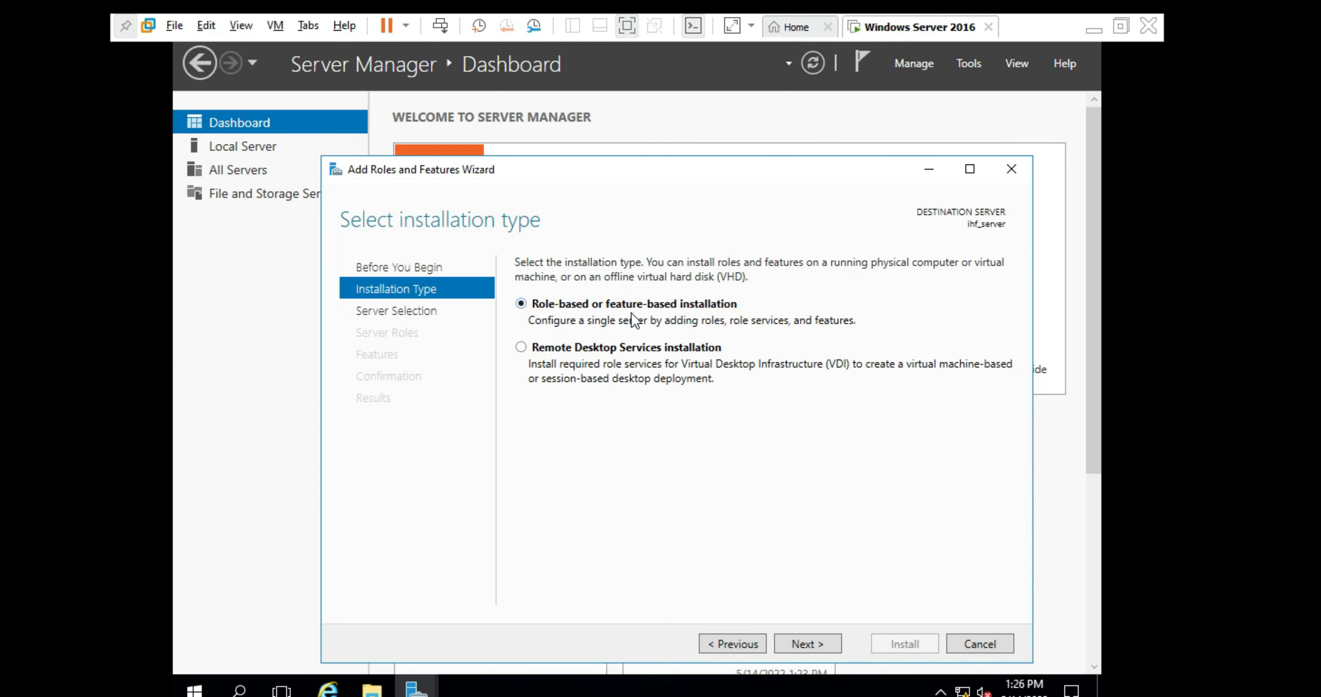
{"action": "left_click", "coordinate": [795, 649]}
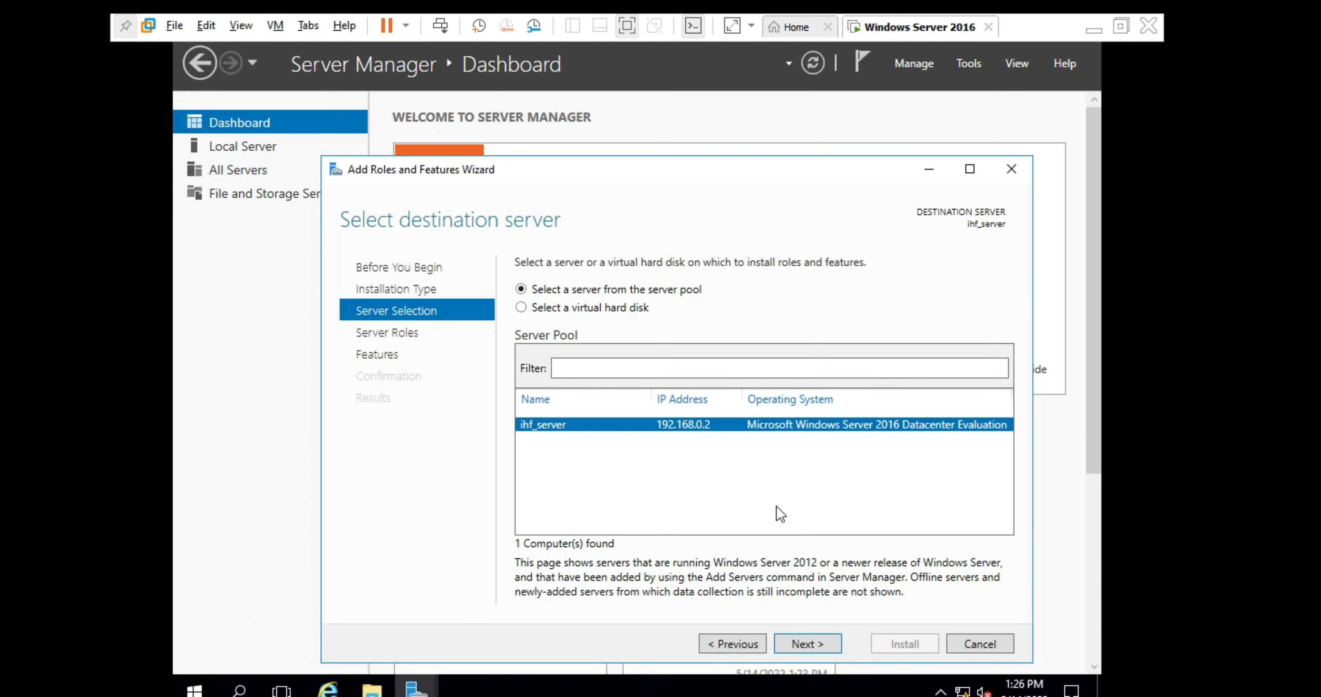
{"action": "left_click", "coordinate": [811, 647]}
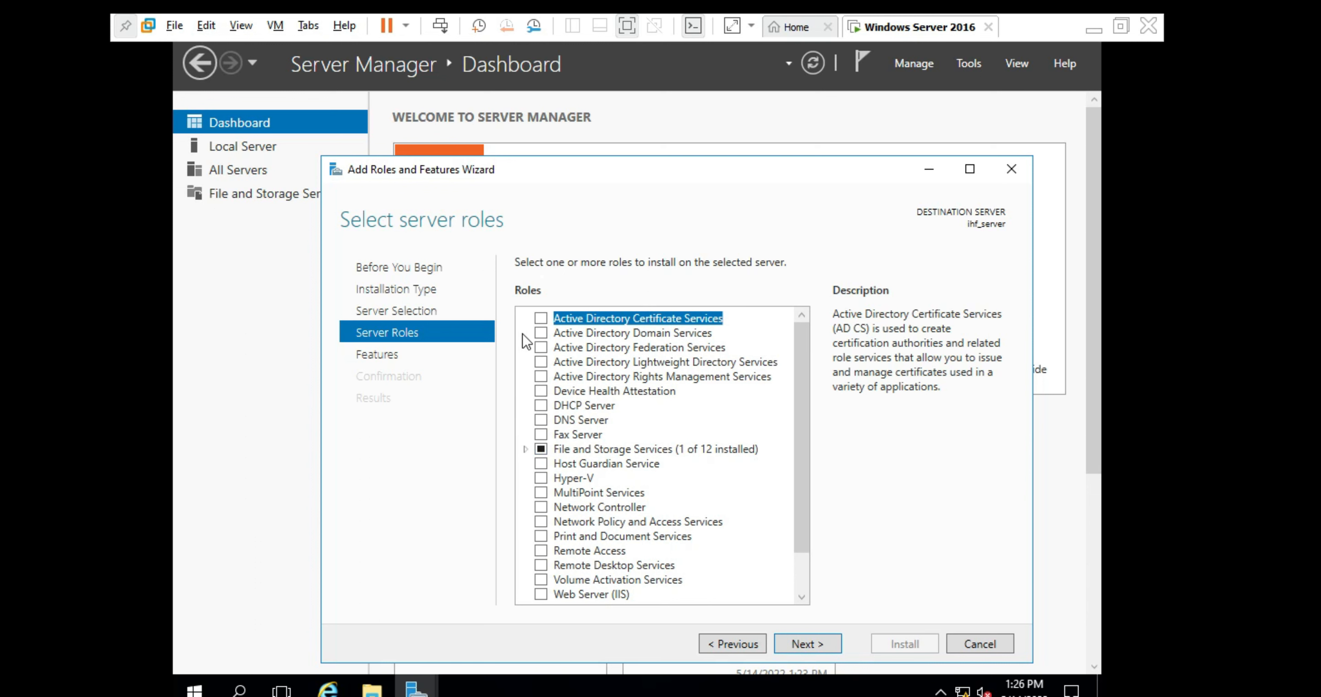
- Tick Active Directory Domain Services with its tools; try Hyper-V and dismiss the incompatibility error
{"action": "left_click", "coordinate": [541, 333]}
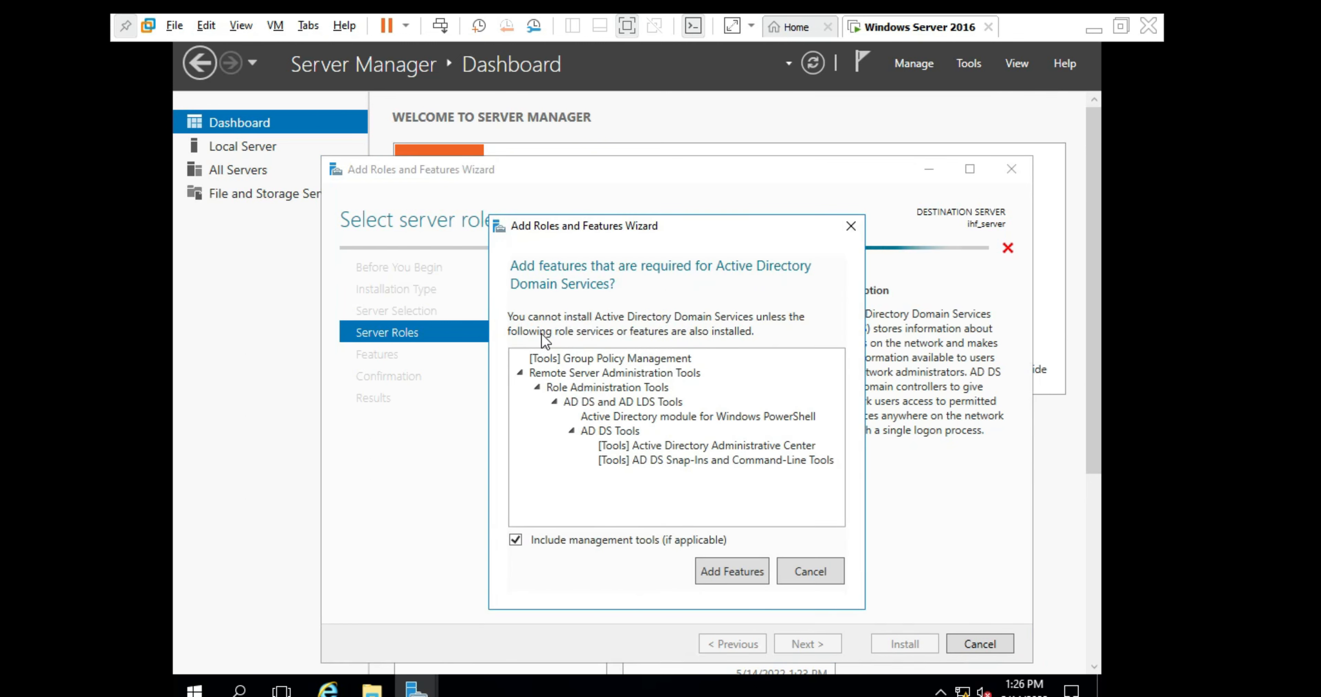
{"action": "left_click", "coordinate": [719, 561]}
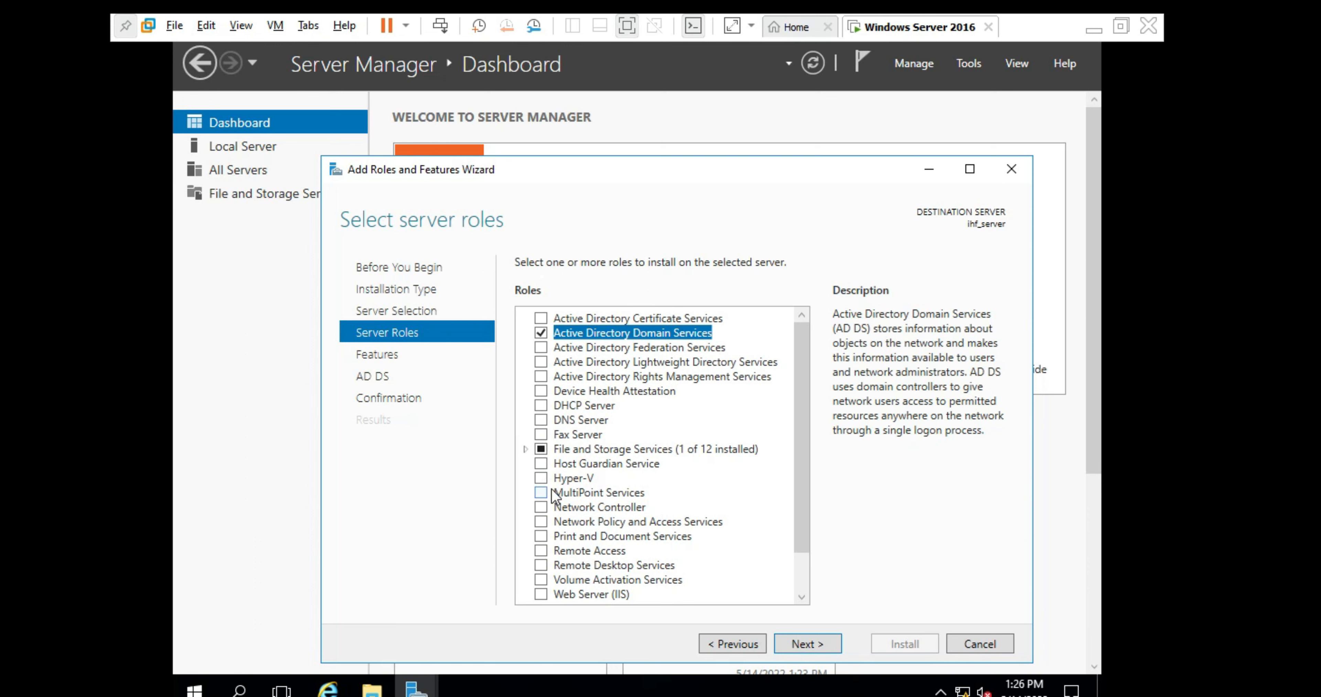
{"action": "left_click", "coordinate": [541, 478]}
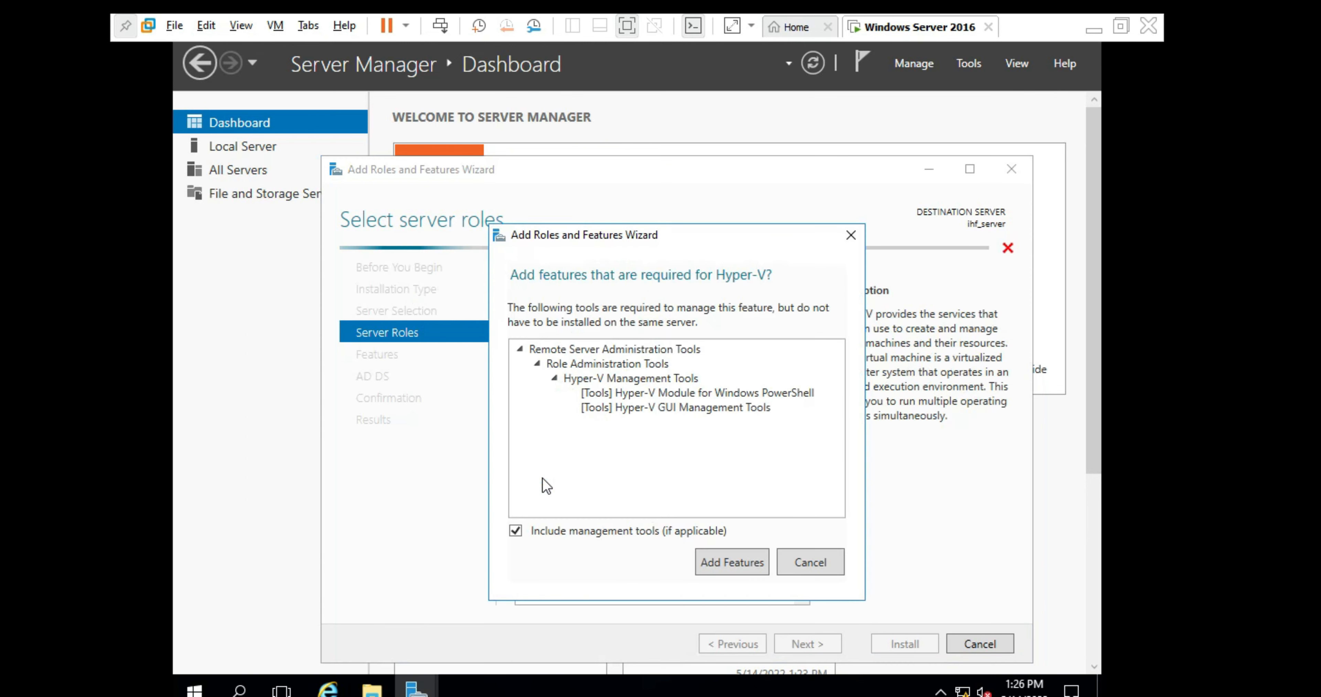
{"action": "left_click", "coordinate": [739, 551]}
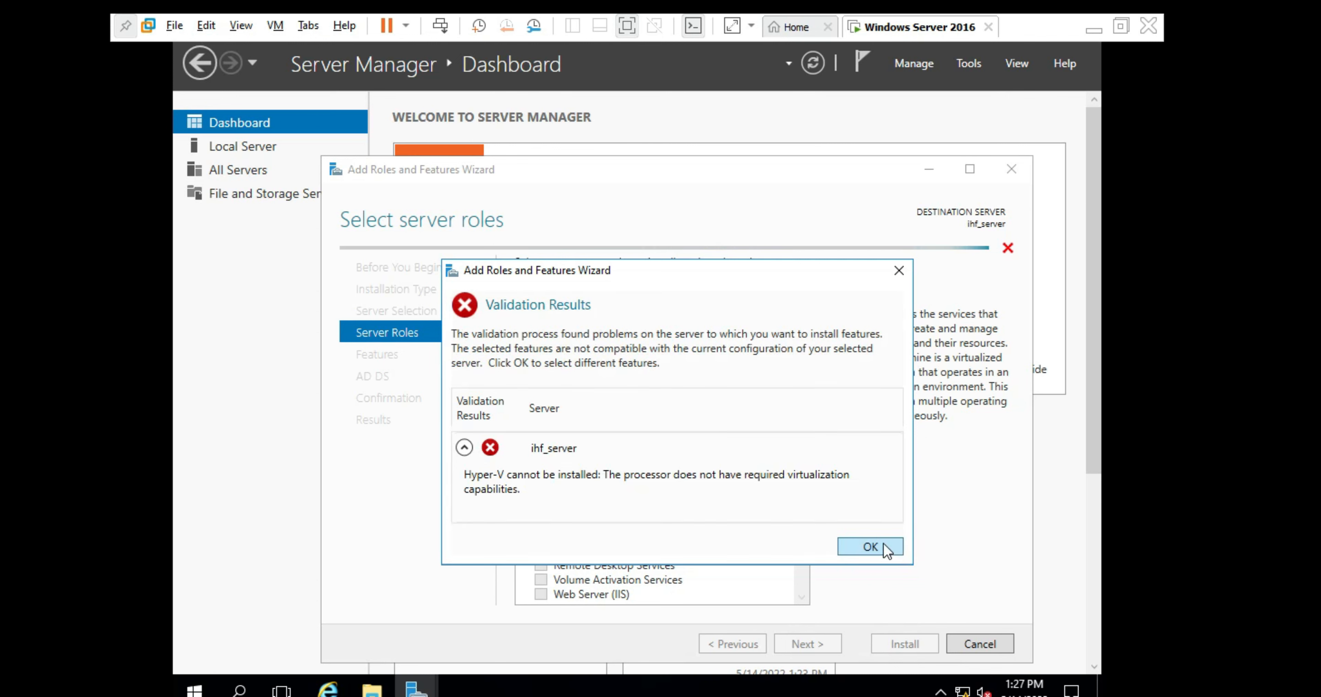
{"action": "left_click", "coordinate": [881, 539]}
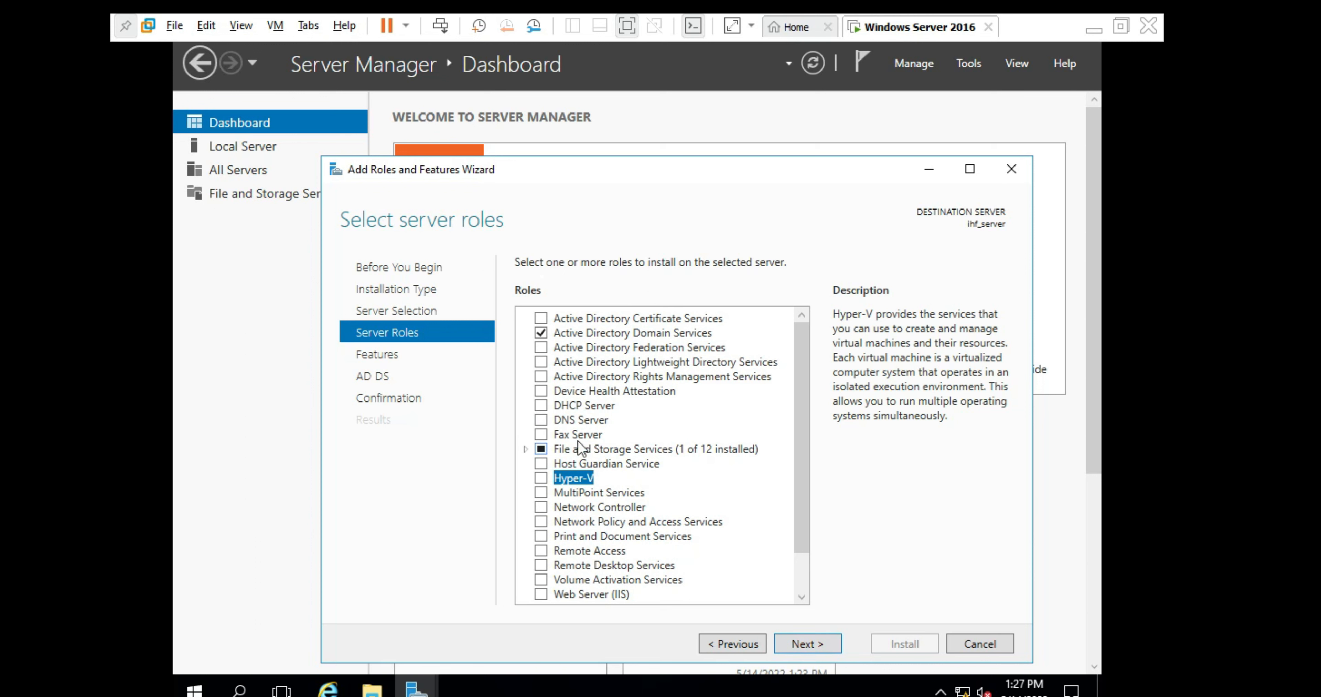
- Tick DNS Server with its required management tools and move on to Features
{"action": "left_click", "coordinate": [535, 423]}
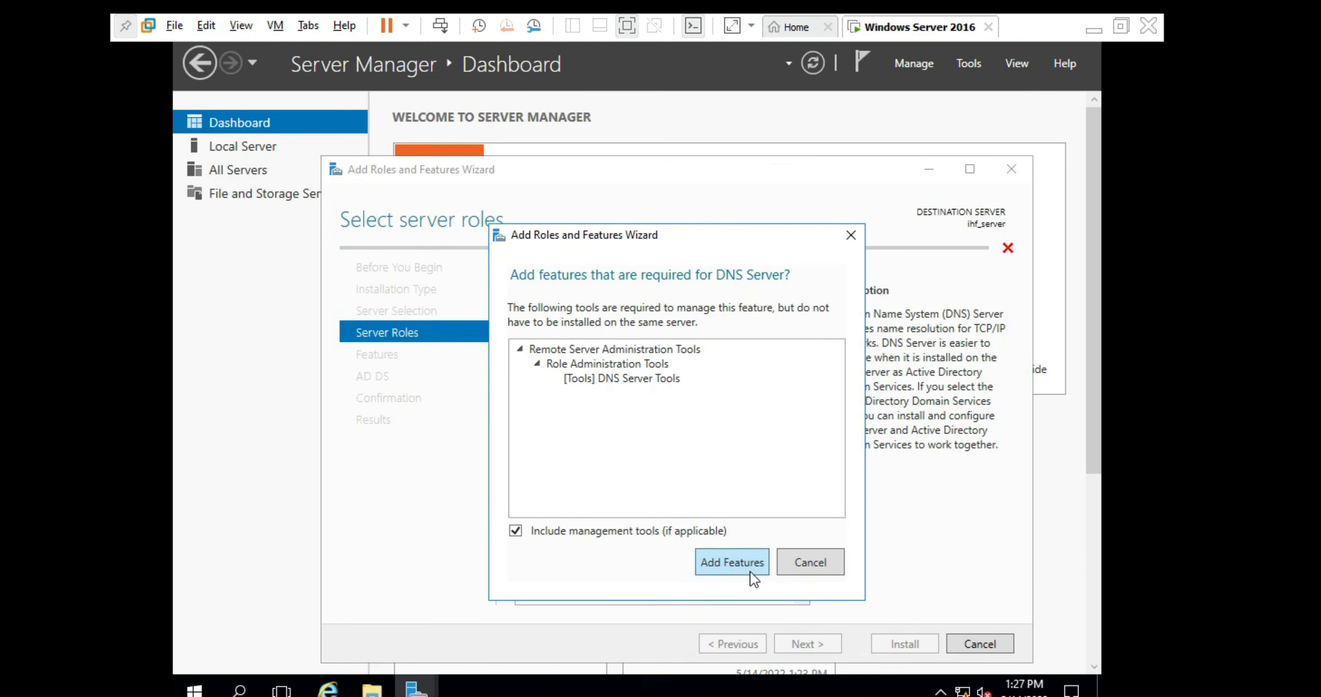
{"action": "left_click", "coordinate": [739, 562]}
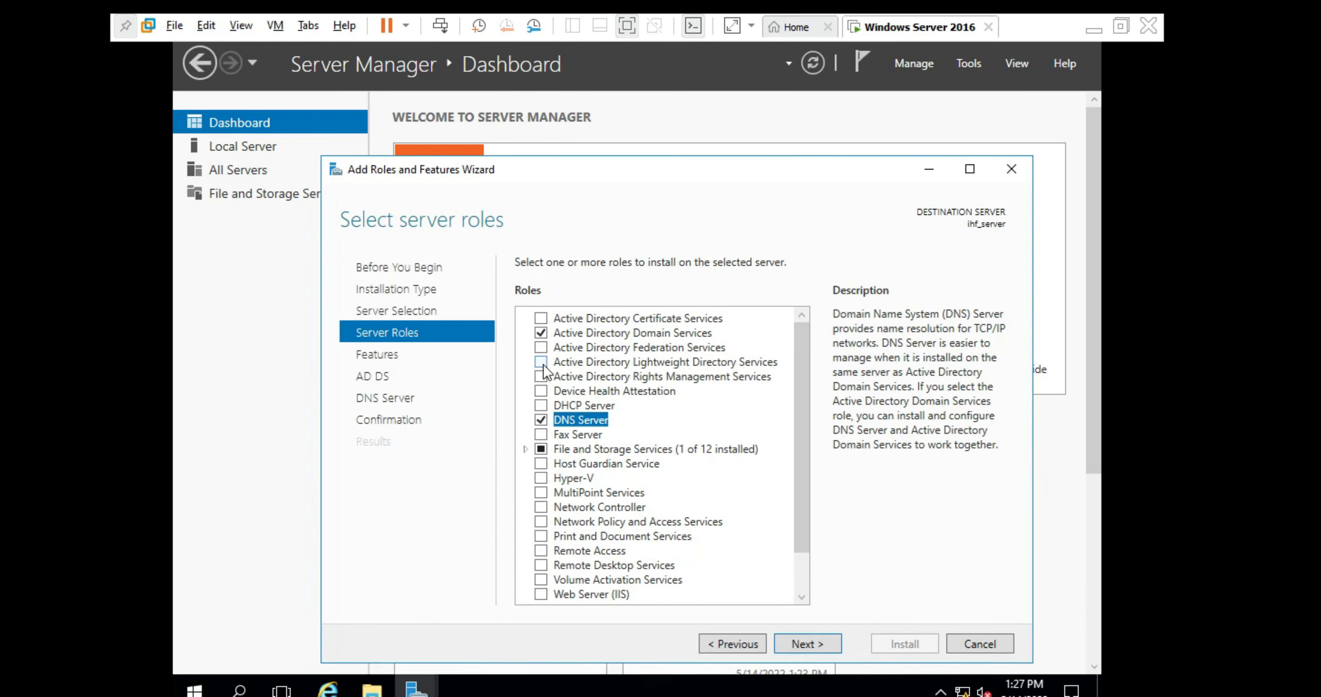
{"action": "left_click", "coordinate": [795, 642]}
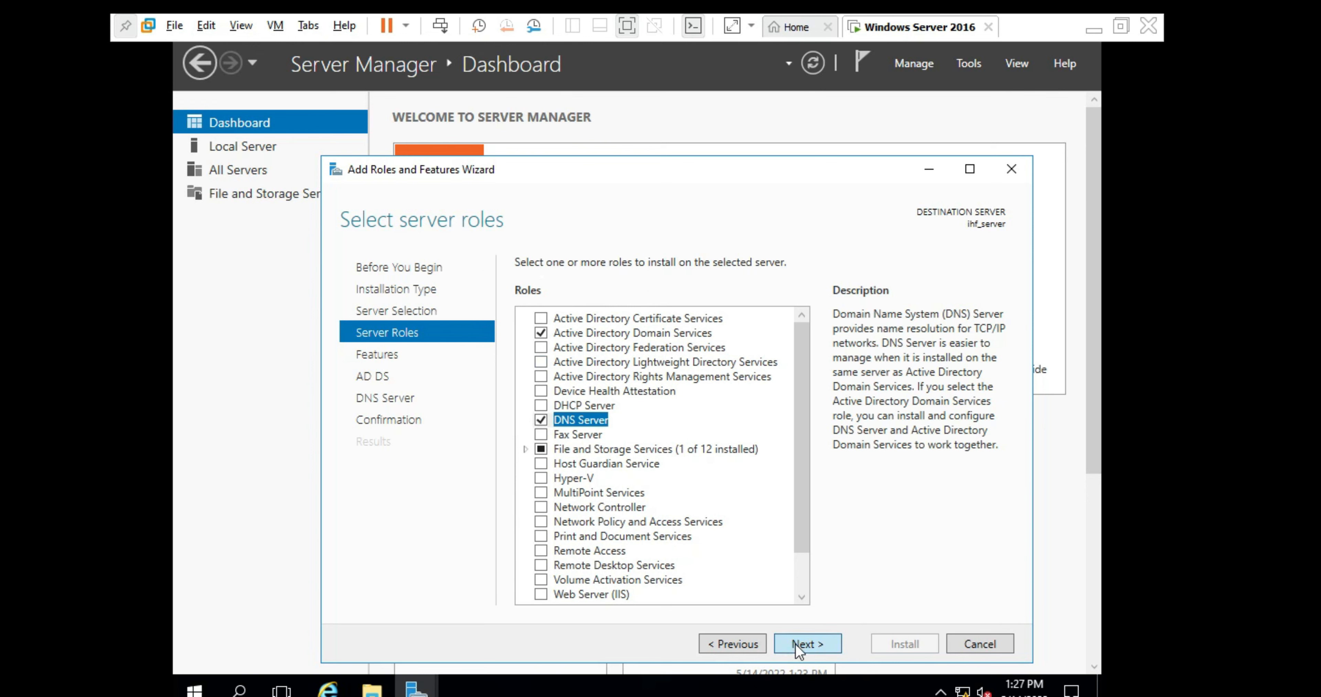
- Step back to roles, then advance through Features, AD DS and DNS Server pages to Confirmation
{"action": "left_click", "coordinate": [749, 644]}
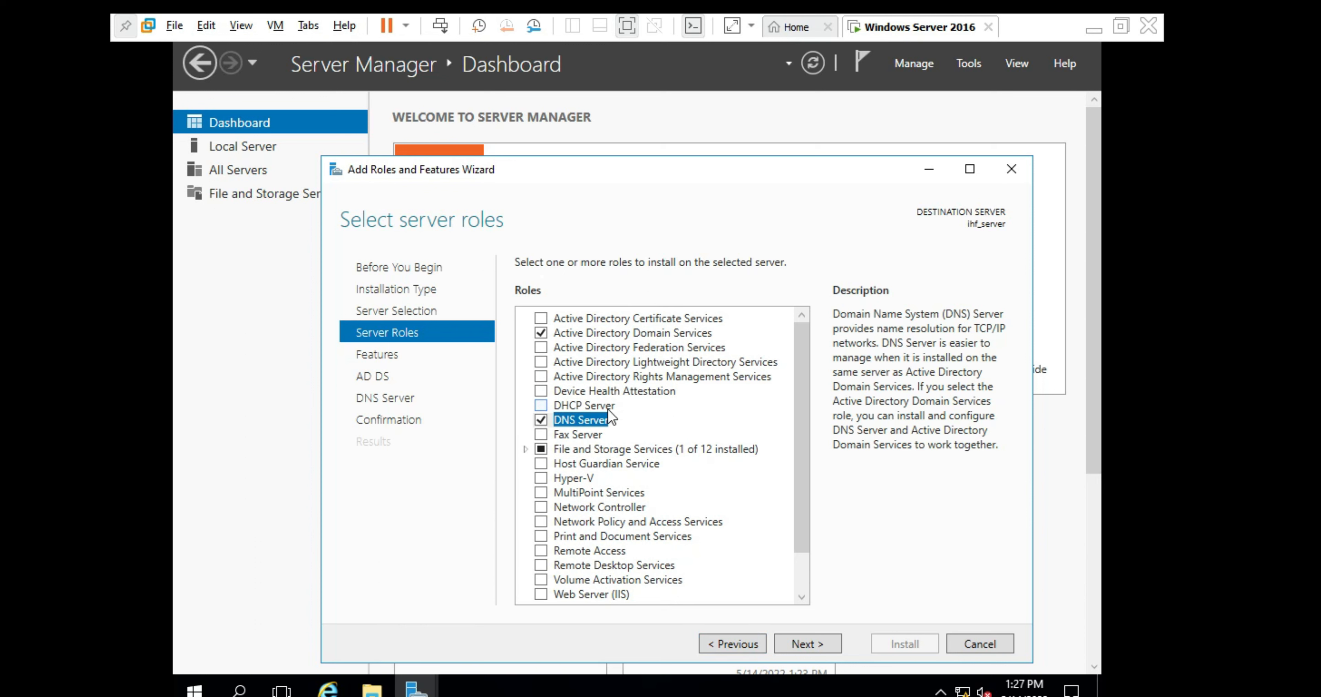
{"action": "left_click", "coordinate": [803, 645]}
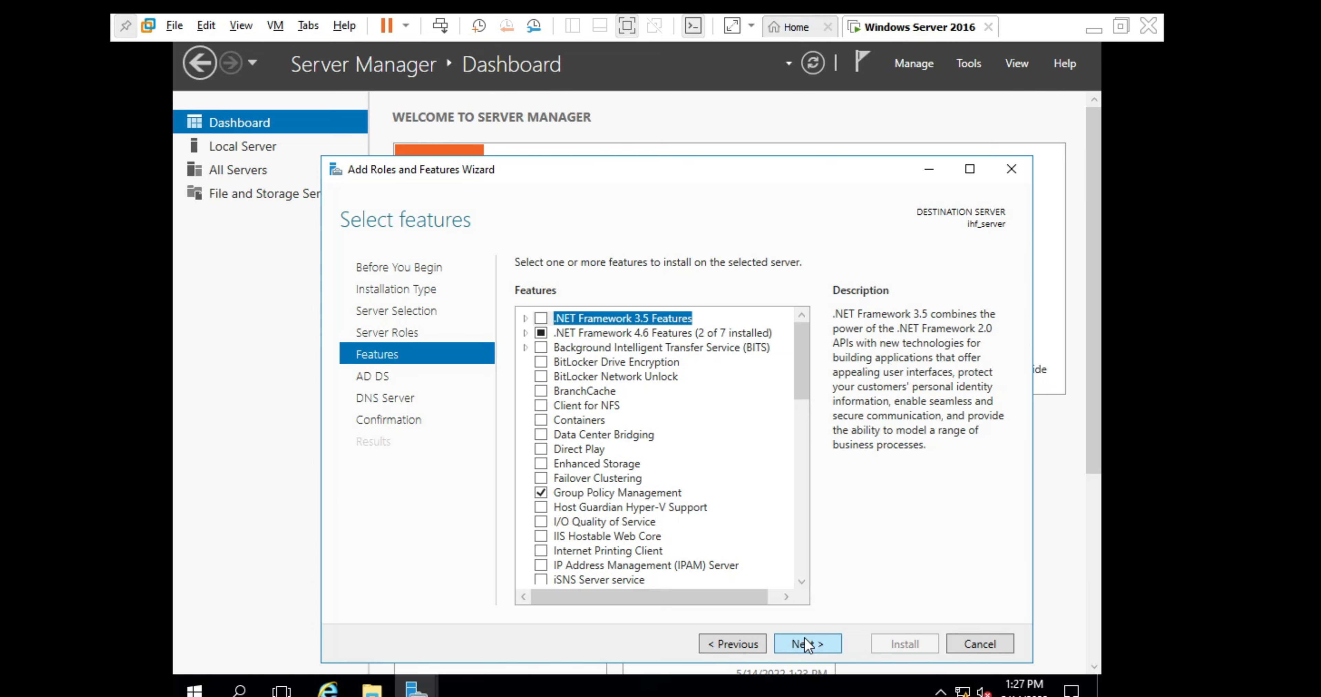
{"action": "left_click", "coordinate": [804, 639]}
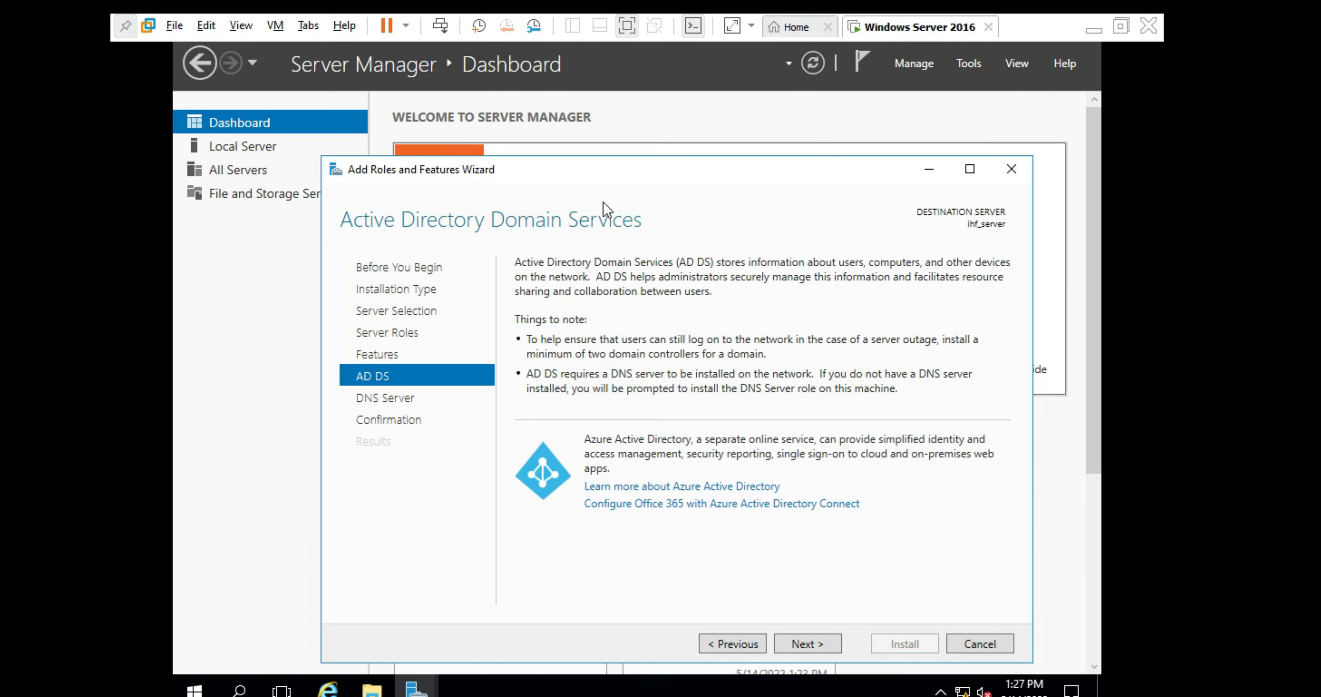
{"action": "left_click", "coordinate": [807, 643]}
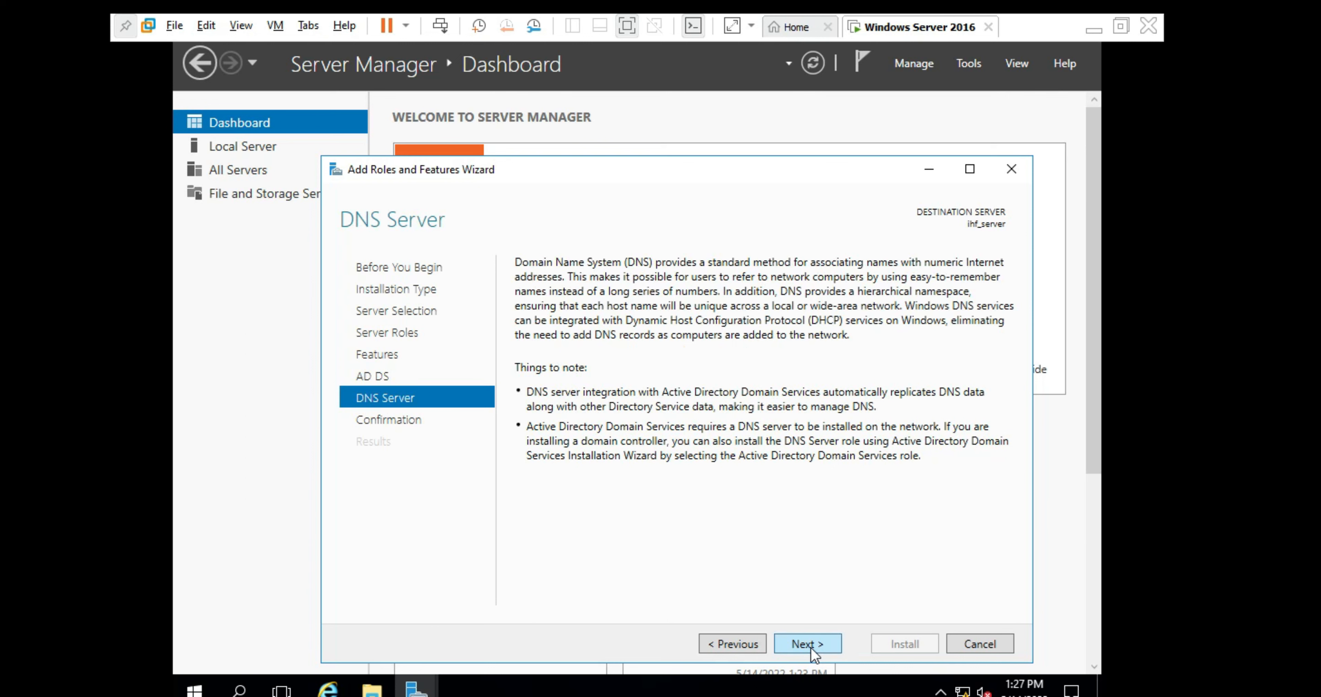
{"action": "left_click", "coordinate": [810, 646]}
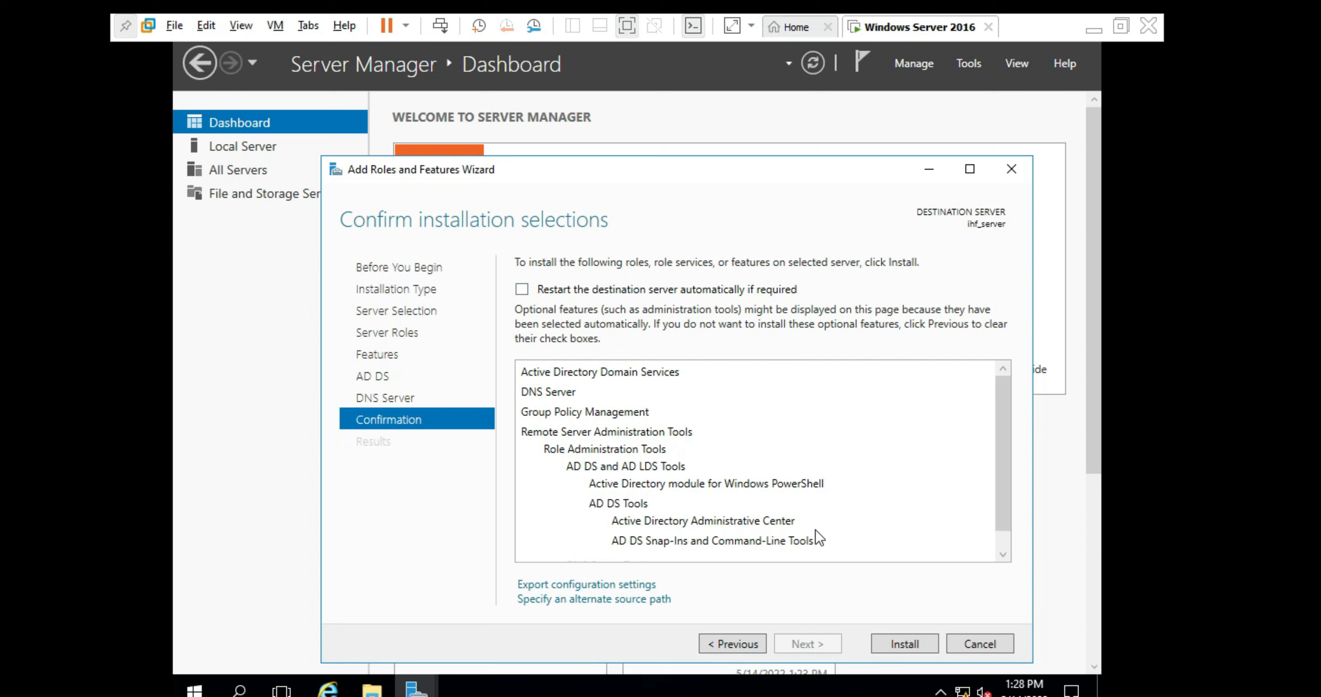
- Install AD DS, DNS Server and Group Policy Management, then close the finished wizard
{"action": "left_click", "coordinate": [893, 645]}
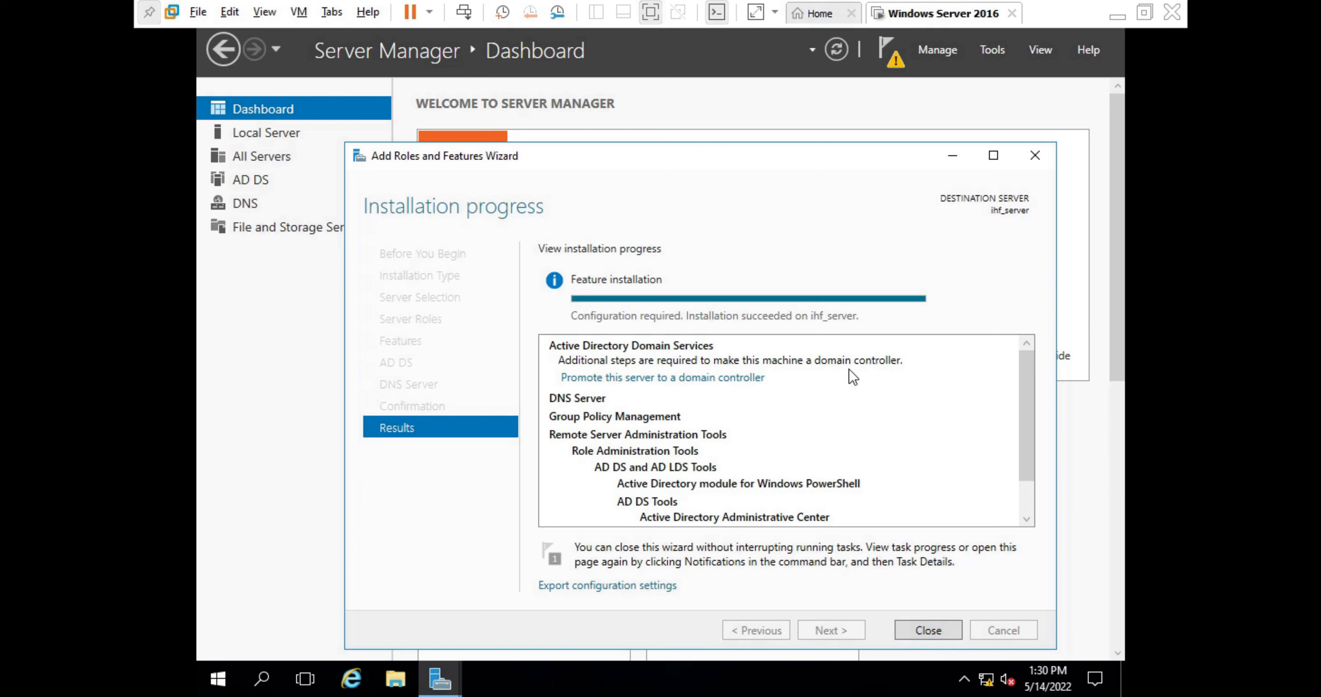
{"action": "left_click", "coordinate": [928, 631]}
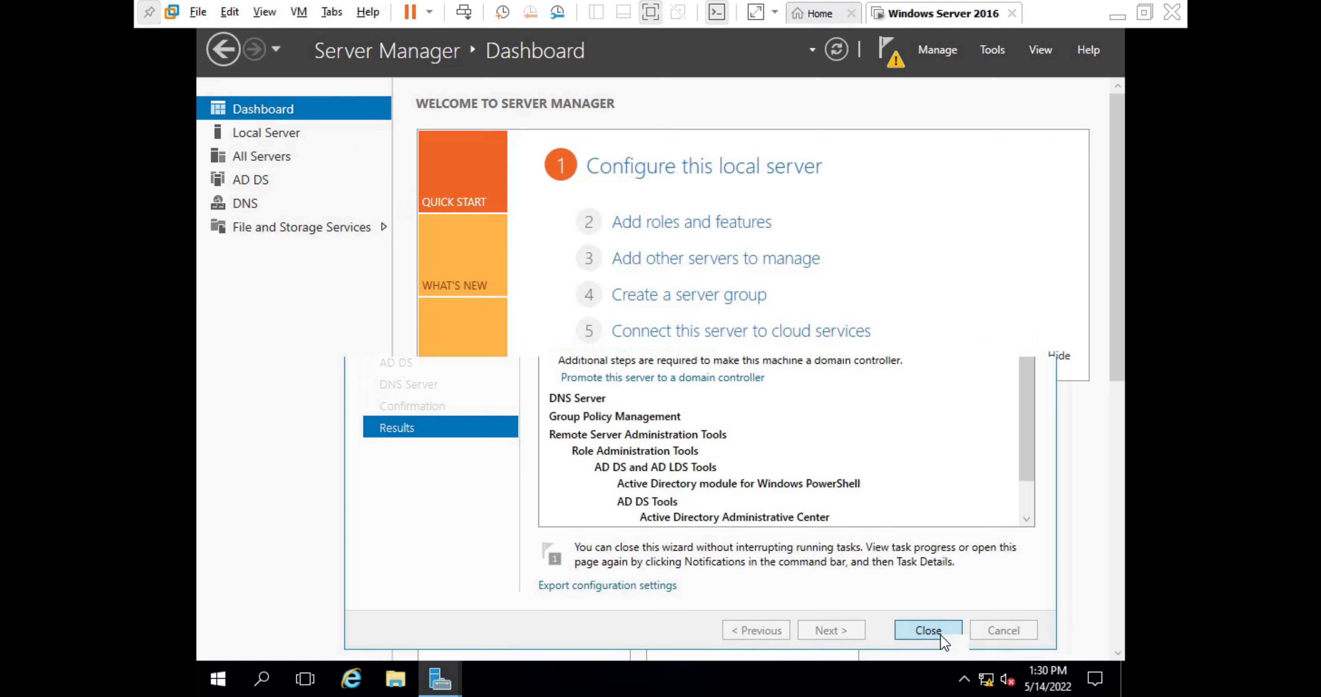
- Refresh the dashboard, check the notifications, and return to the Local Server properties
{"action": "left_click", "coordinate": [840, 47]}
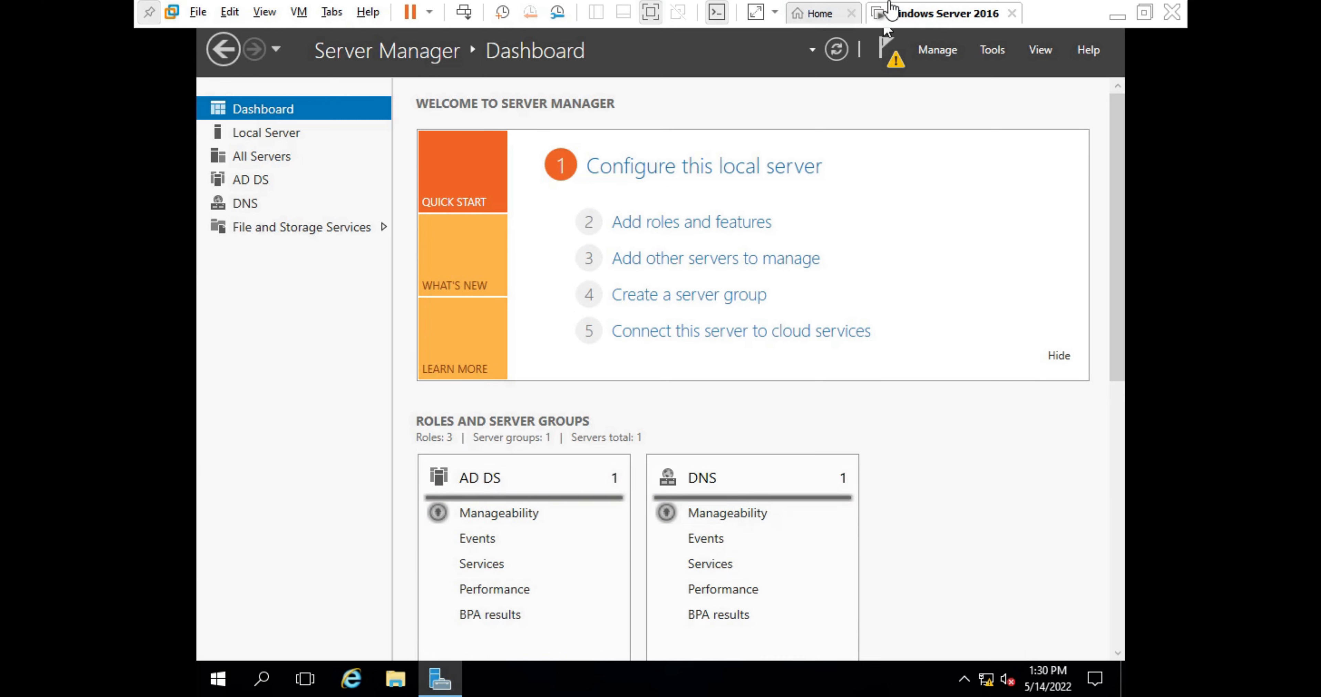
{"action": "left_click", "coordinate": [840, 50]}
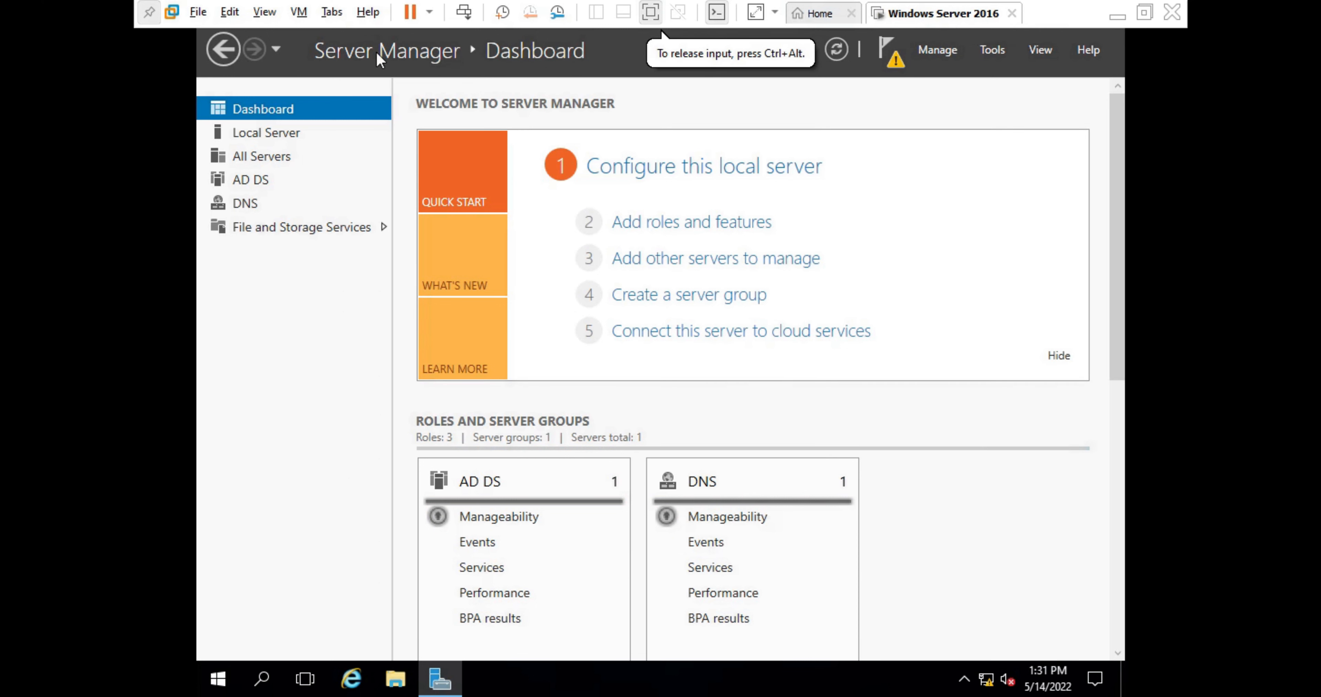
{"action": "left_click", "coordinate": [894, 63]}
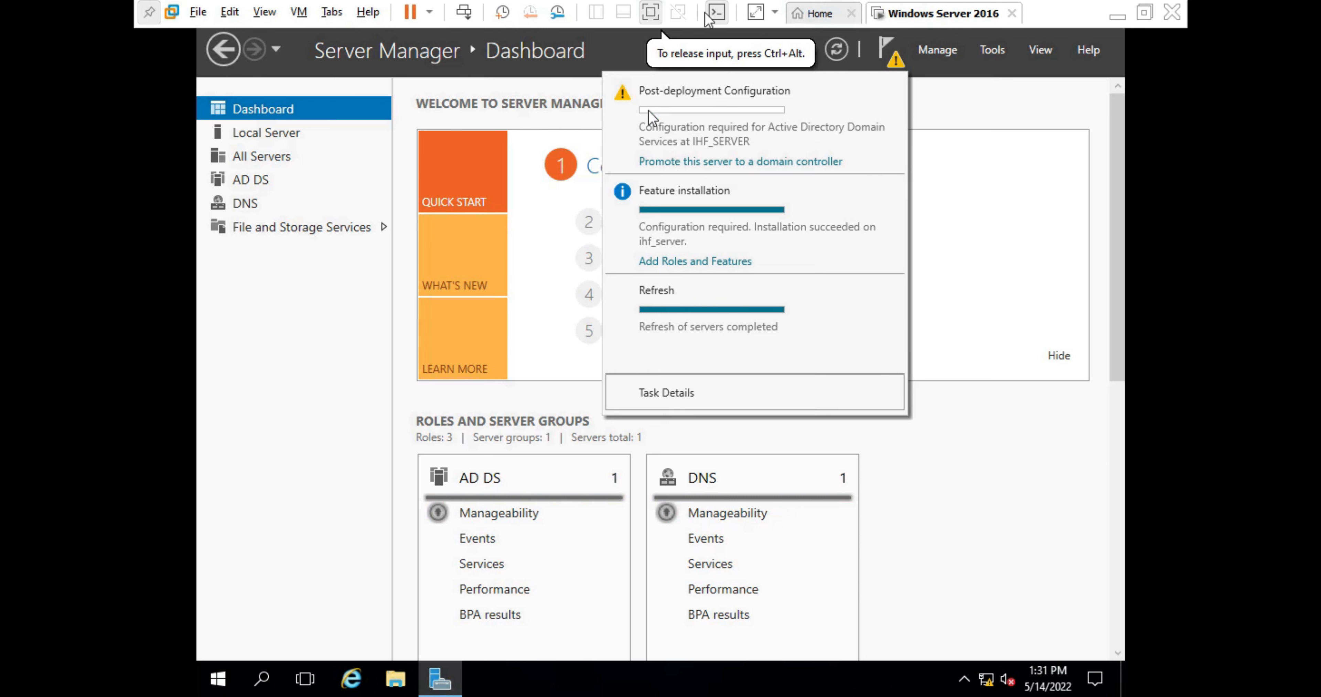
{"action": "left_click", "coordinate": [1031, 248]}
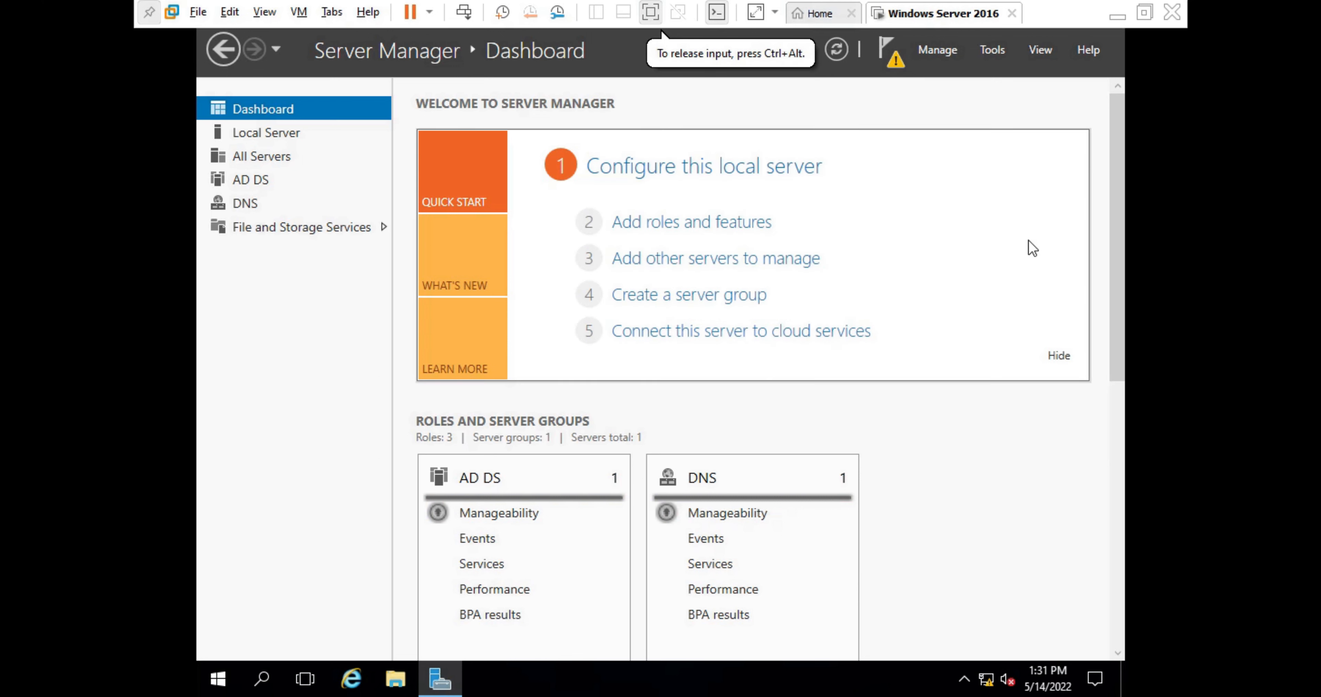
{"action": "left_click", "coordinate": [222, 51]}
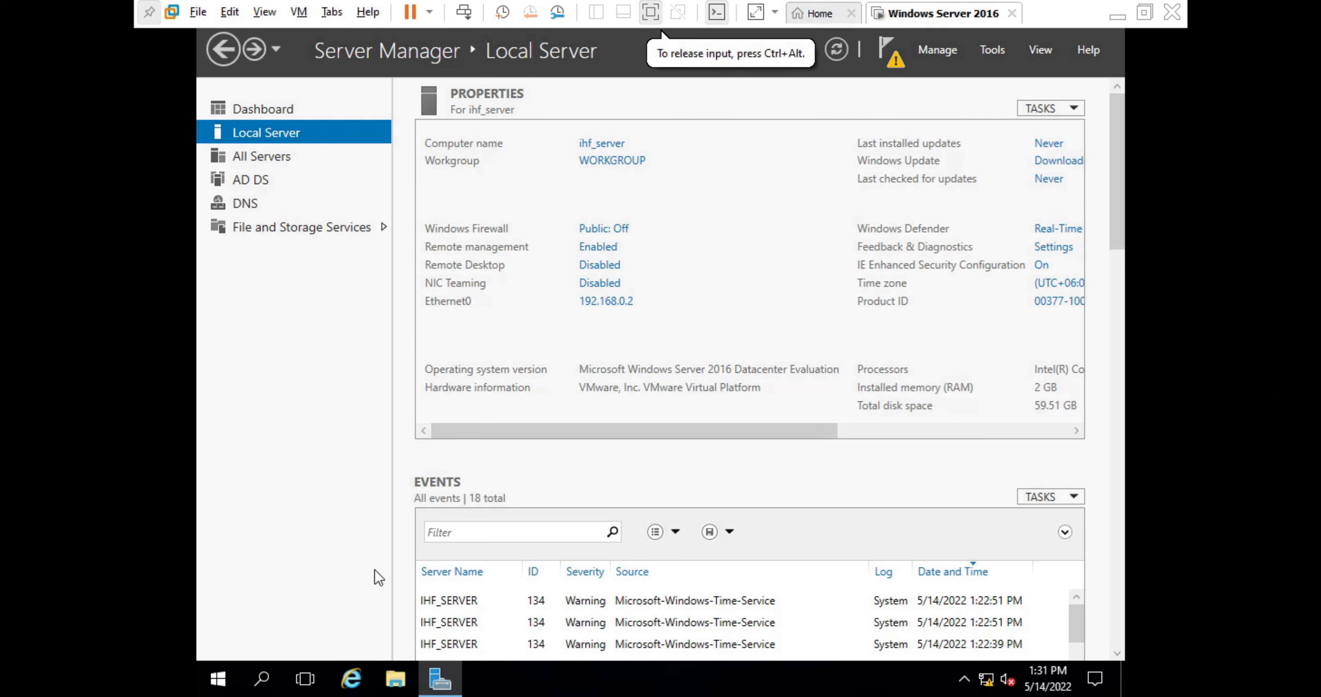
- Restart the server from the Start menu power options, confirming the shutdown reason
{"action": "left_click", "coordinate": [222, 681]}
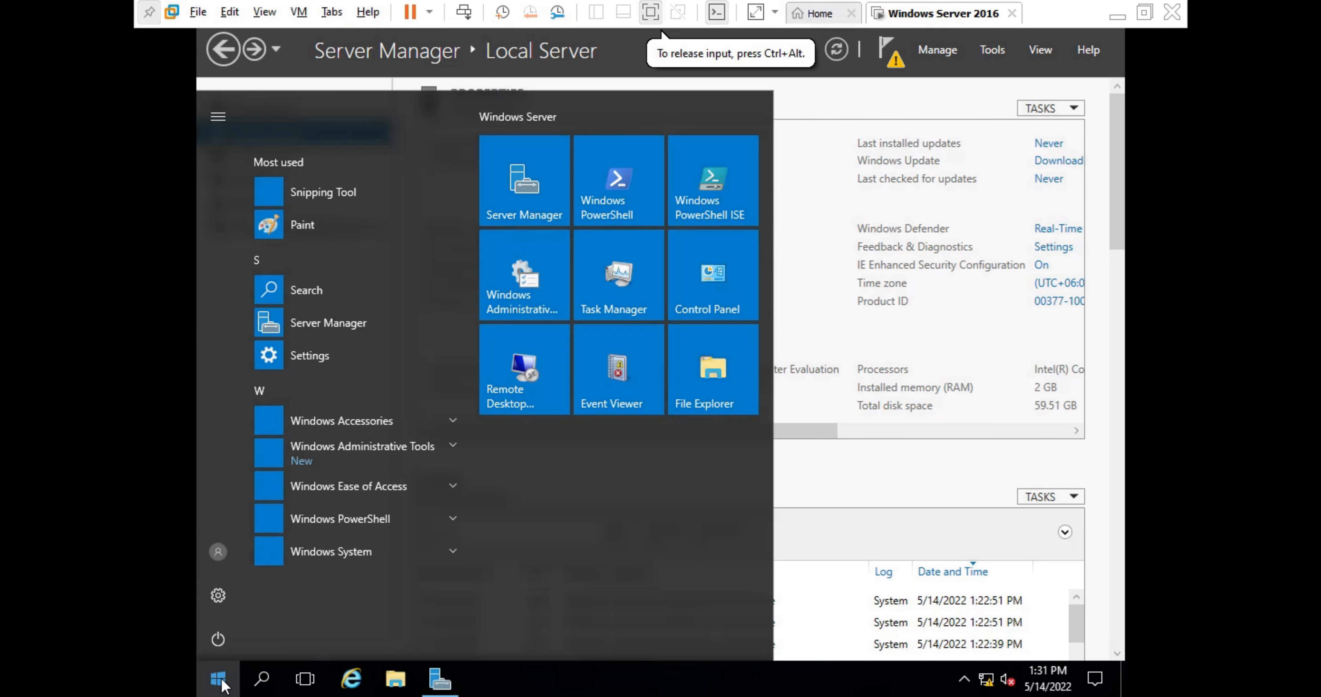
{"action": "left_click", "coordinate": [219, 638]}
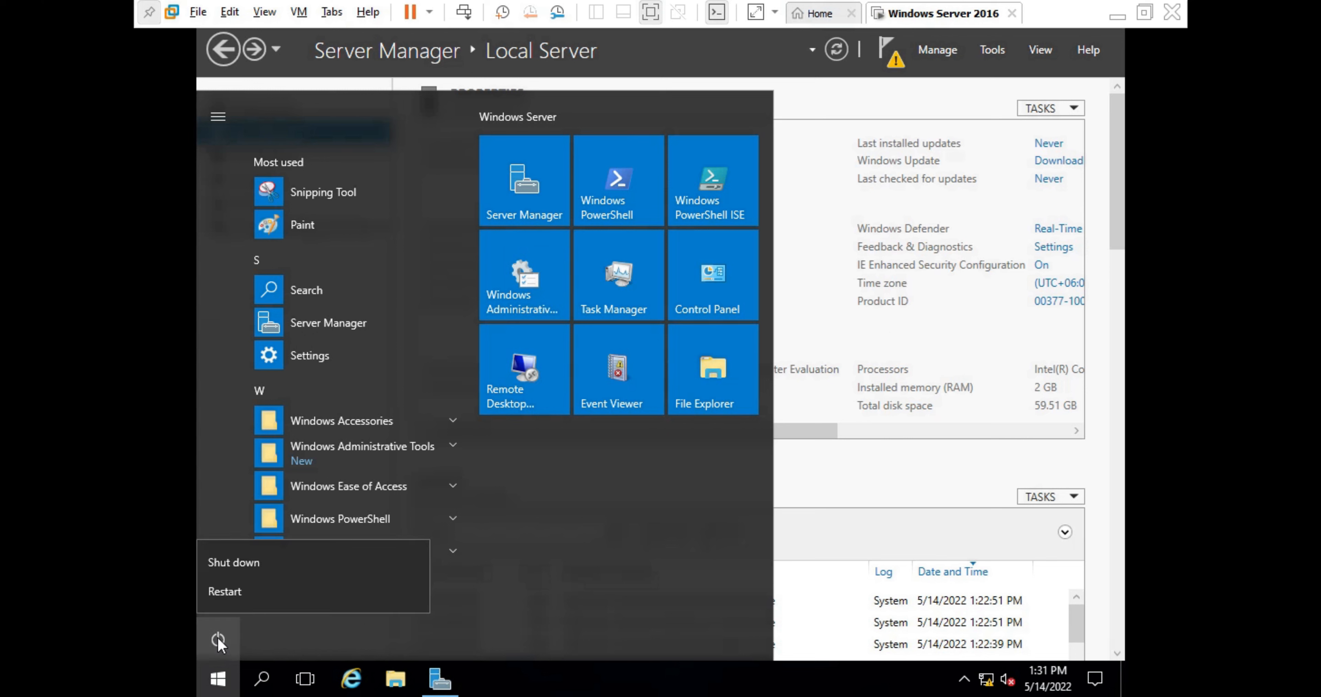
{"action": "left_click", "coordinate": [250, 590]}
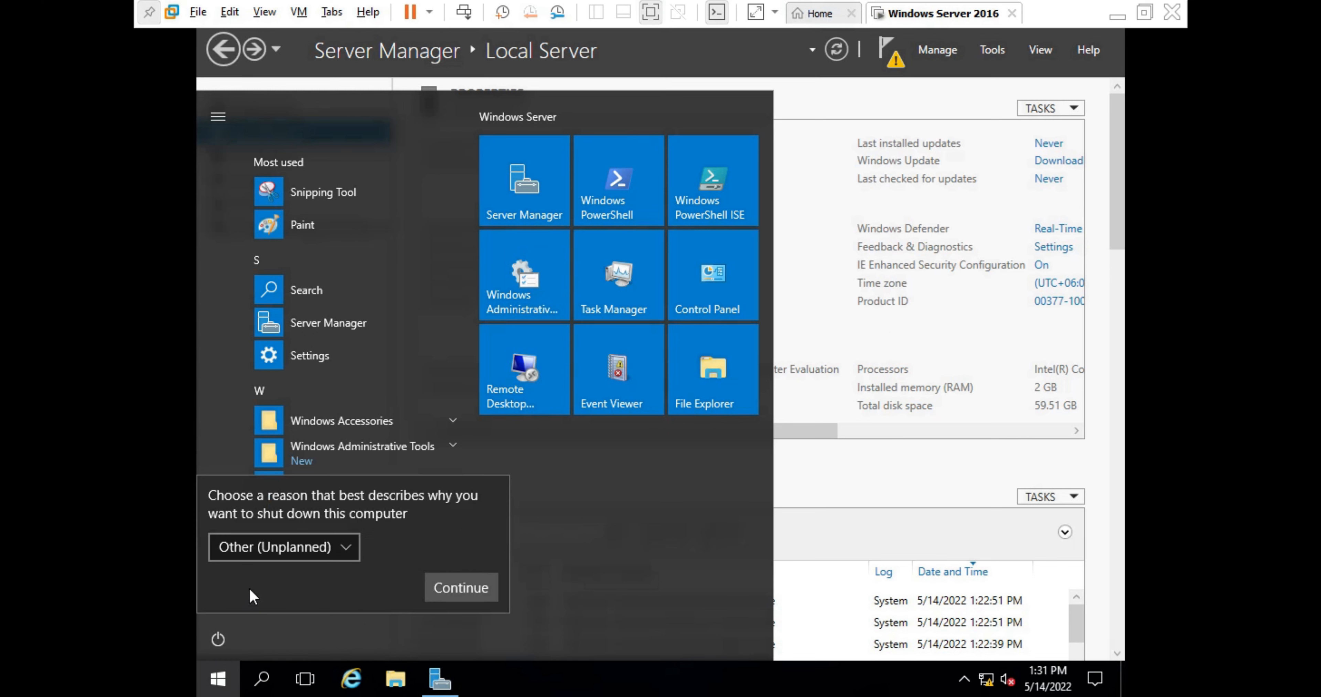
{"action": "left_click", "coordinate": [453, 592]}
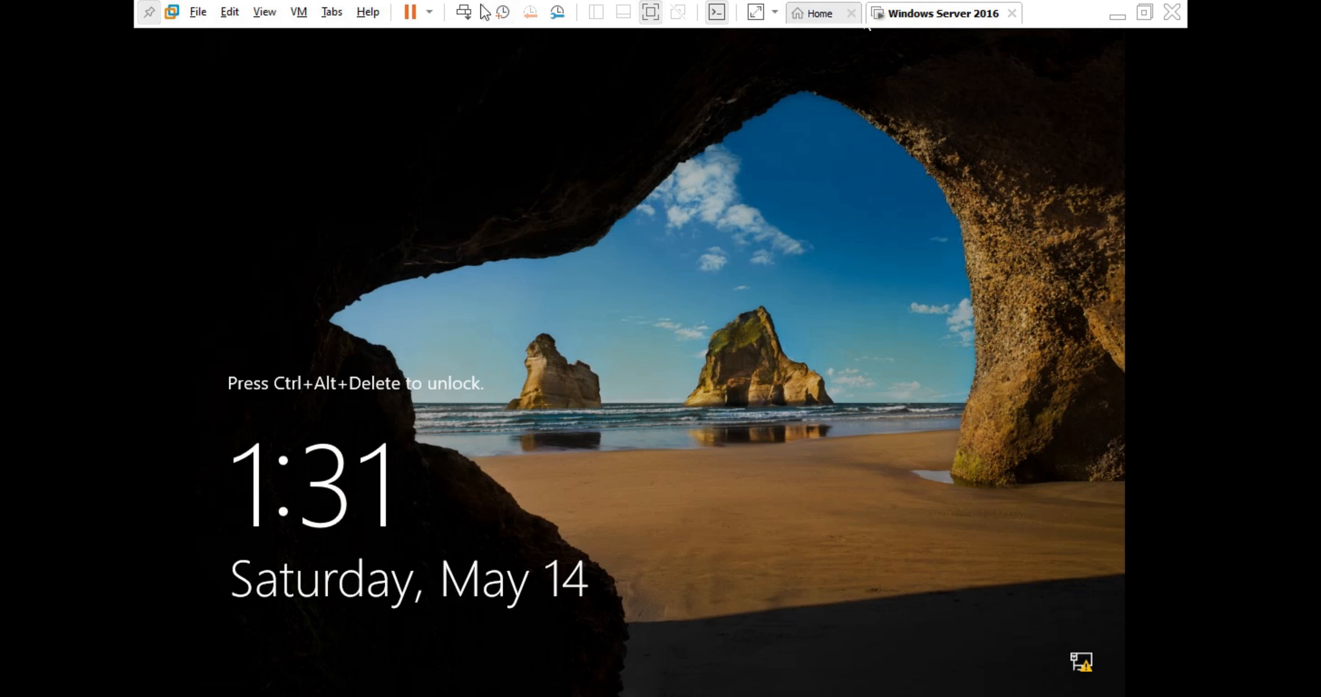
- Send Ctrl+Alt+Del, sign back in as Administrator with the account password, and open Local Server
{"action": "left_click", "coordinate": [465, 13]}
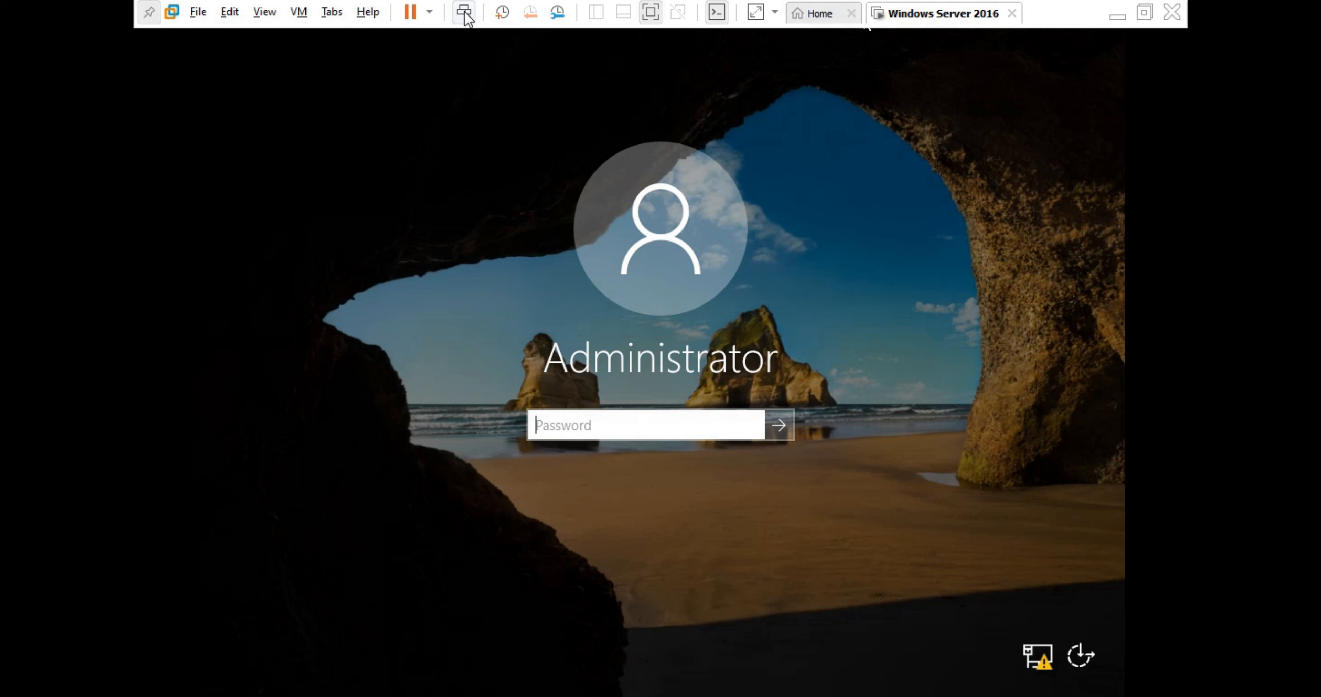
{"action": "left_click", "coordinate": [463, 12]}
{"action": "left_click", "coordinate": [654, 426]}
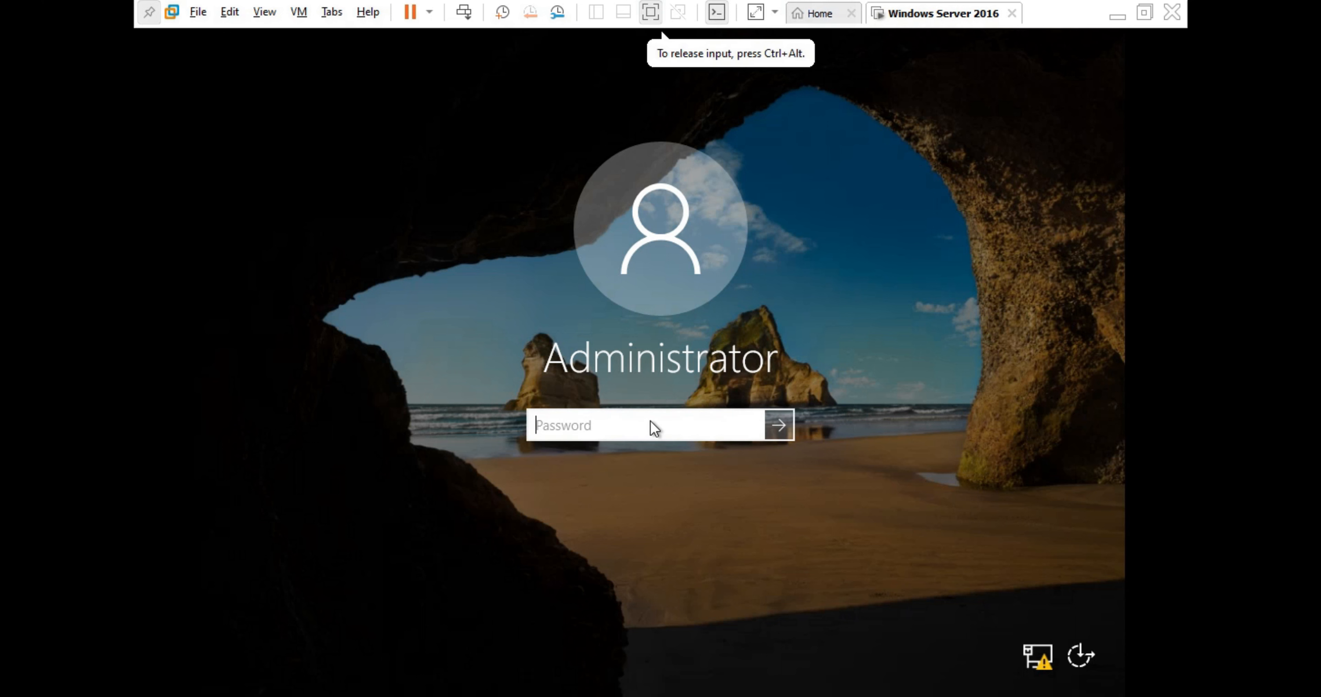
{"action": "type", "text": "P"}
{"action": "key", "text": "BackSpace"}
{"action": "type", "text": "P@ss"}
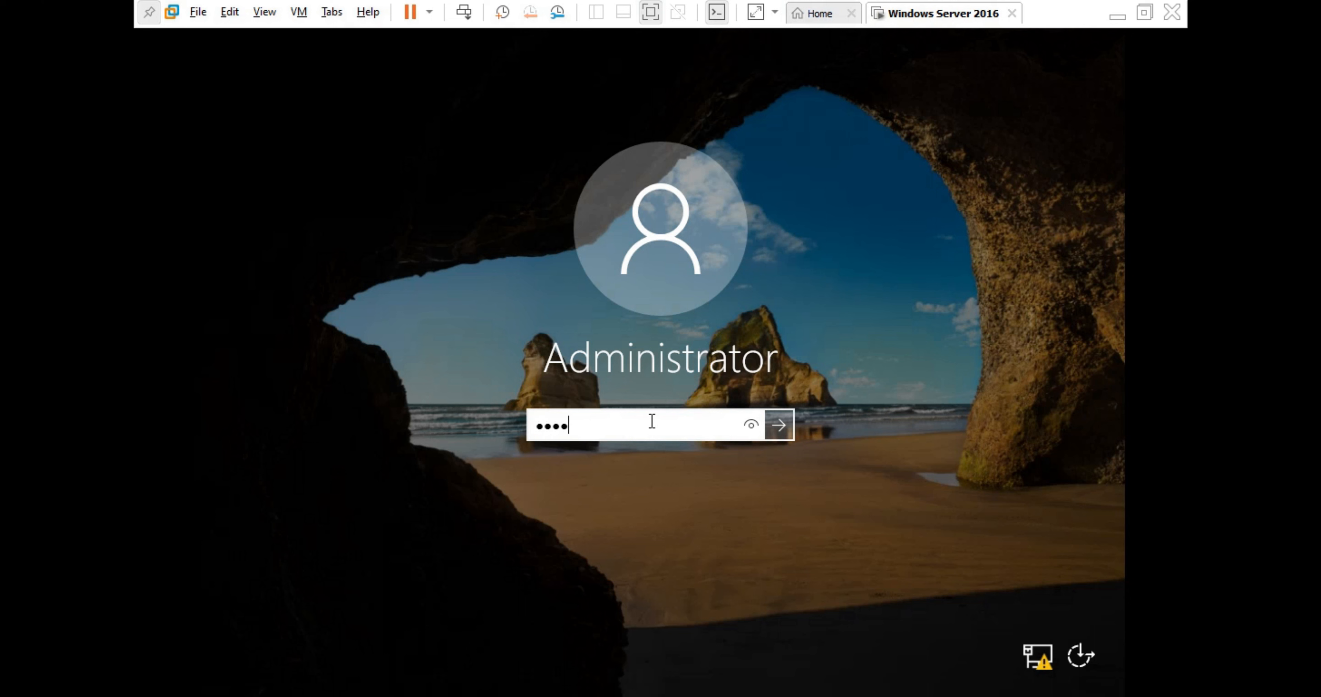
{"action": "type", "text": "w0rd"}
{"action": "key", "text": "Return"}
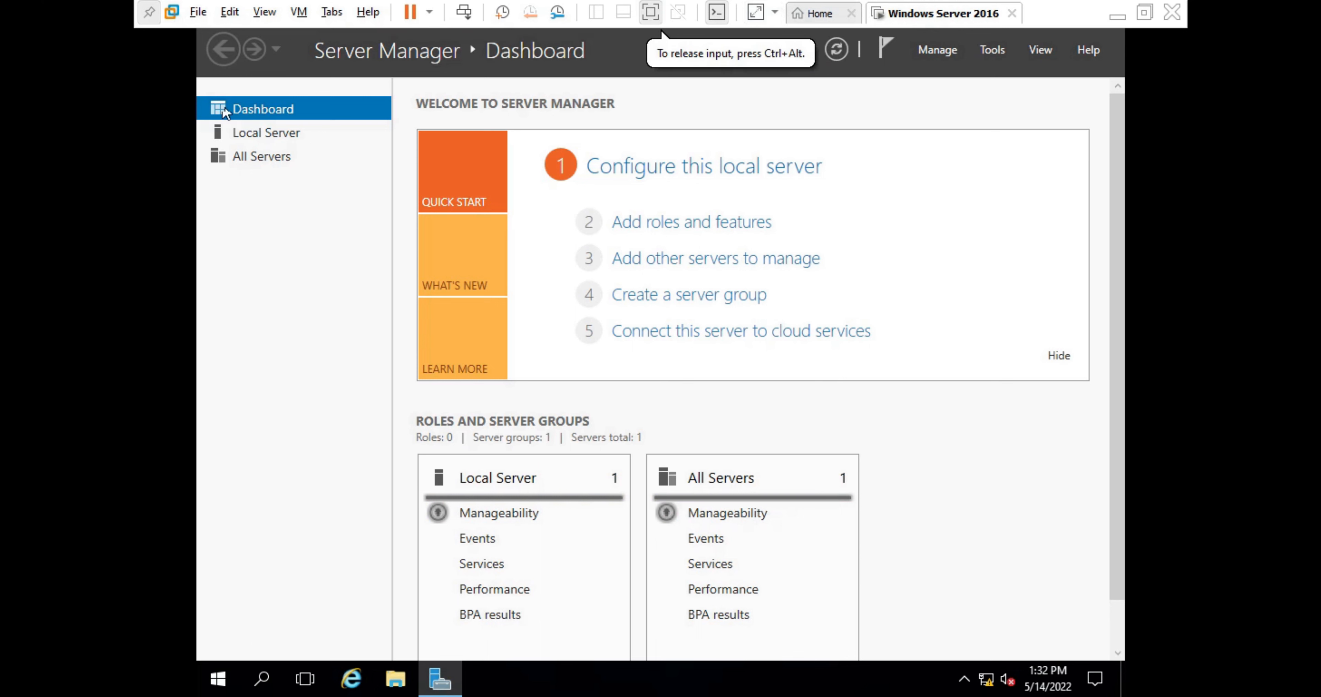
{"action": "left_click", "coordinate": [263, 132]}
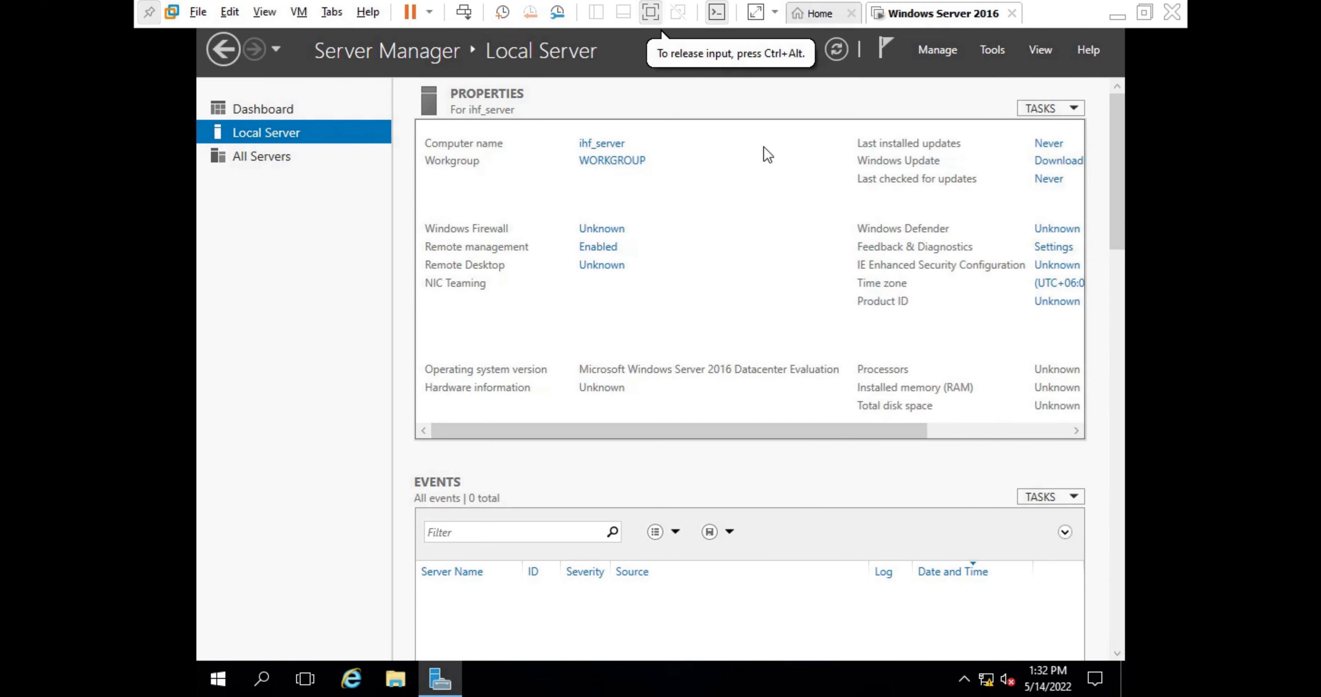
- From the notifications flag, launch 'Promote this server to a domain controller'
{"action": "left_click", "coordinate": [893, 60]}
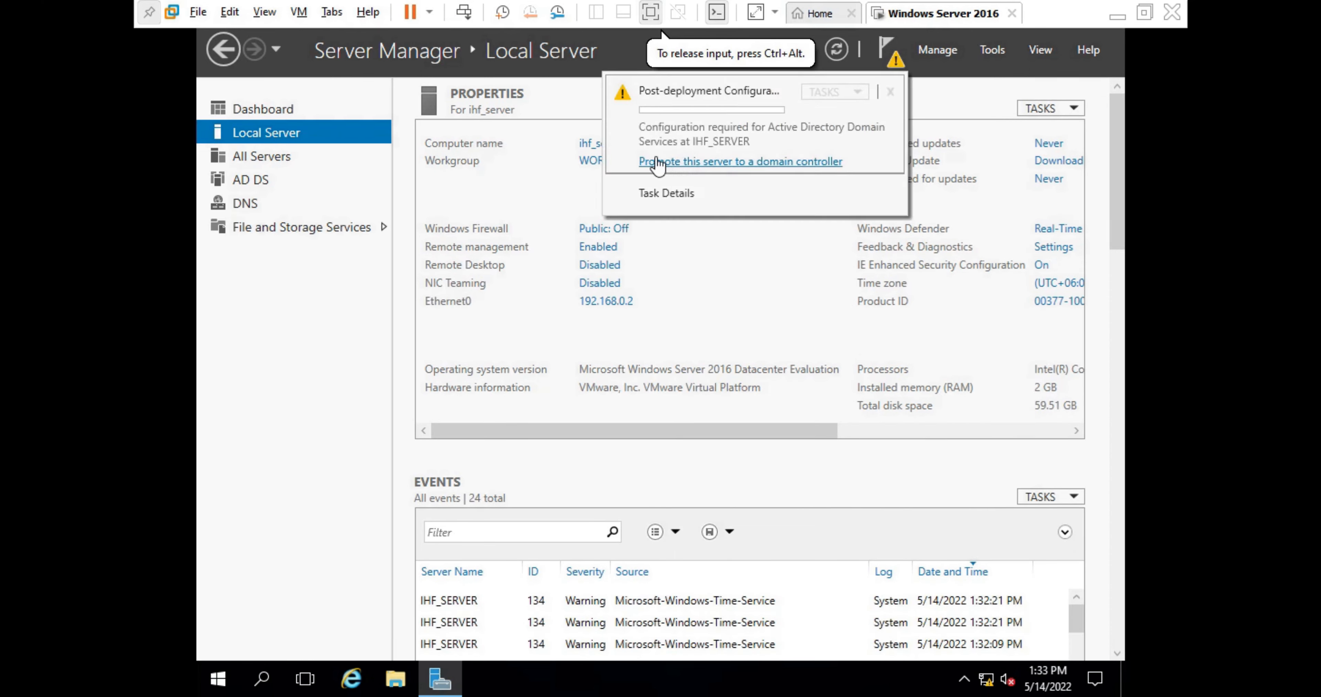
{"action": "left_click", "coordinate": [722, 162]}
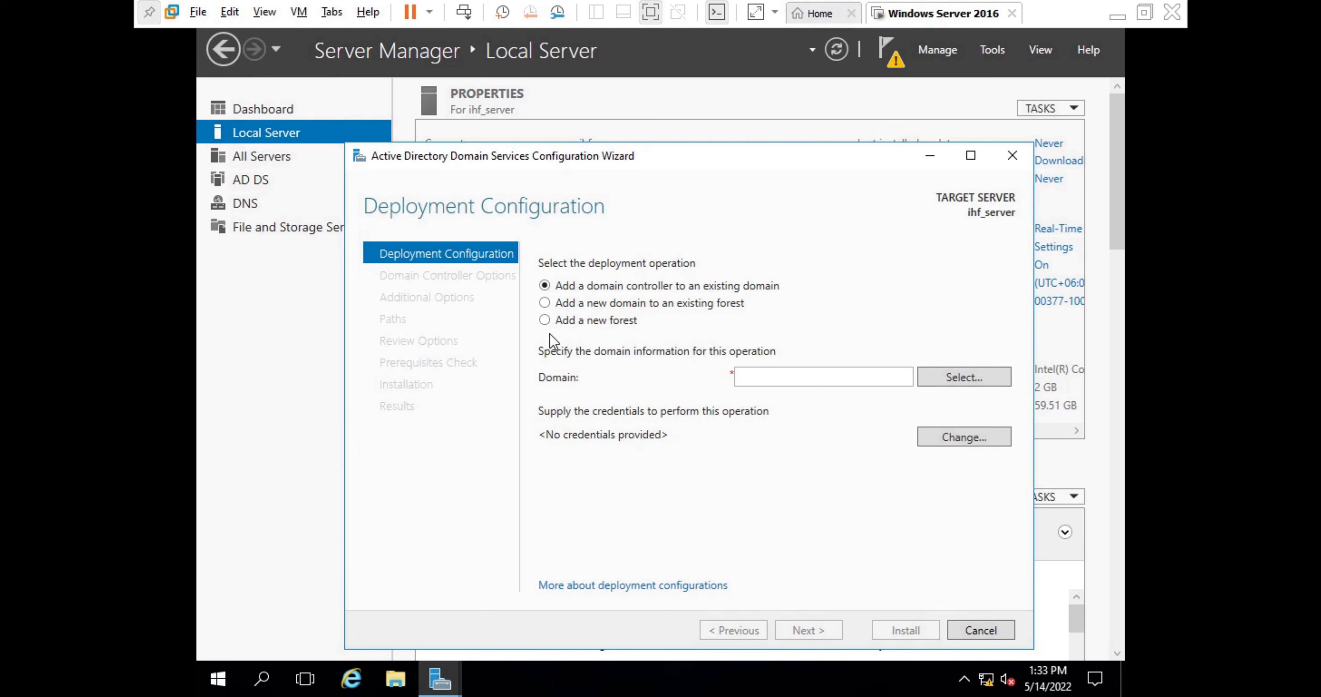
- Choose Add a new forest with root domain name ihf.com and proceed to the next page
{"action": "left_click", "coordinate": [545, 323]}
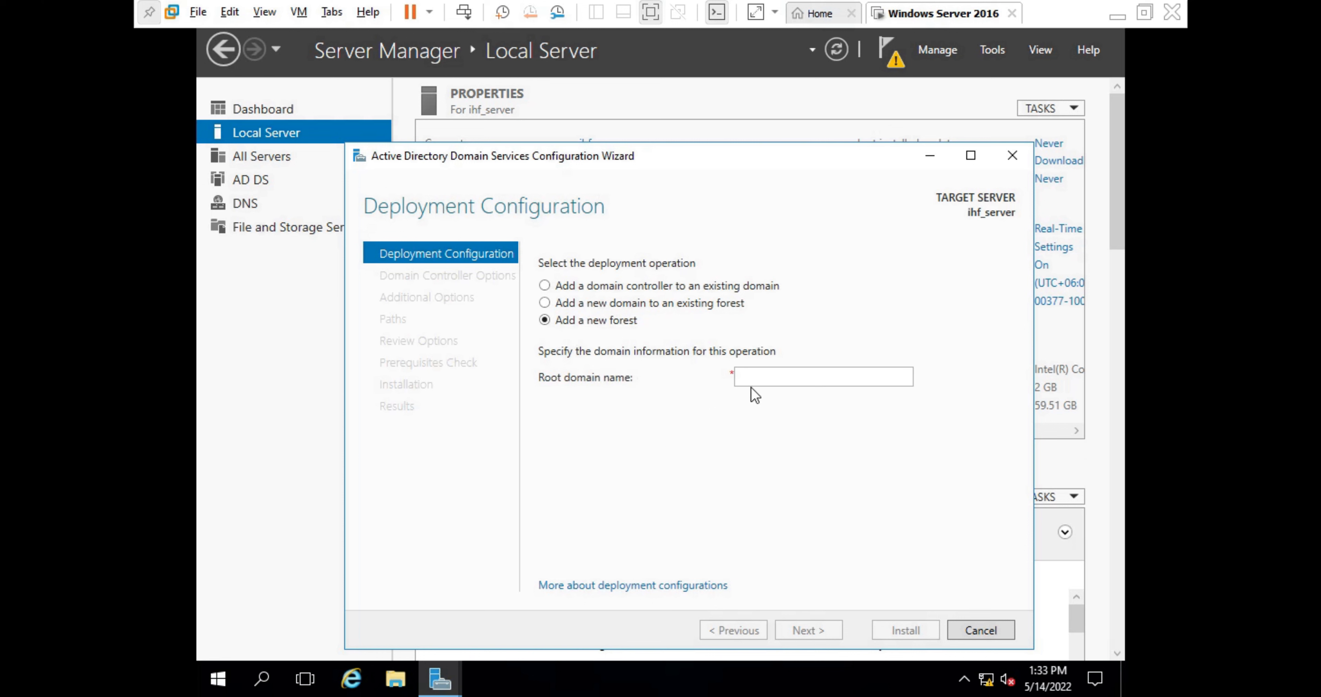
{"action": "left_click", "coordinate": [765, 379]}
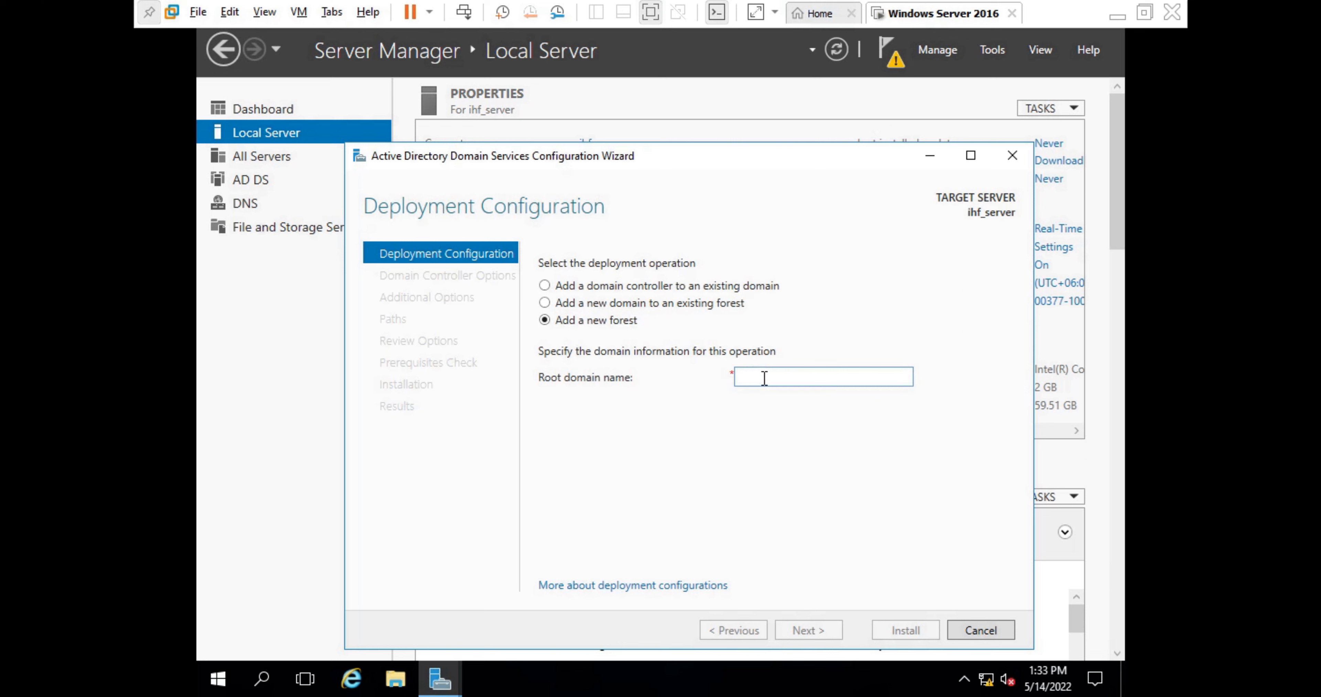
{"action": "type", "text": "i"}
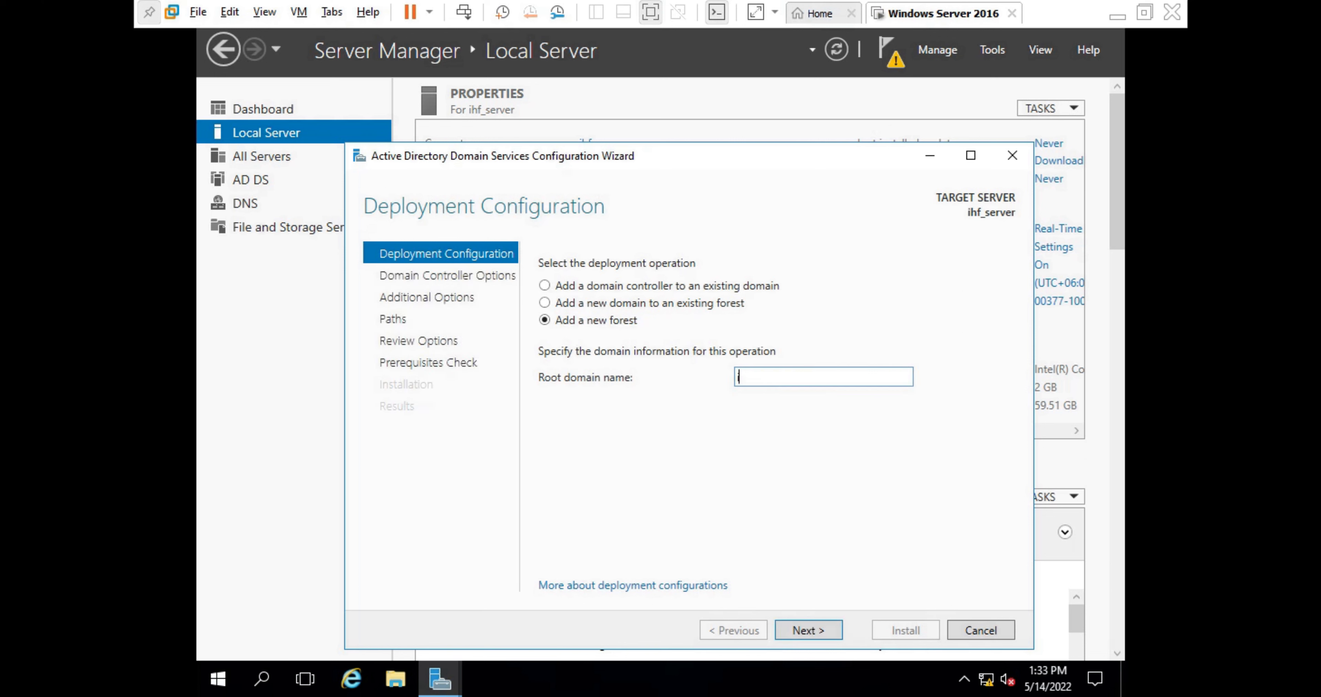
{"action": "type", "text": "hf.com"}
{"action": "key", "text": "Return"}
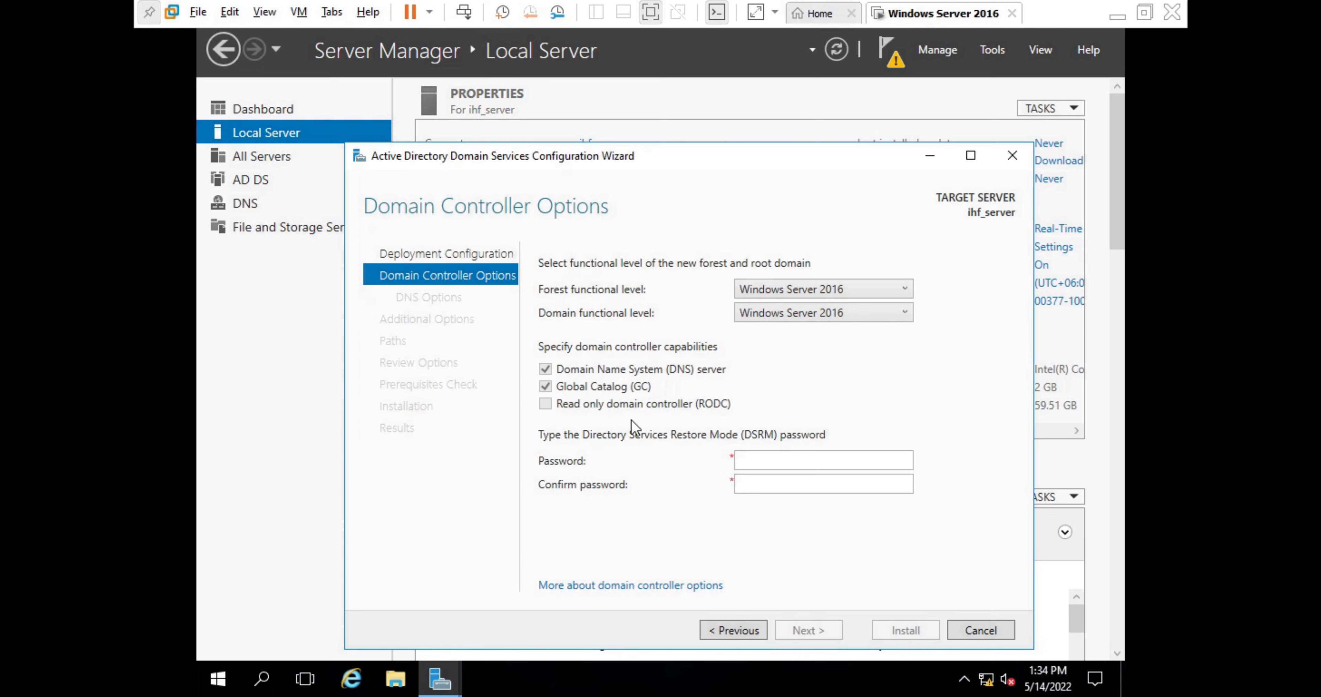
- Enter the Directory Services Restore Mode password and confirm it
{"action": "left_click", "coordinate": [788, 452]}
{"action": "type", "text": "••••"}
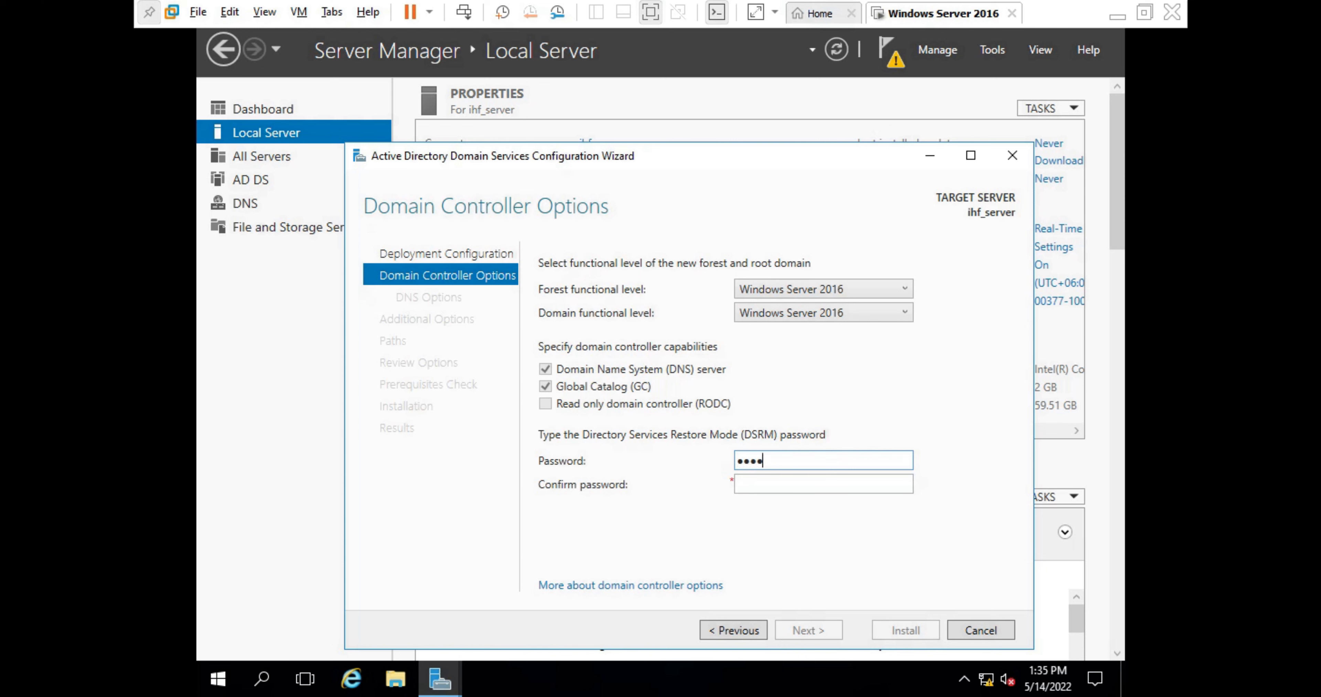
{"action": "type", "text": "••••"}
{"action": "left_click", "coordinate": [796, 491]}
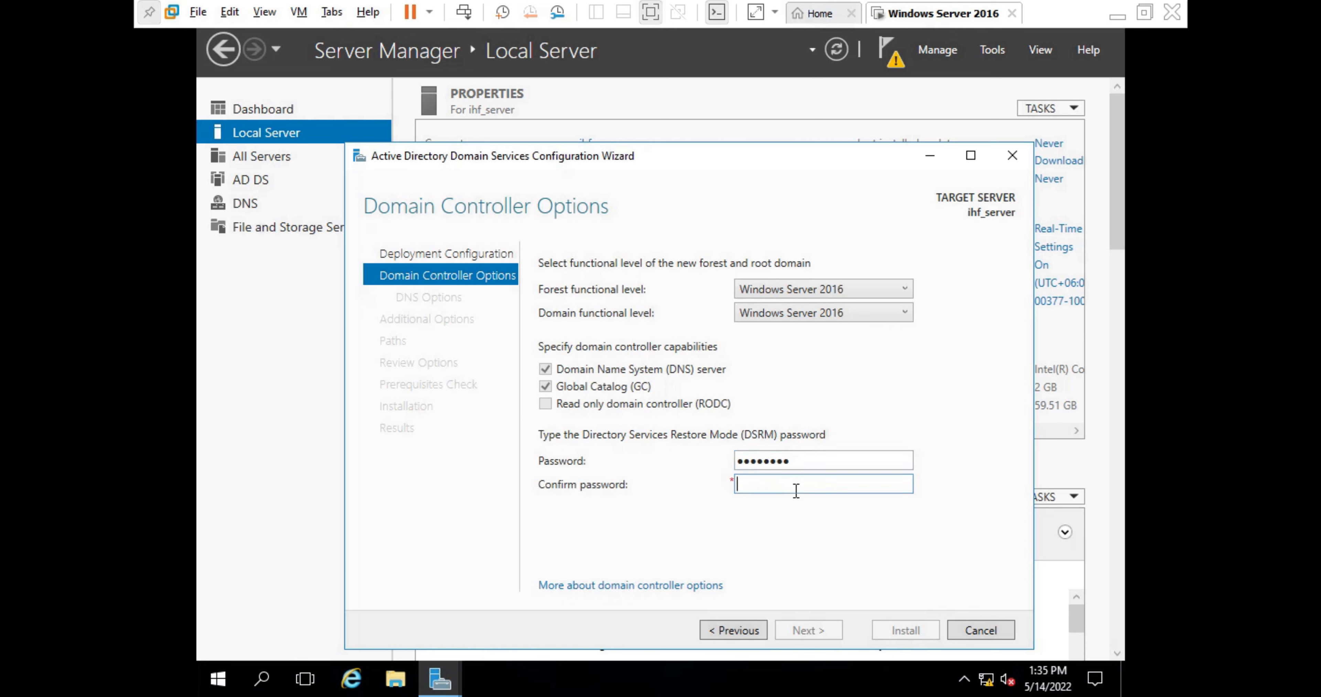
{"action": "type", "text": "••••••••"}
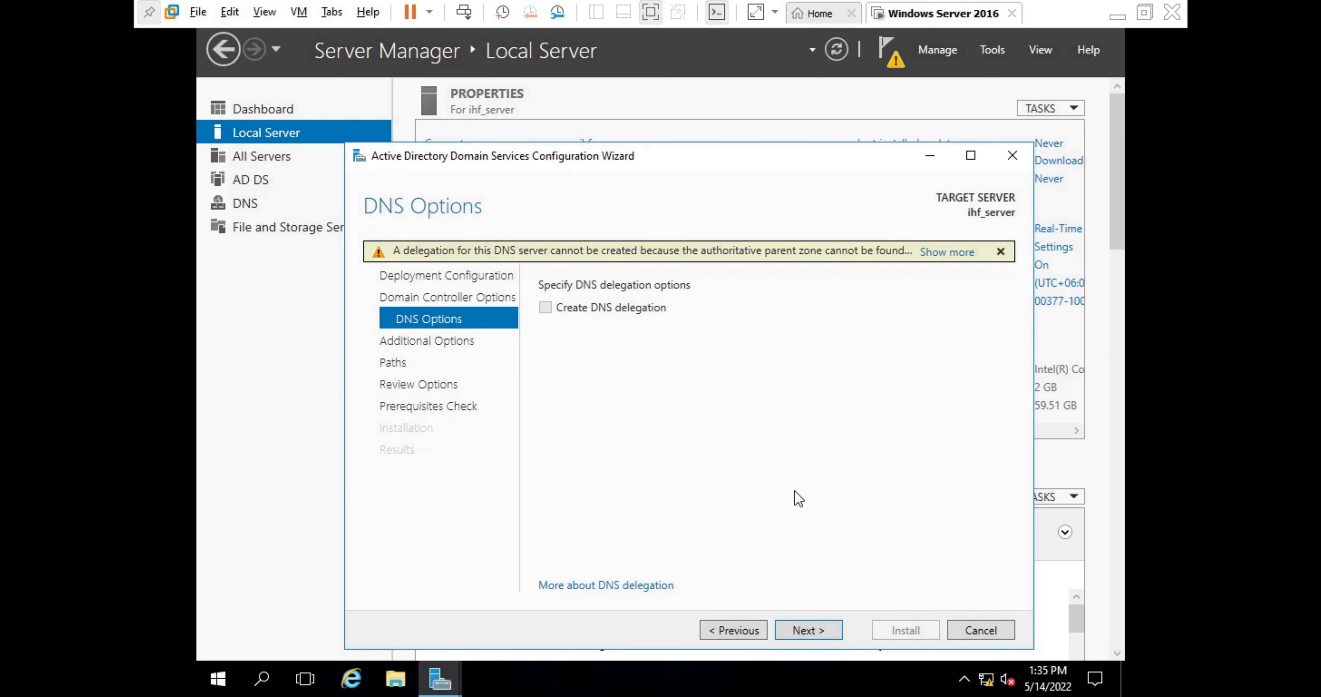
- Accept the DNS options, NetBIOS name IHF and default NTDS and SYSVOL folder paths
{"action": "key", "text": "Return"}
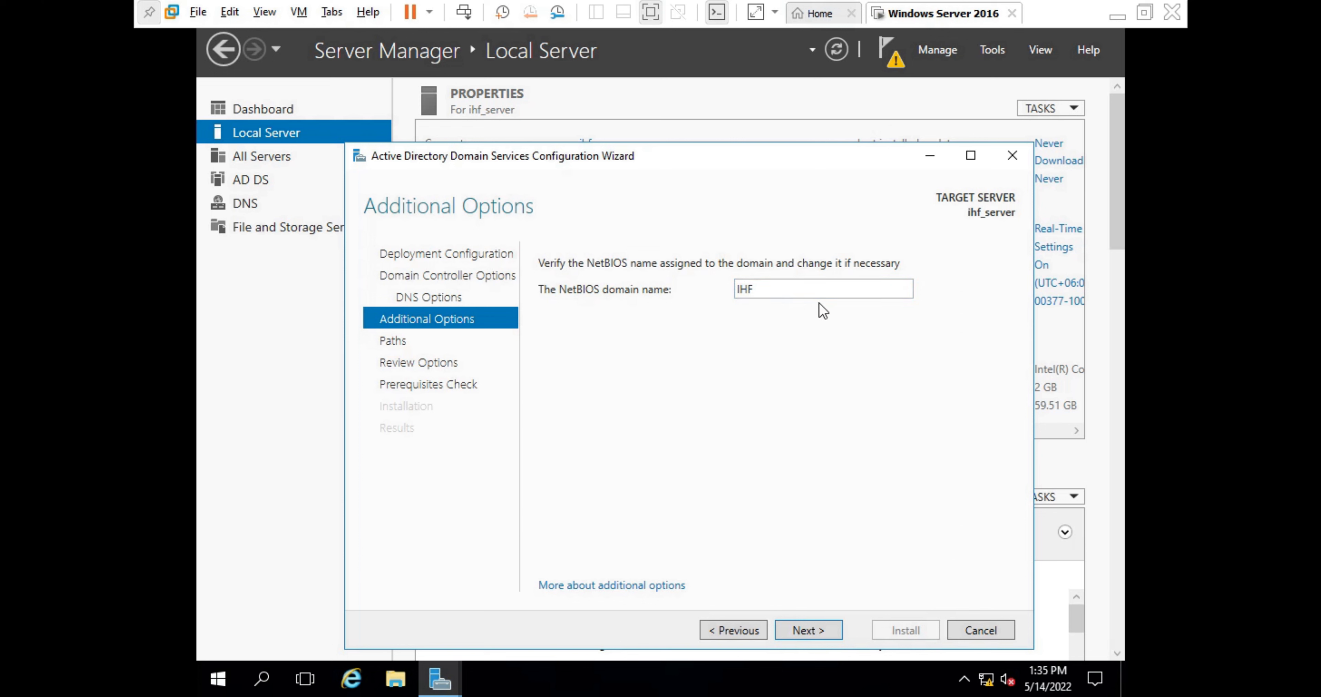
{"action": "left_click", "coordinate": [826, 638]}
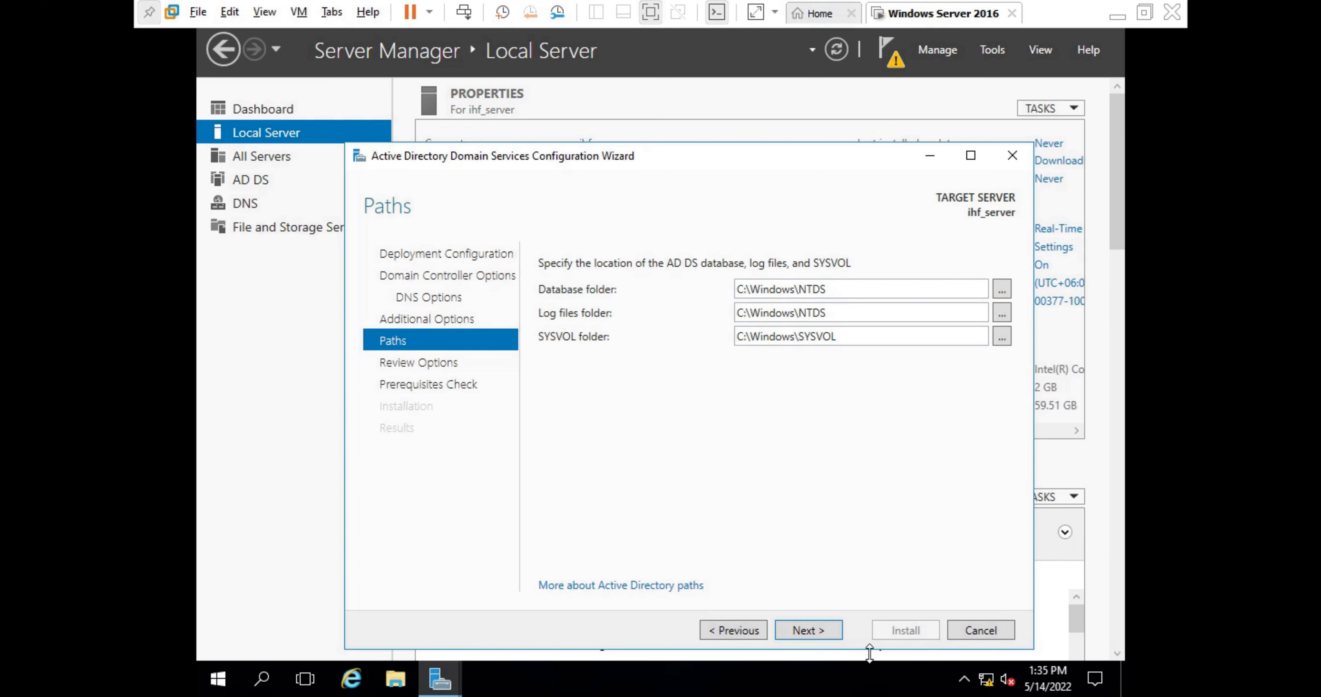
{"action": "left_click", "coordinate": [808, 629]}
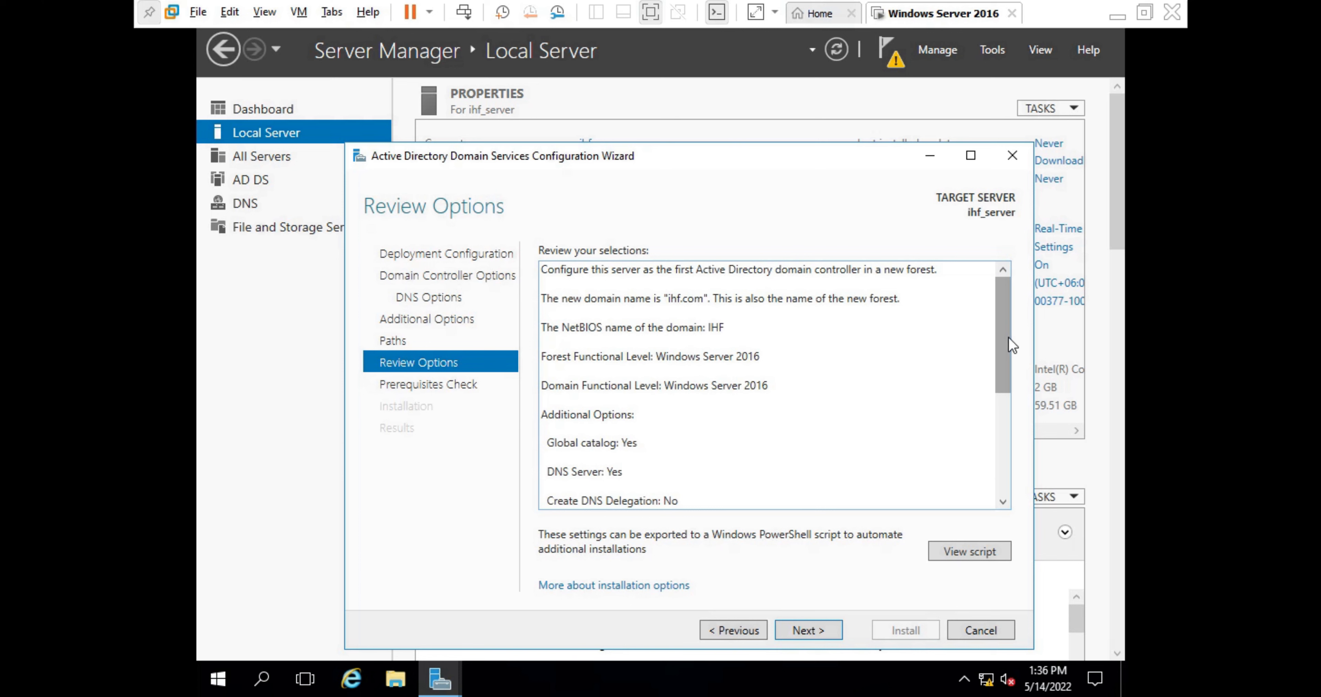
- Review the new forest ihf.com summary and run the prerequisites check
{"action": "left_click_drag", "start_coordinate": [1008, 336], "coordinate": [1012, 489]}
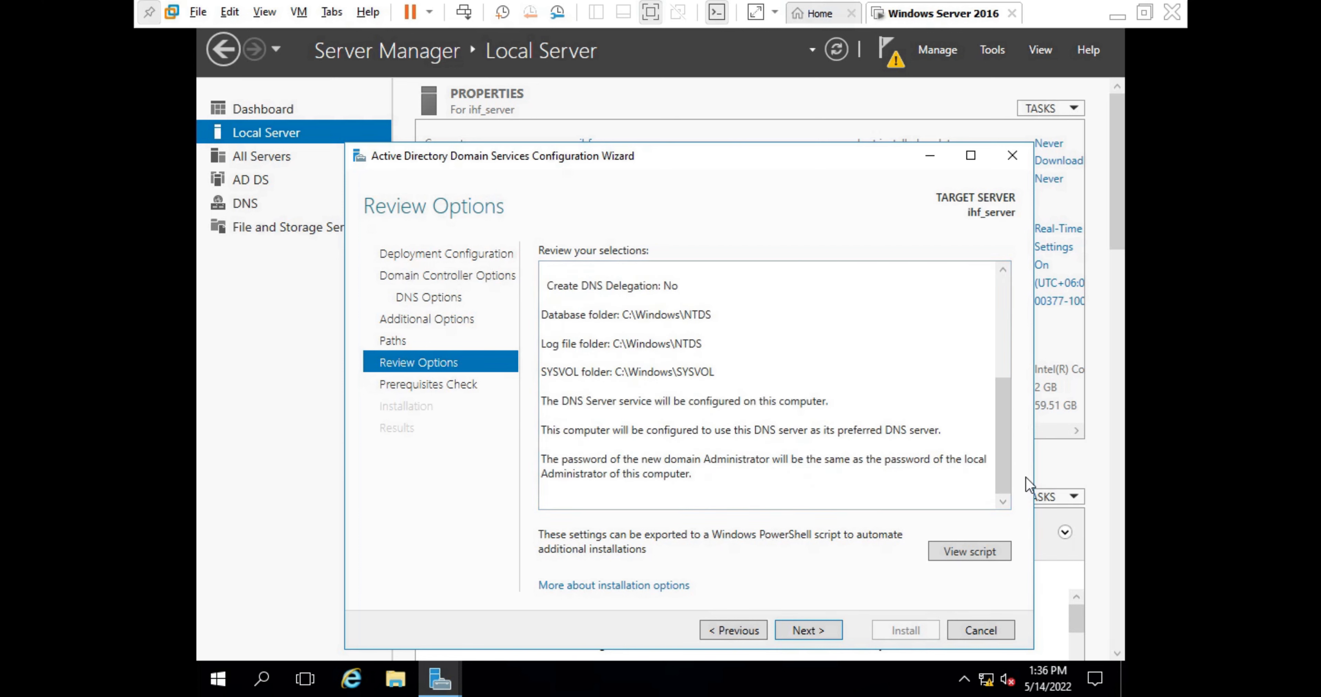
{"action": "left_click", "coordinate": [808, 630]}
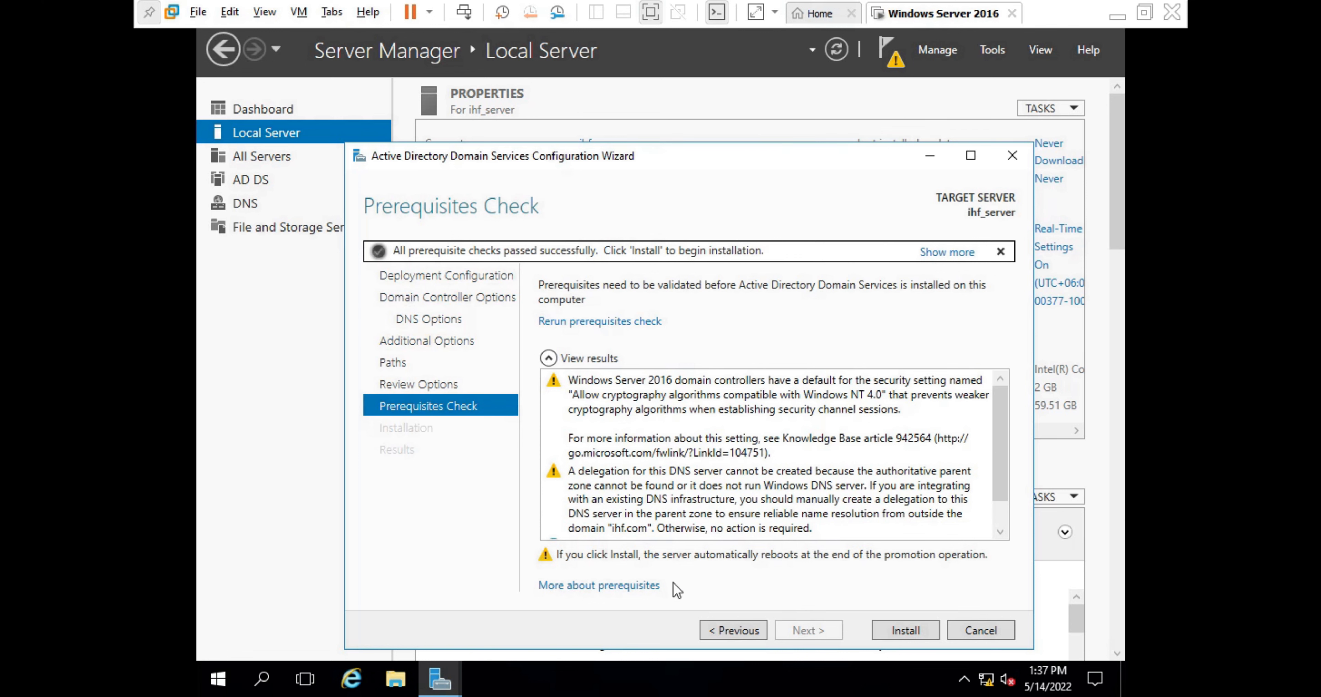
- Install AD DS to promote ihf_server to a domain controller
{"action": "left_click", "coordinate": [923, 622]}
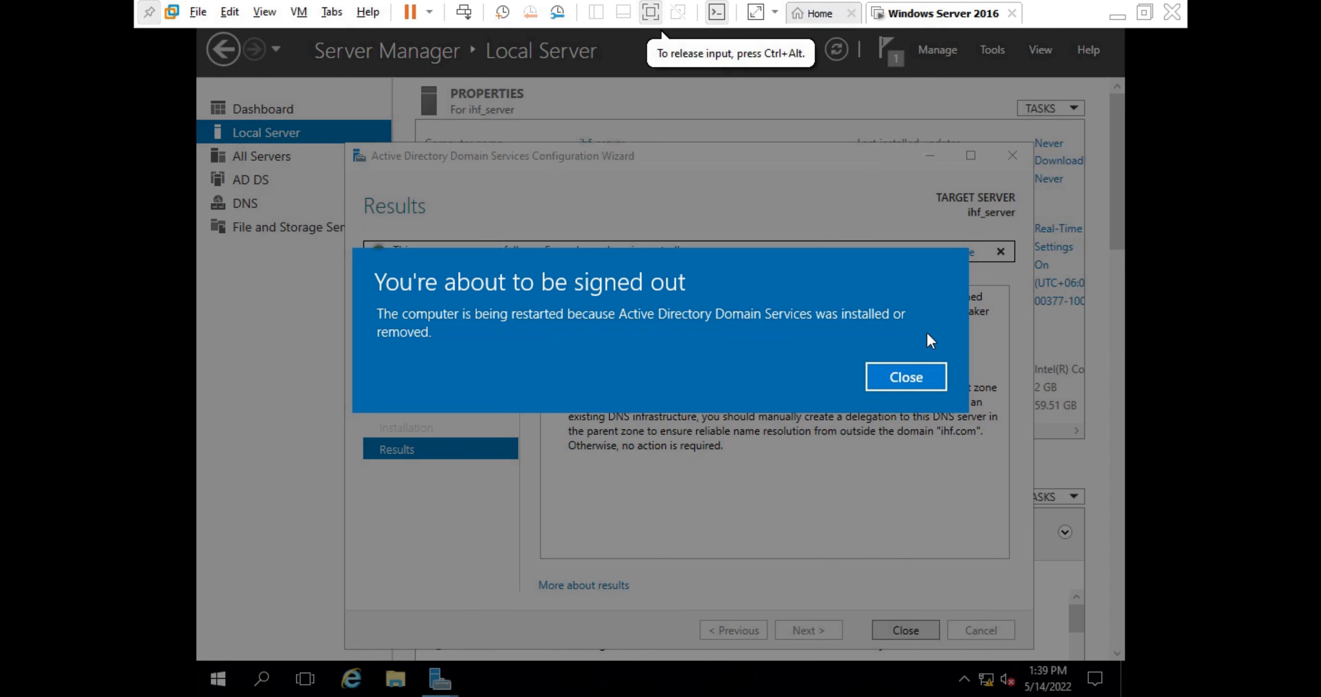
- Dismiss the sign-out notice, close the wizard, and check Server Manager notifications
{"action": "left_click", "coordinate": [906, 377]}
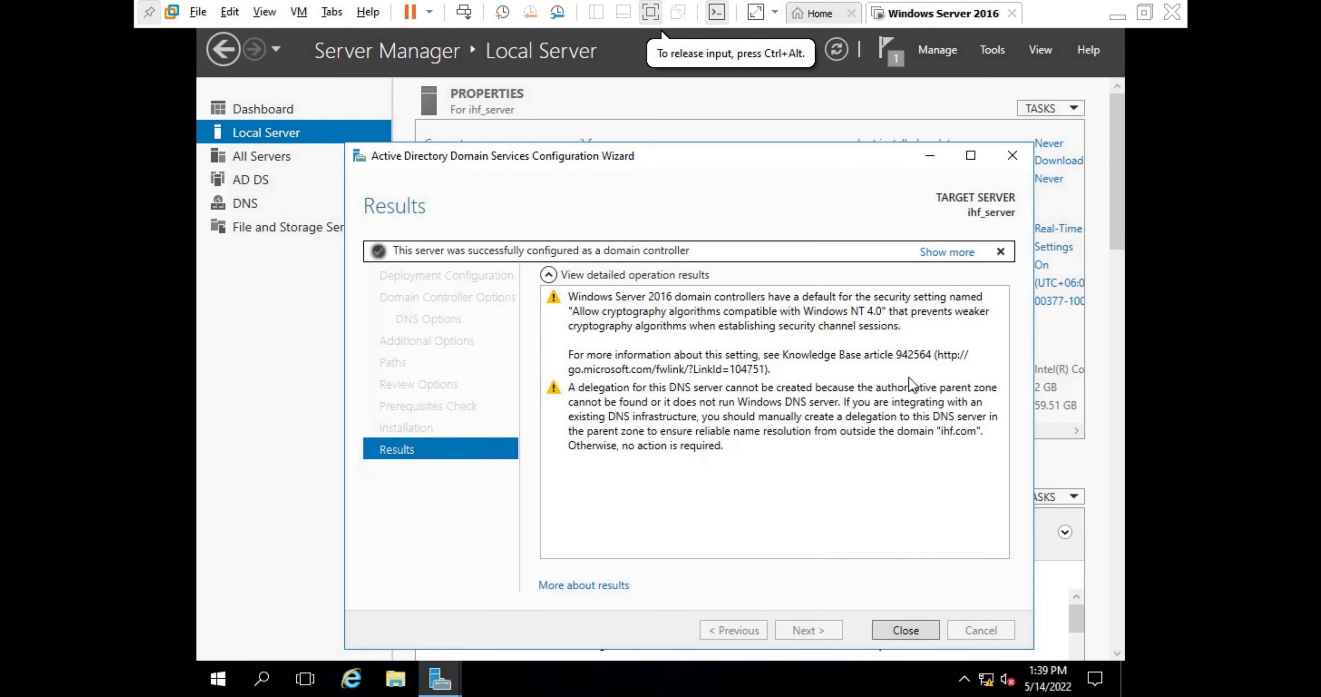
{"action": "left_click", "coordinate": [897, 631]}
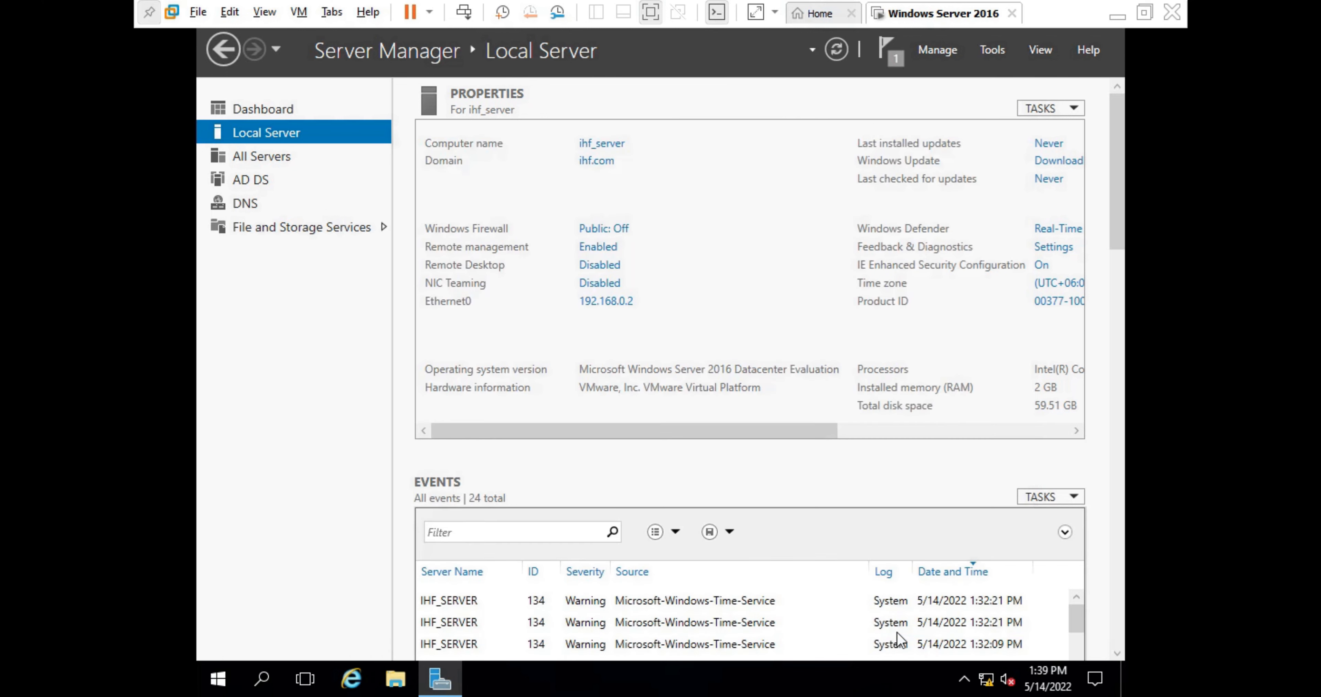
{"action": "left_click", "coordinate": [900, 60]}
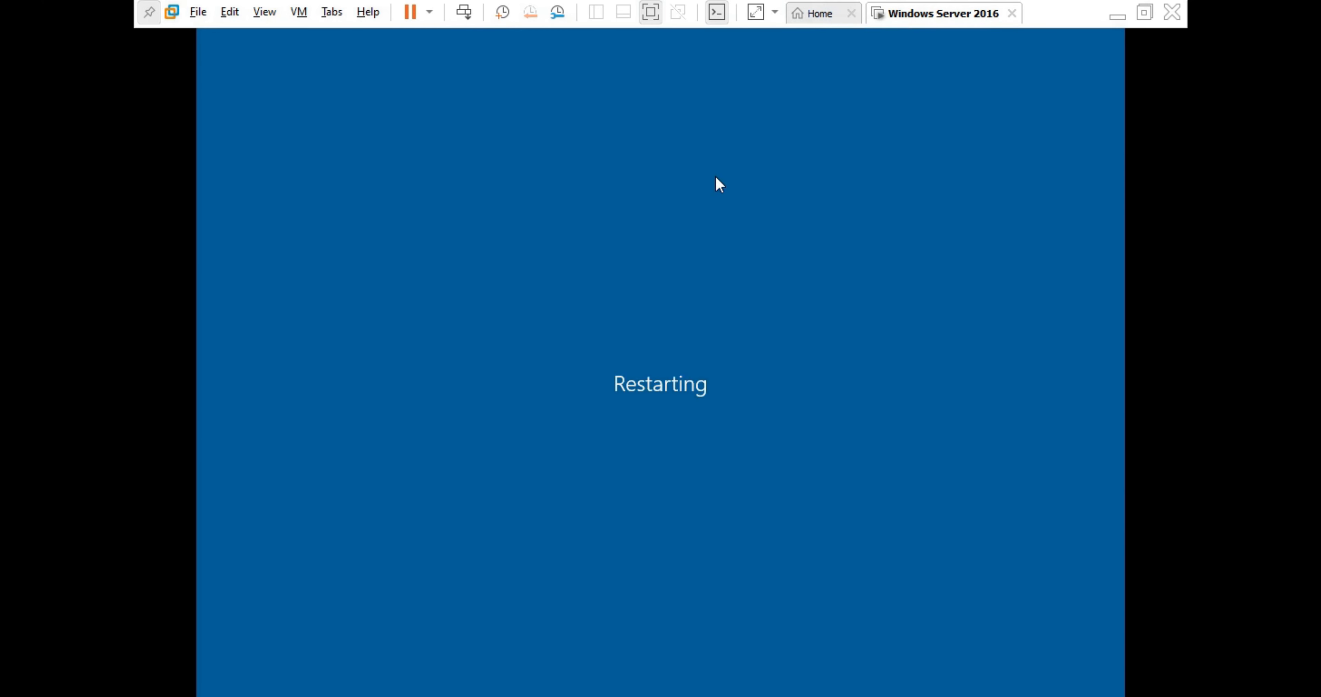
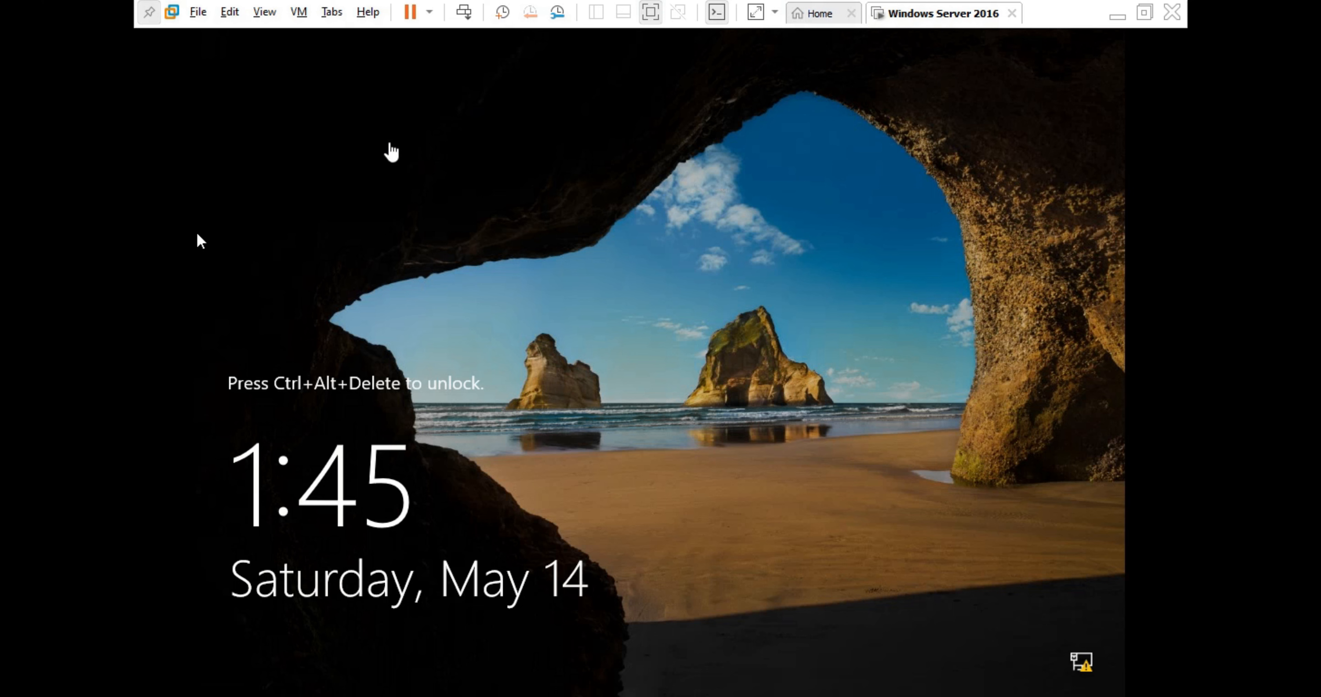
- Send Ctrl+Alt+Del to the guest and sign in as domain administrator with the account password
{"action": "left_click", "coordinate": [461, 12]}
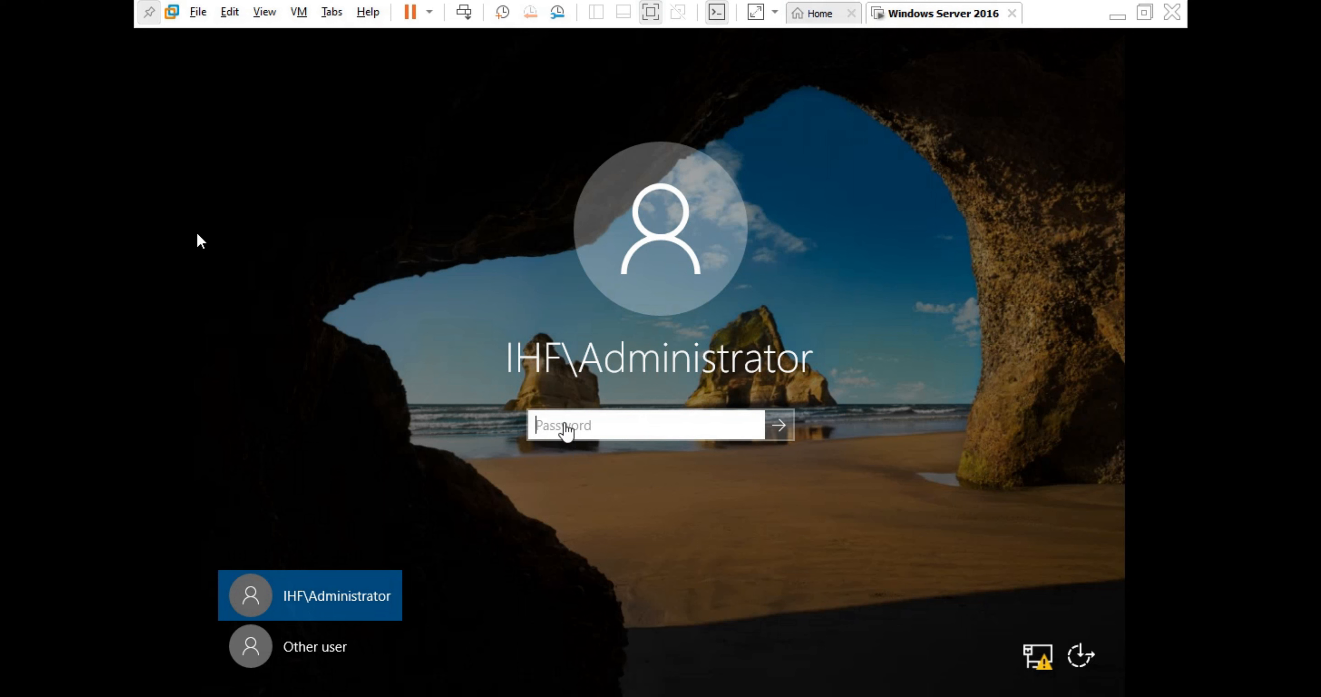
{"action": "left_click", "coordinate": [565, 425]}
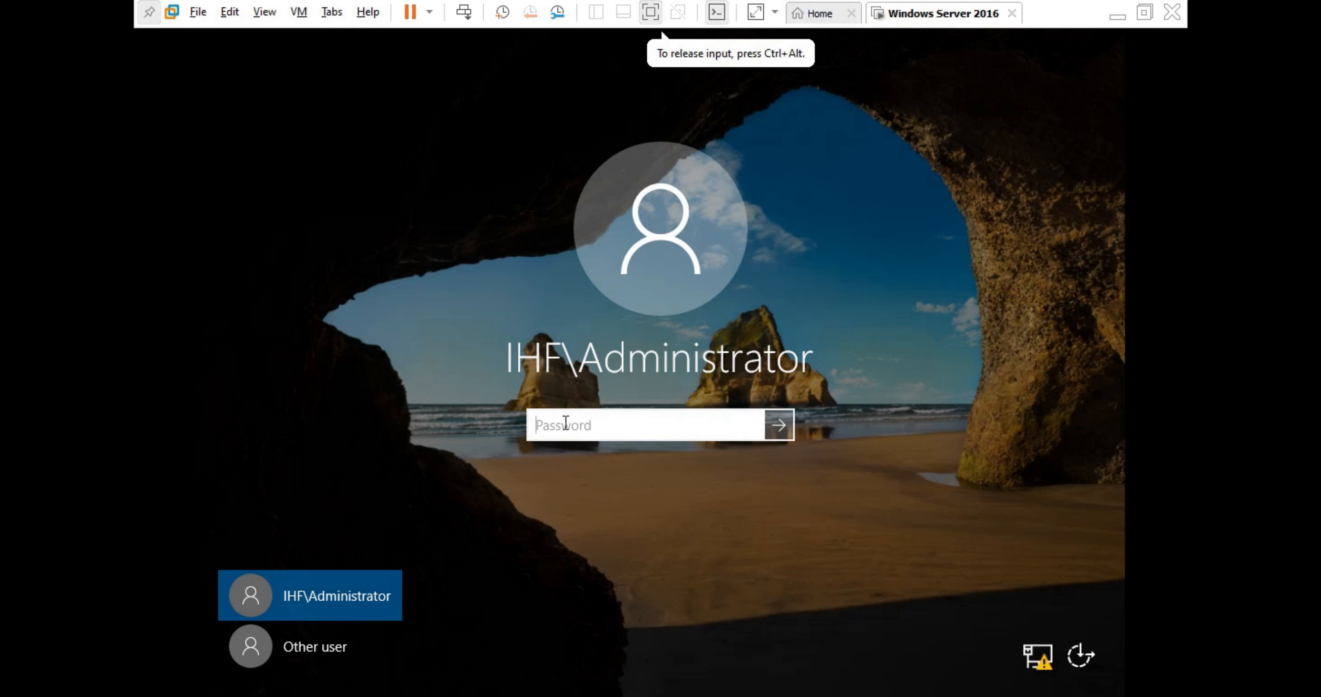
{"action": "type", "text": "••••"}
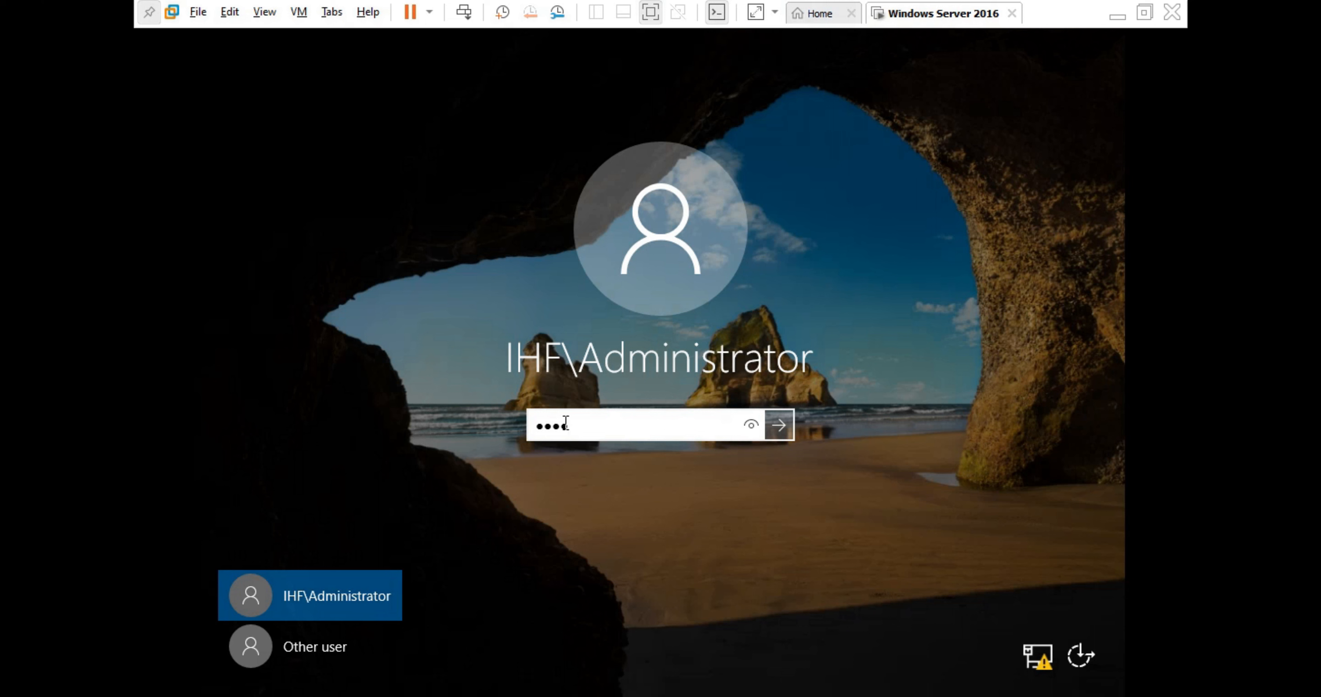
{"action": "type", "text": "••••"}
{"action": "key", "text": "Return"}
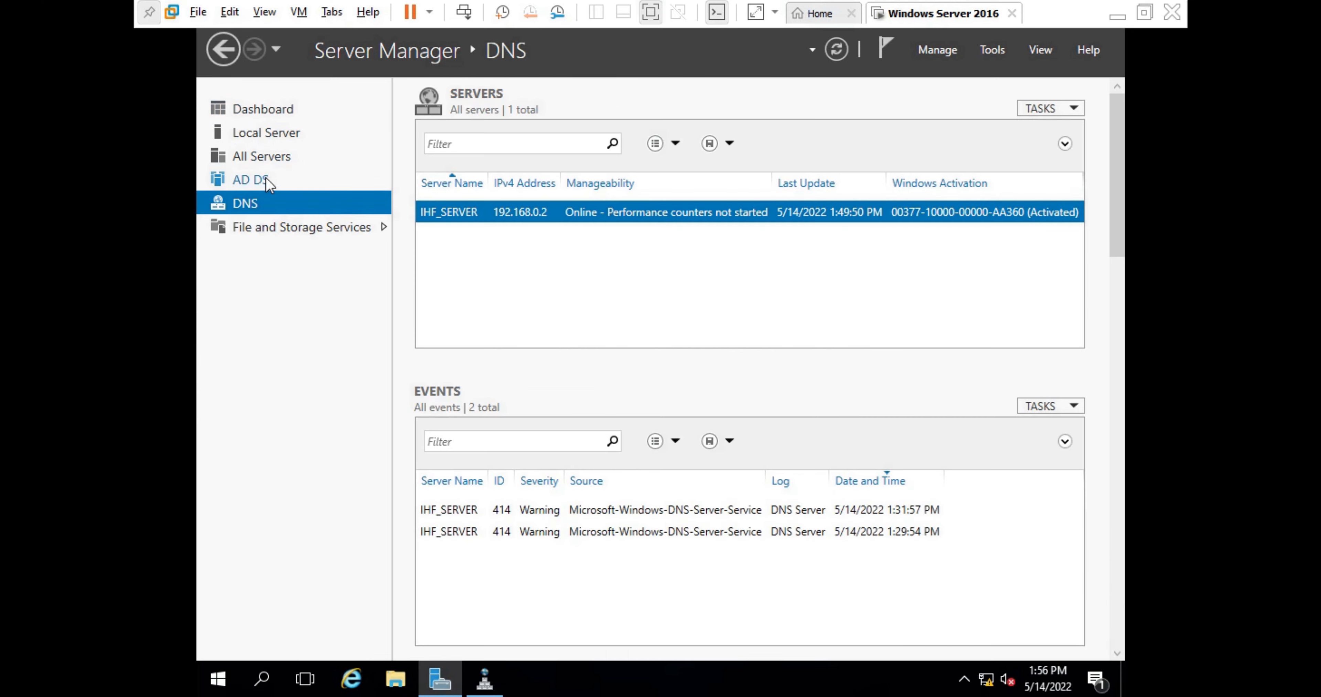
- Go to Local Server and launch Add Roles and Features from the Manage menu
{"action": "left_click", "coordinate": [268, 181]}
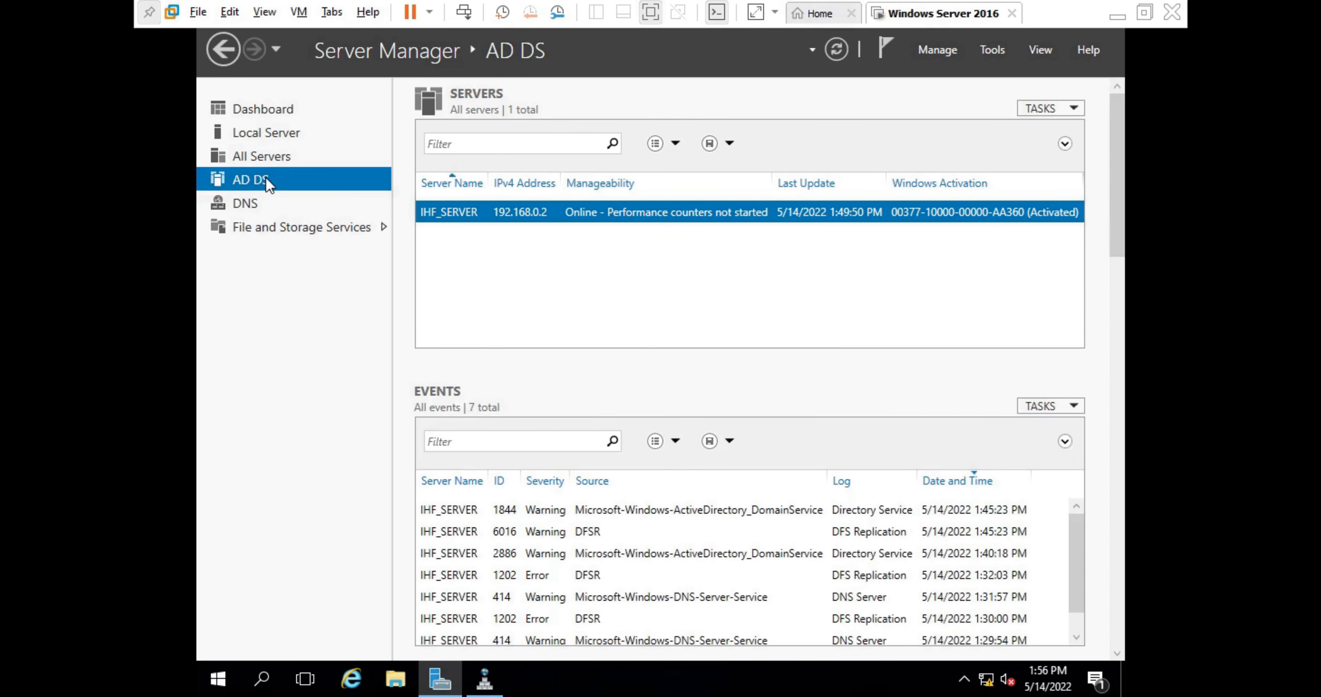
{"action": "left_click", "coordinate": [255, 129]}
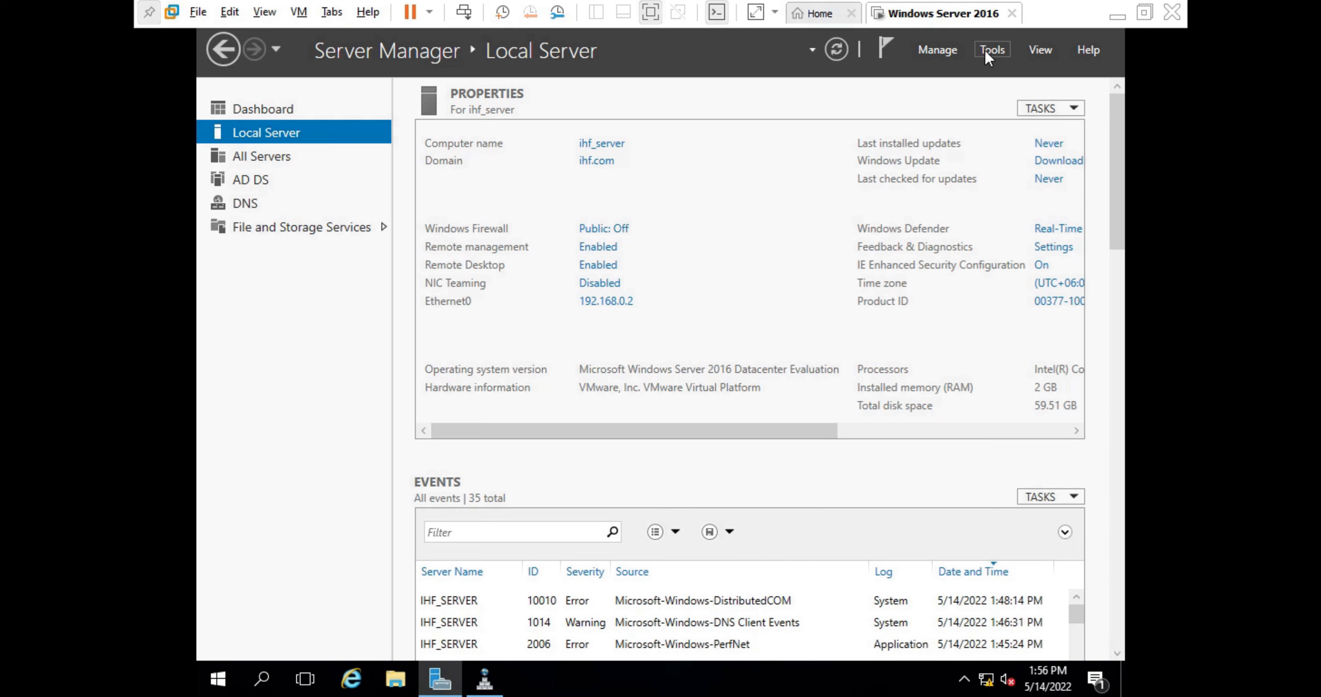
{"action": "left_click", "coordinate": [985, 50]}
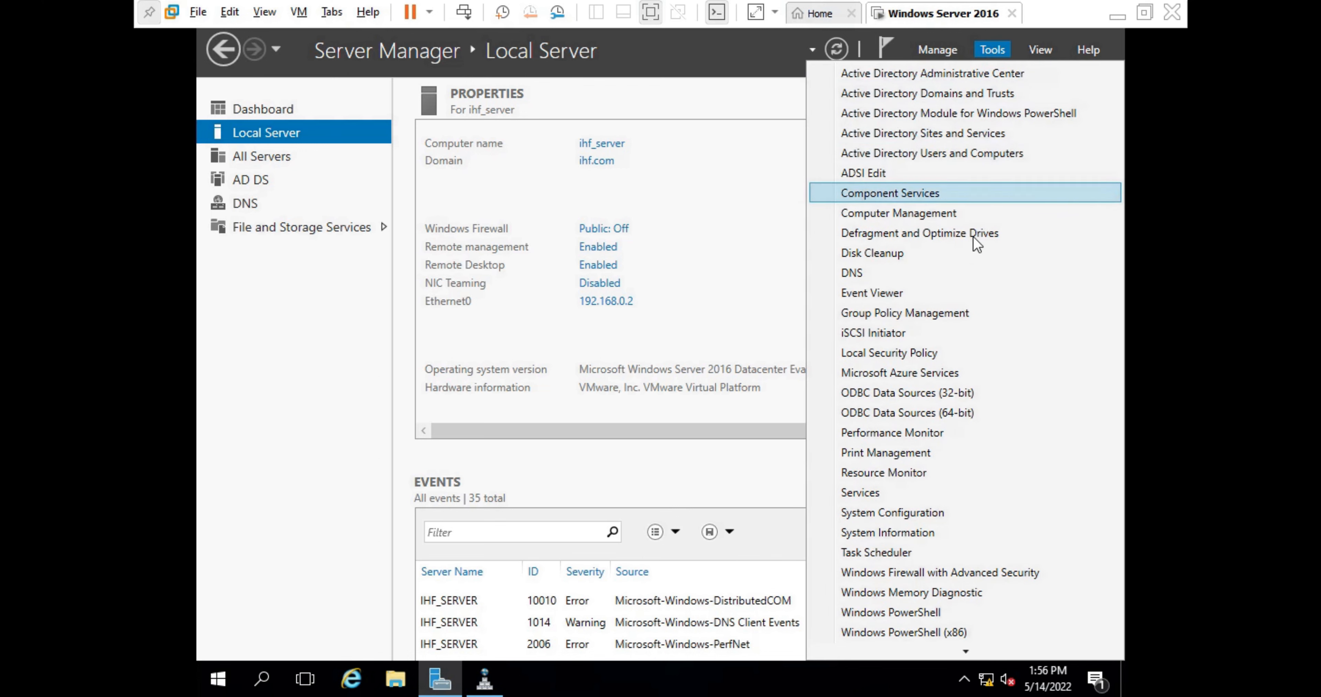
{"action": "left_click", "coordinate": [949, 45]}
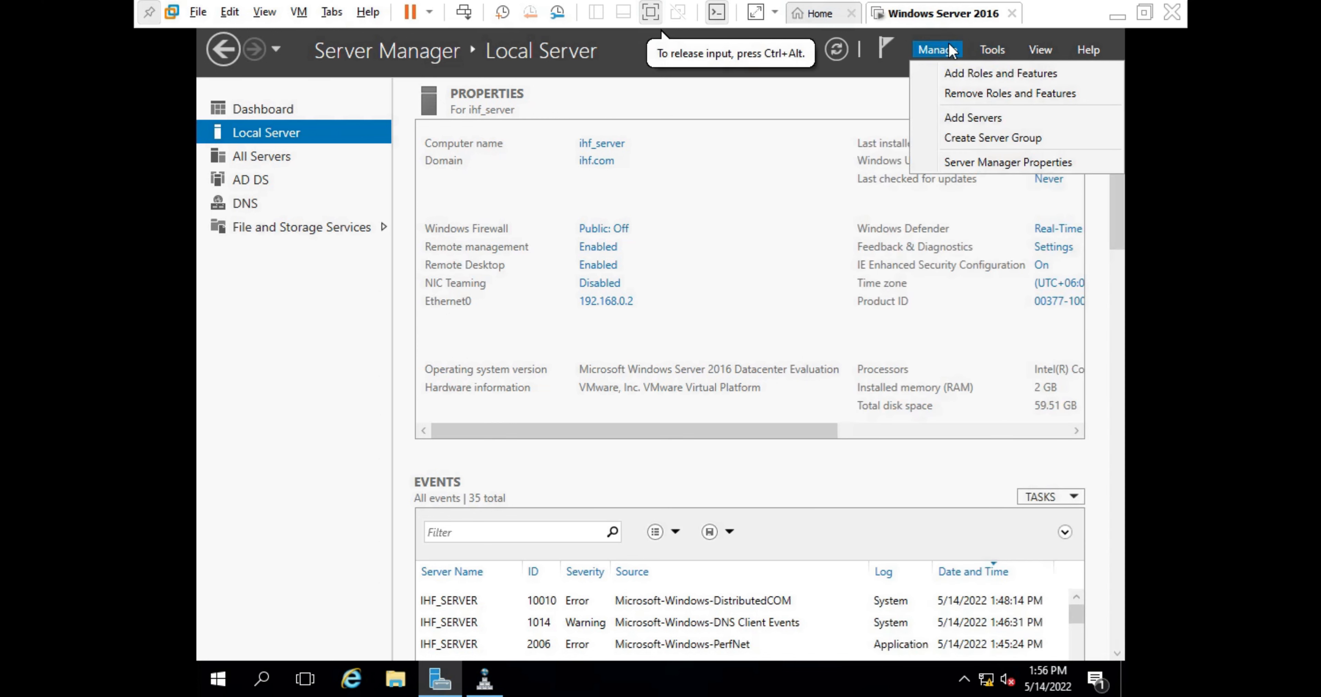
{"action": "left_click", "coordinate": [957, 73]}
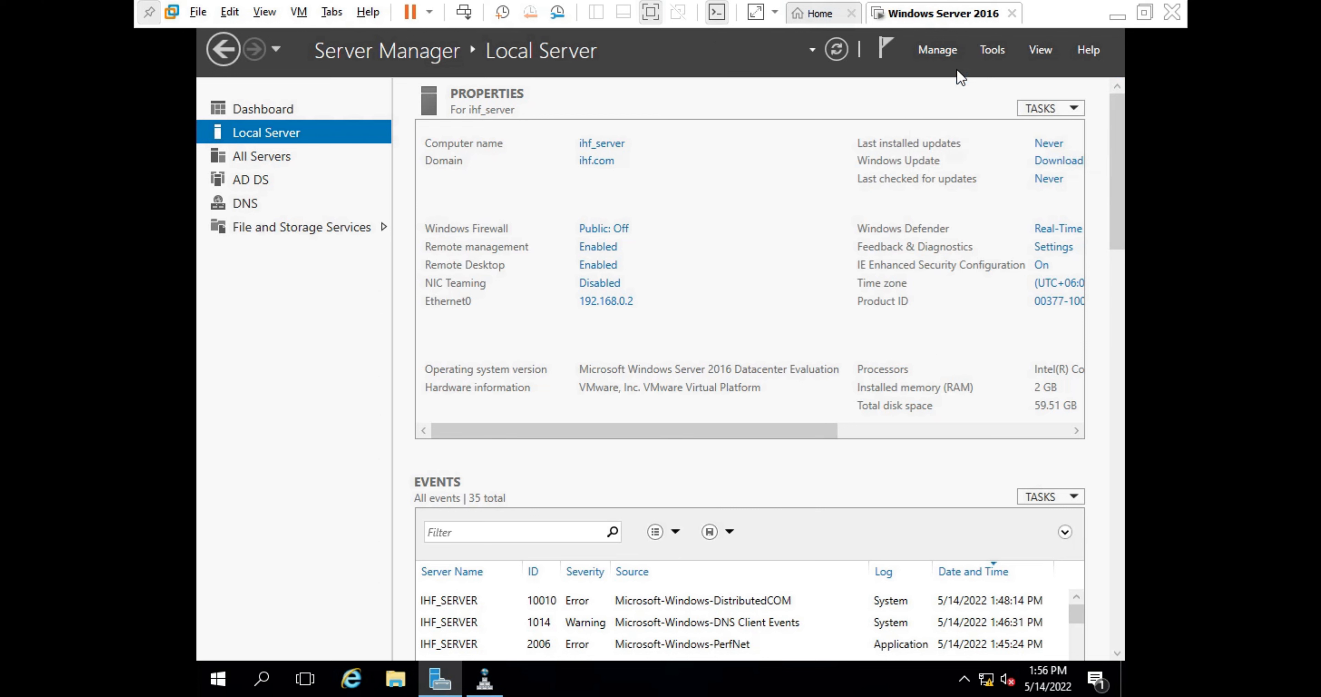
{"action": "left_click", "coordinate": [929, 52]}
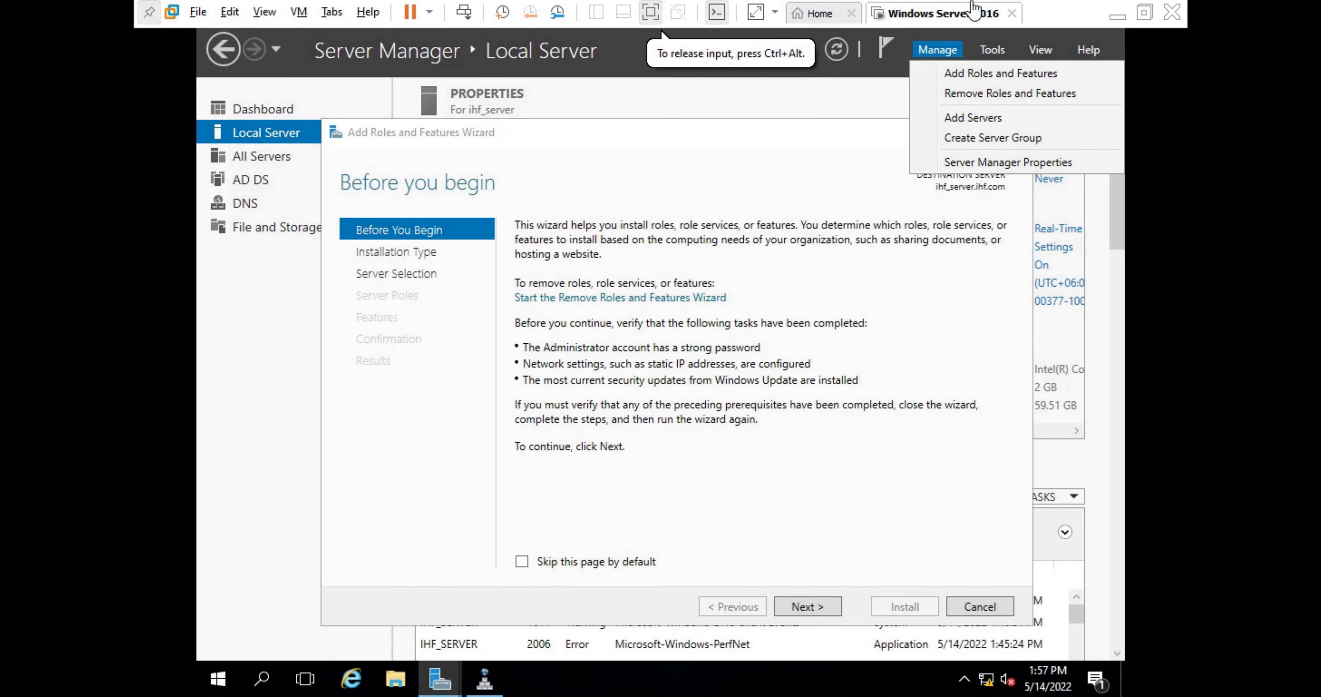
- Close DNS Manager and advance the wizard to the Select server roles page
{"action": "left_click", "coordinate": [486, 686]}
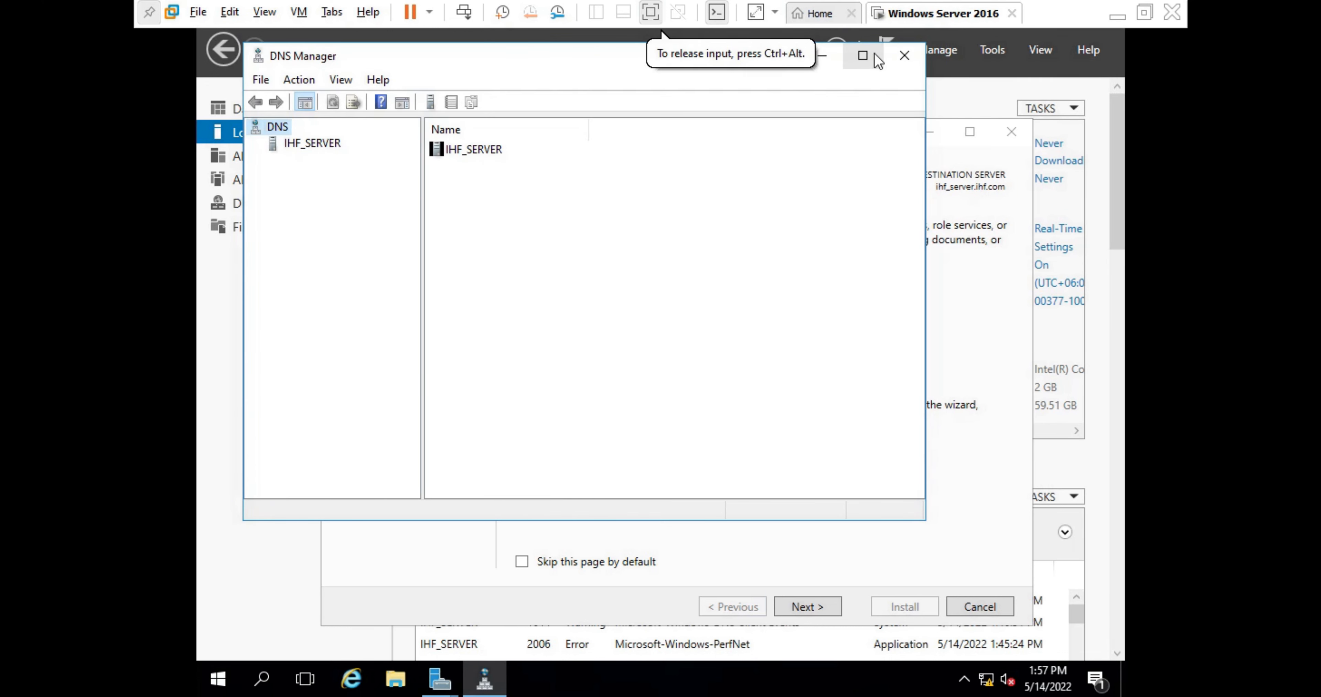
{"action": "left_click", "coordinate": [903, 60]}
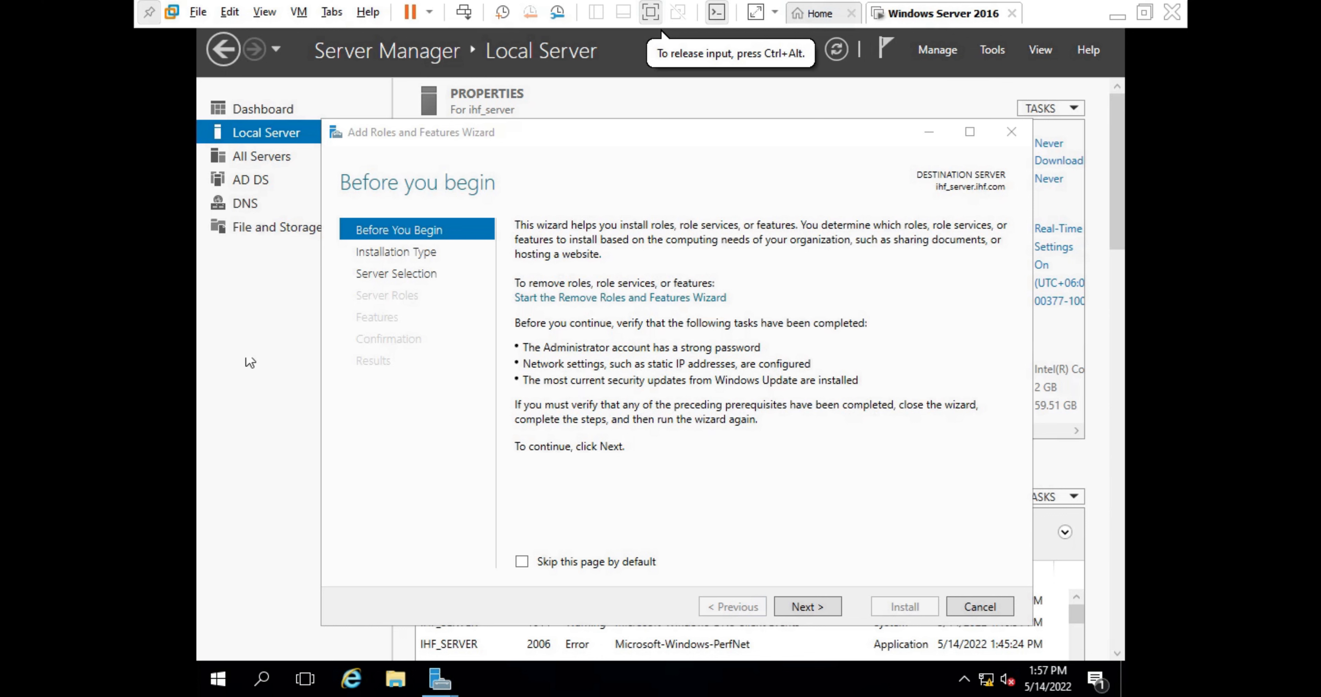
{"action": "left_click", "coordinate": [810, 603]}
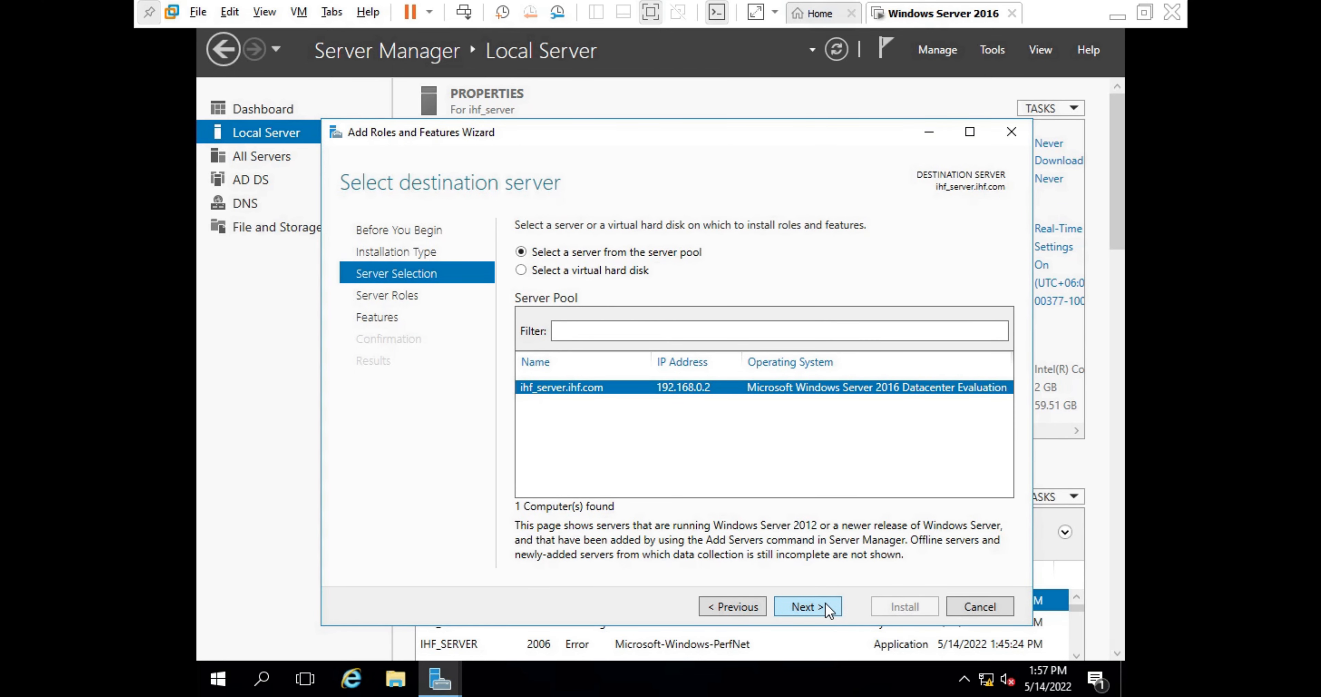
{"action": "left_click", "coordinate": [826, 605]}
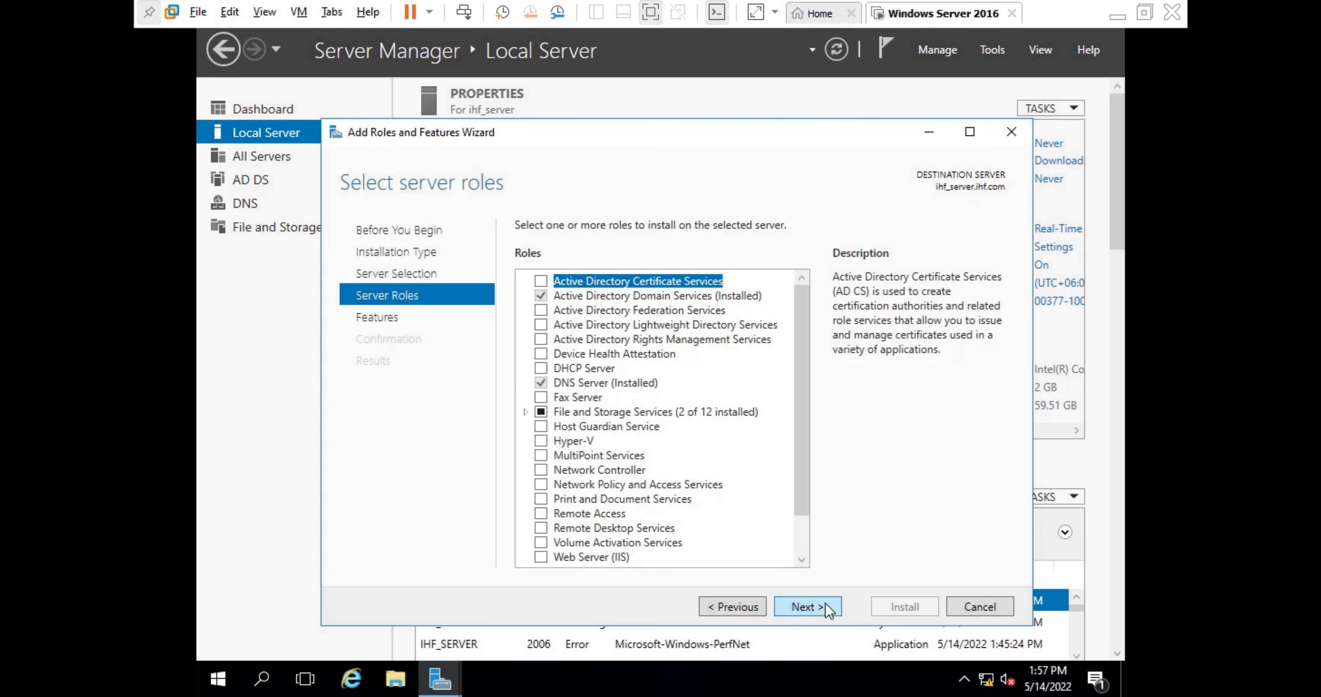
- Select DHCP Server with its management tools and continue to Select features
{"action": "left_click", "coordinate": [541, 369]}
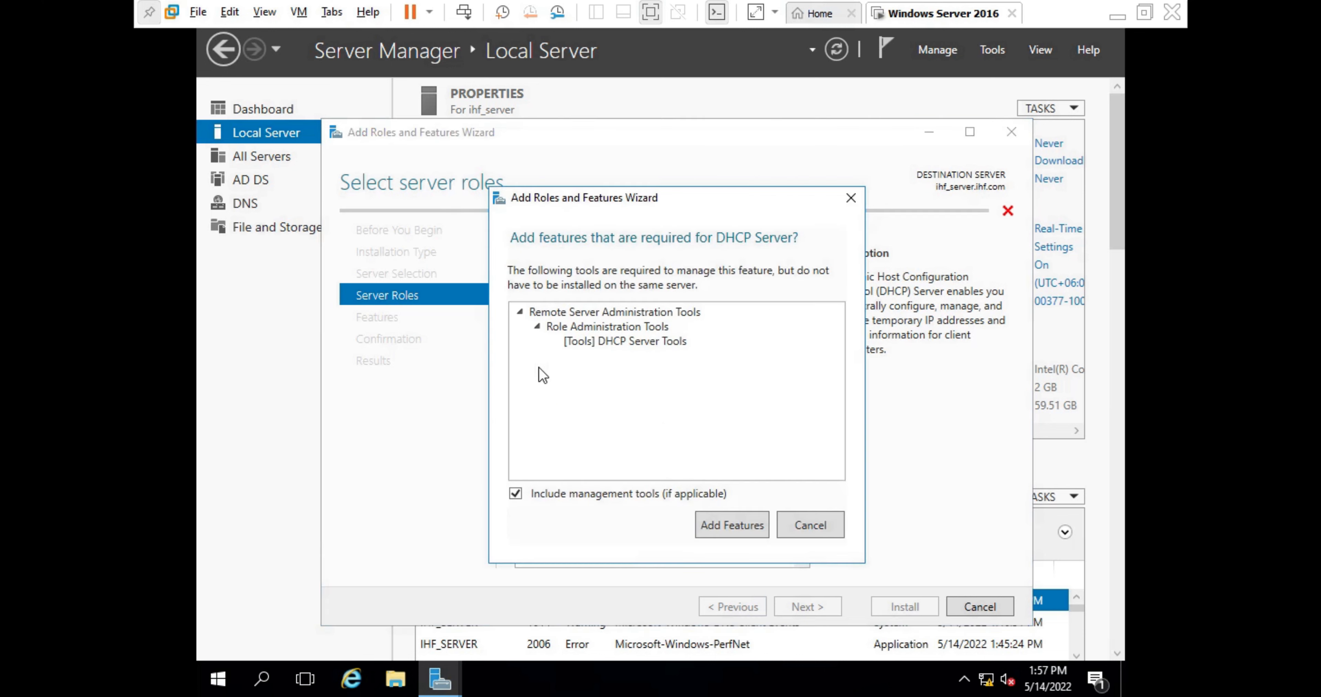
{"action": "left_click", "coordinate": [734, 512]}
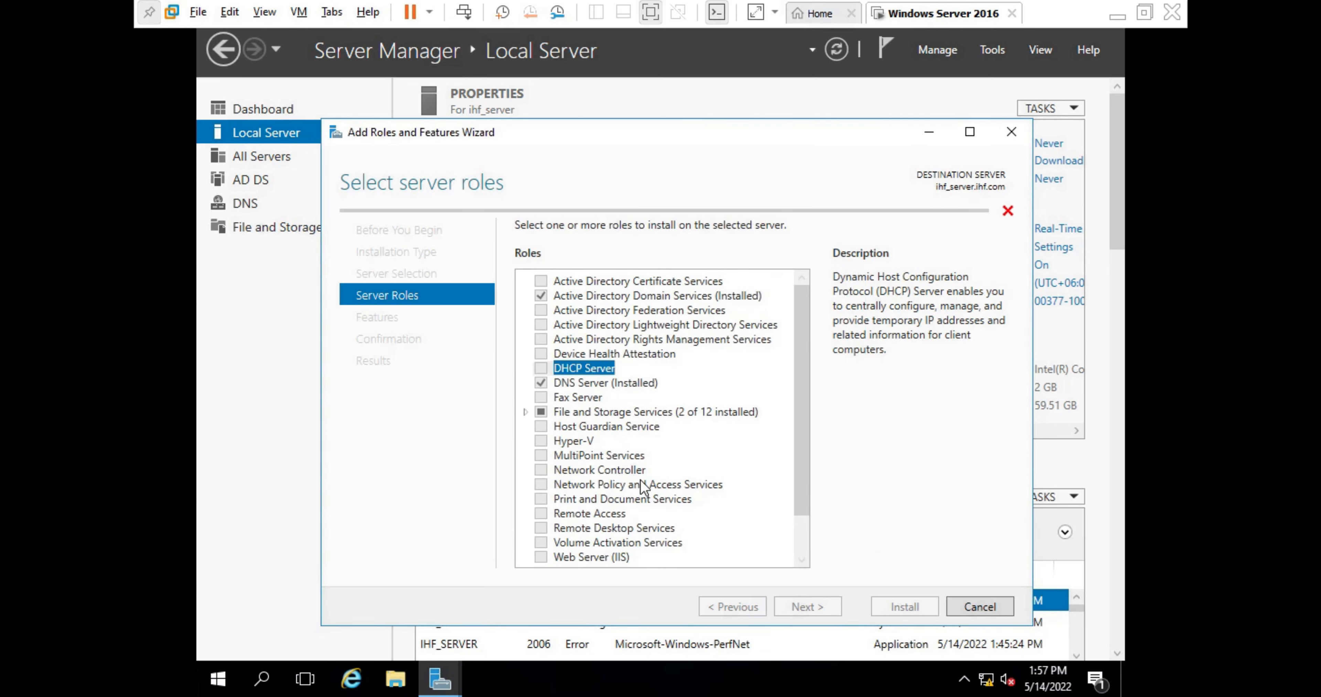
{"action": "left_click", "coordinate": [809, 601]}
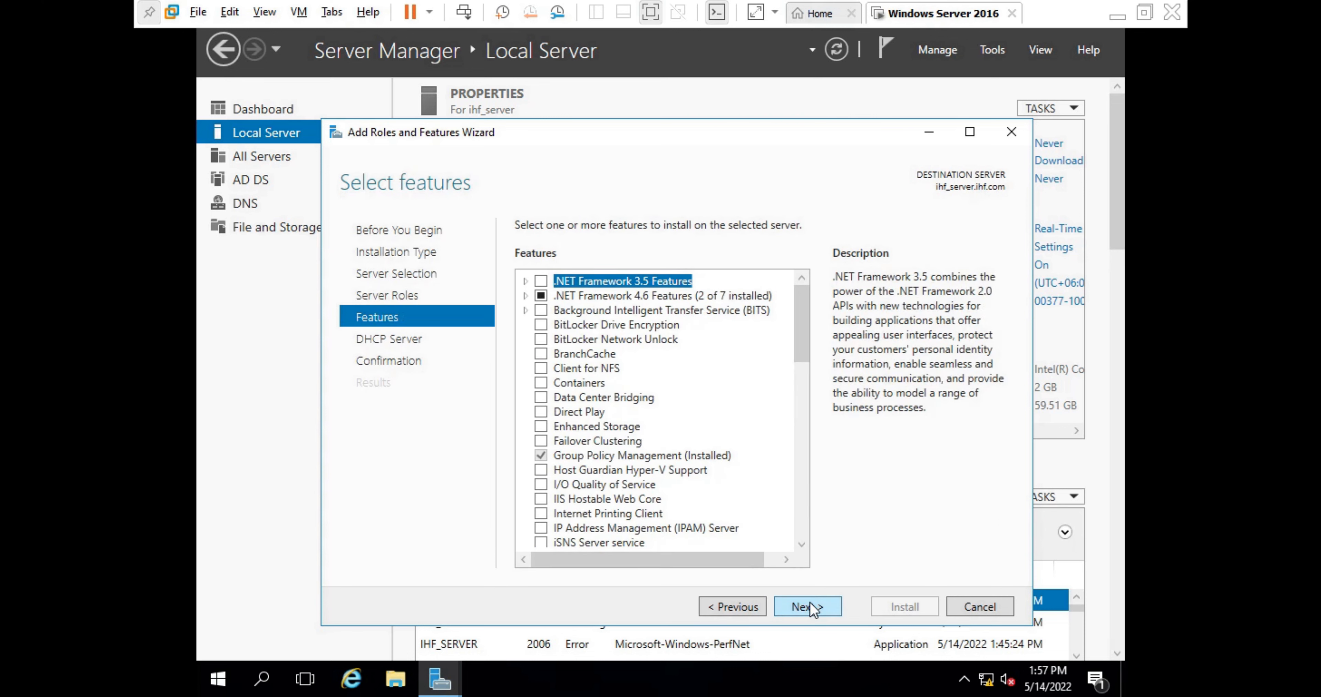
- Skip past the DHCP Server notes and enable automatic restart of the destination server if required
{"action": "left_click", "coordinate": [809, 601]}
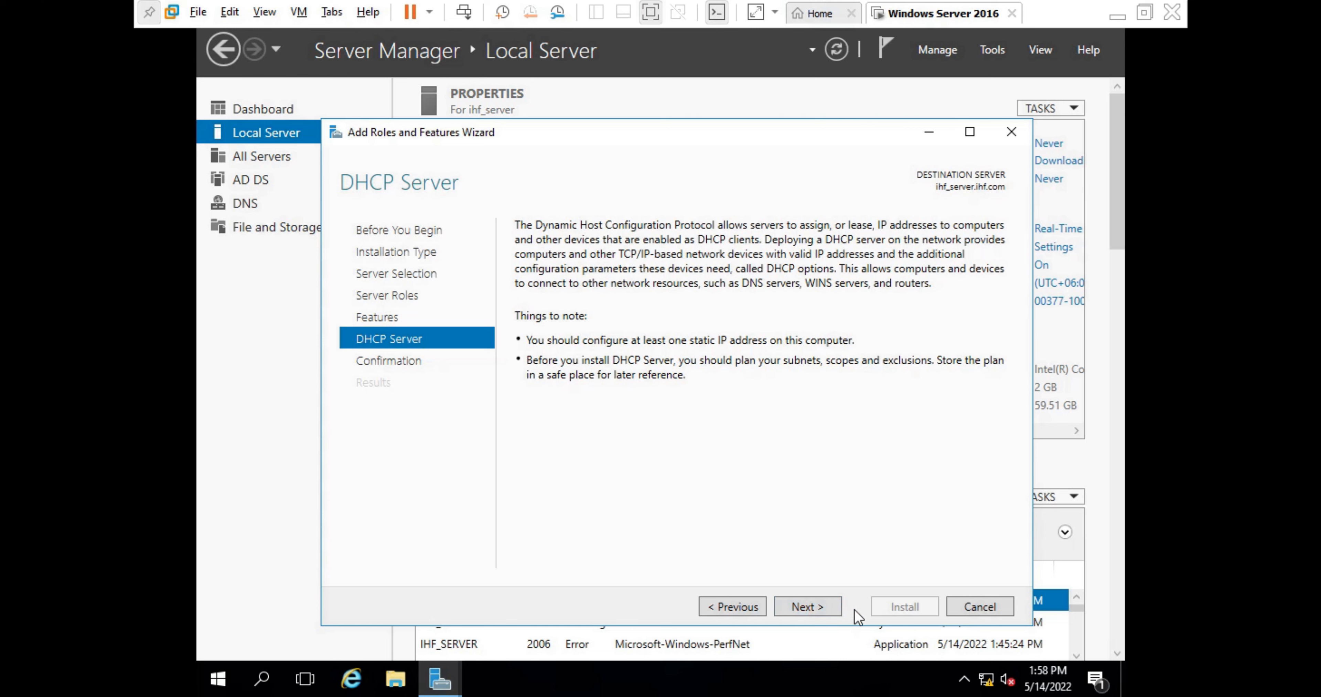
{"action": "left_click", "coordinate": [816, 606]}
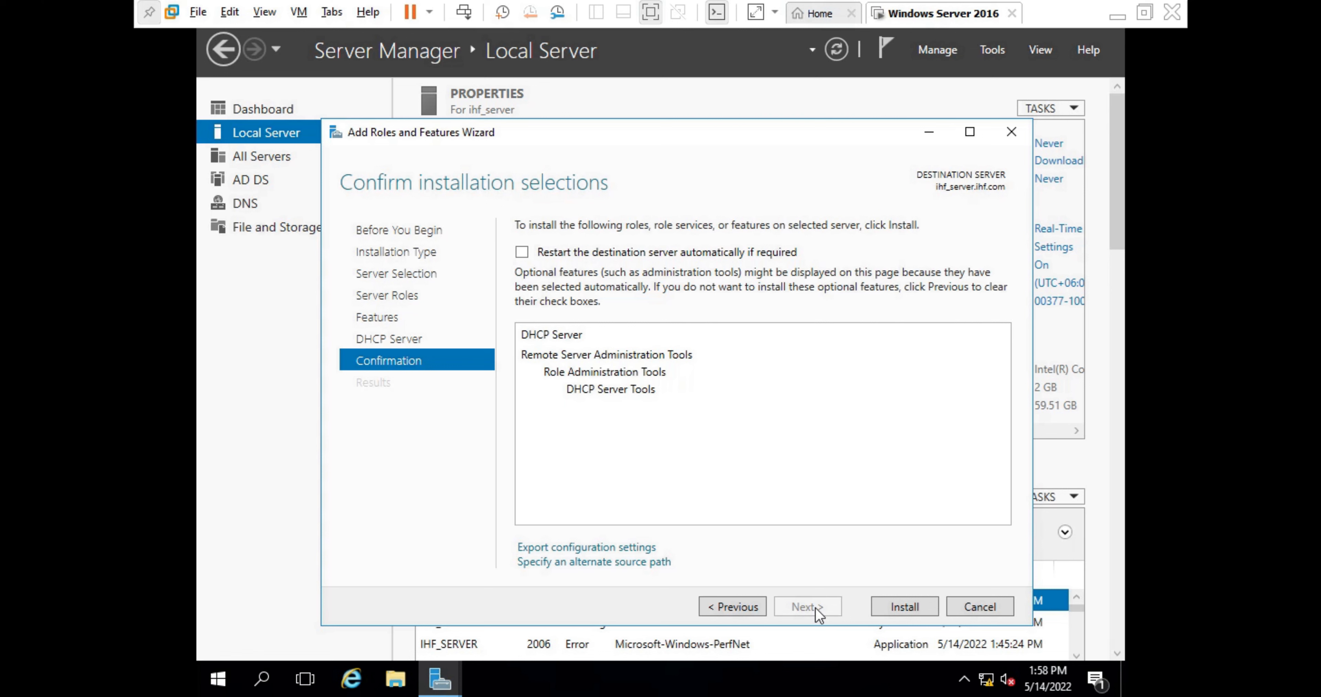
{"action": "left_click", "coordinate": [522, 251]}
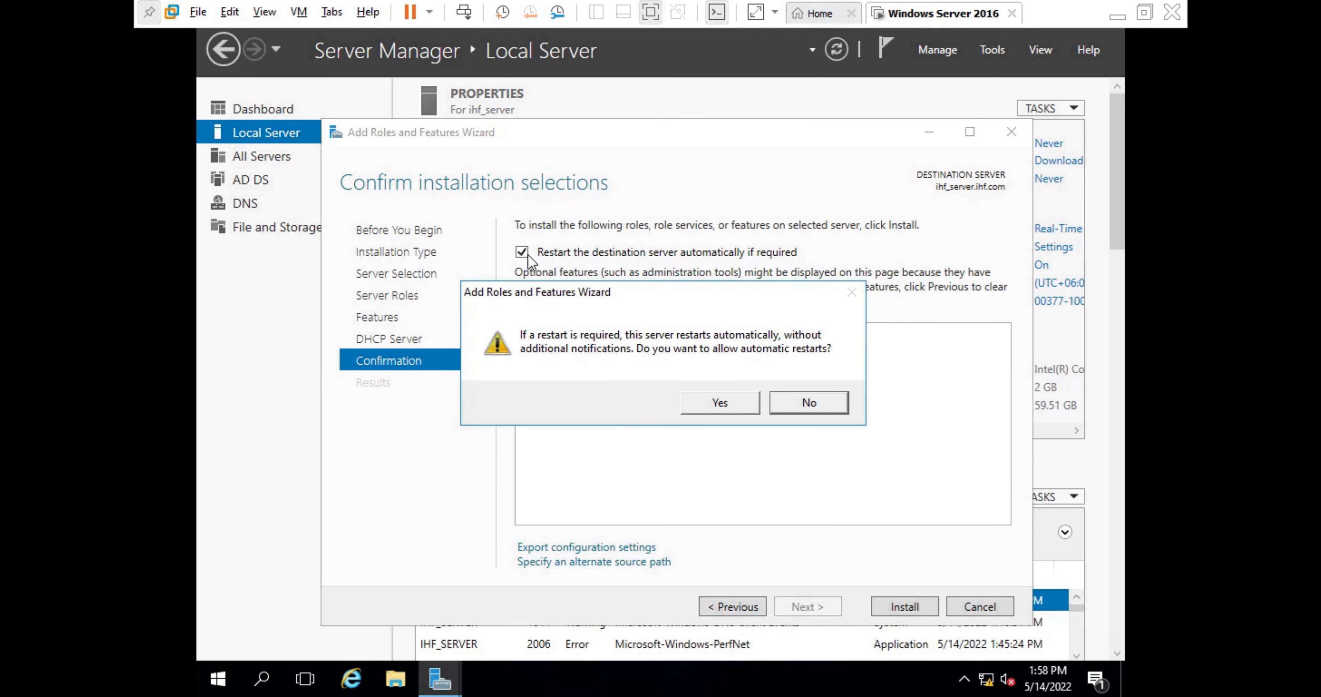
{"action": "left_click", "coordinate": [735, 399]}
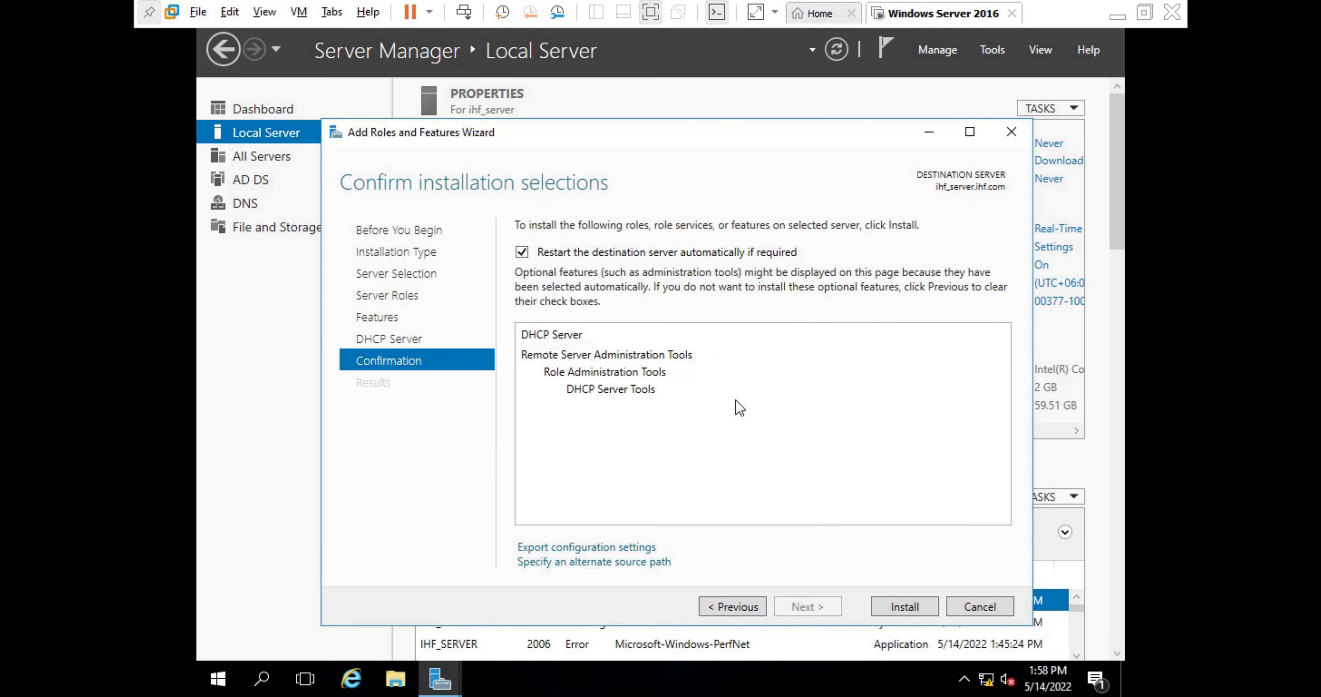
- Install DHCP Server and its tools, waiting until the installation reports success
{"action": "left_click", "coordinate": [897, 606]}
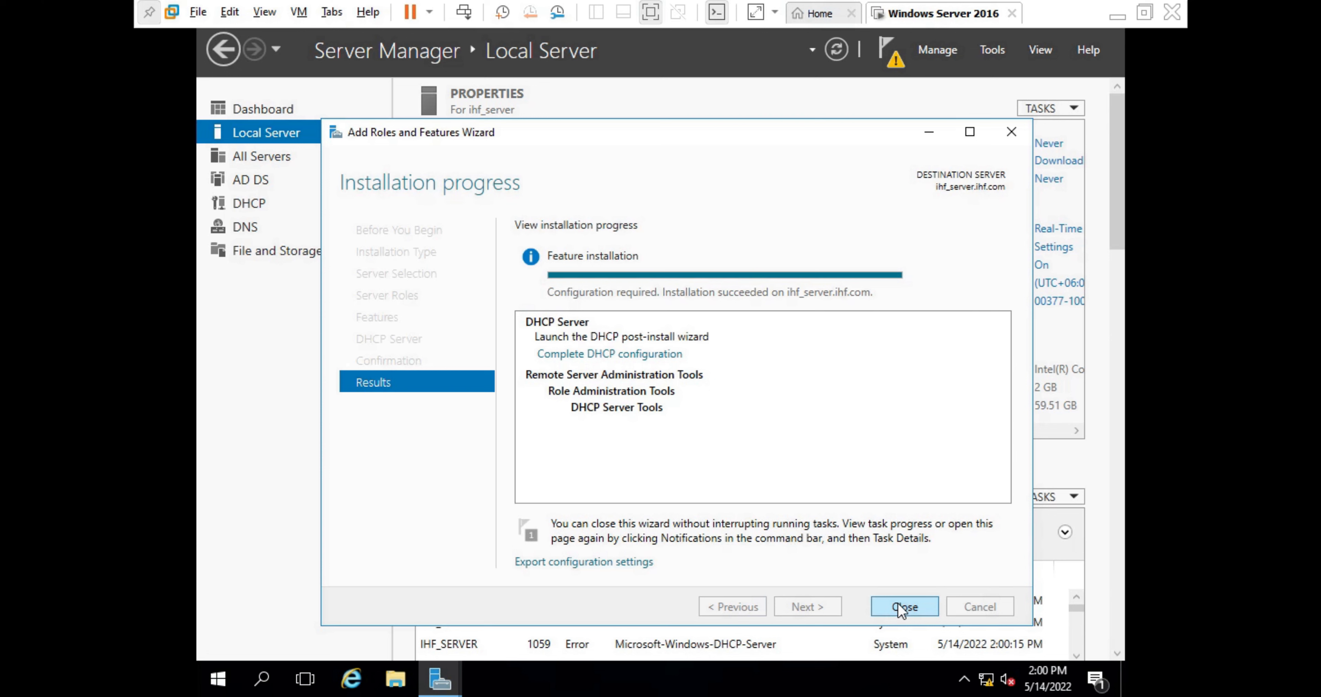
- Close the finished wizard and glance over the DHCP notifications in Server Manager
{"action": "left_click", "coordinate": [901, 610]}
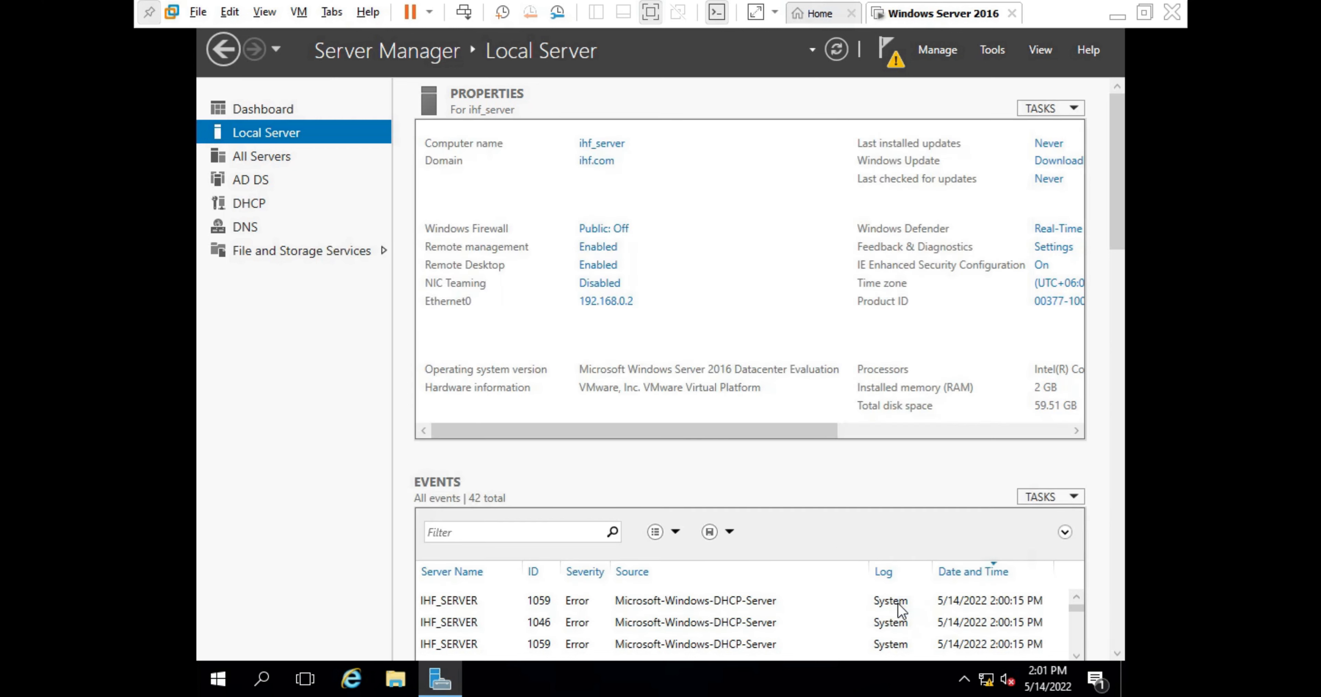
{"action": "left_click", "coordinate": [887, 50]}
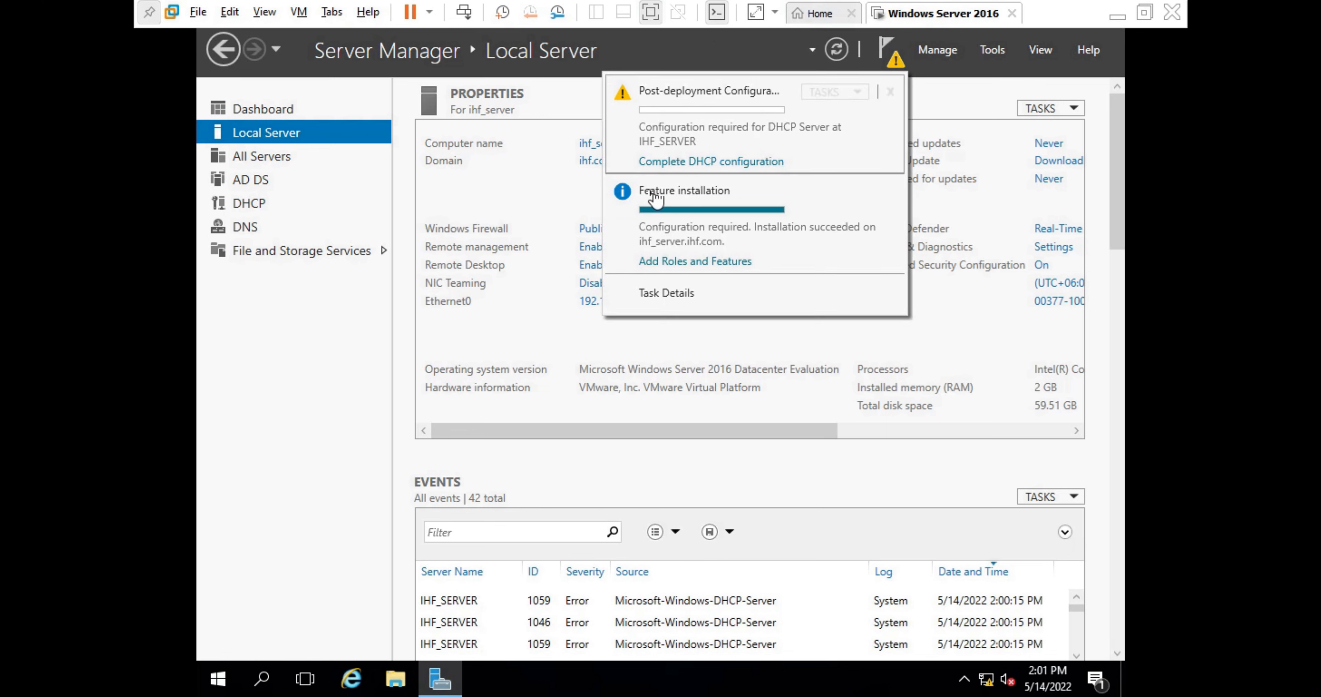
{"action": "left_click", "coordinate": [345, 484]}
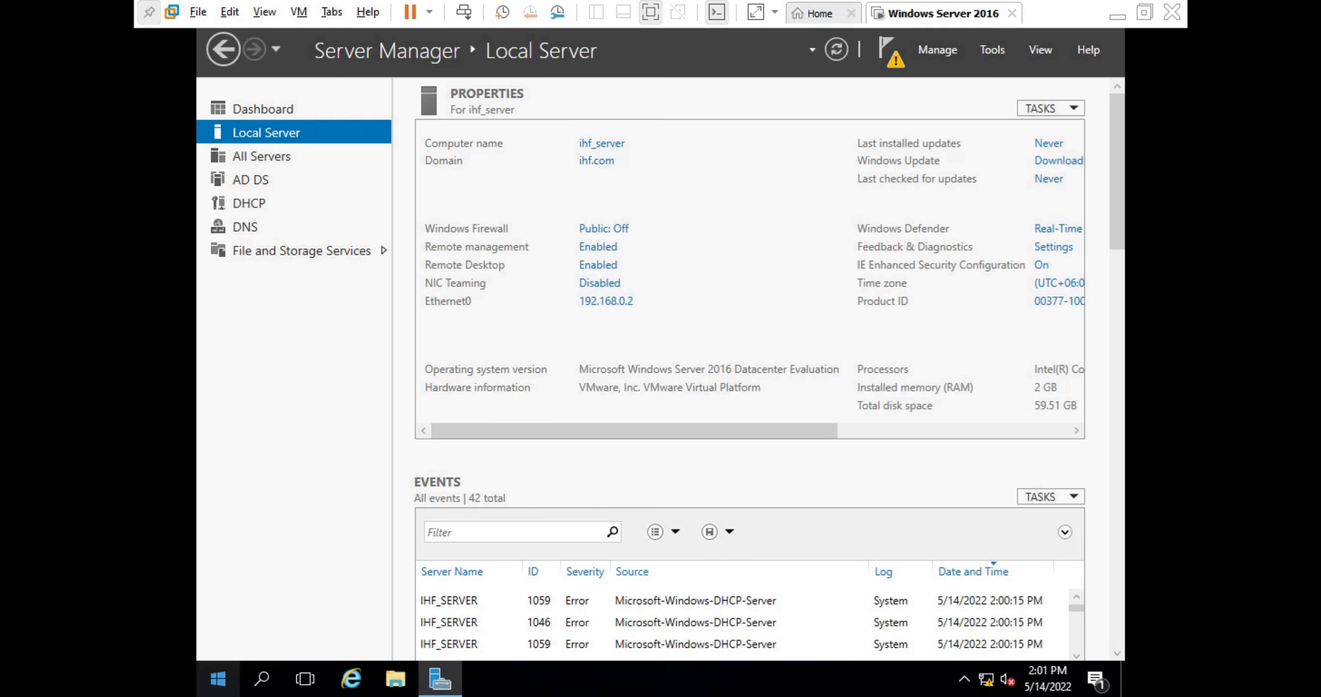
- Restart the server from the Start menu with 'Other (Unplanned)' as the reason
{"action": "left_click", "coordinate": [226, 689]}
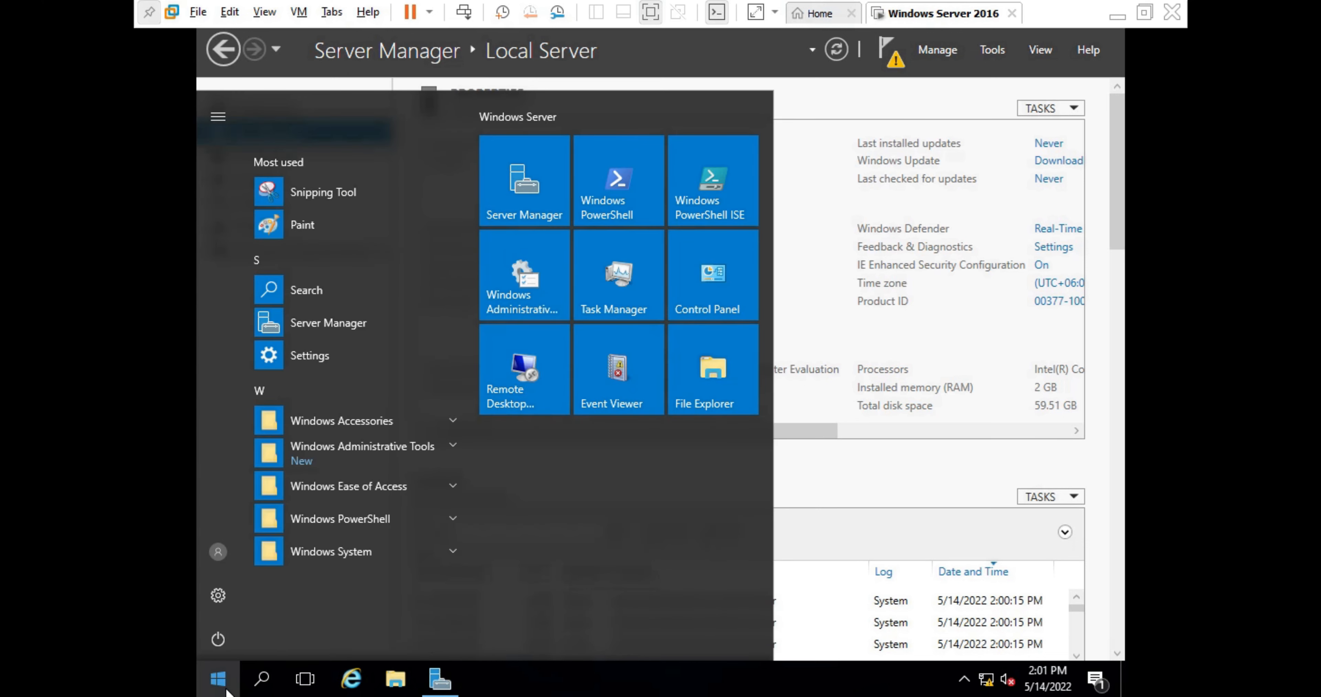
{"action": "left_click", "coordinate": [221, 632]}
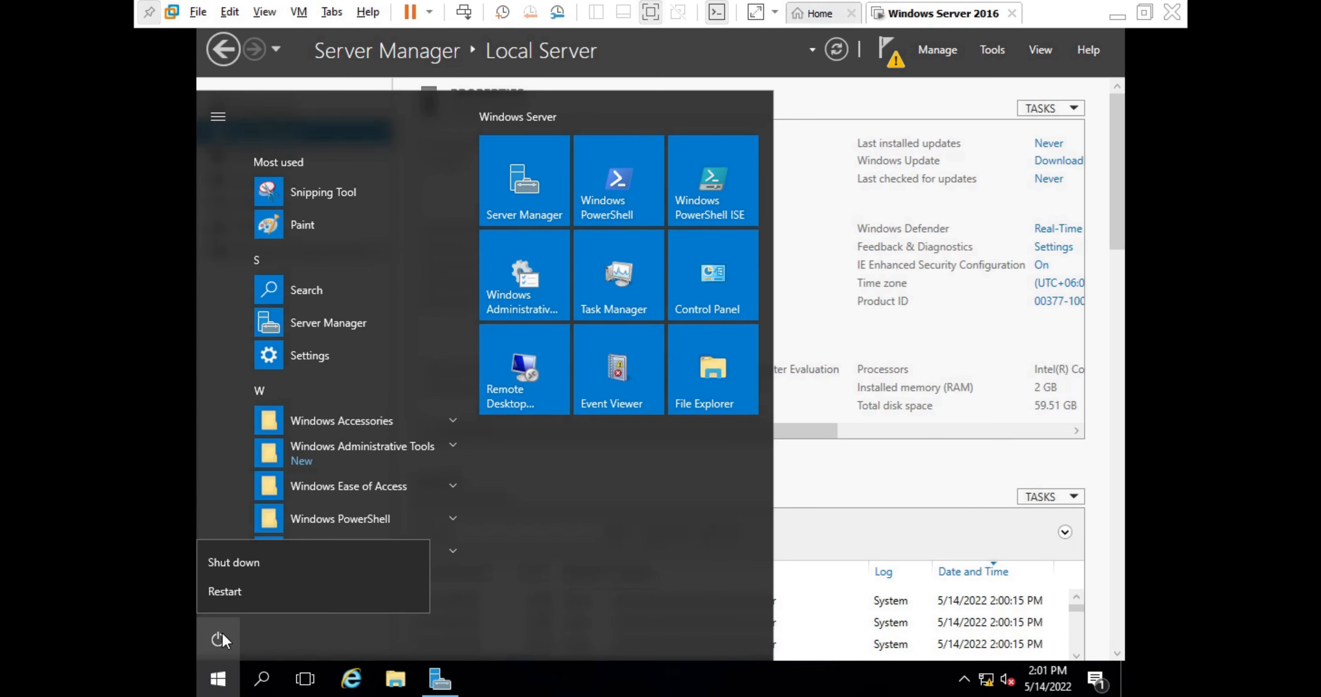
{"action": "left_click", "coordinate": [214, 591]}
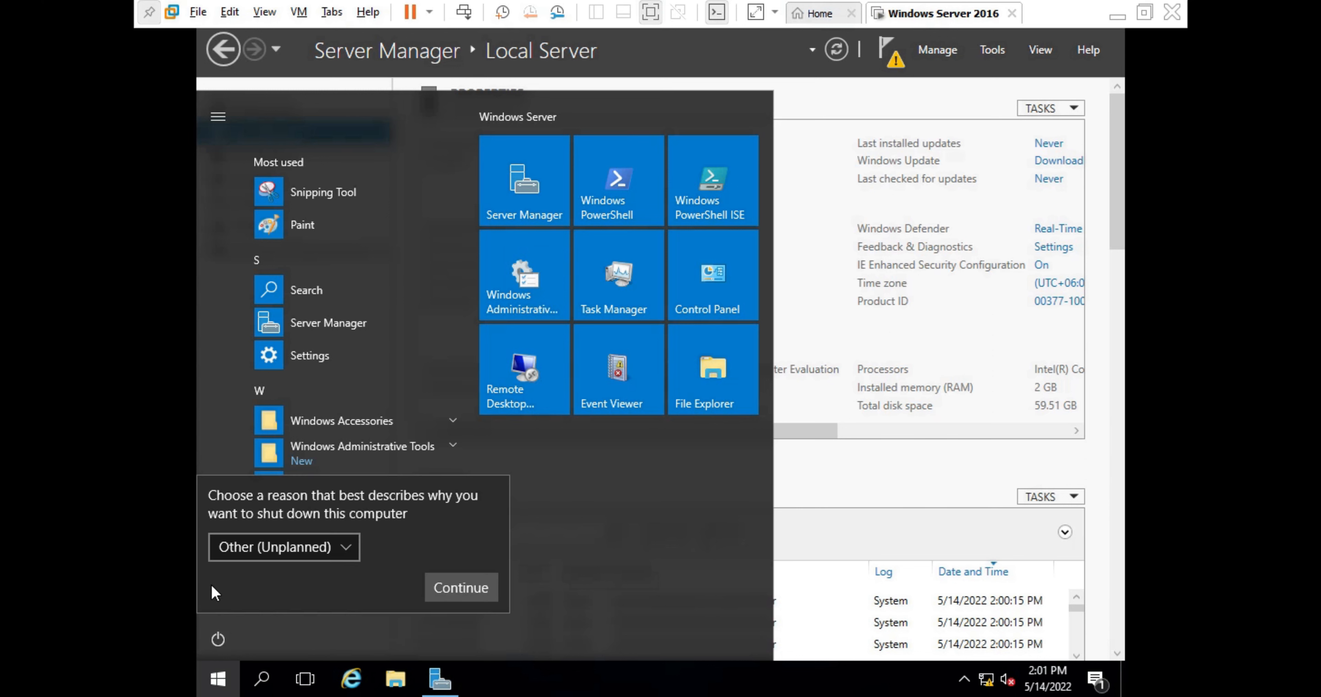
{"action": "left_click", "coordinate": [442, 585]}
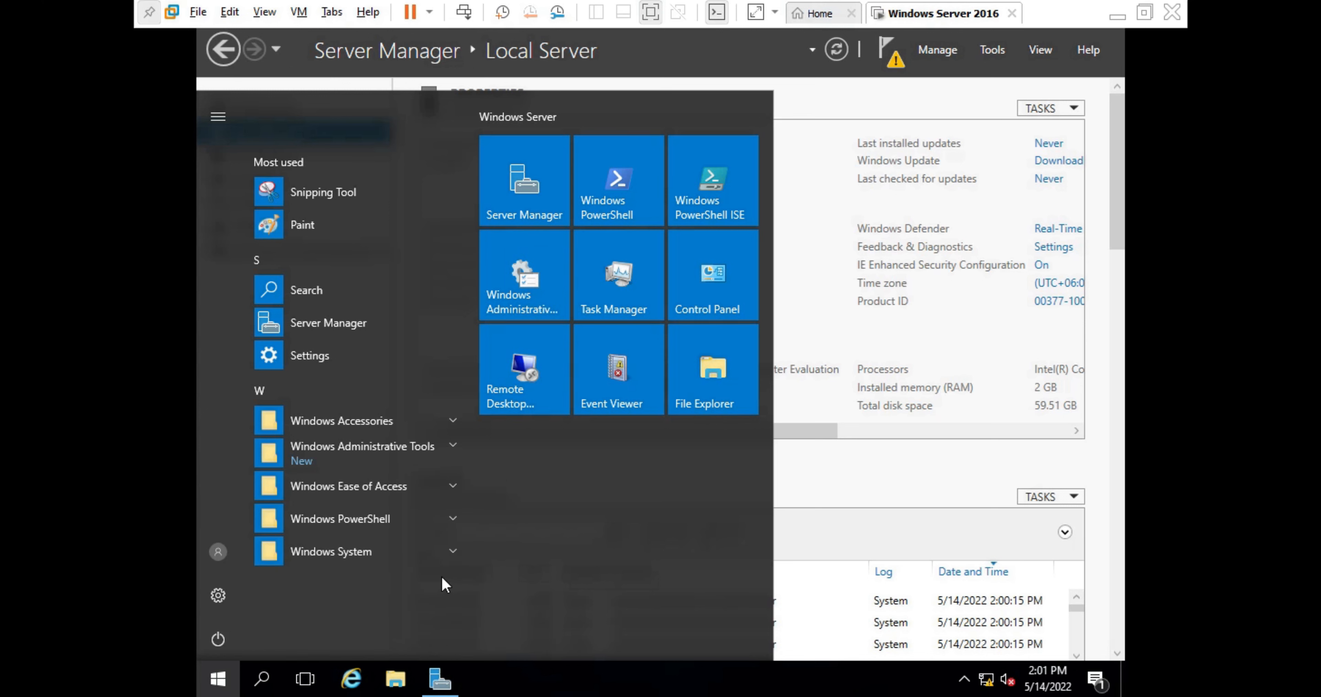
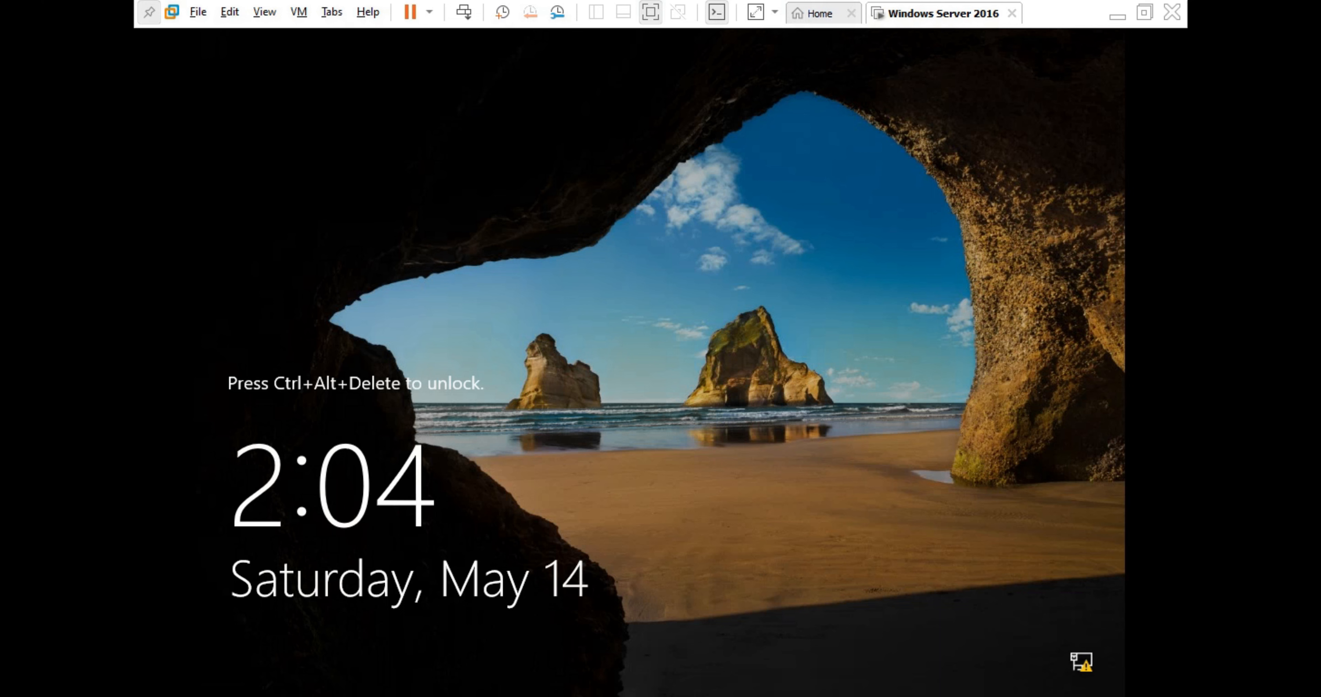
- Sign in to the Windows Server 2016 VM with Ctrl+Alt+Del and the administrator password
{"action": "left_click", "coordinate": [465, 11]}
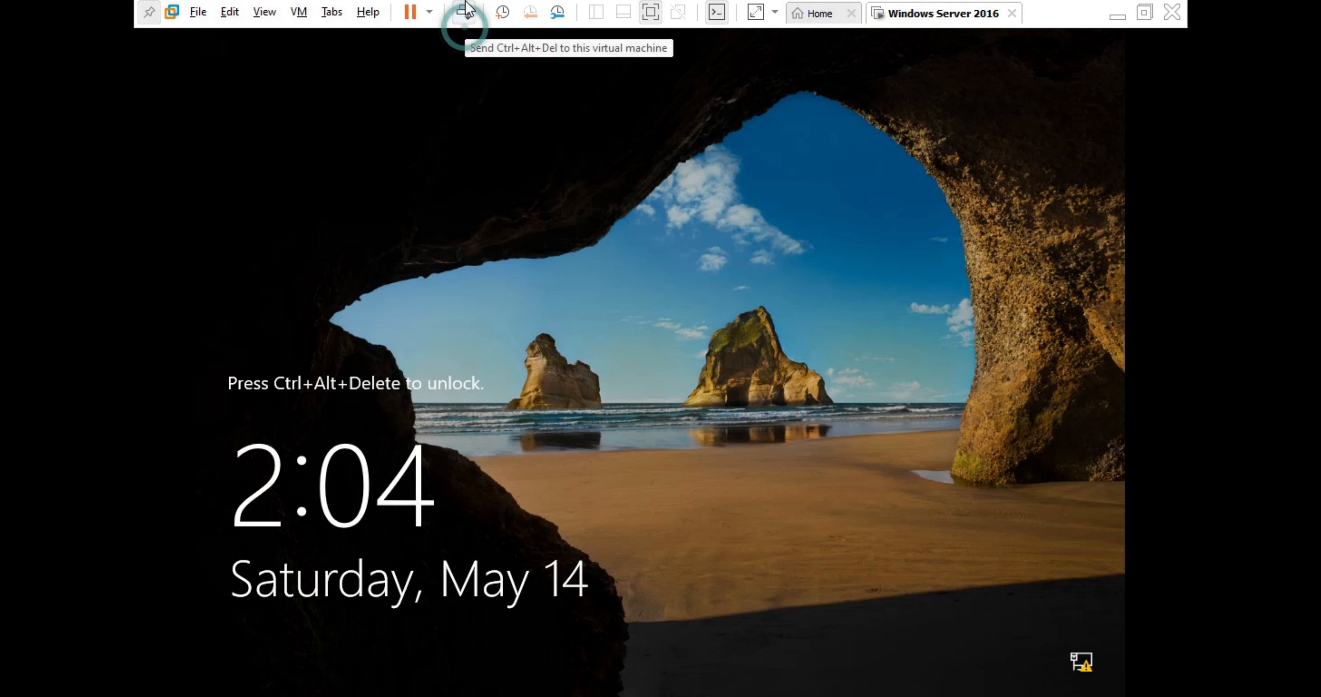
{"action": "left_click", "coordinate": [466, 9]}
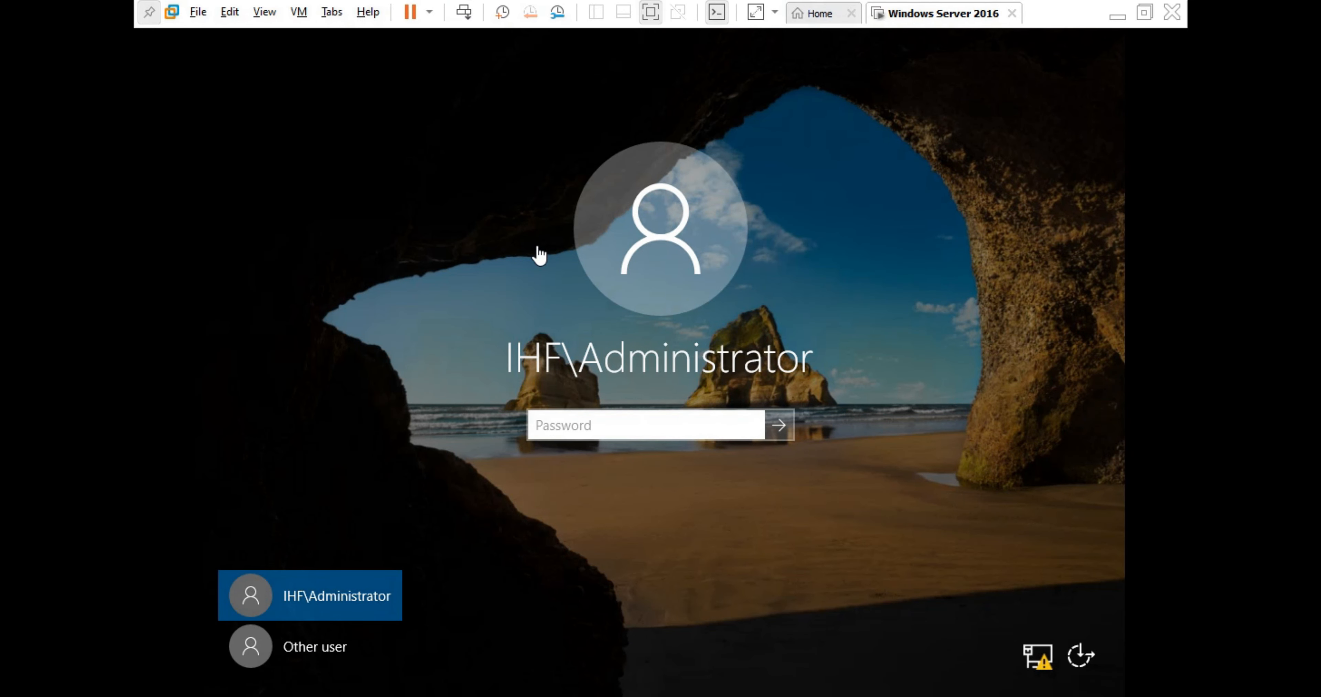
{"action": "left_click", "coordinate": [581, 417]}
{"action": "type", "text": "••••"}
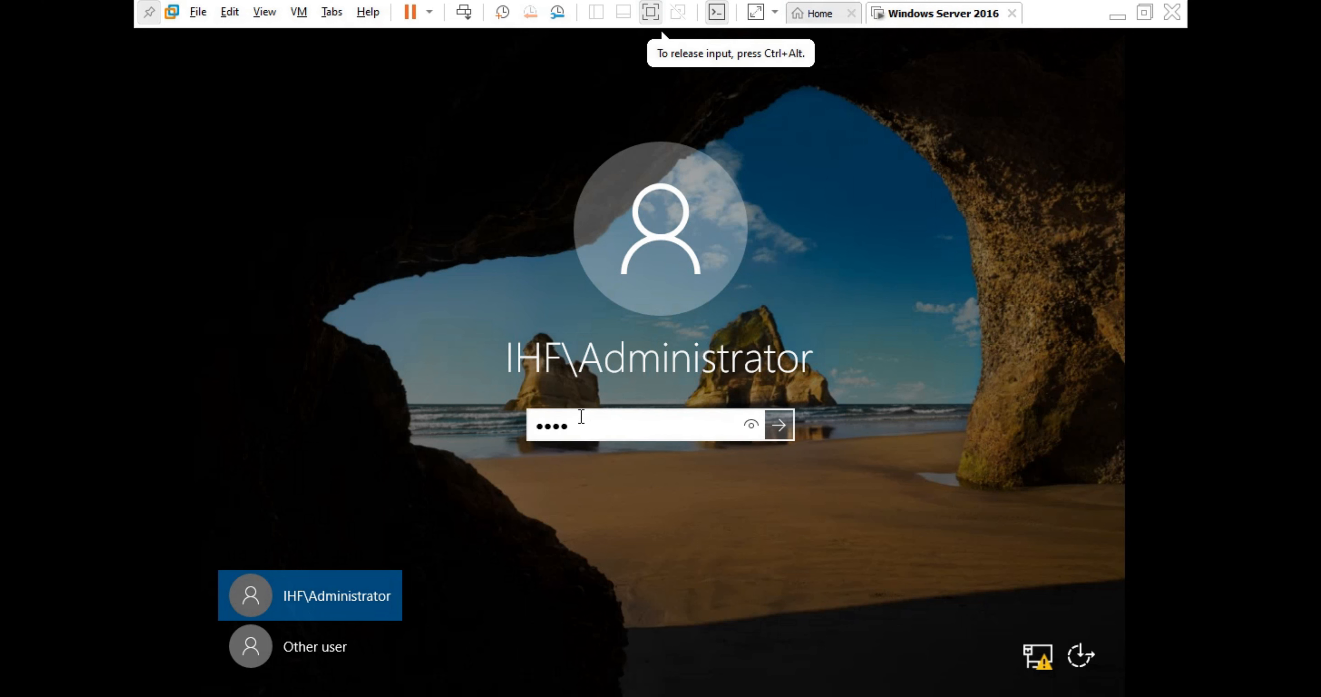
{"action": "type", "text": "••••"}
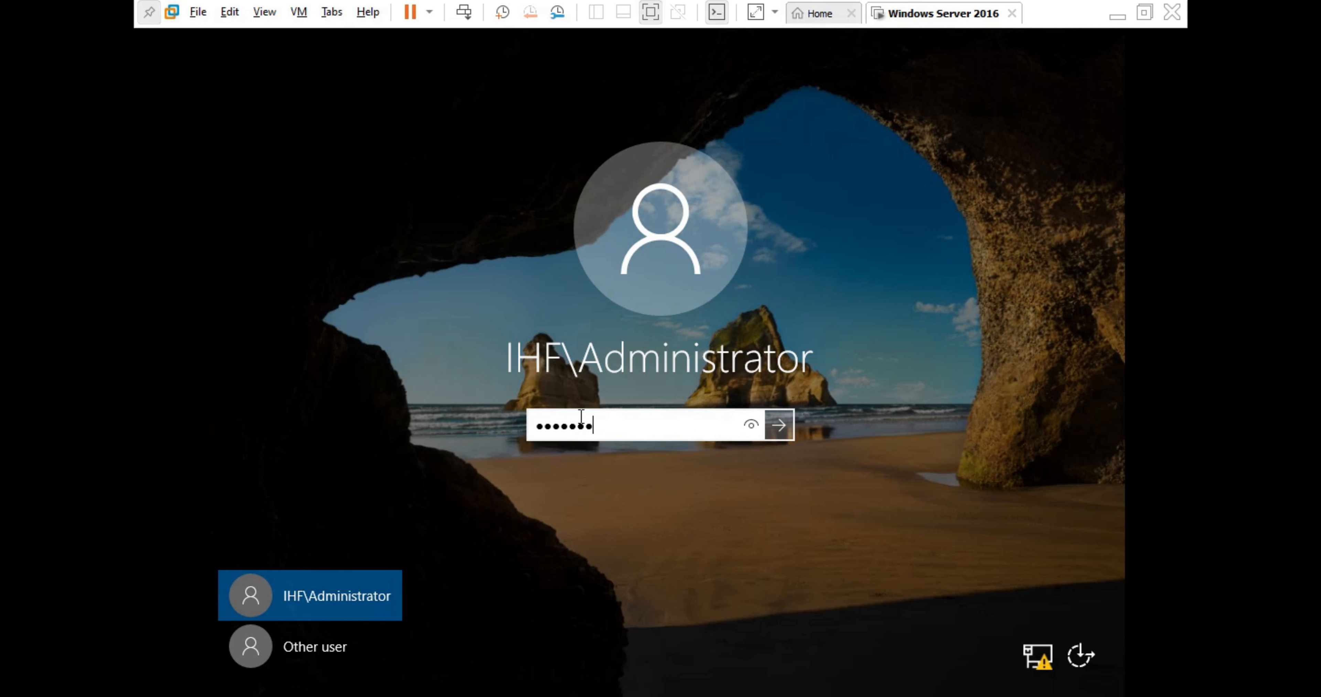
{"action": "key", "text": "Return"}
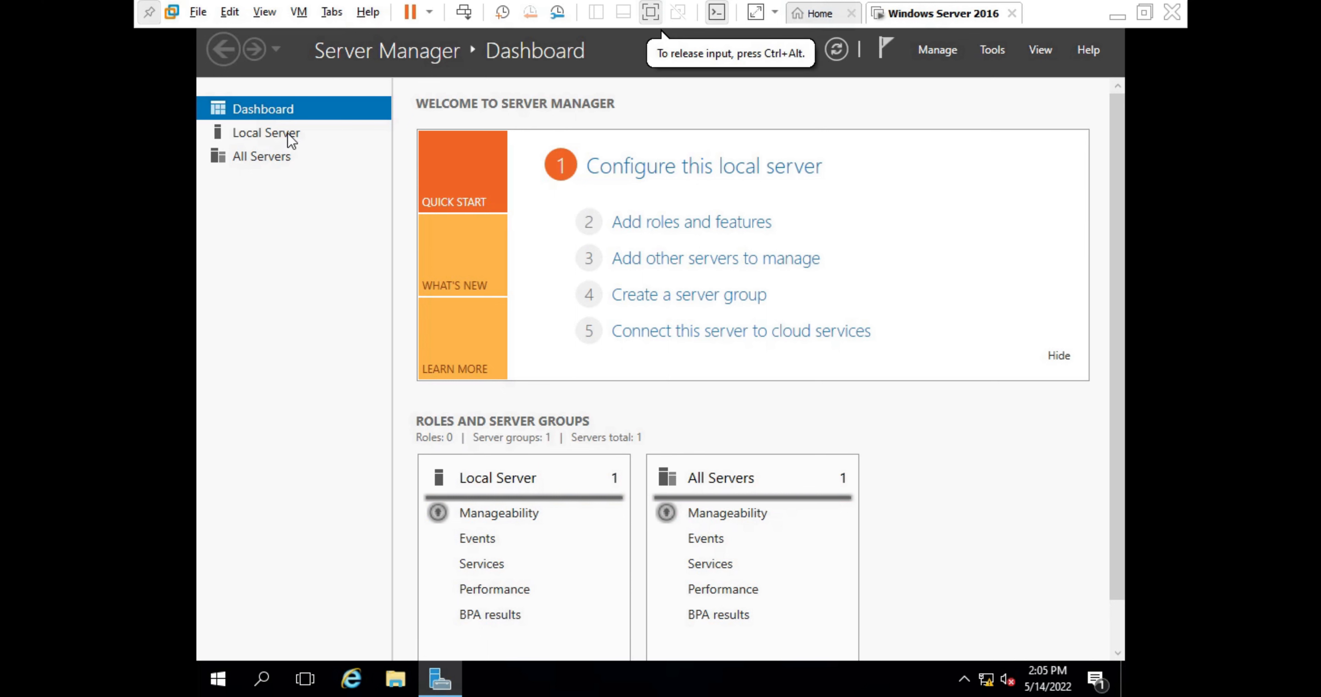
- From the Local Server notifications, complete DHCP configuration: create security groups and authorize the server
{"action": "left_click", "coordinate": [266, 133]}
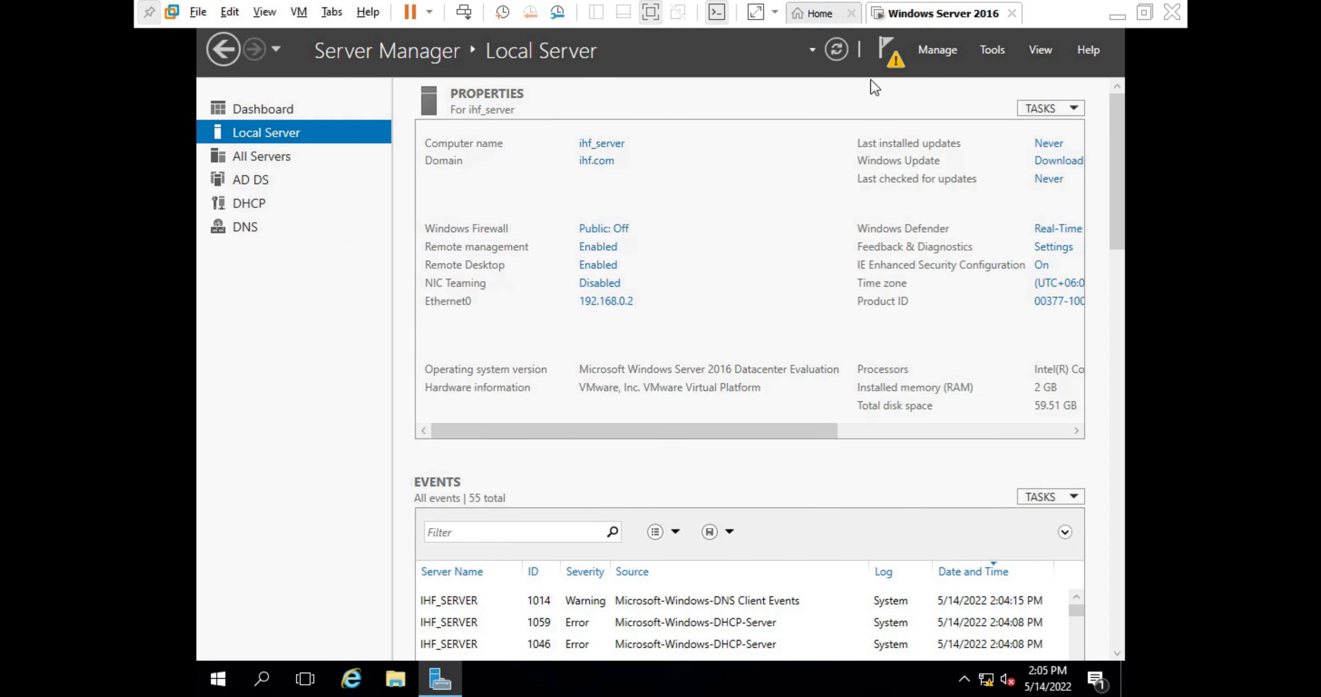
{"action": "left_click", "coordinate": [899, 62]}
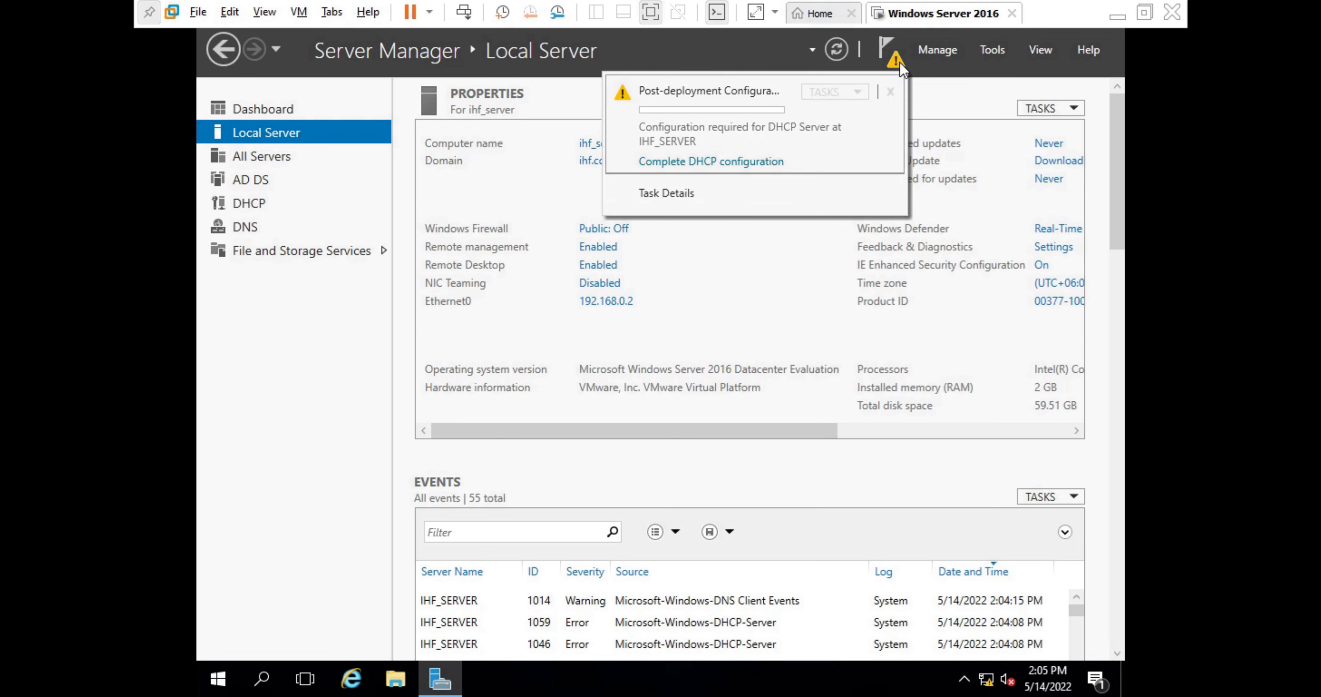
{"action": "left_click", "coordinate": [654, 163]}
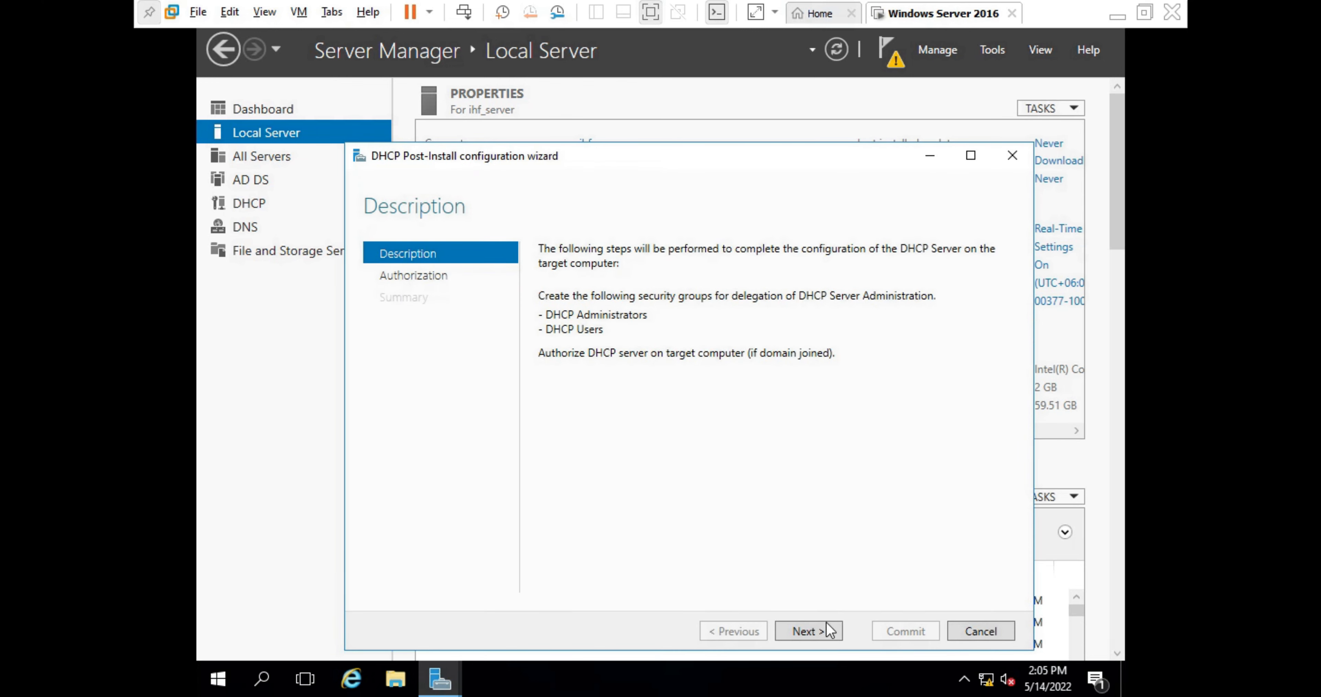
{"action": "left_click", "coordinate": [802, 634]}
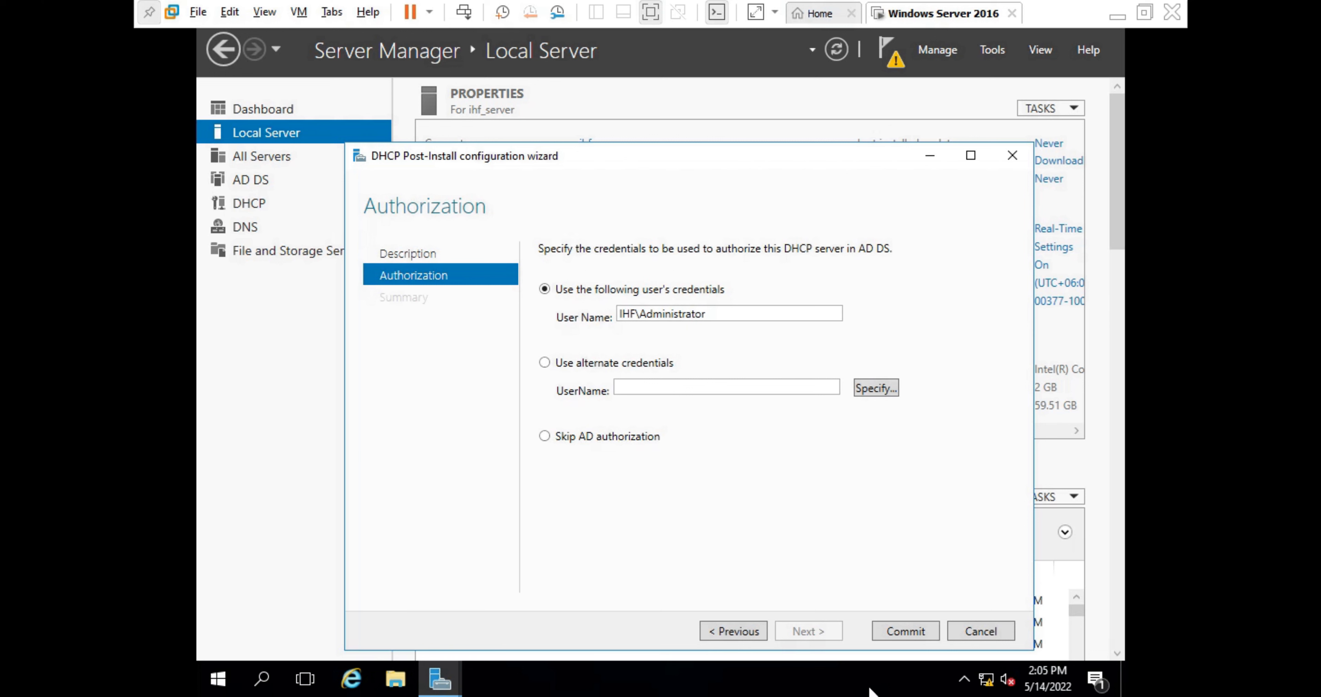
{"action": "left_click", "coordinate": [891, 636]}
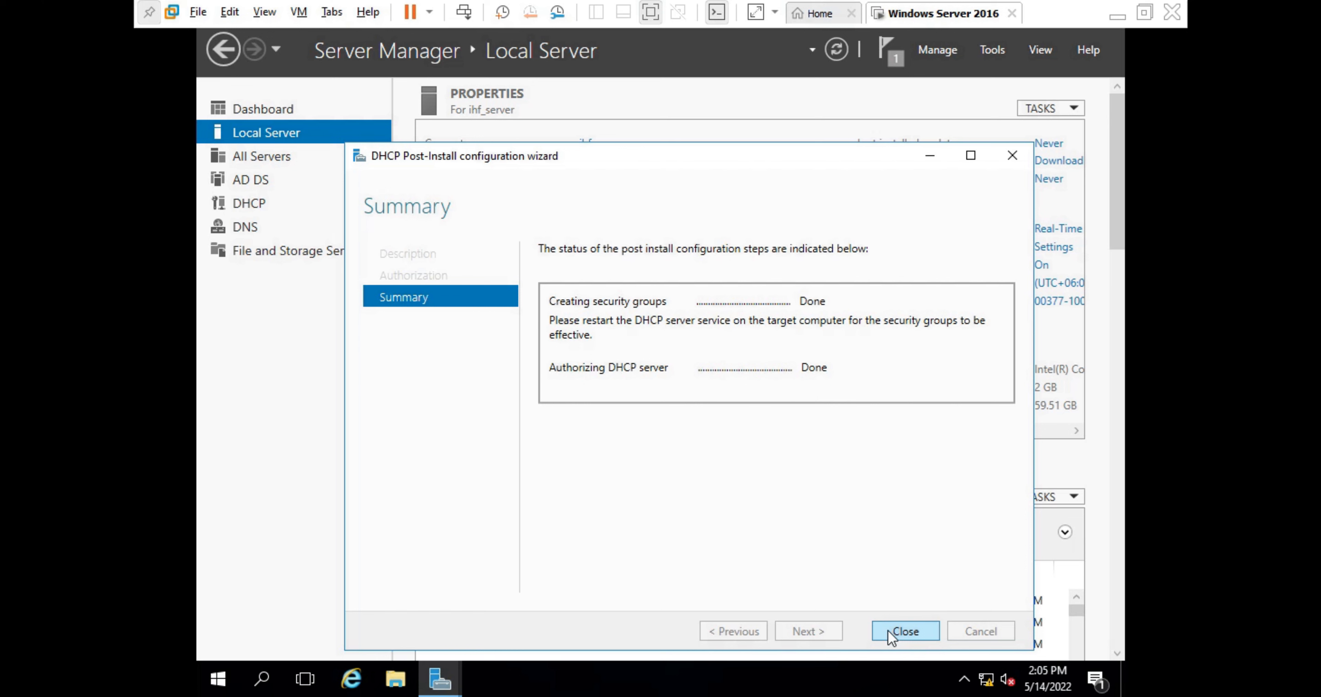
{"action": "left_click", "coordinate": [905, 631]}
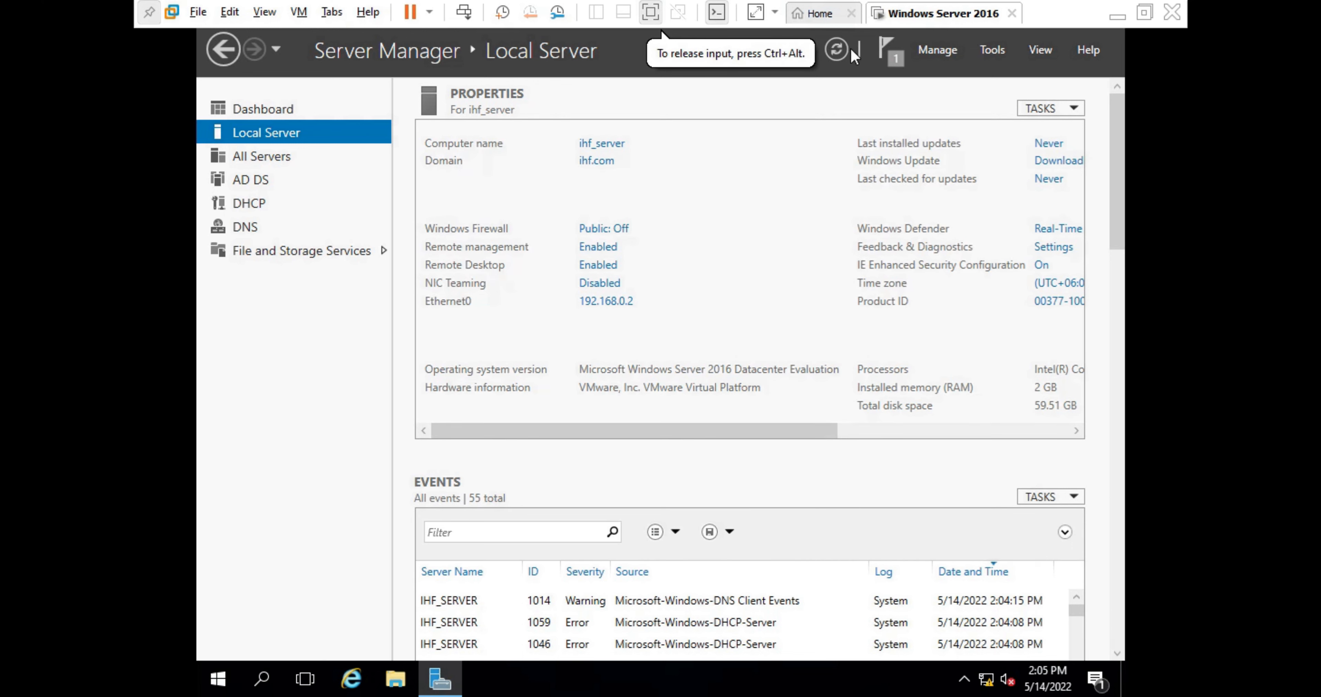
- Refresh, dismiss the DHCP post-deployment notice, and open the DHCP page showing IHF_SERVER at 192.168.0.2
{"action": "left_click", "coordinate": [840, 50]}
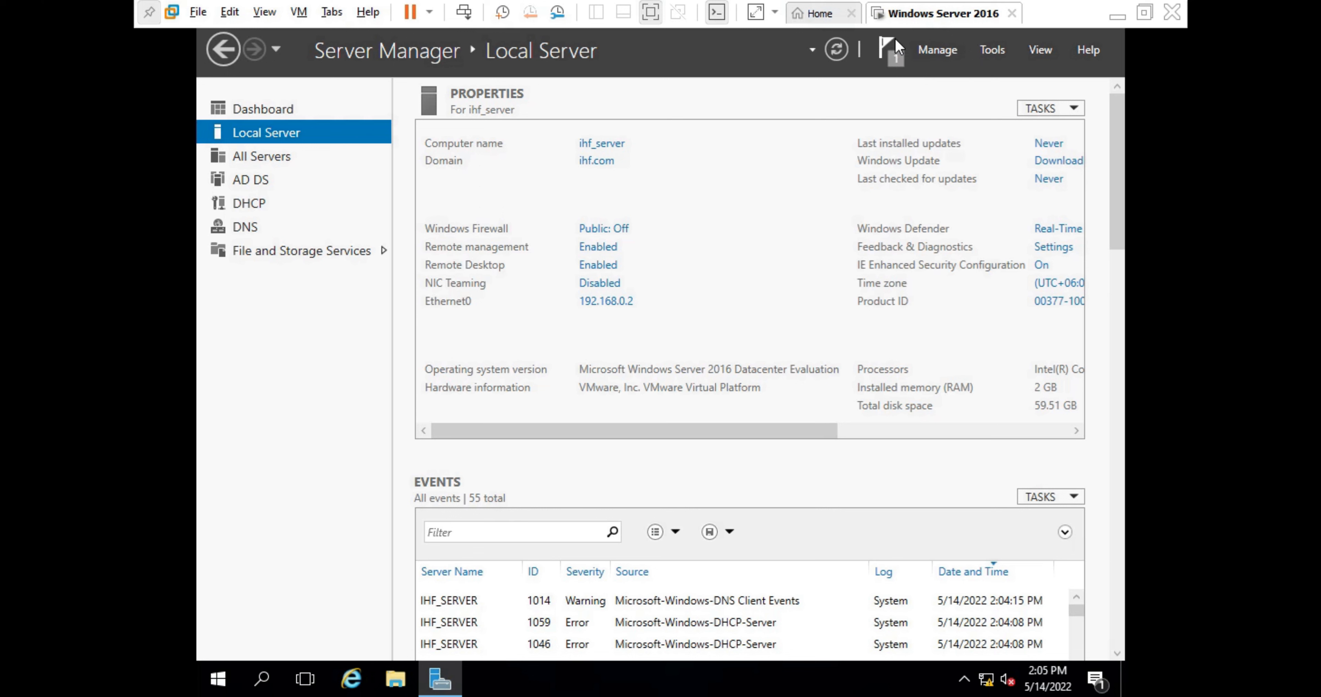
{"action": "left_click", "coordinate": [885, 53]}
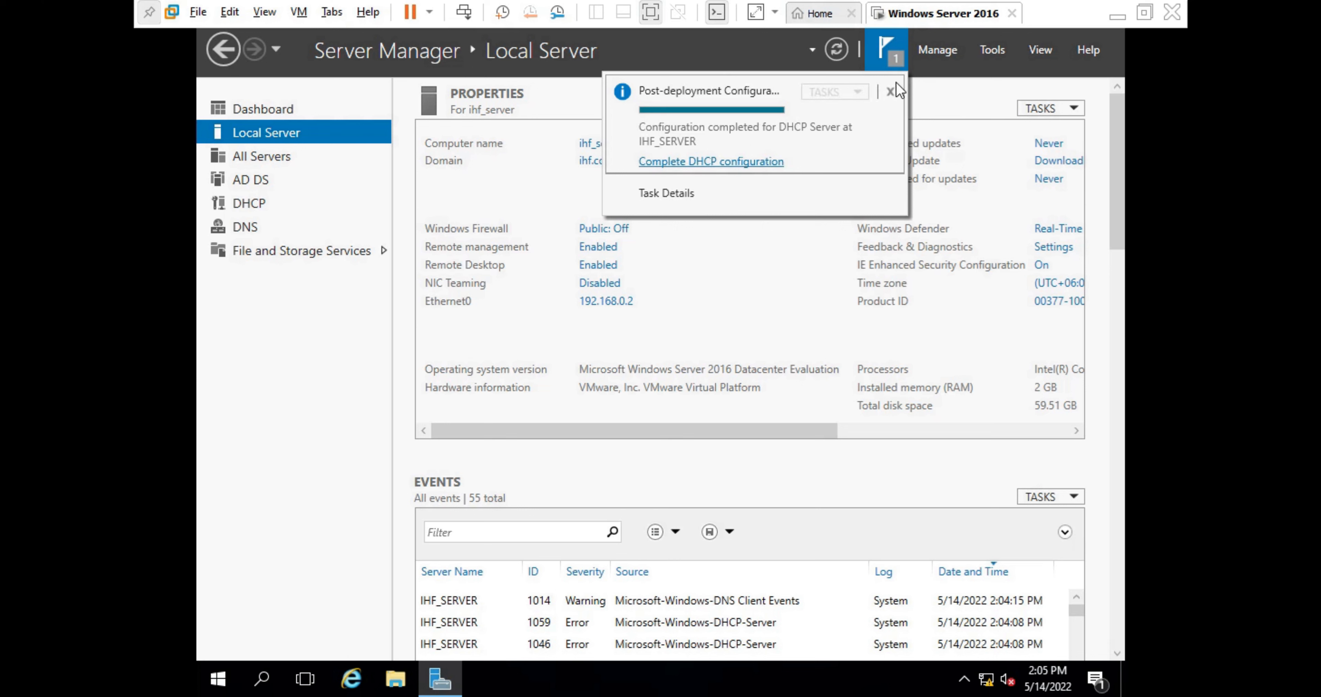
{"action": "left_click", "coordinate": [888, 94]}
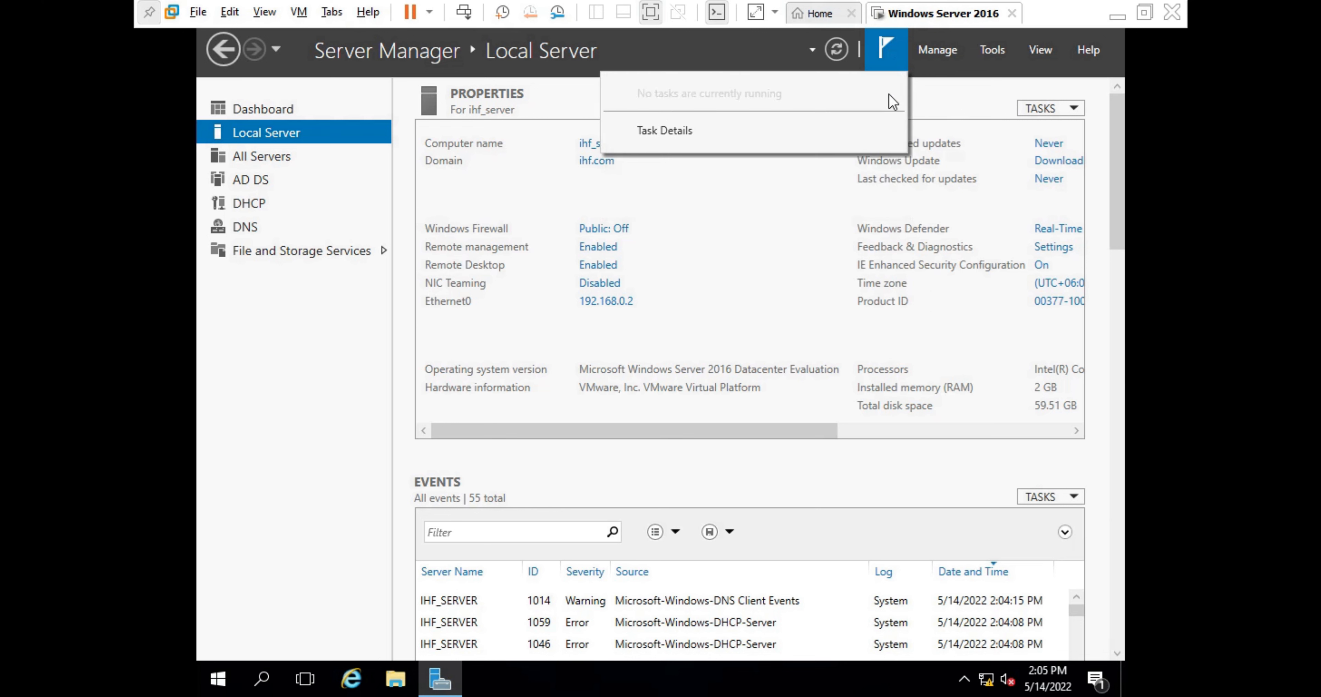
{"action": "left_click", "coordinate": [885, 52]}
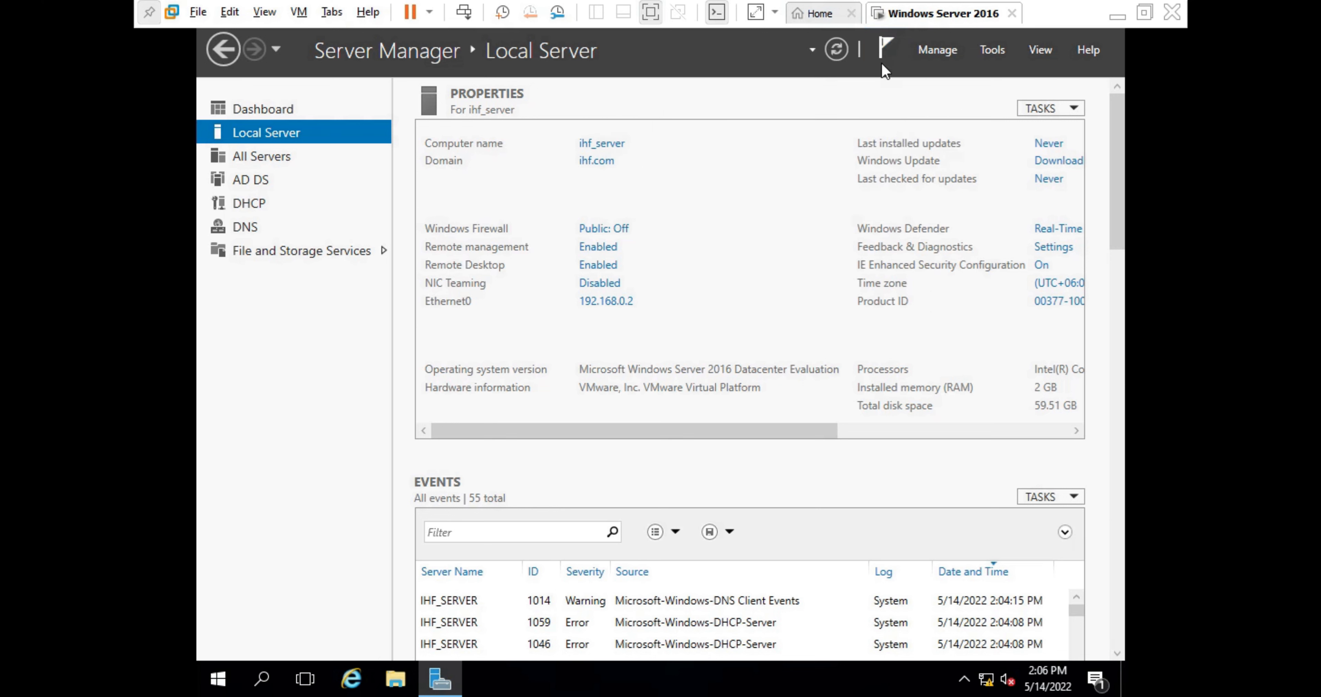
{"action": "left_click", "coordinate": [836, 51]}
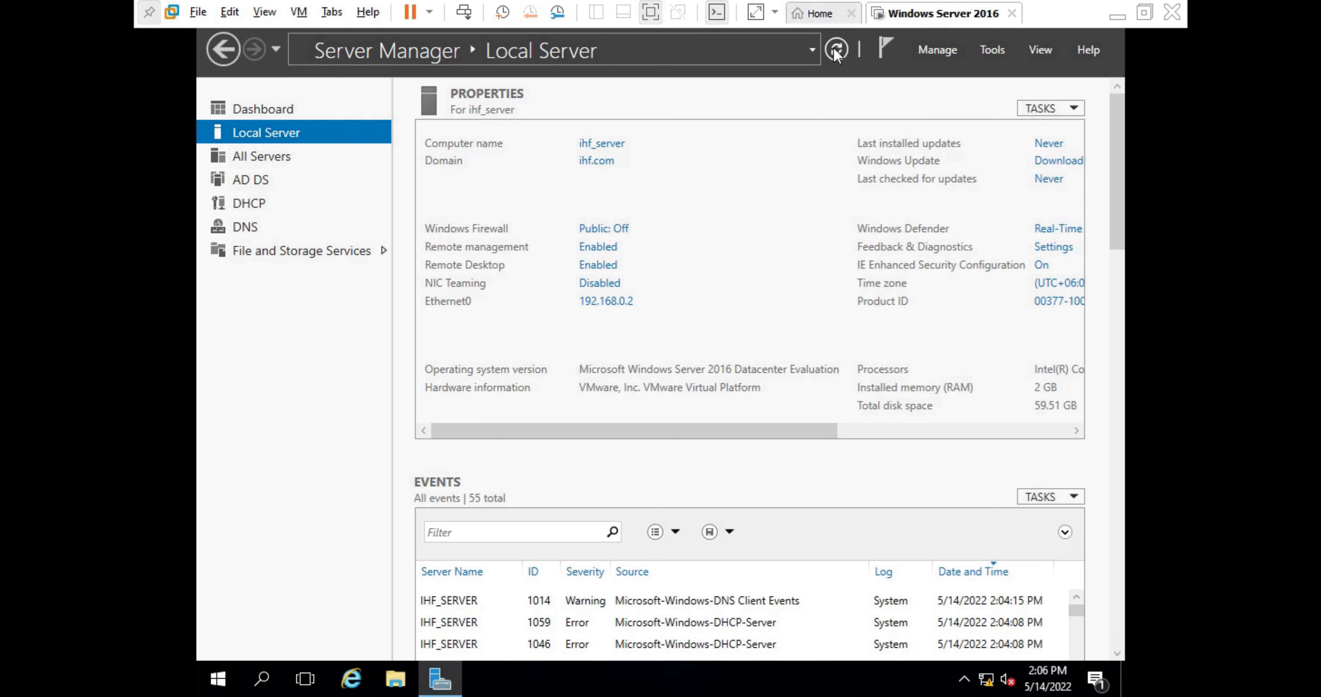
{"action": "left_click", "coordinate": [229, 205]}
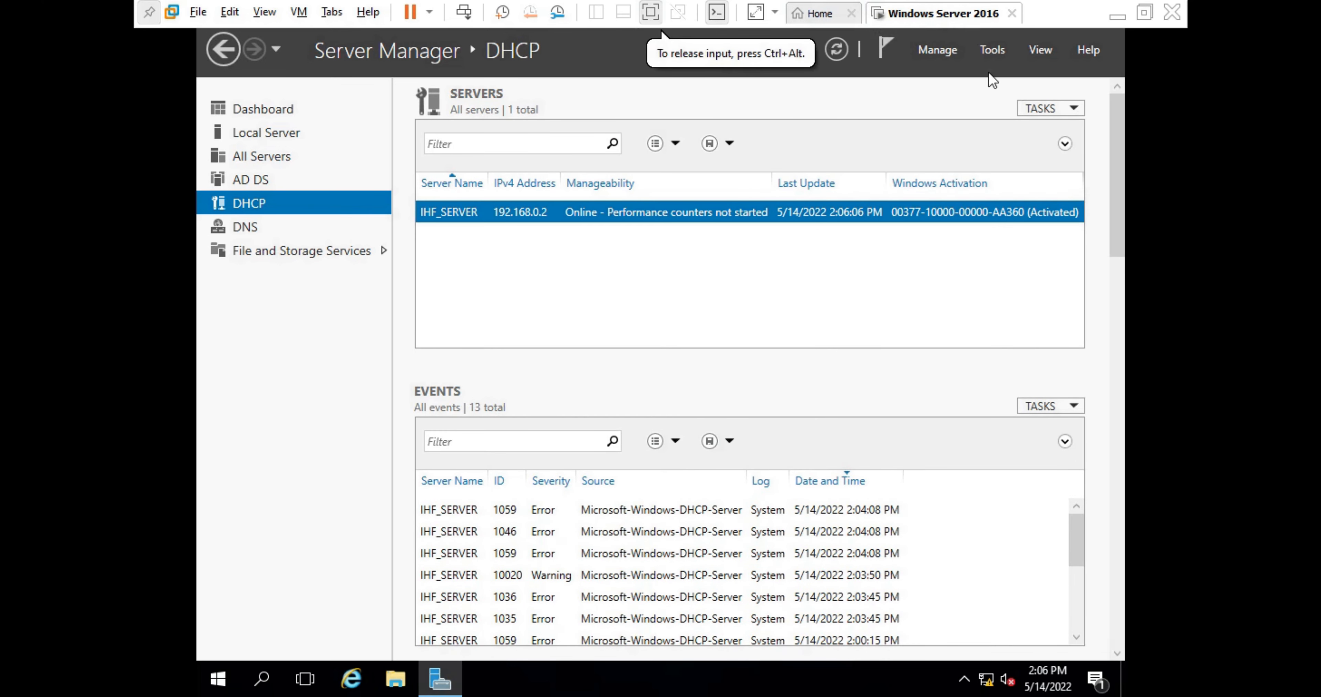
- Launch the DHCP console from Tools and maximize it
{"action": "left_click", "coordinate": [985, 58]}
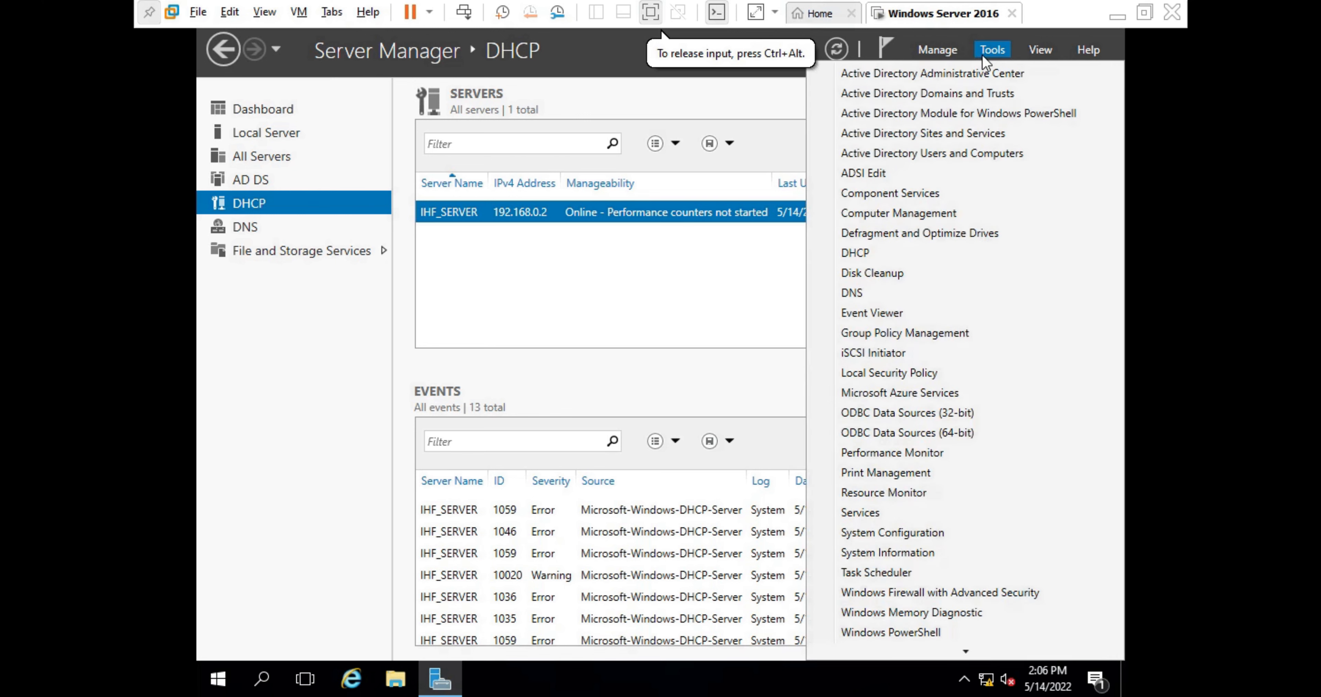
{"action": "left_click", "coordinate": [852, 257]}
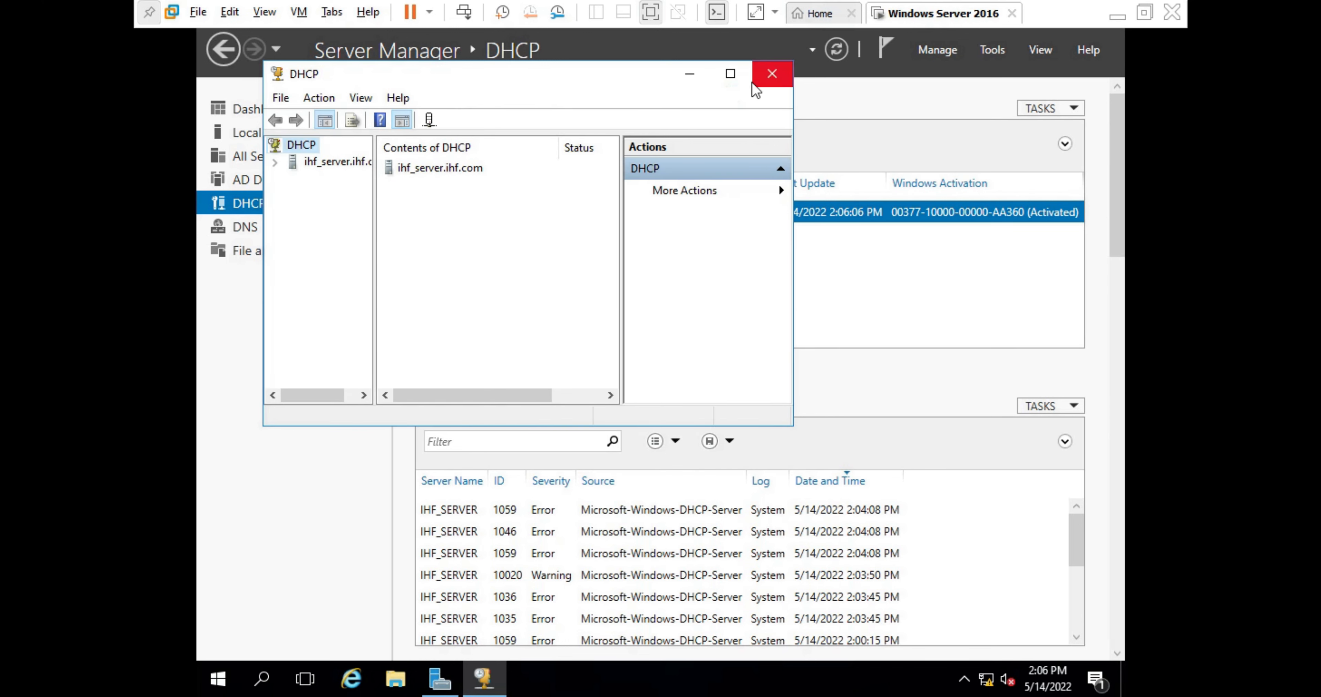
{"action": "left_click", "coordinate": [730, 73]}
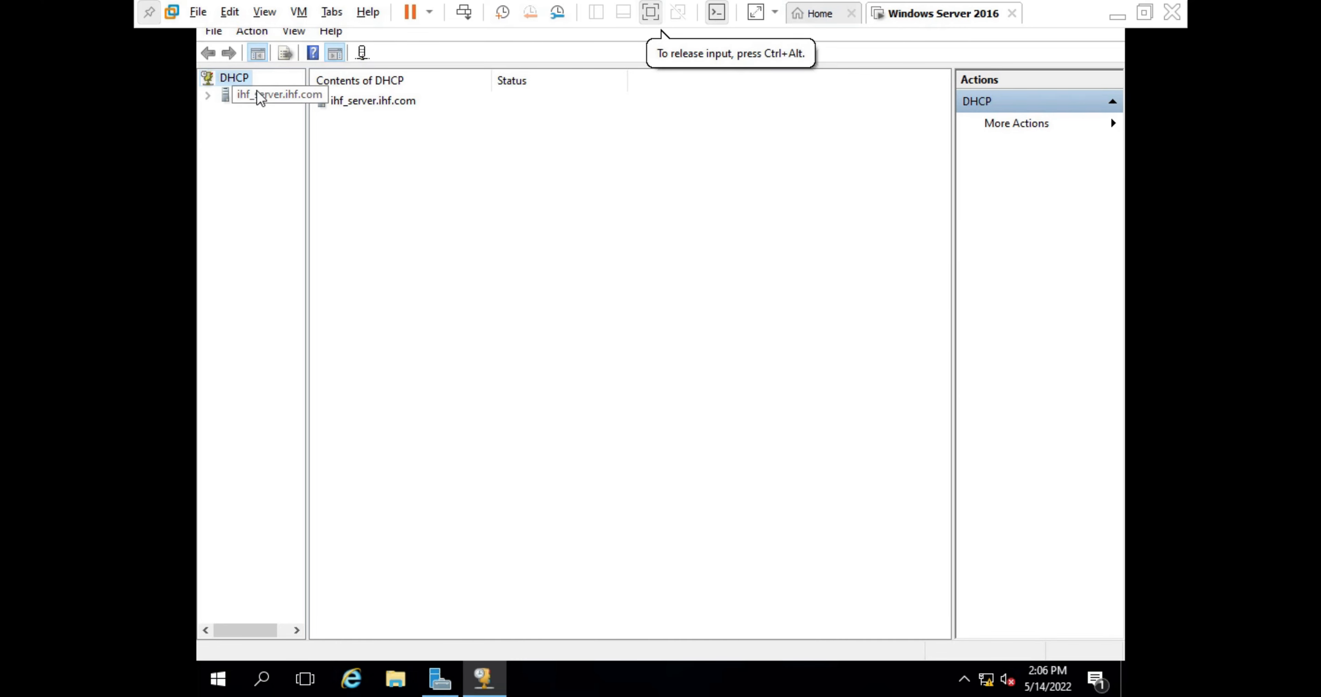
- Expand ihf_server.ihf.com down to its IPv4 node, showing the Add a Scope page
{"action": "left_click", "coordinate": [207, 95]}
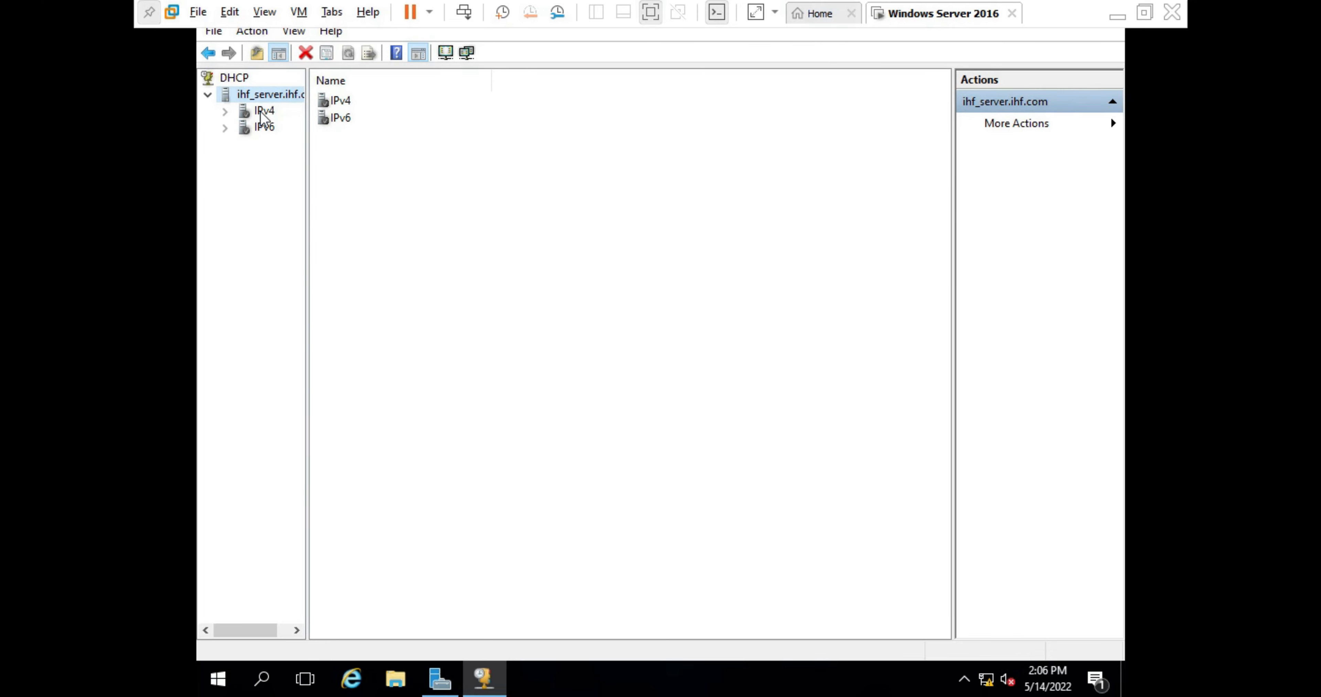
{"action": "left_click", "coordinate": [225, 111]}
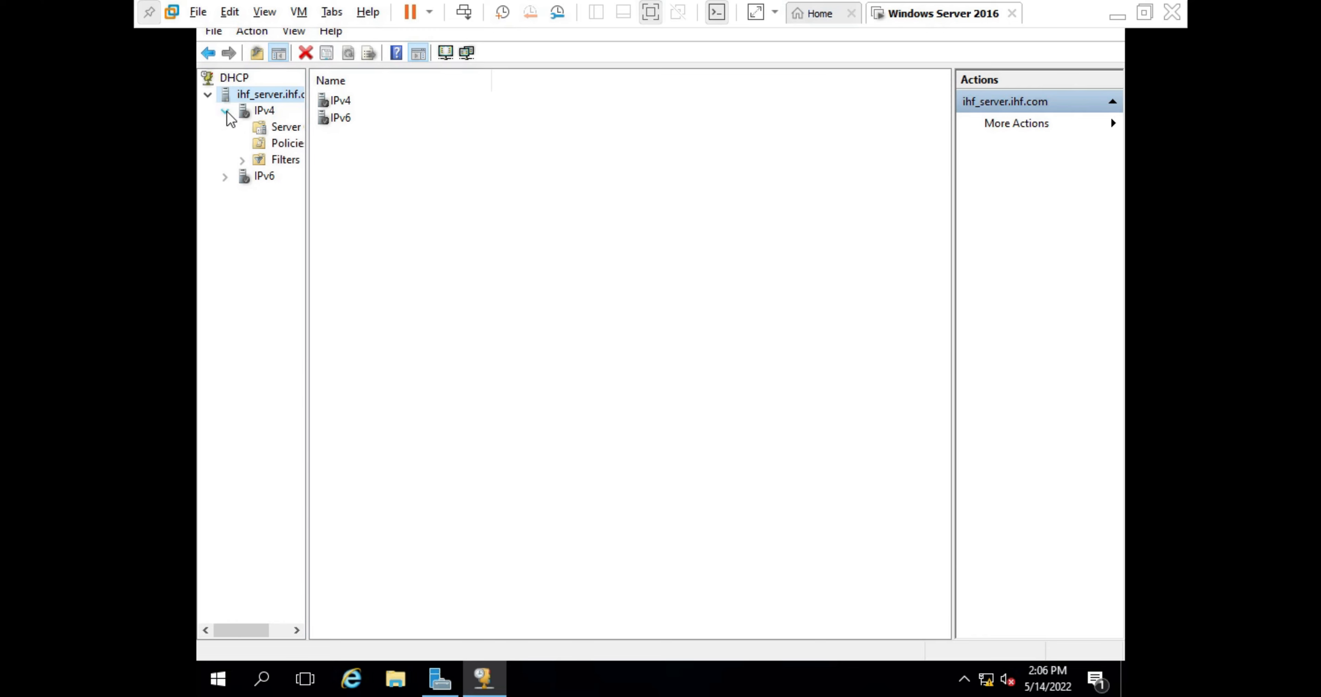
{"action": "left_click", "coordinate": [259, 113]}
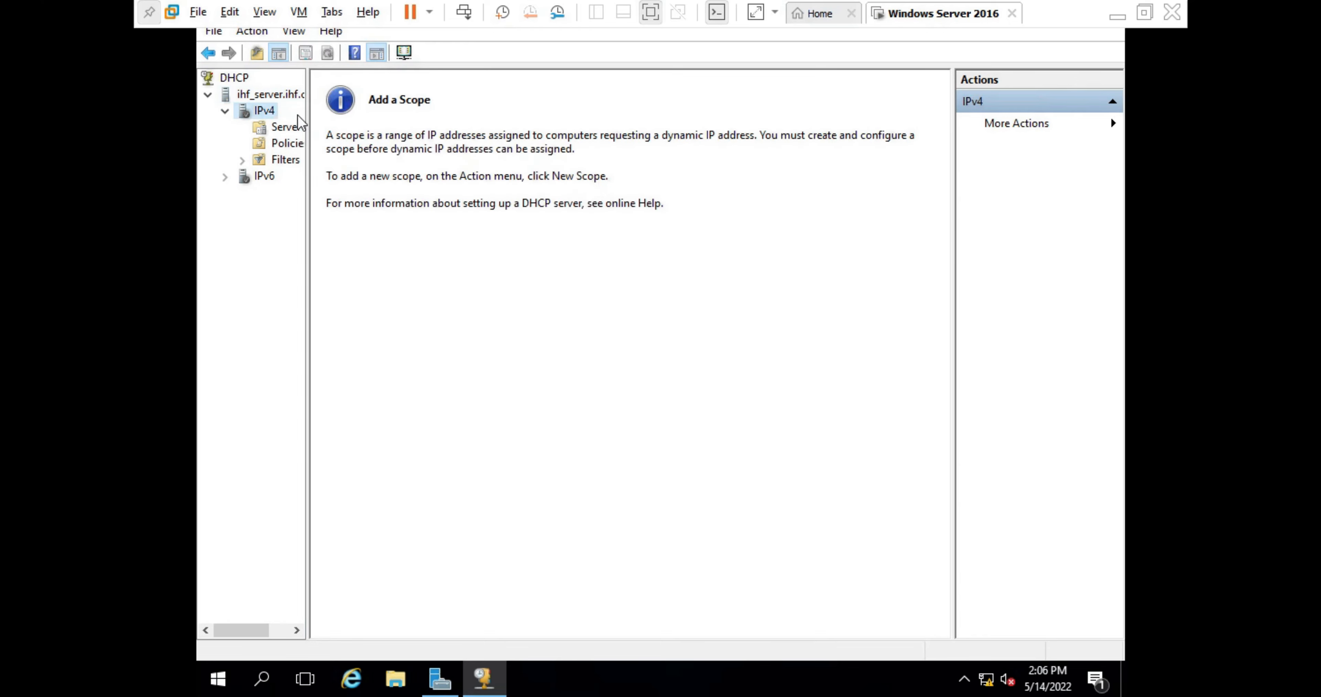
{"action": "left_click", "coordinate": [302, 155]}
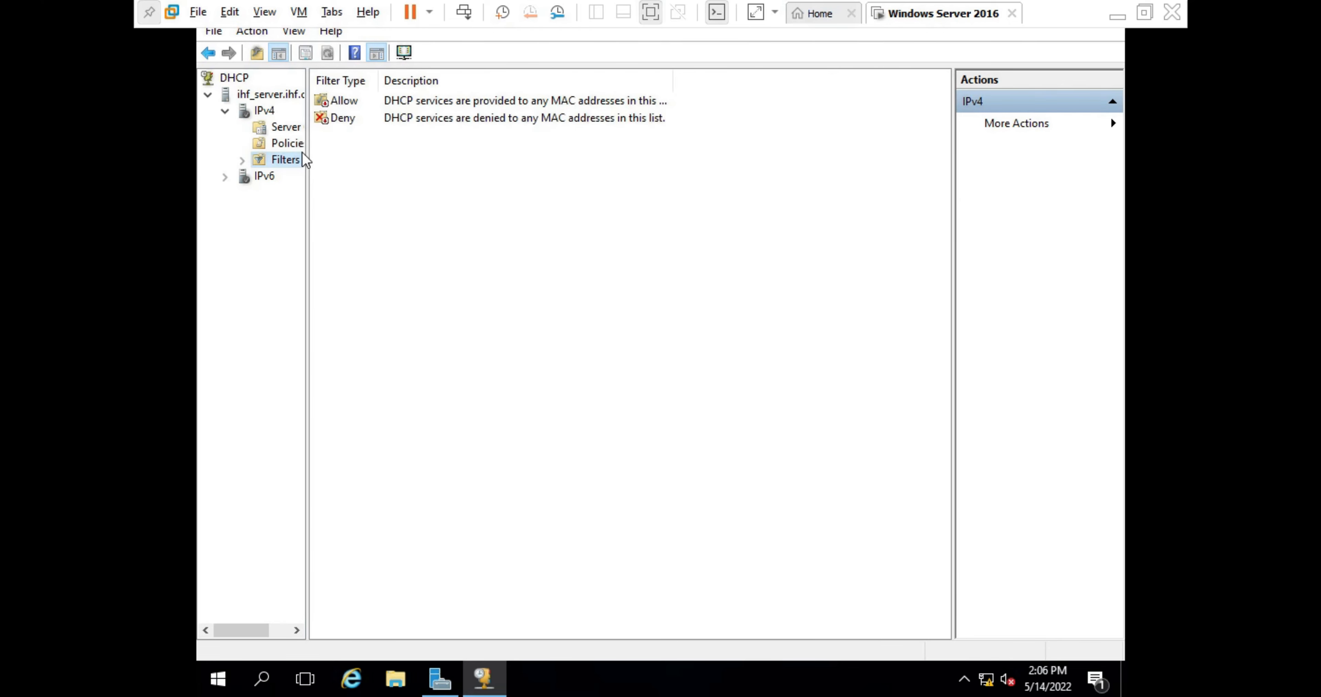
{"action": "left_click", "coordinate": [252, 114]}
{"action": "left_click", "coordinate": [466, 184]}
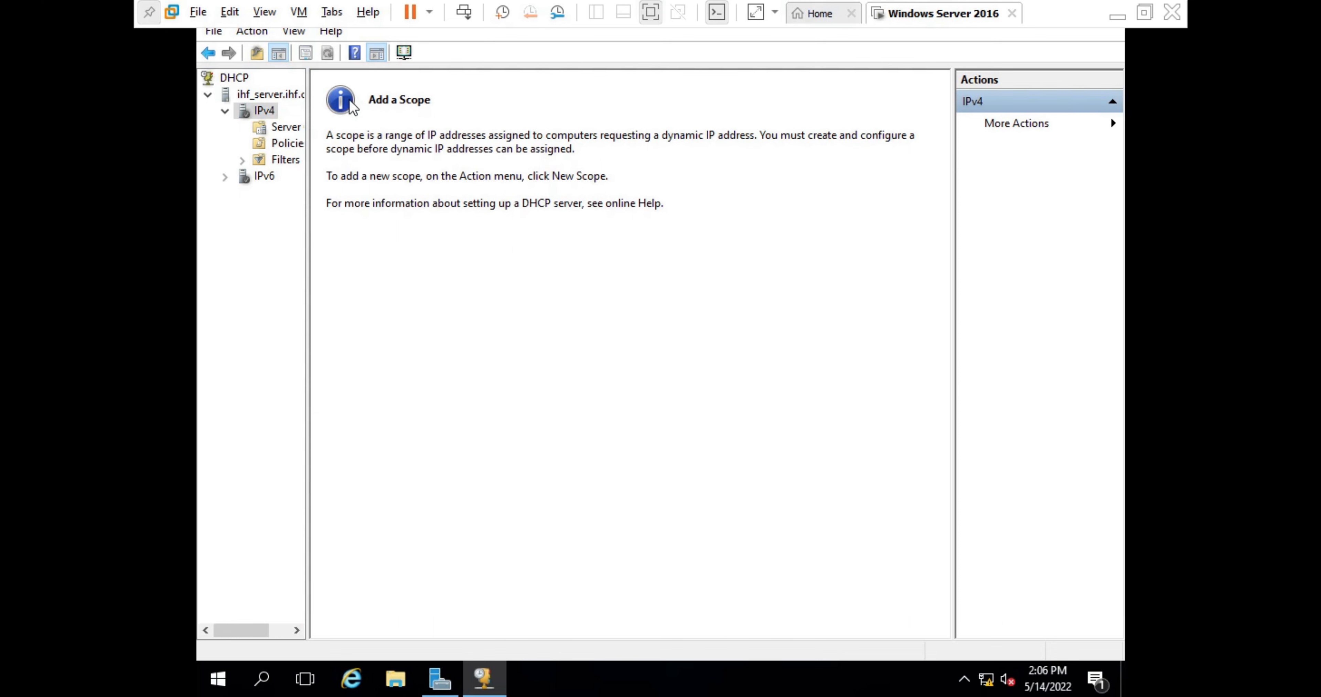
- Start a New Scope under IPv4 and name it ihf_dhcp
{"action": "right_click", "coordinate": [250, 109]}
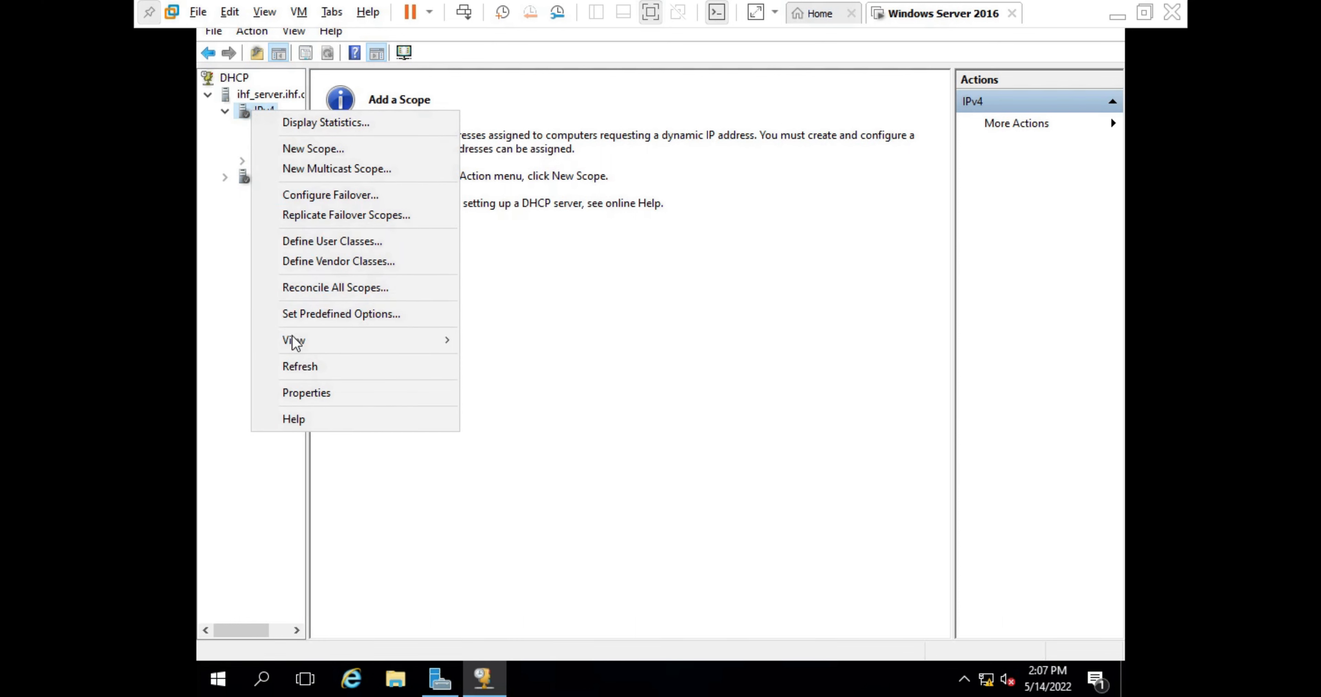
{"action": "left_click", "coordinate": [287, 153]}
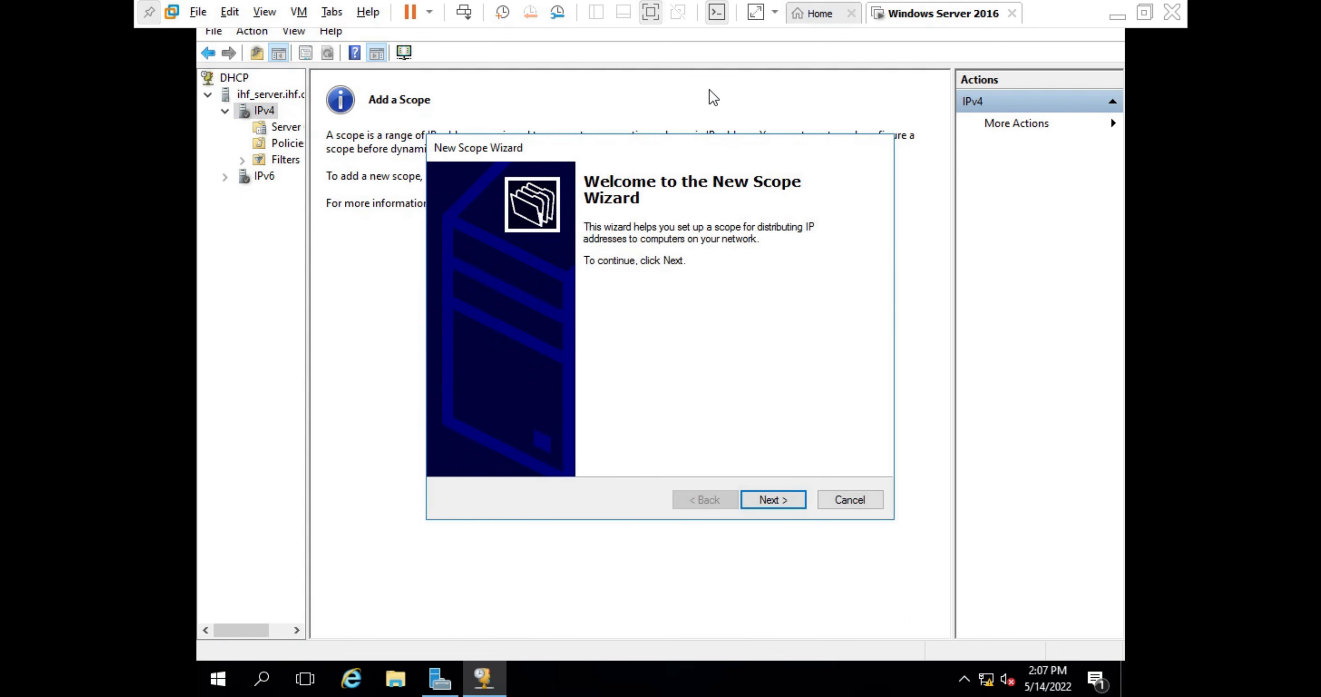
{"action": "left_click", "coordinate": [837, 315]}
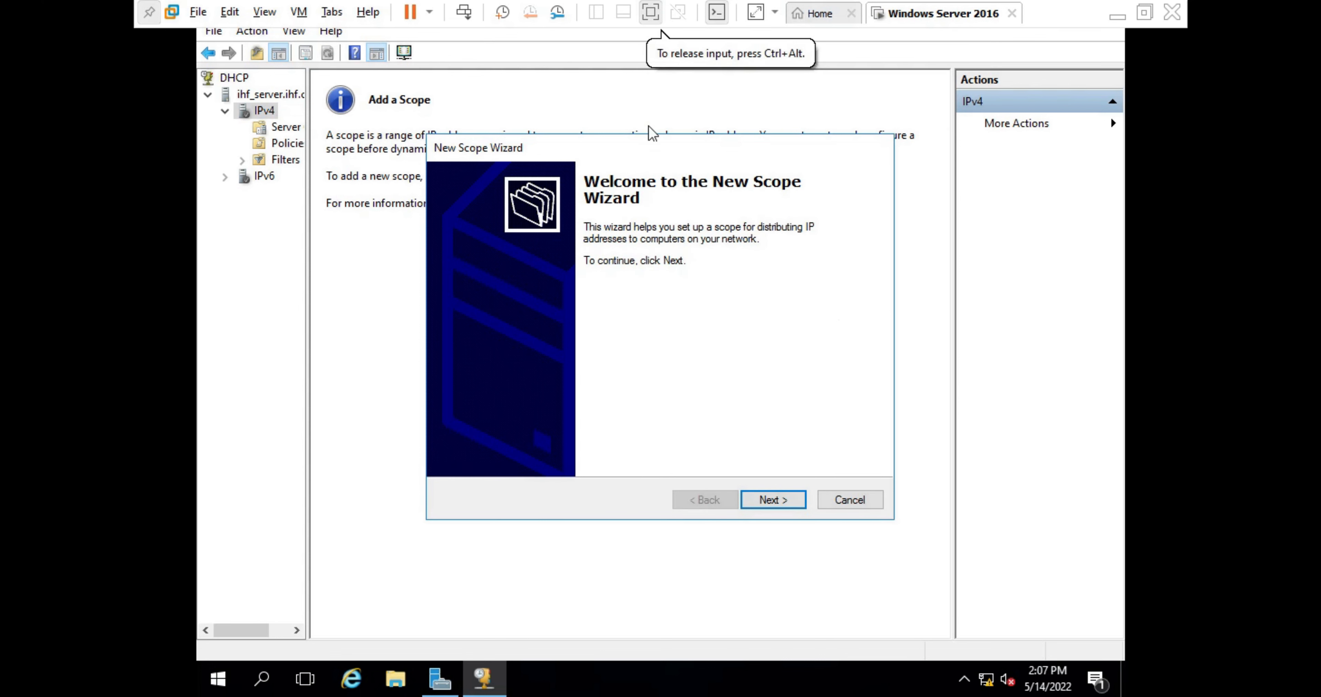
{"action": "left_click", "coordinate": [760, 500]}
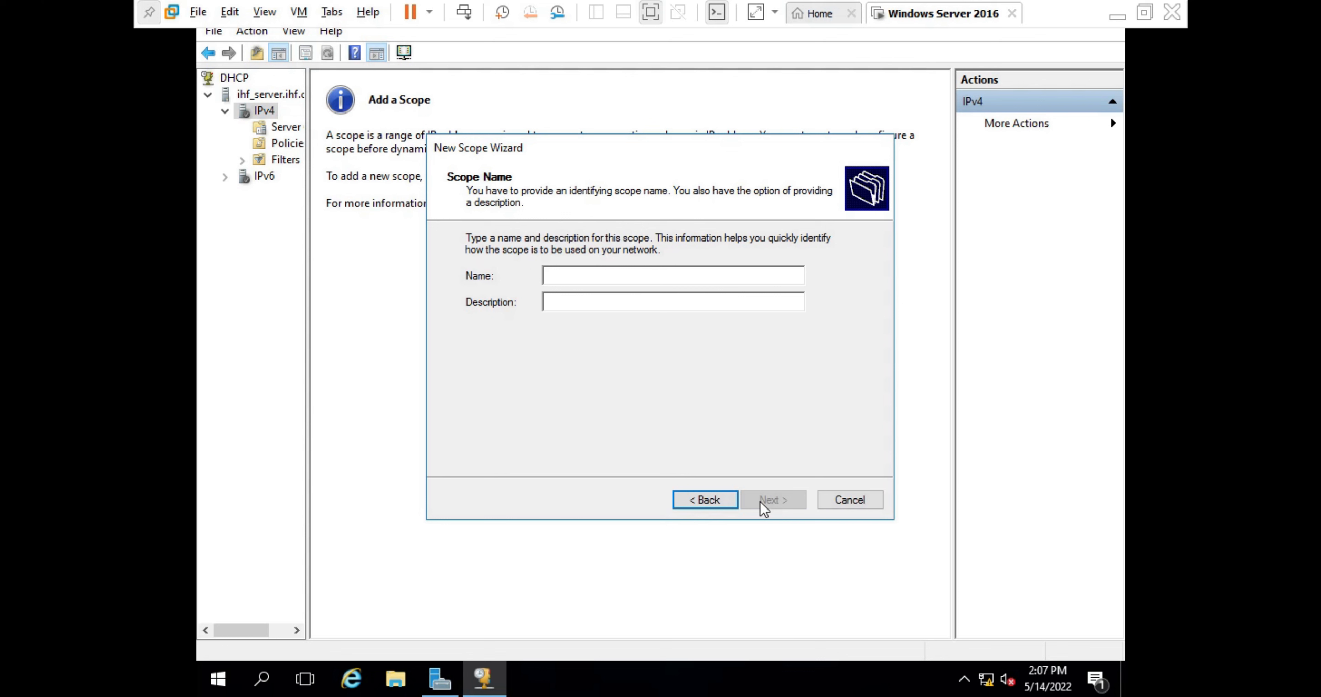
{"action": "type", "text": "i"}
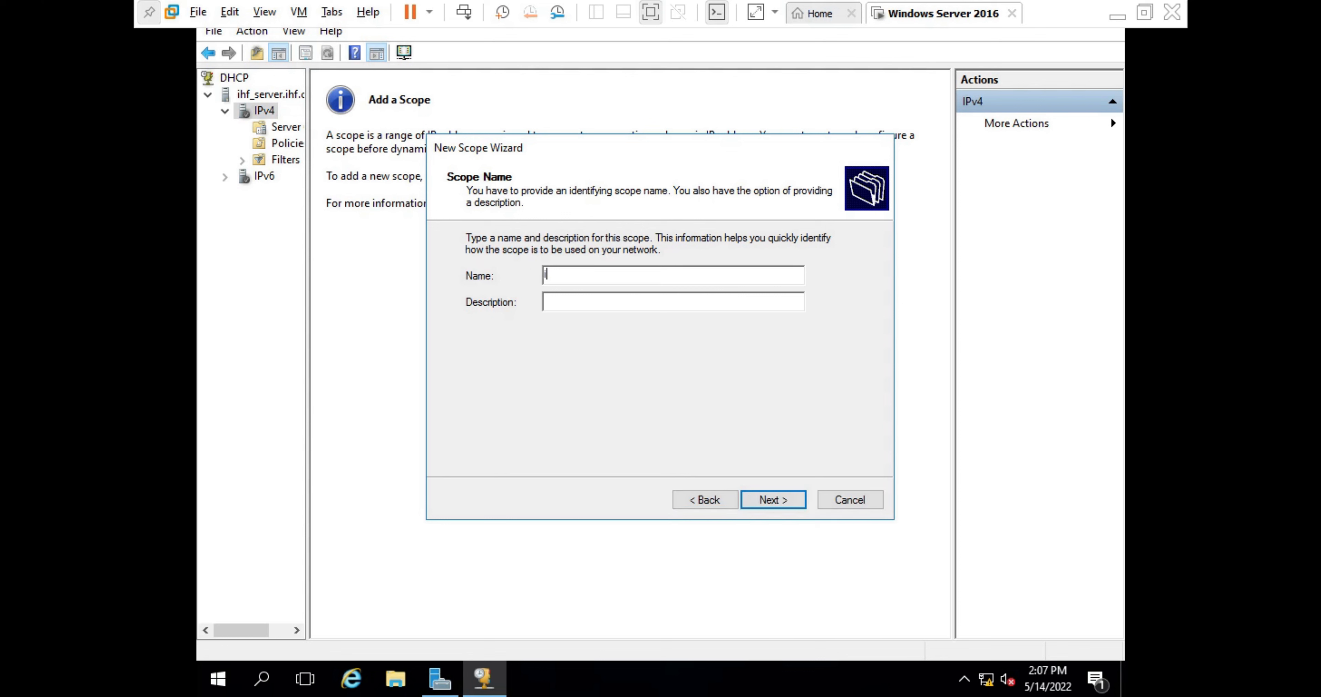
{"action": "type", "text": "n"}
{"action": "key", "text": "BackSpace"}
{"action": "type", "text": "hf_dhcp"}
{"action": "left_click", "coordinate": [781, 495]}
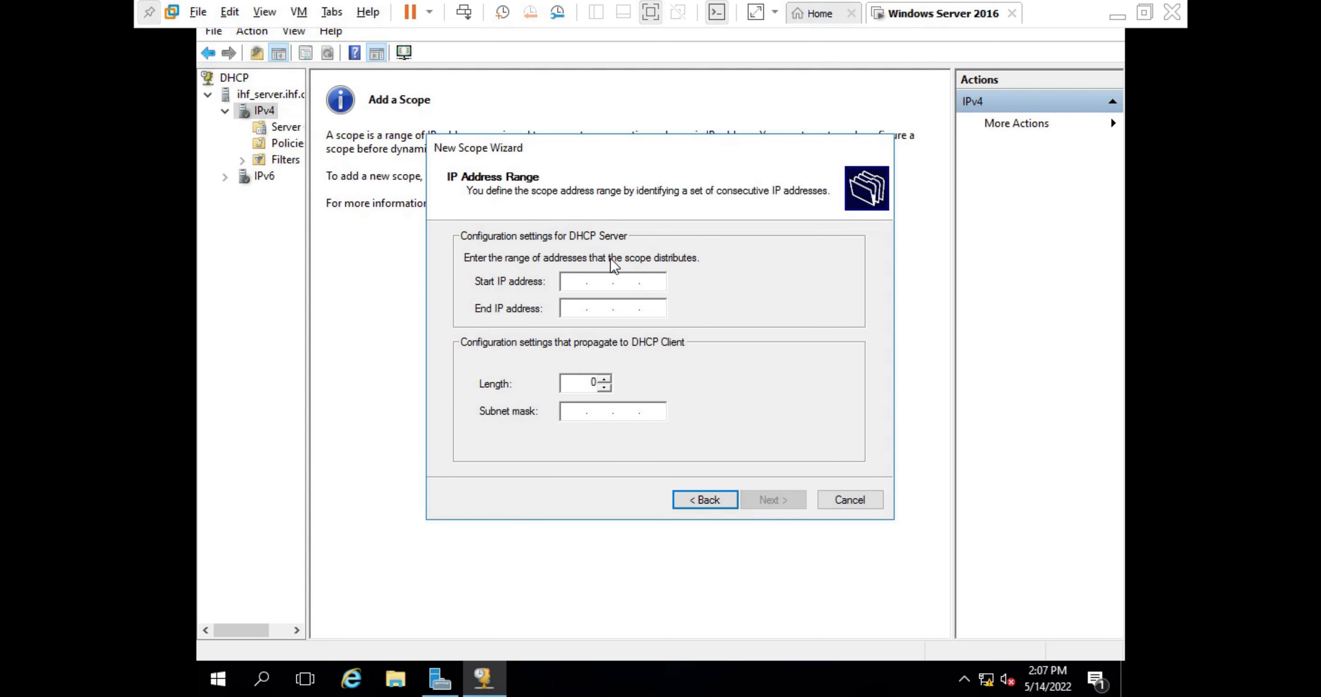
- Set the scope range from 192.168.0.10 to 192.168.0.210 with subnet mask 255.255.255.0
{"action": "type", "text": "192 . 168 . 0 ."}
{"action": "type", "text": "10"}
{"action": "left_click", "coordinate": [567, 307]}
{"action": "type", "text": "192."}
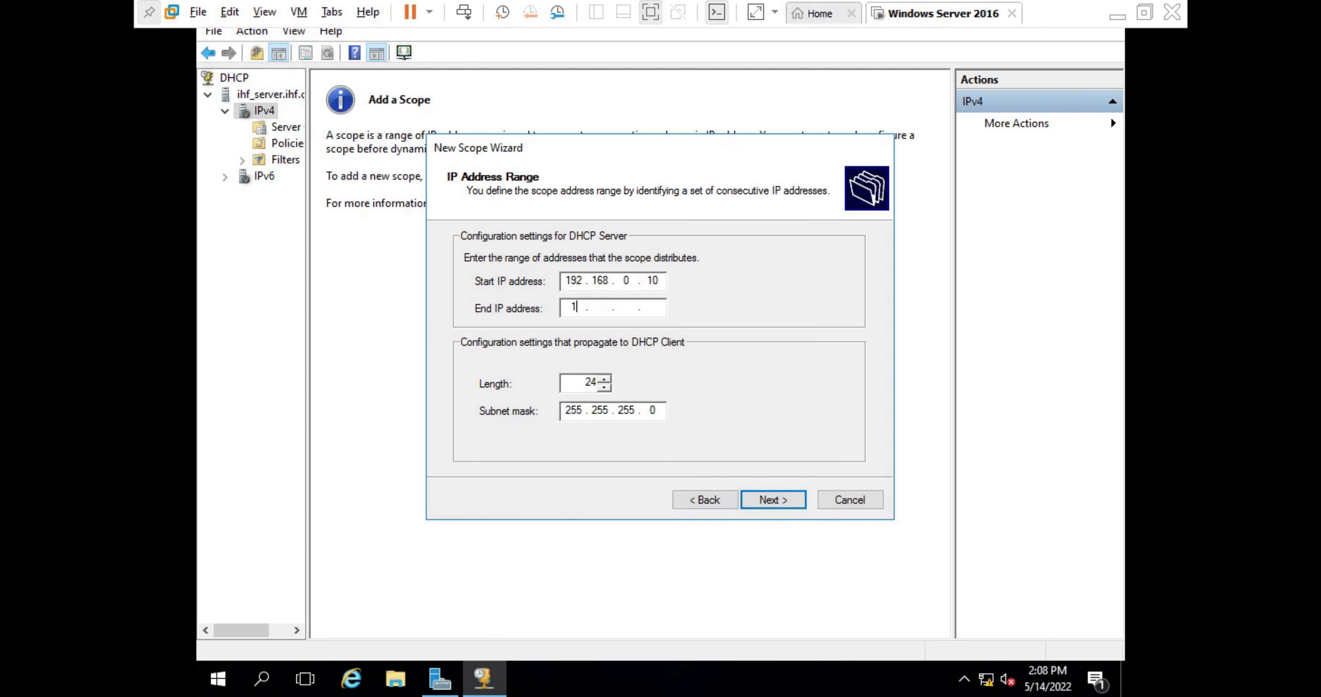
{"action": "type", "text": "168.0.15"}
{"action": "key", "text": "BackSpace"}
{"action": "key", "text": "BackSpace"}
{"action": "type", "text": "210"}
{"action": "left_click", "coordinate": [780, 498]}
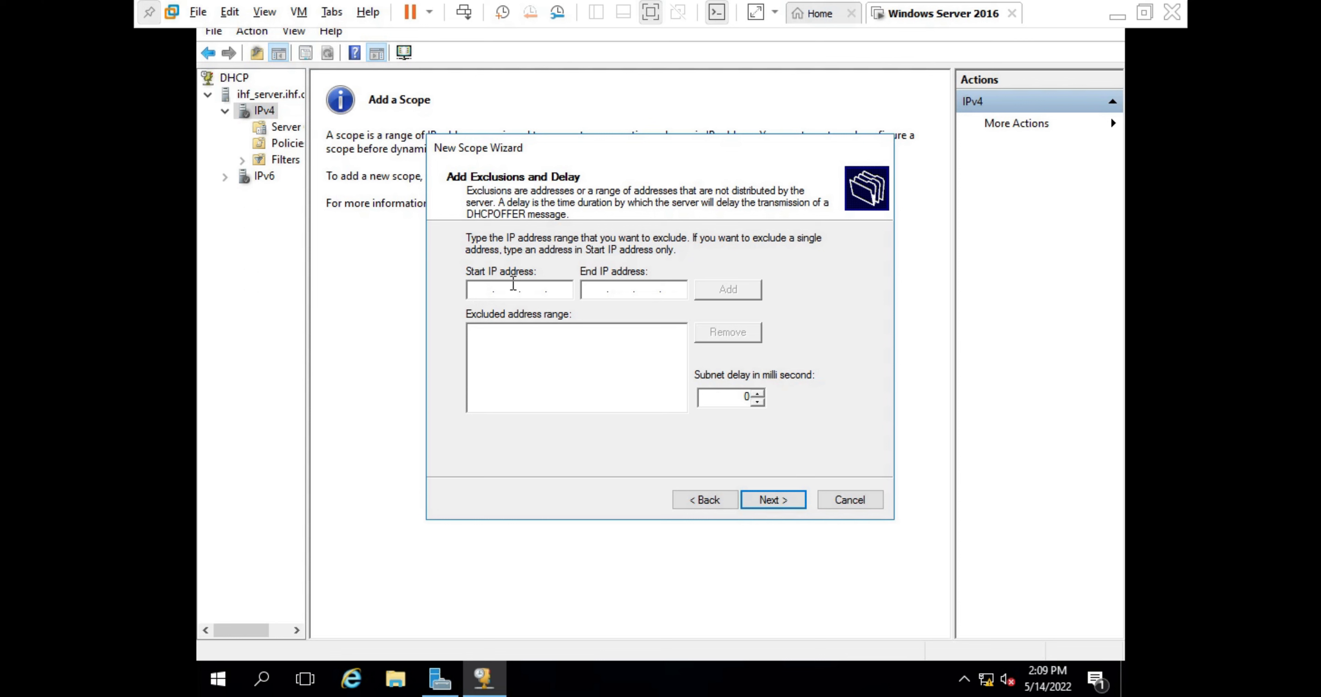
- Exclude addresses 192.168.0.190 through 192.168.0.195 from the scope, fixing the invalid start octet
{"action": "type", "text": "192 . 168 . 01 . 2"}
{"action": "key", "text": "BackSpace"}
{"action": "type", "text": "190"}
{"action": "left_click", "coordinate": [603, 297]}
{"action": "type", "text": "129"}
{"action": "key", "text": "BackSpace"}
{"action": "key", "text": "BackSpace"}
{"action": "type", "text": "92 . 168 . 0 . "}
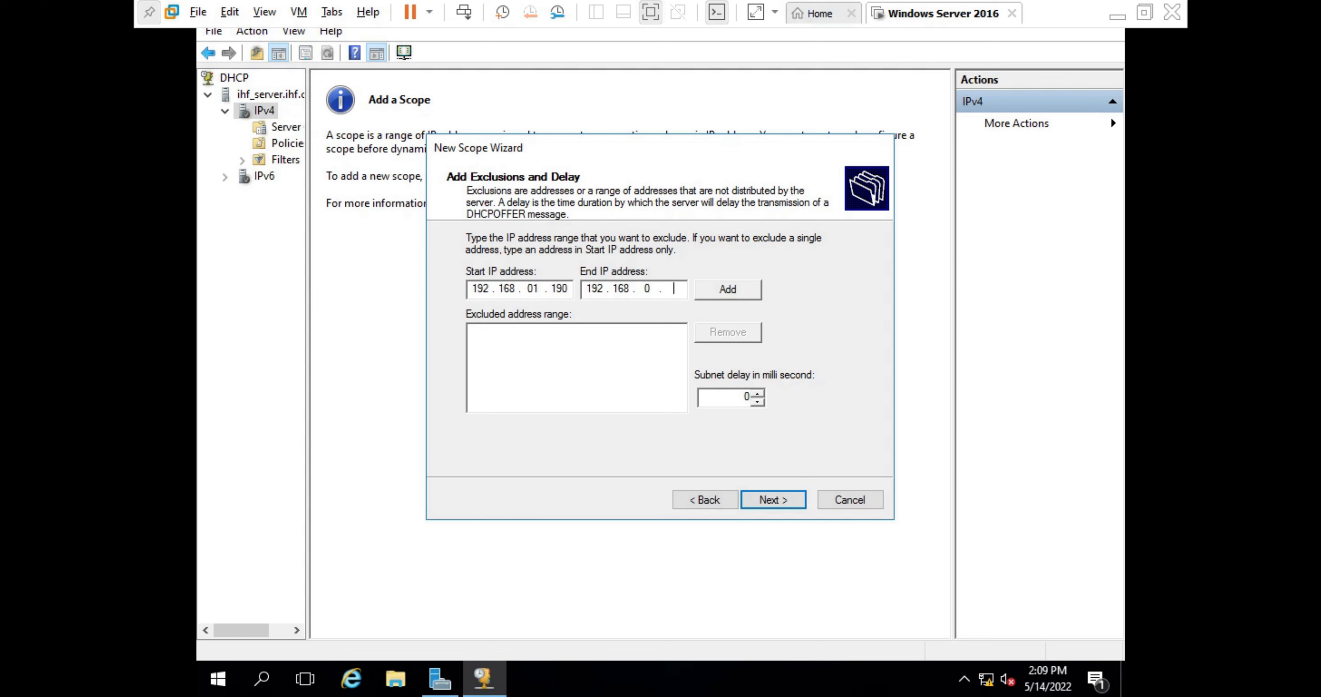
{"action": "type", "text": "195"}
{"action": "left_click", "coordinate": [742, 294]}
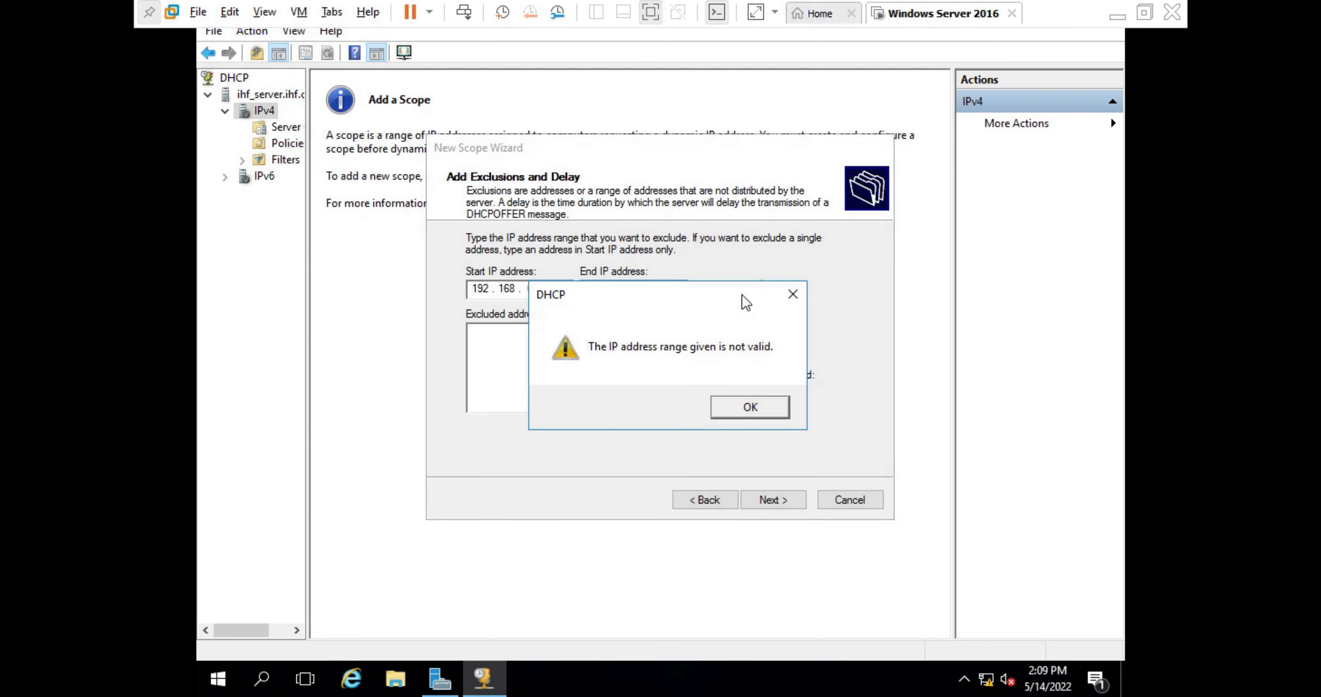
{"action": "left_click", "coordinate": [750, 406]}
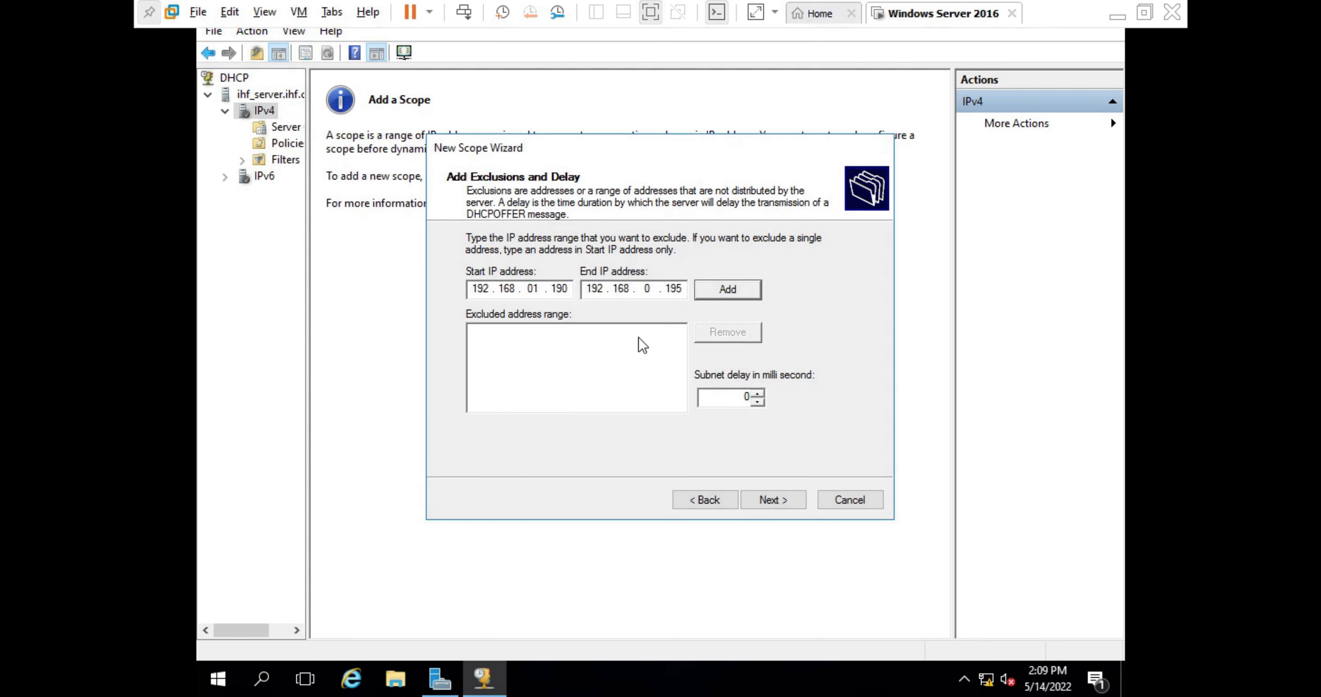
{"action": "left_click", "coordinate": [544, 290]}
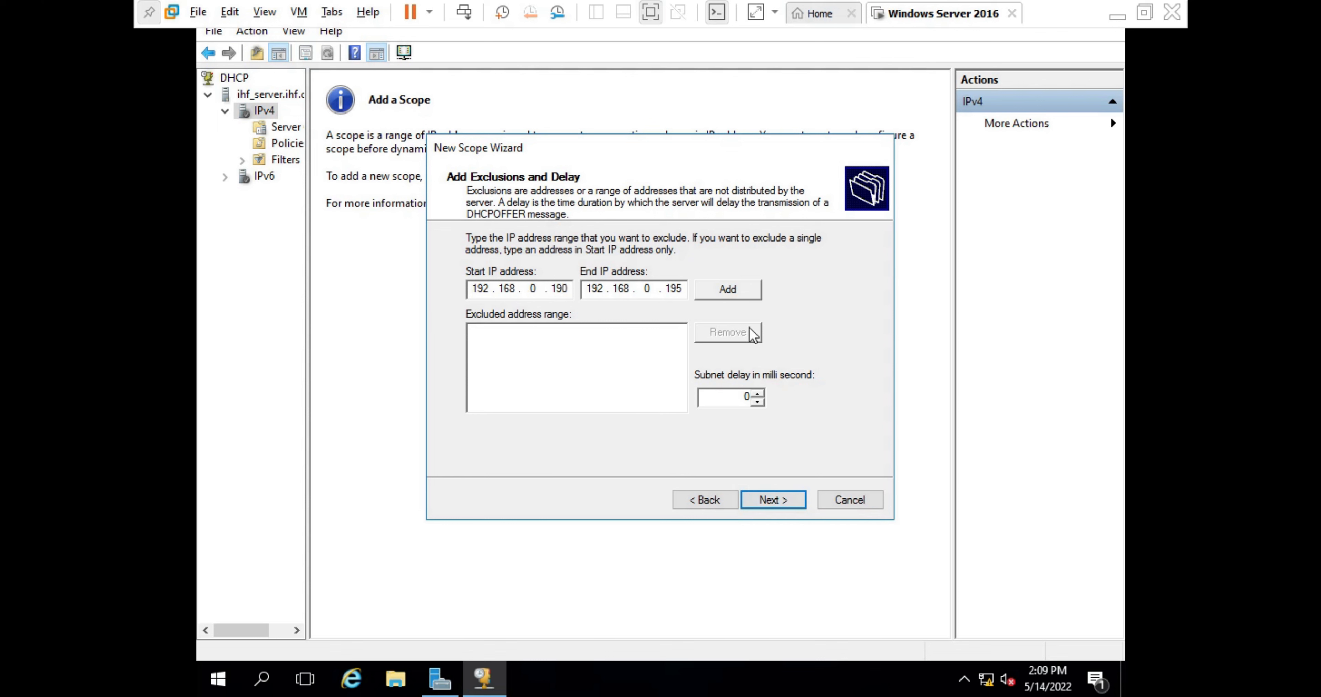
{"action": "left_click", "coordinate": [744, 289]}
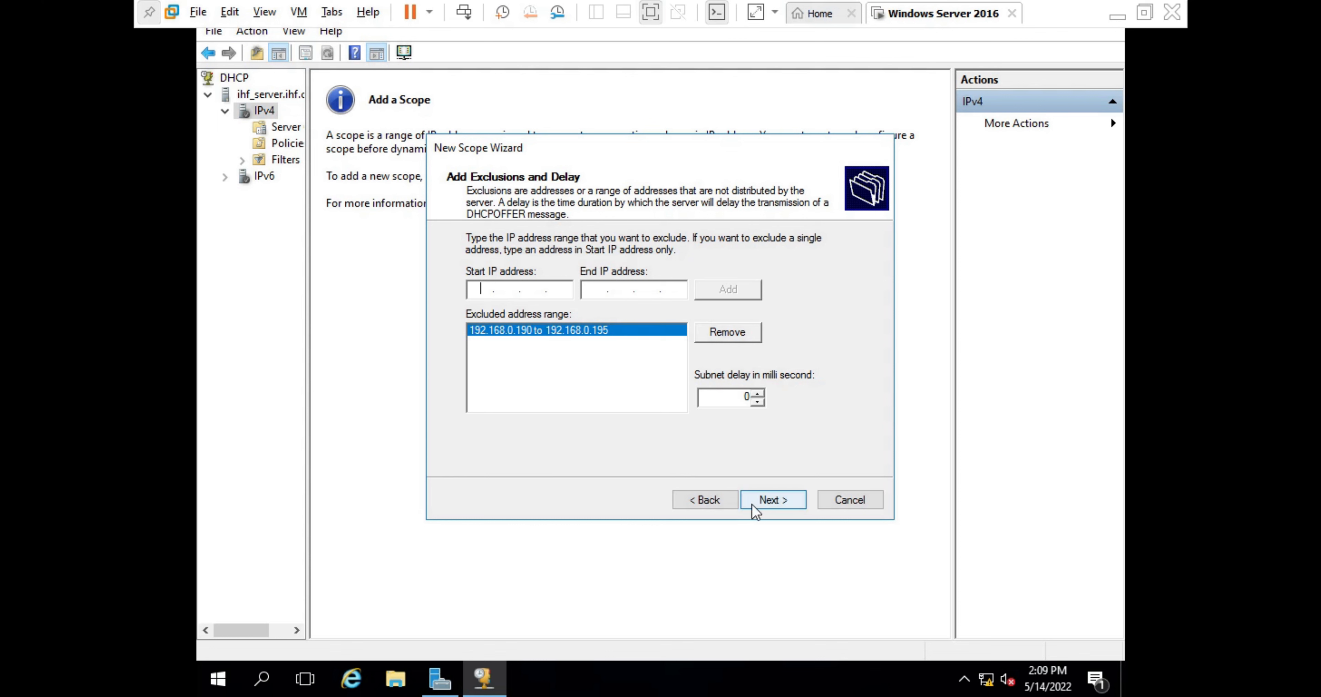
{"action": "left_click", "coordinate": [770, 500]}
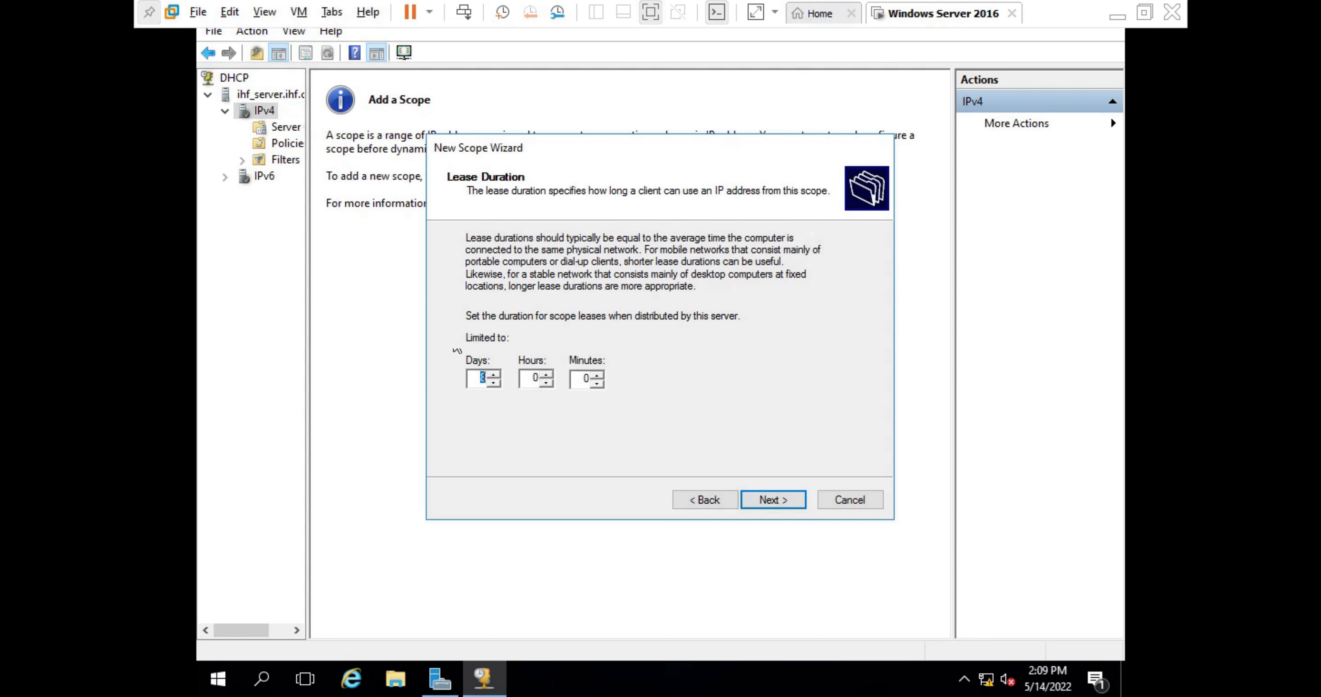
- Lengthen the lease by one day and add router 192.168.0.10 as default gateway
{"action": "left_click", "coordinate": [495, 373]}
{"action": "left_click", "coordinate": [784, 501]}
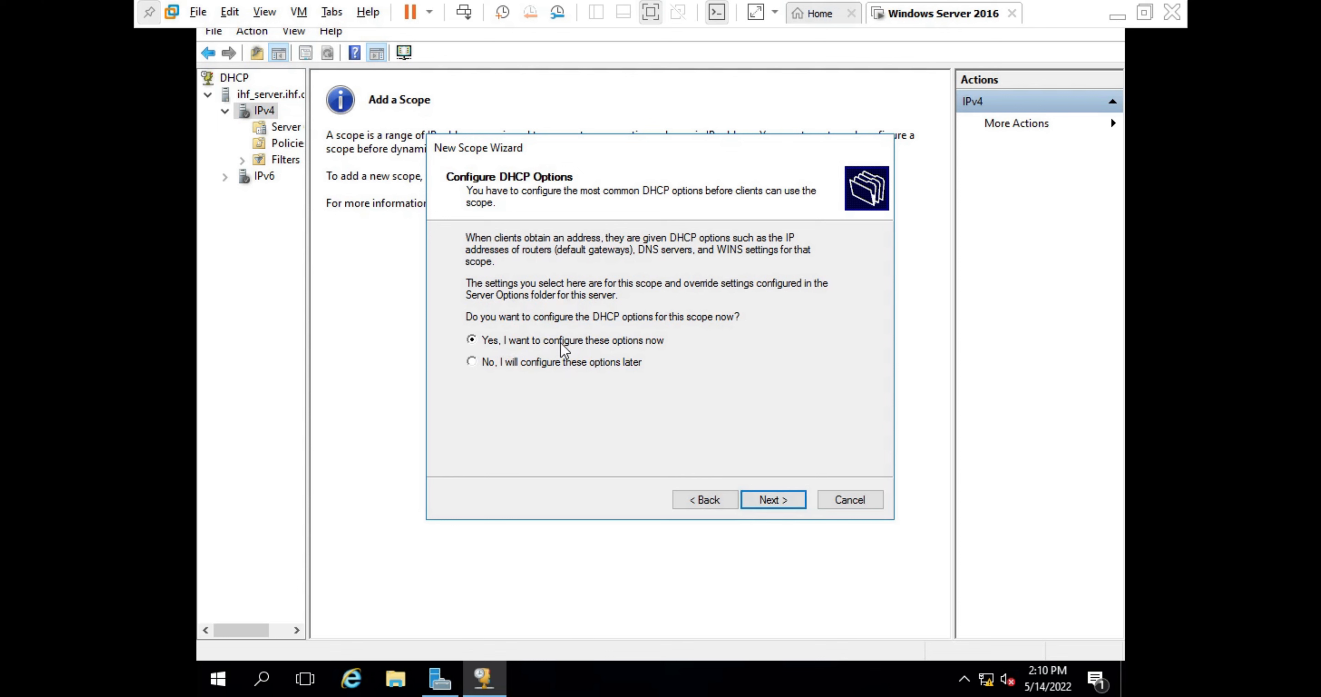
{"action": "left_click", "coordinate": [783, 502]}
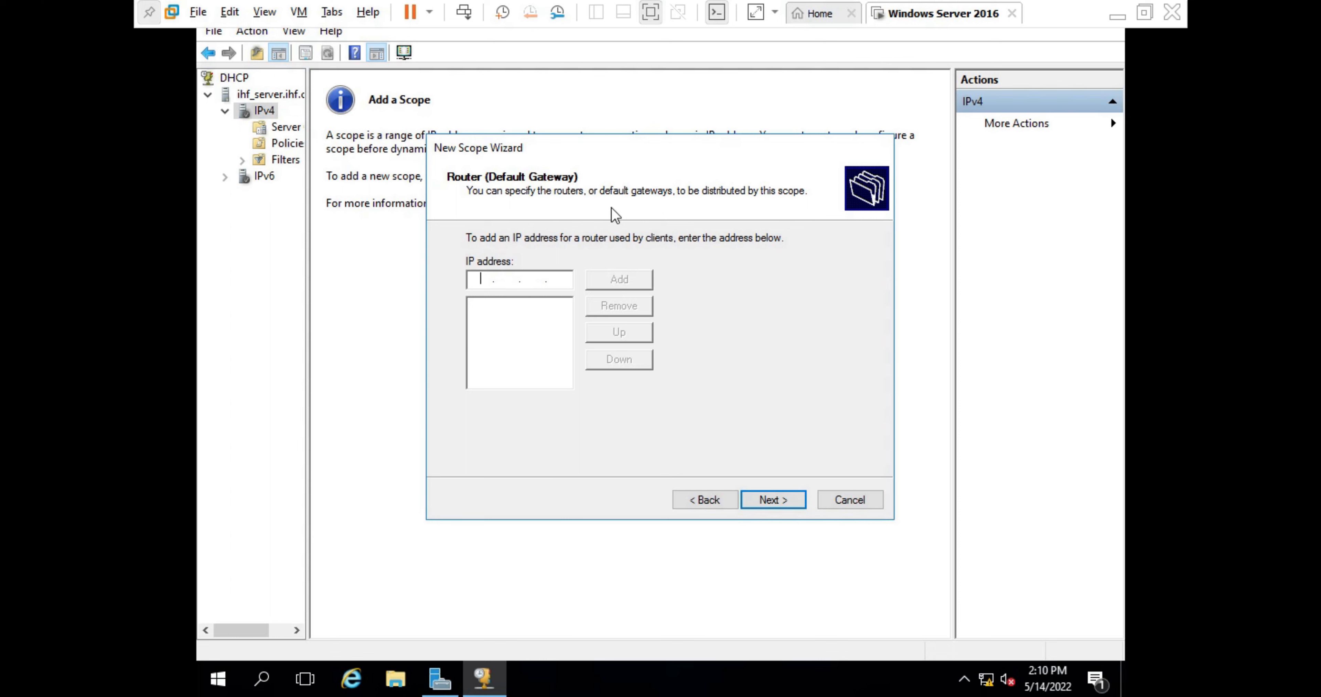
{"action": "type", "text": "192 . 168 . 0 . 10"}
{"action": "left_click", "coordinate": [623, 279]}
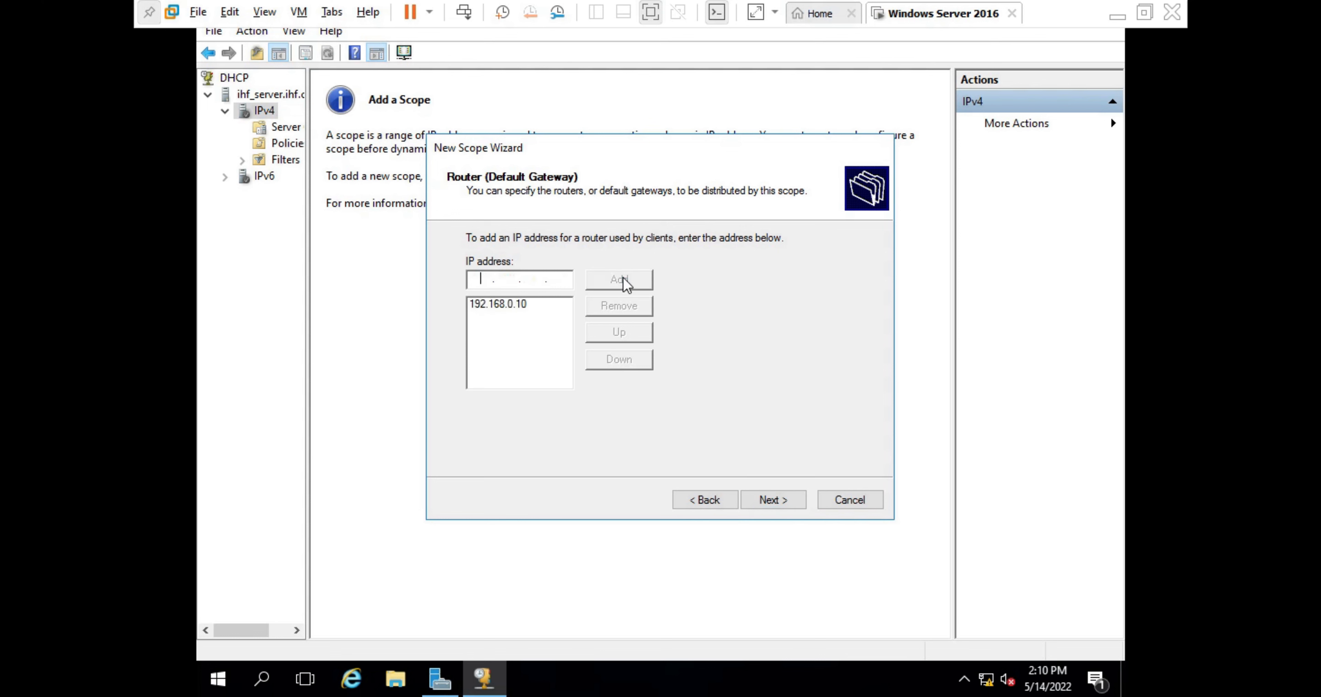
- Keep domain ihf.com with DNS server 192.168.0.2, skip WINS, and finish the wizard
{"action": "left_click", "coordinate": [771, 497]}
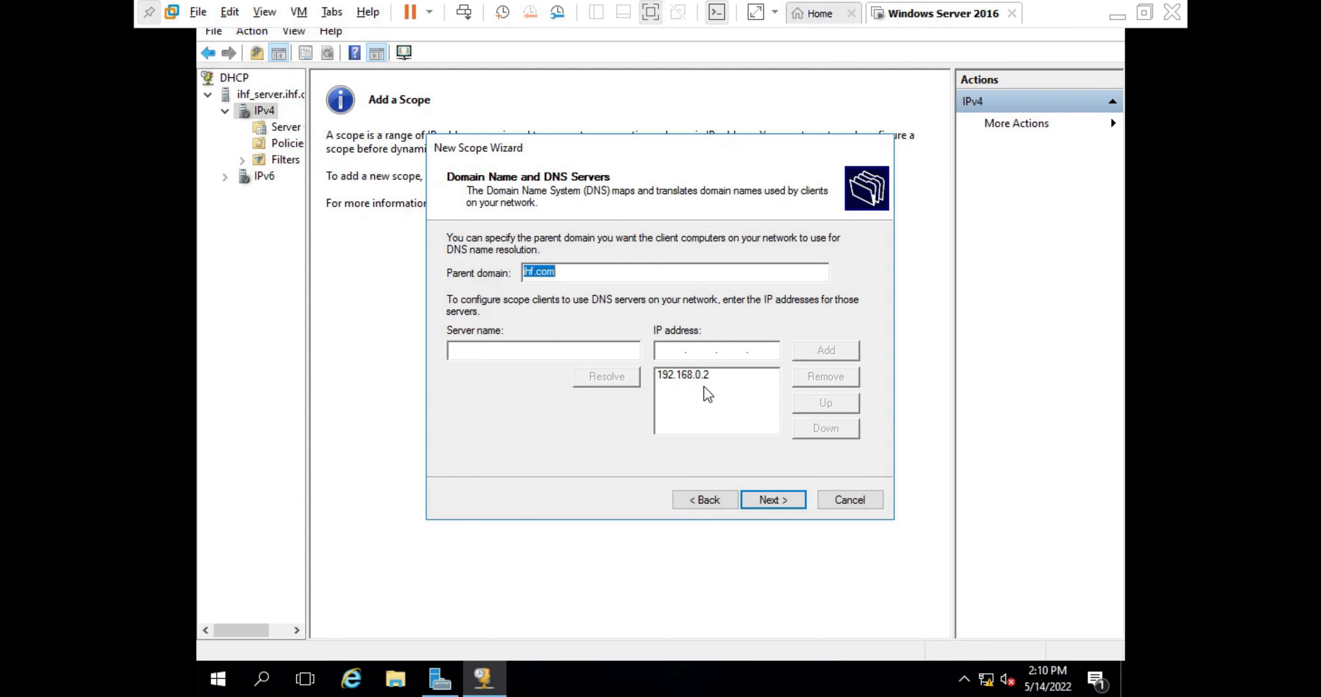
{"action": "left_click", "coordinate": [772, 491]}
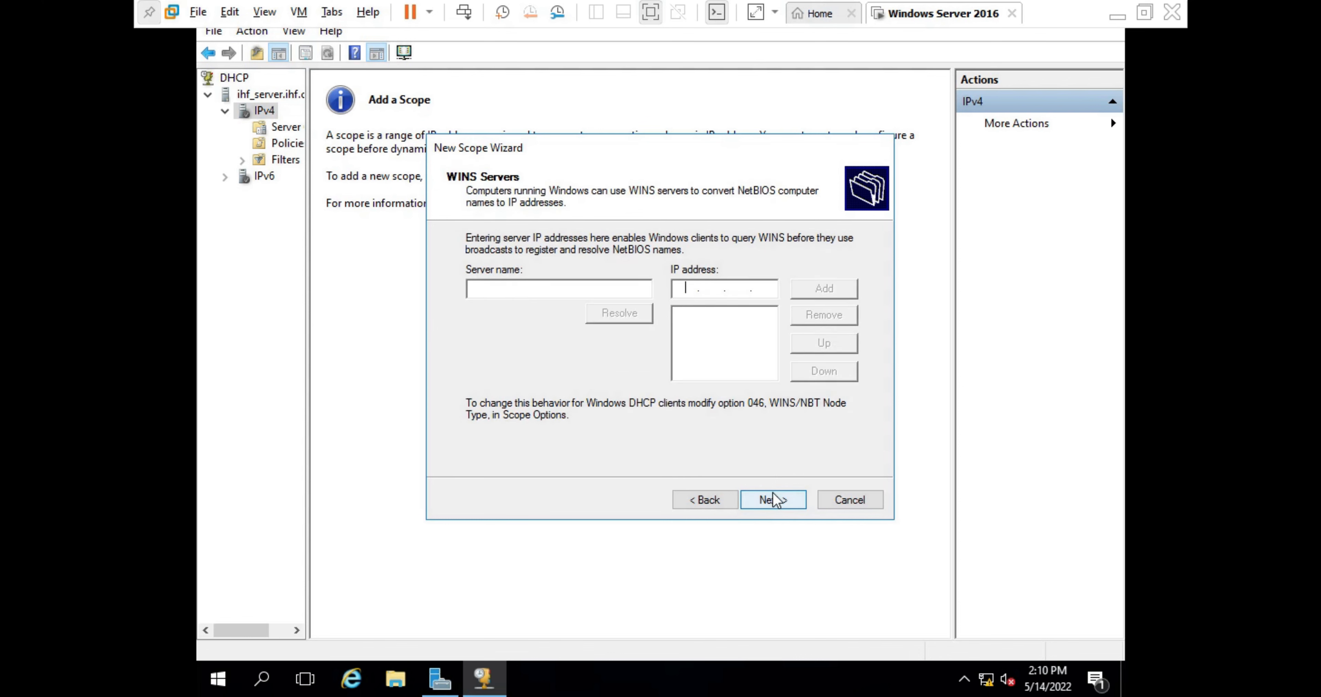
{"action": "left_click", "coordinate": [772, 493]}
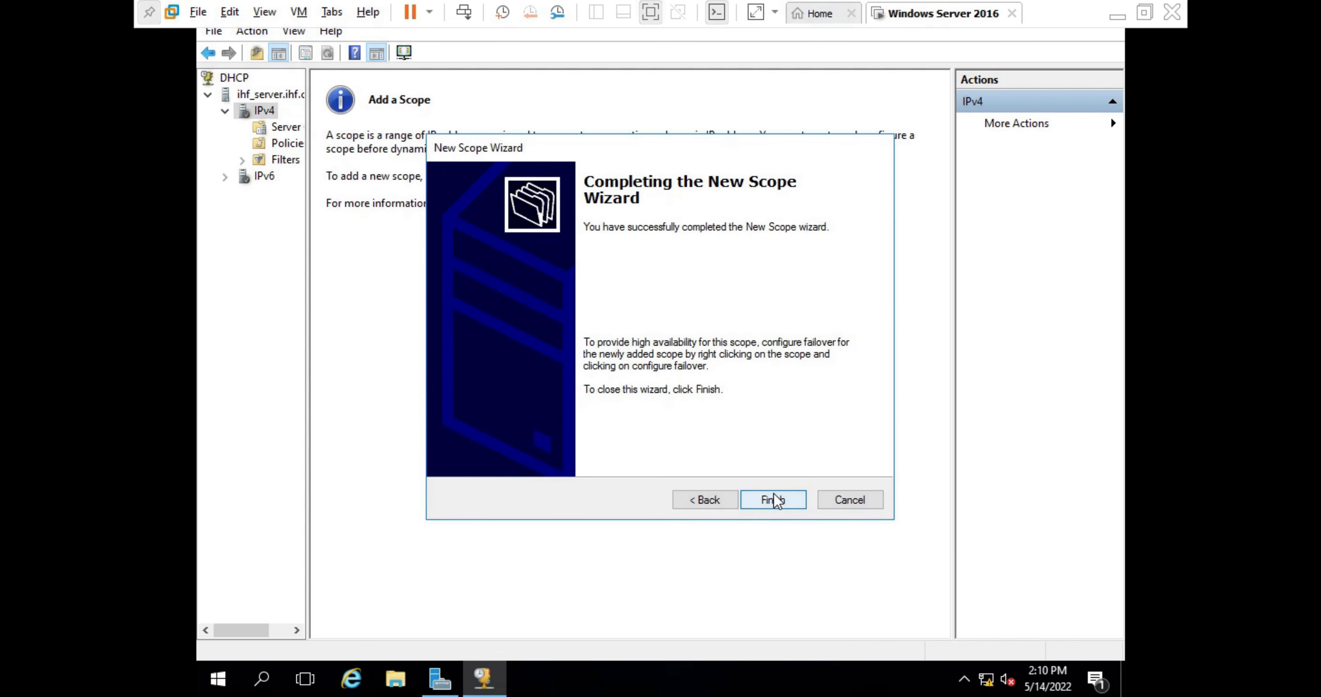
{"action": "left_click", "coordinate": [774, 500]}
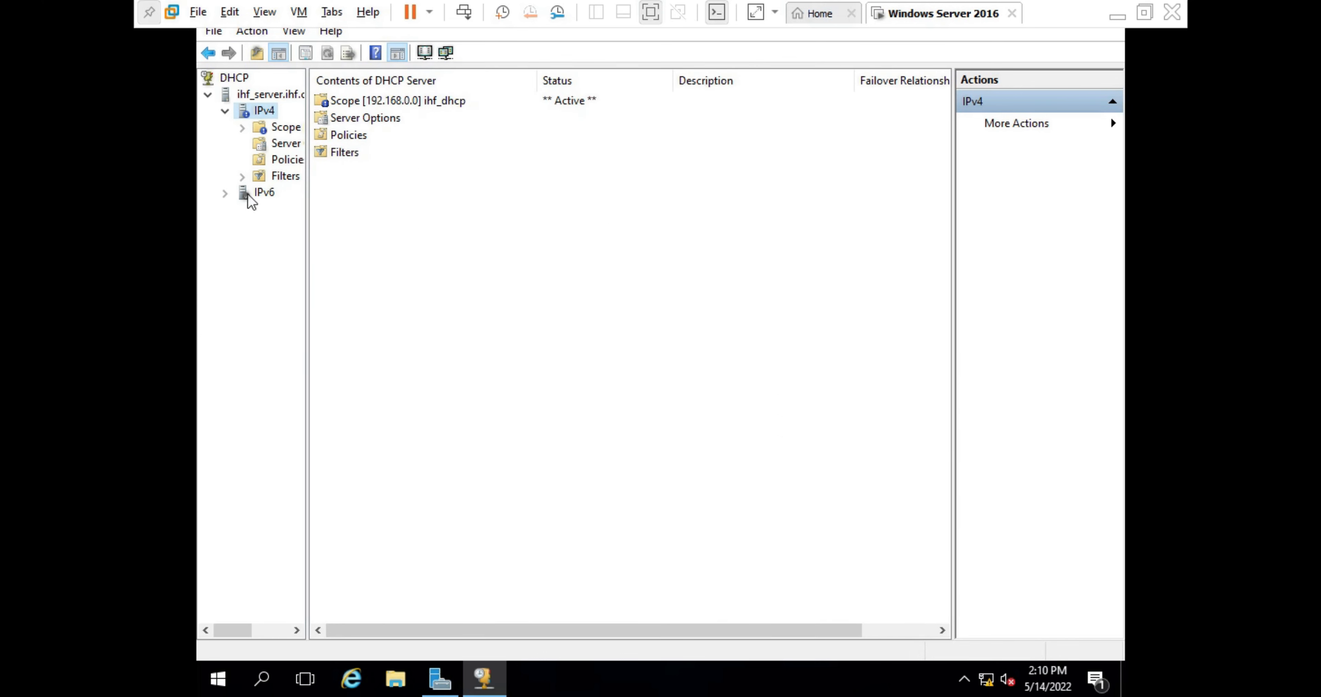
- Open the 192.168.0.0 scope and review its address leases and address pool with exclusions
{"action": "double_click", "coordinate": [275, 128]}
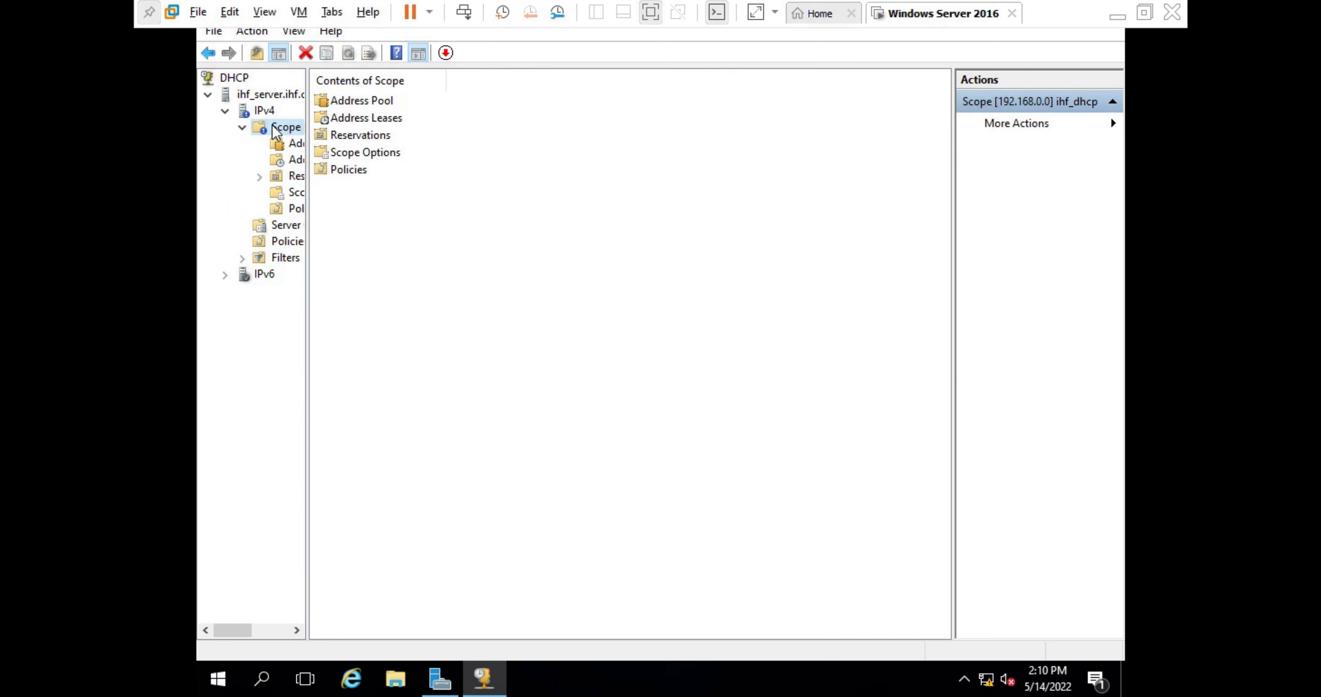
{"action": "left_click", "coordinate": [263, 114]}
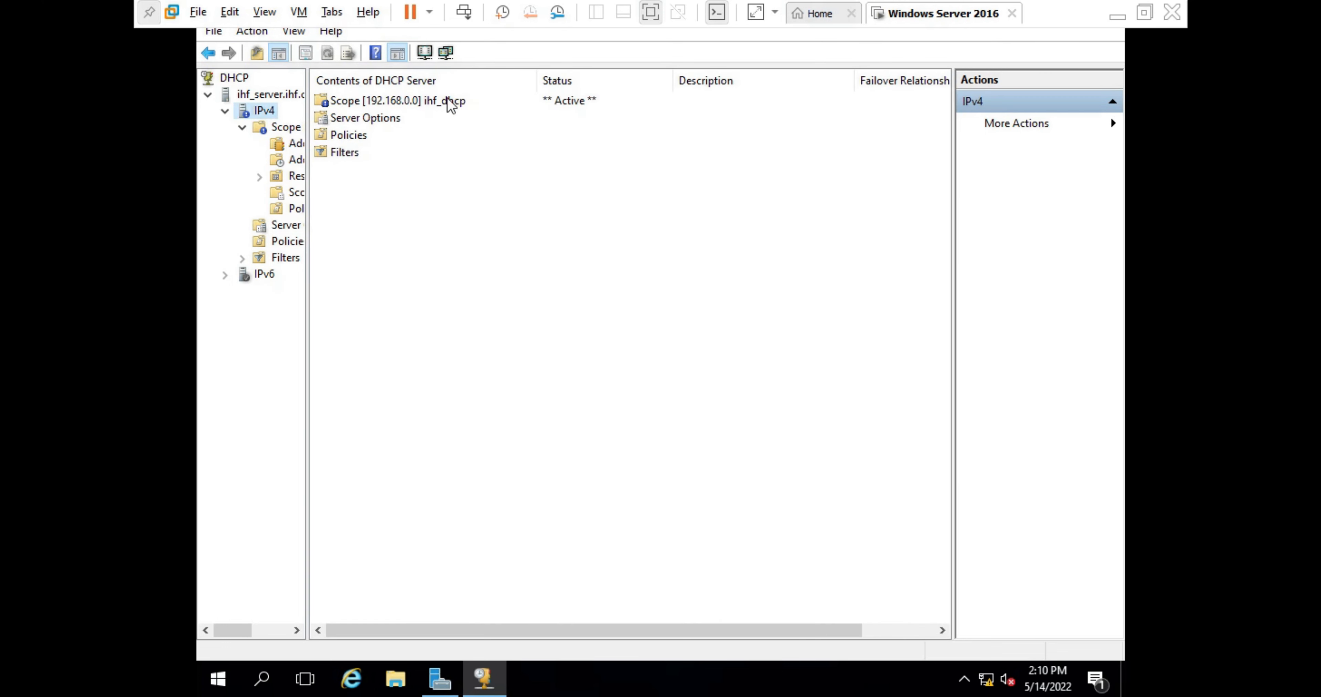
{"action": "left_click", "coordinate": [449, 105]}
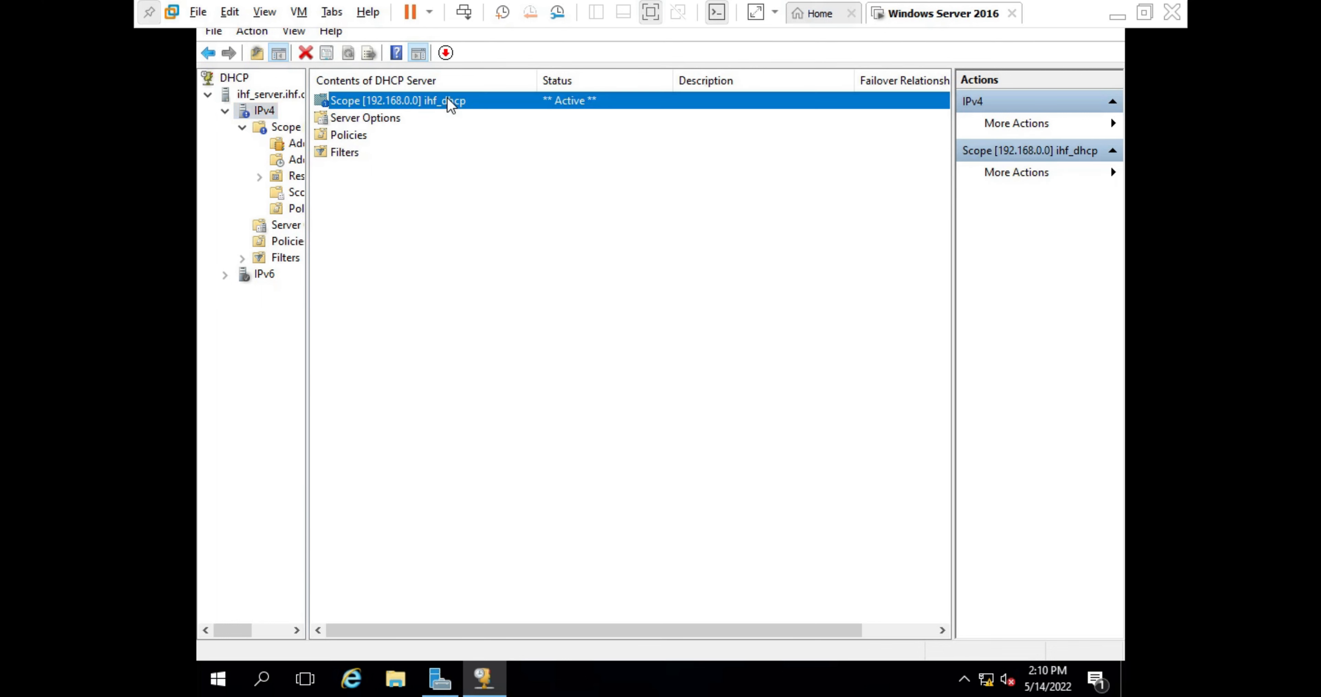
{"action": "double_click", "coordinate": [450, 105]}
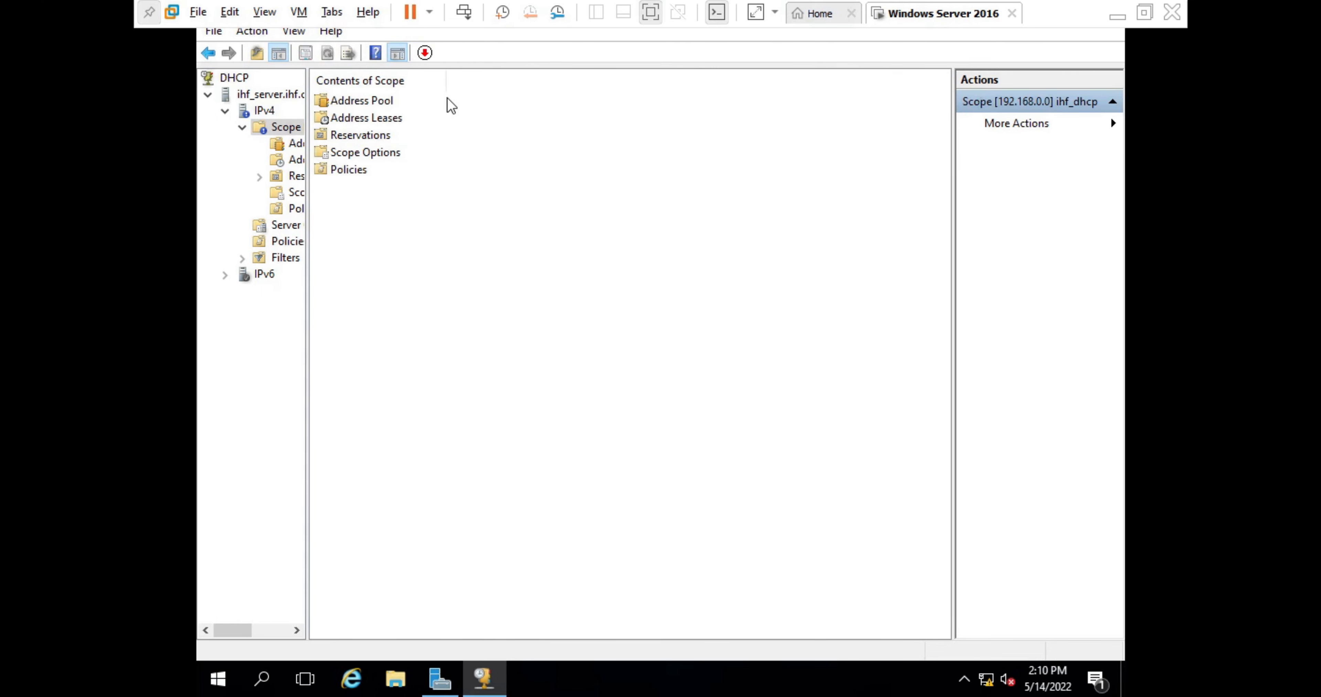
{"action": "double_click", "coordinate": [377, 117]}
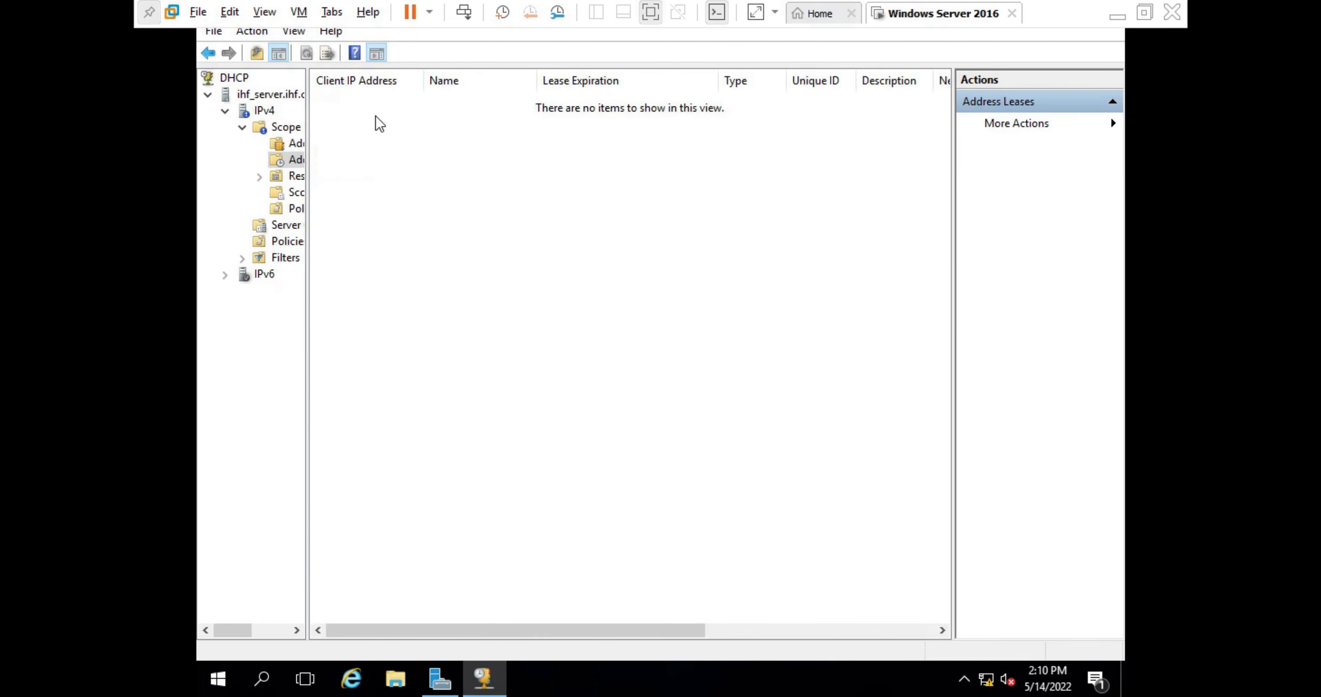
{"action": "left_click", "coordinate": [208, 53]}
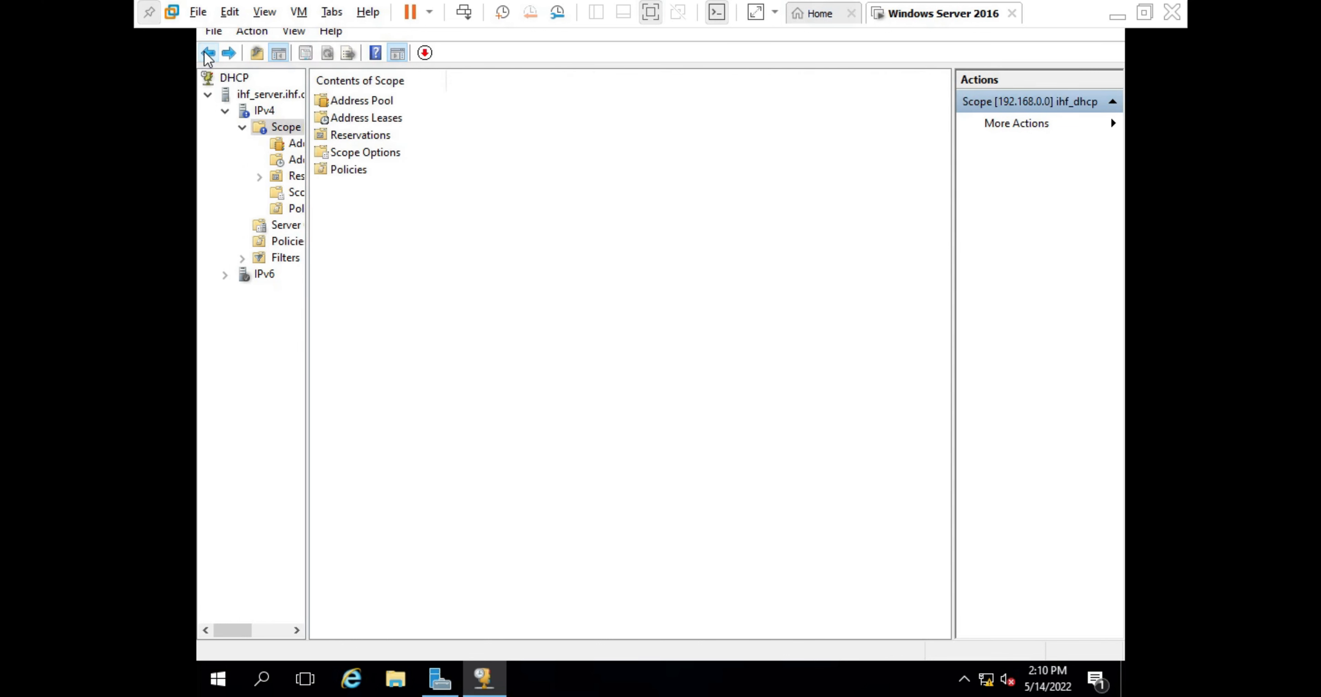
{"action": "left_click", "coordinate": [348, 105]}
{"action": "double_click", "coordinate": [352, 102]}
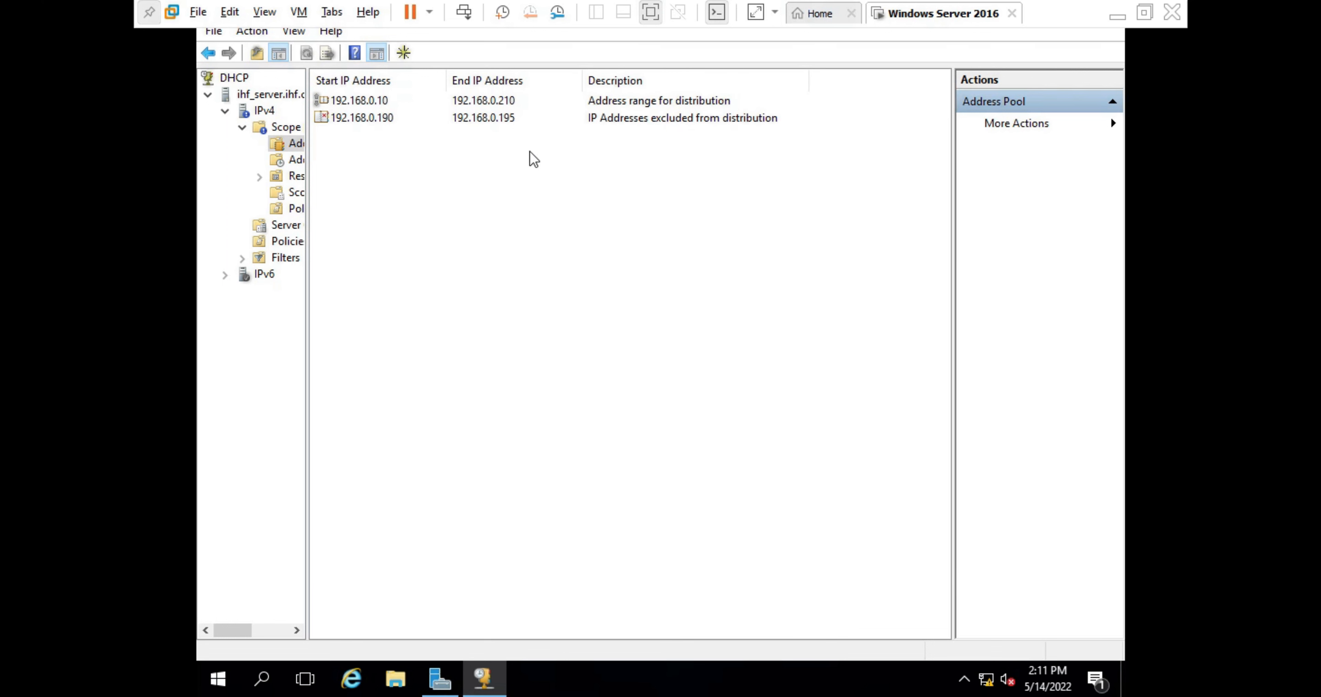
{"action": "left_click", "coordinate": [252, 189]}
- Navigate back up to the DHCP root listing ihf_server.ihf.com
{"action": "left_click", "coordinate": [209, 53]}
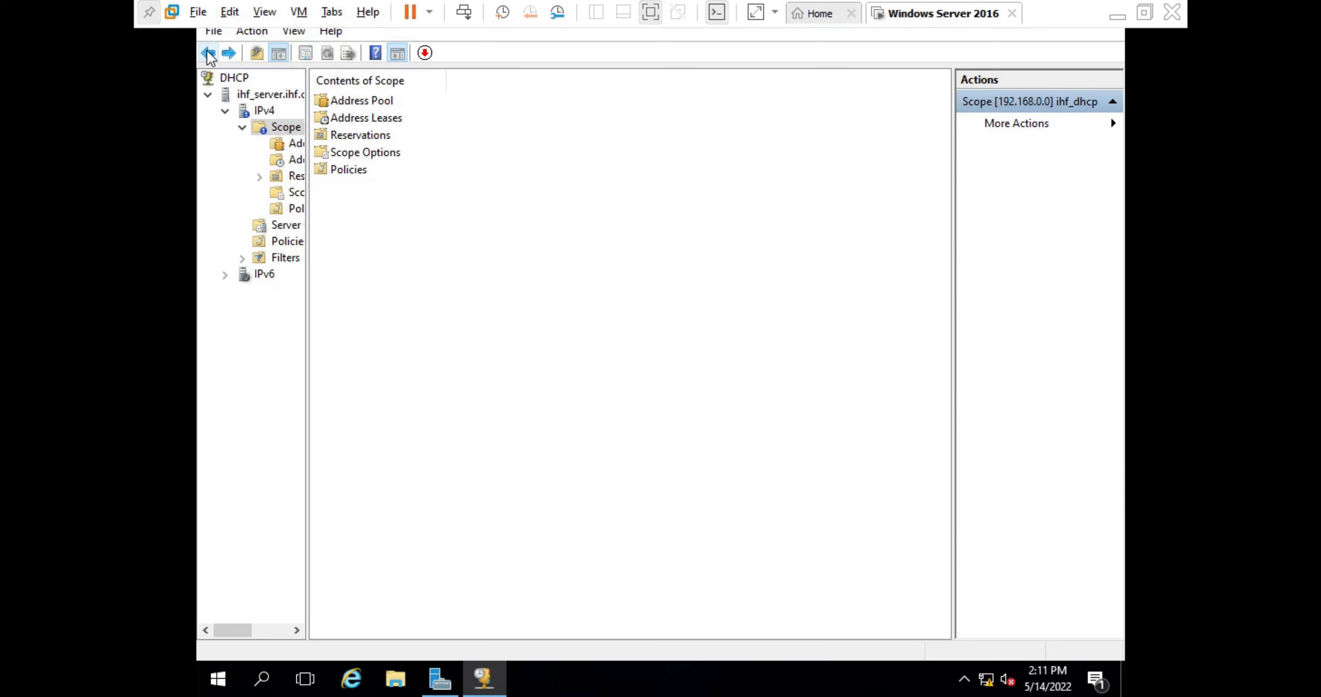
{"action": "left_click", "coordinate": [208, 53]}
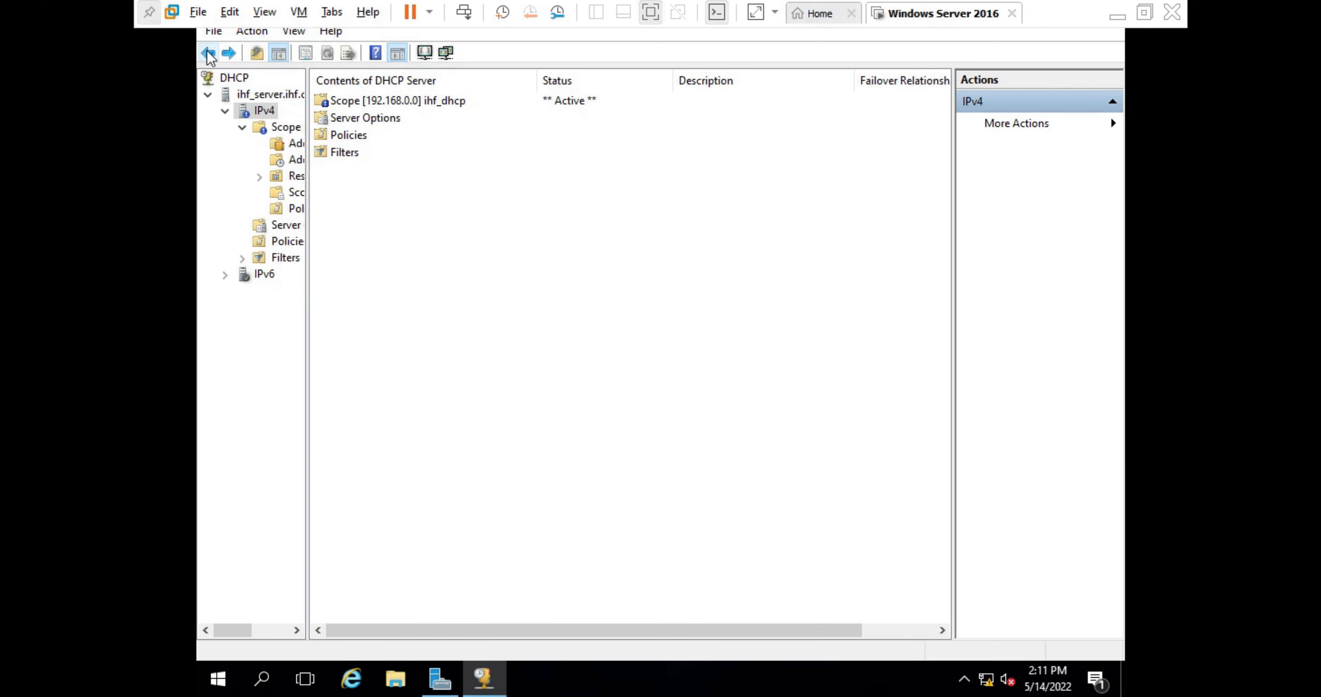
{"action": "left_click", "coordinate": [208, 54]}
{"action": "left_click", "coordinate": [208, 54]}
{"action": "left_click", "coordinate": [207, 52]}
{"action": "left_click", "coordinate": [208, 53]}
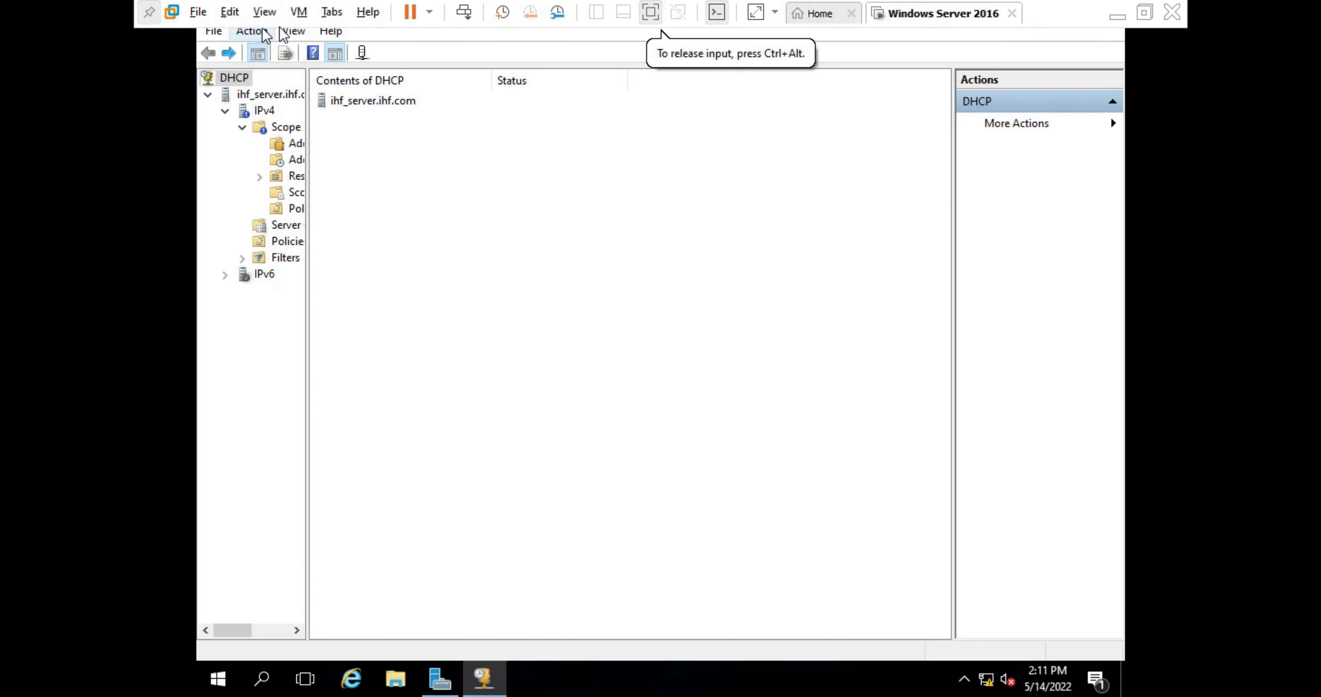
{"action": "left_click", "coordinate": [286, 27]}
{"action": "left_click", "coordinate": [286, 28]}
{"action": "left_click", "coordinate": [286, 27]}
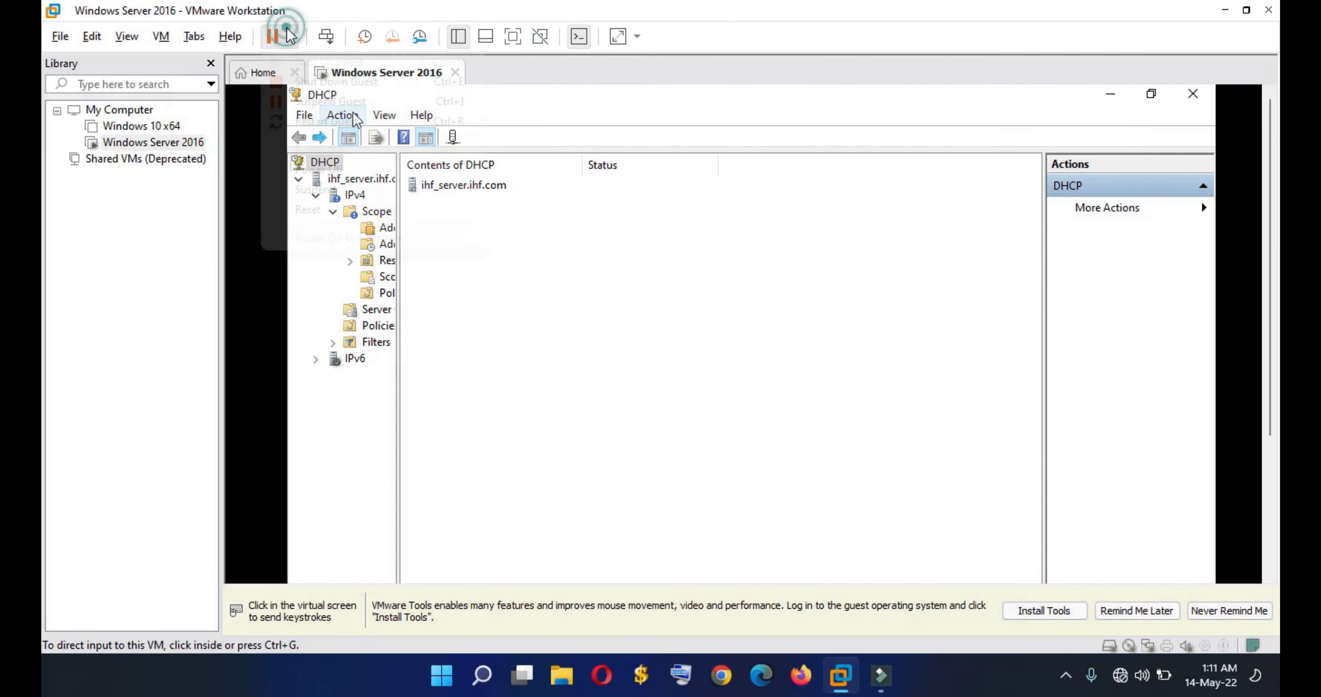
{"action": "left_click", "coordinate": [912, 187]}
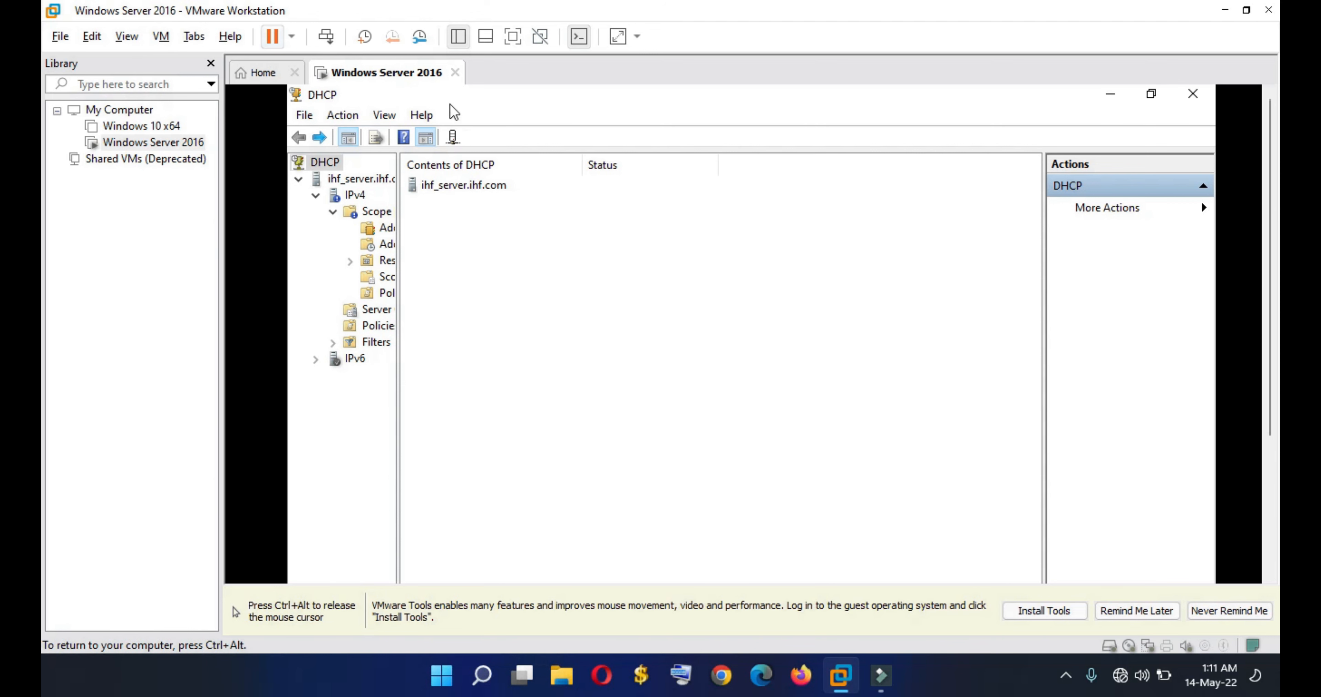
{"action": "key", "text": "ctrl+alt"}
{"action": "left_click", "coordinate": [279, 81]}
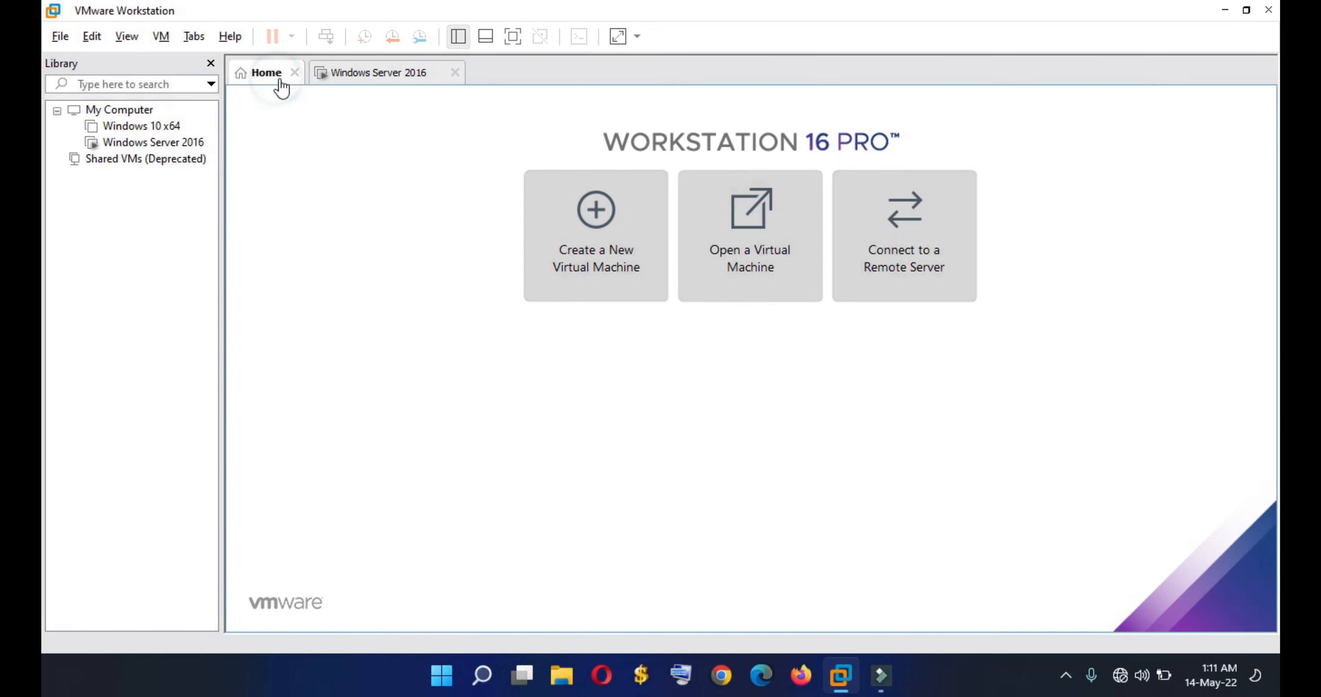
{"action": "left_click", "coordinate": [408, 71]}
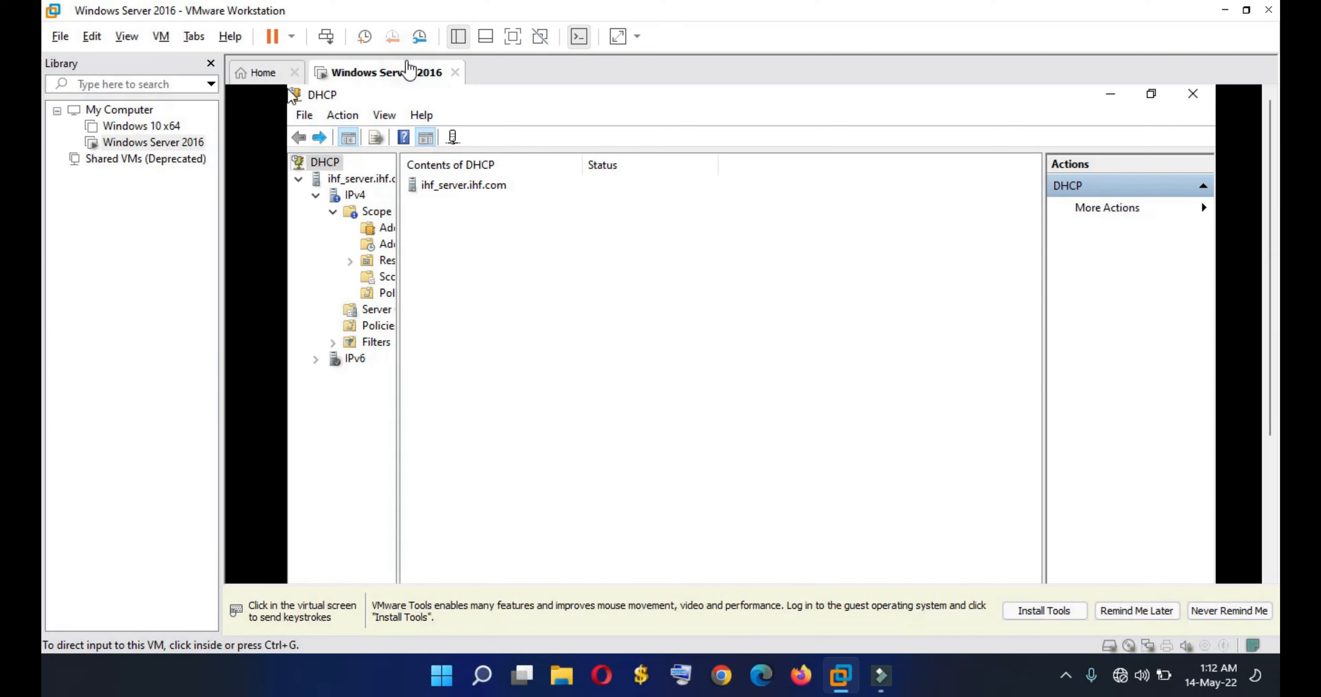
{"action": "left_click", "coordinate": [507, 37]}
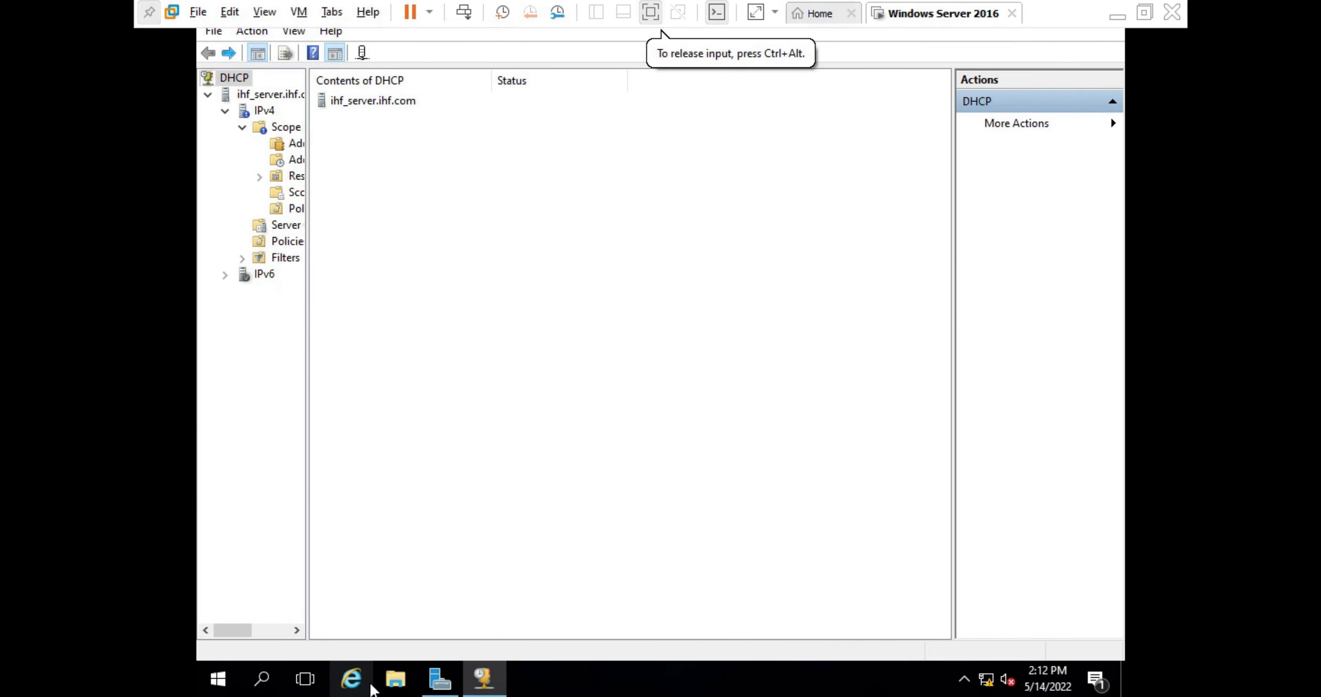
- Refresh ihf_server's Local Server properties, check notifications, and minimize VMware to the host desktop
{"action": "left_click", "coordinate": [435, 689]}
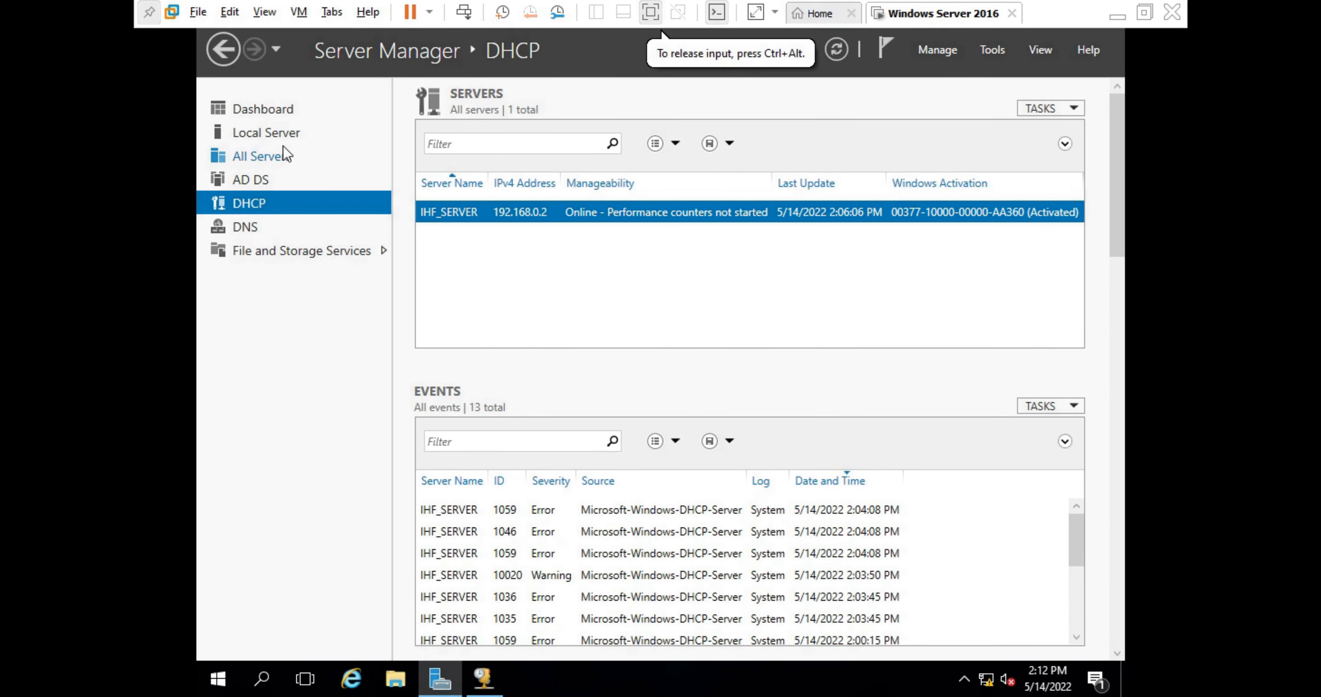
{"action": "left_click", "coordinate": [283, 131]}
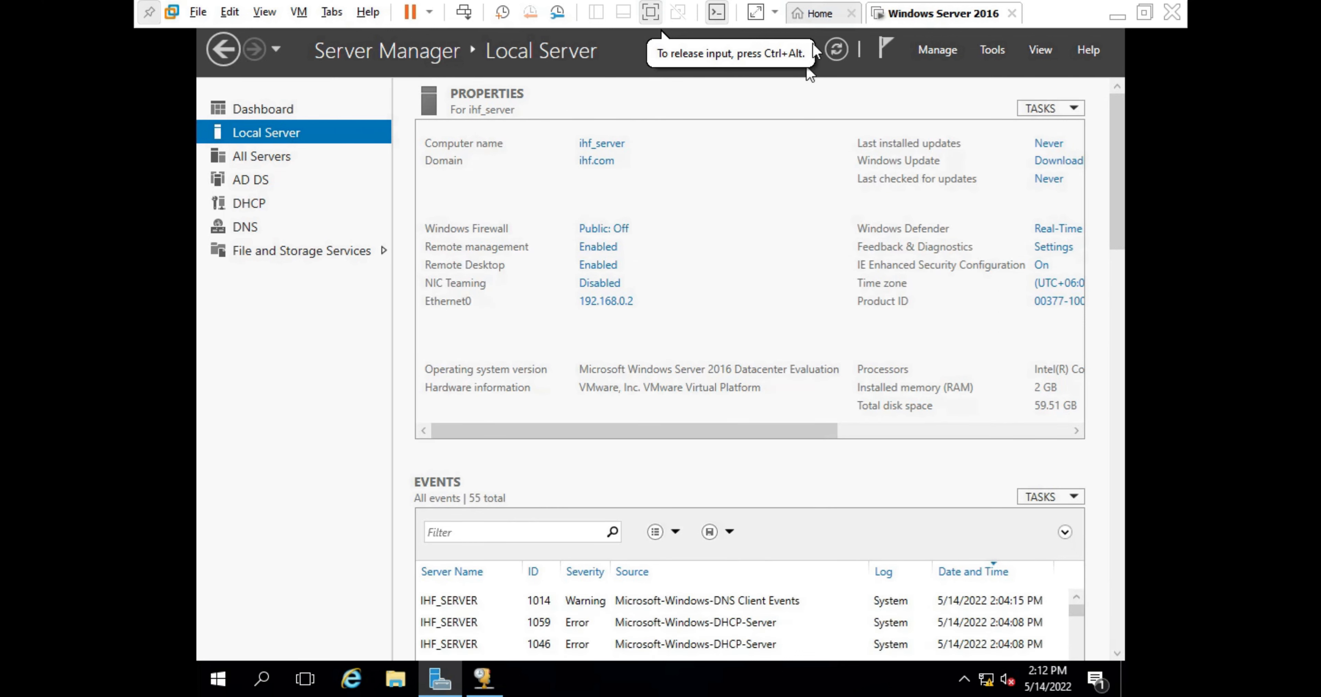
{"action": "left_click", "coordinate": [847, 53]}
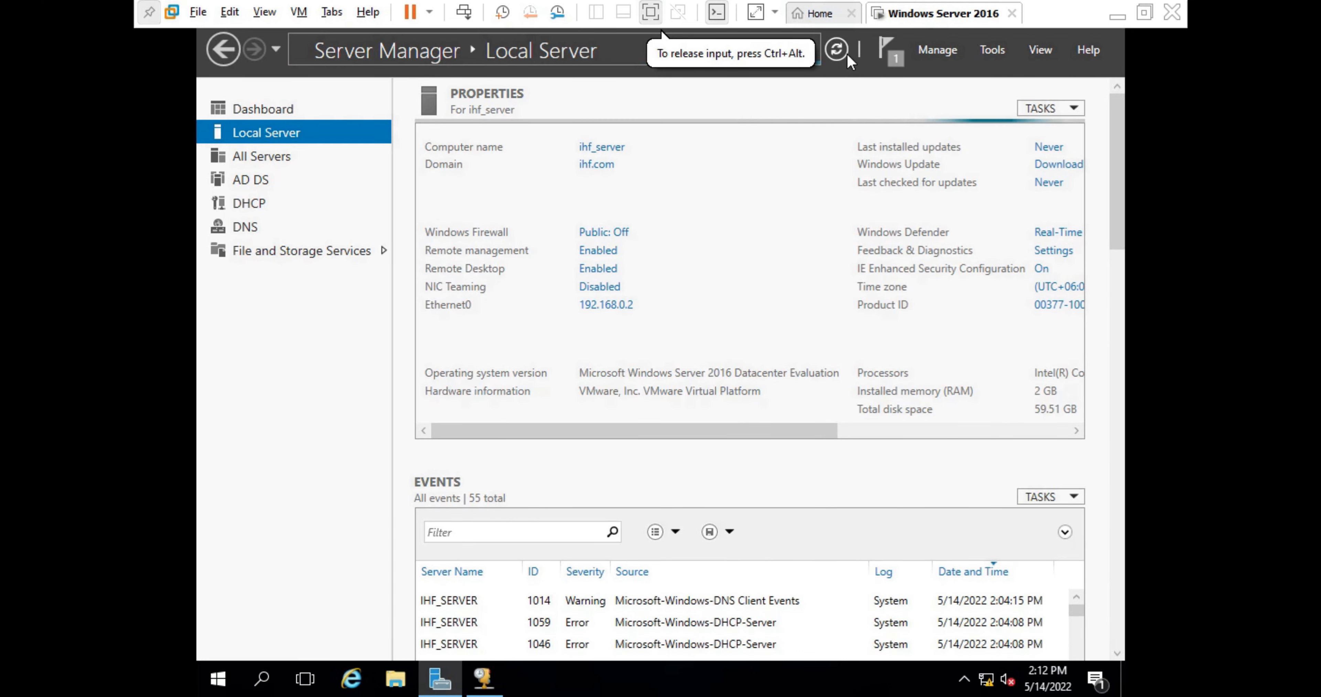
{"action": "left_click", "coordinate": [891, 49]}
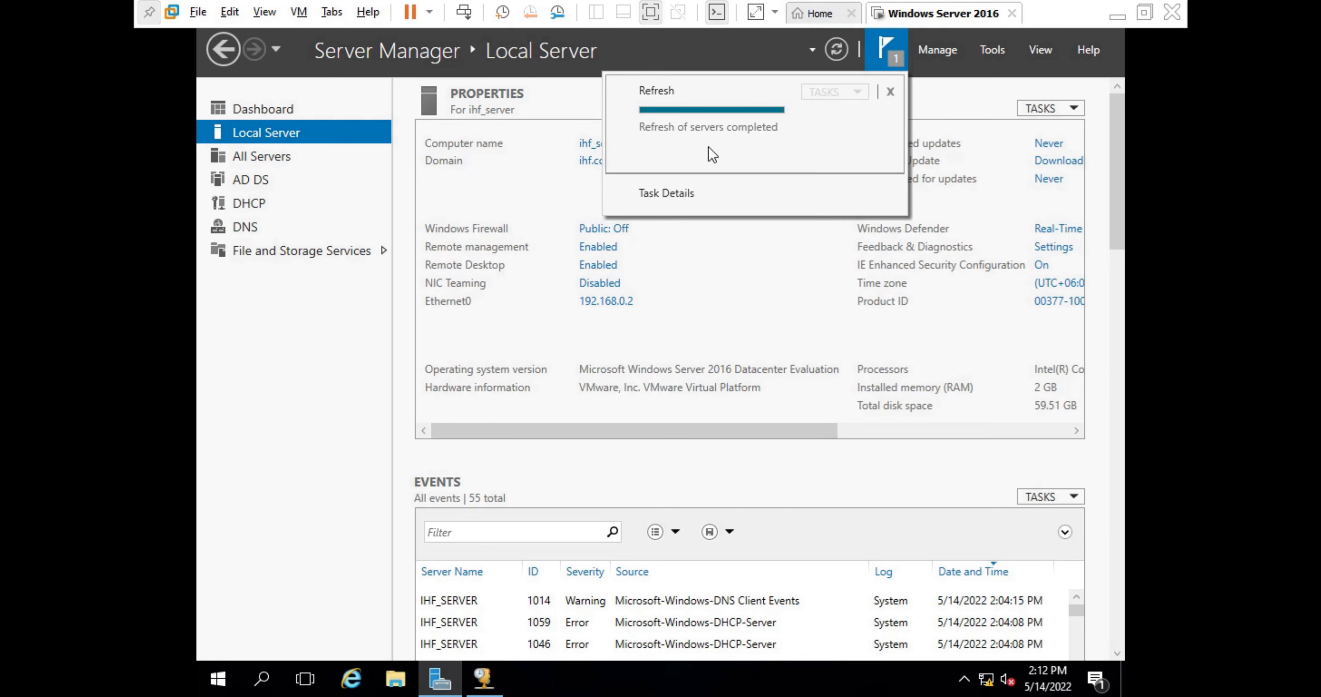
{"action": "left_click", "coordinate": [746, 253]}
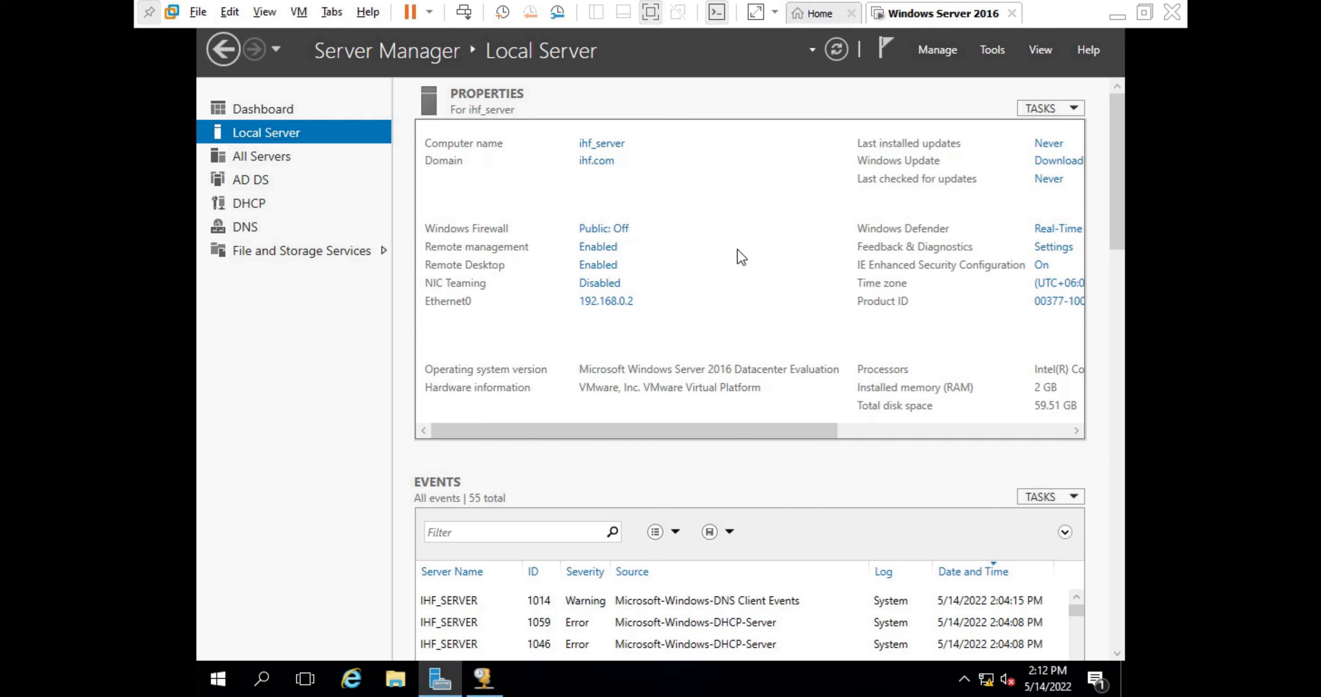
{"action": "left_click", "coordinate": [1130, 5]}
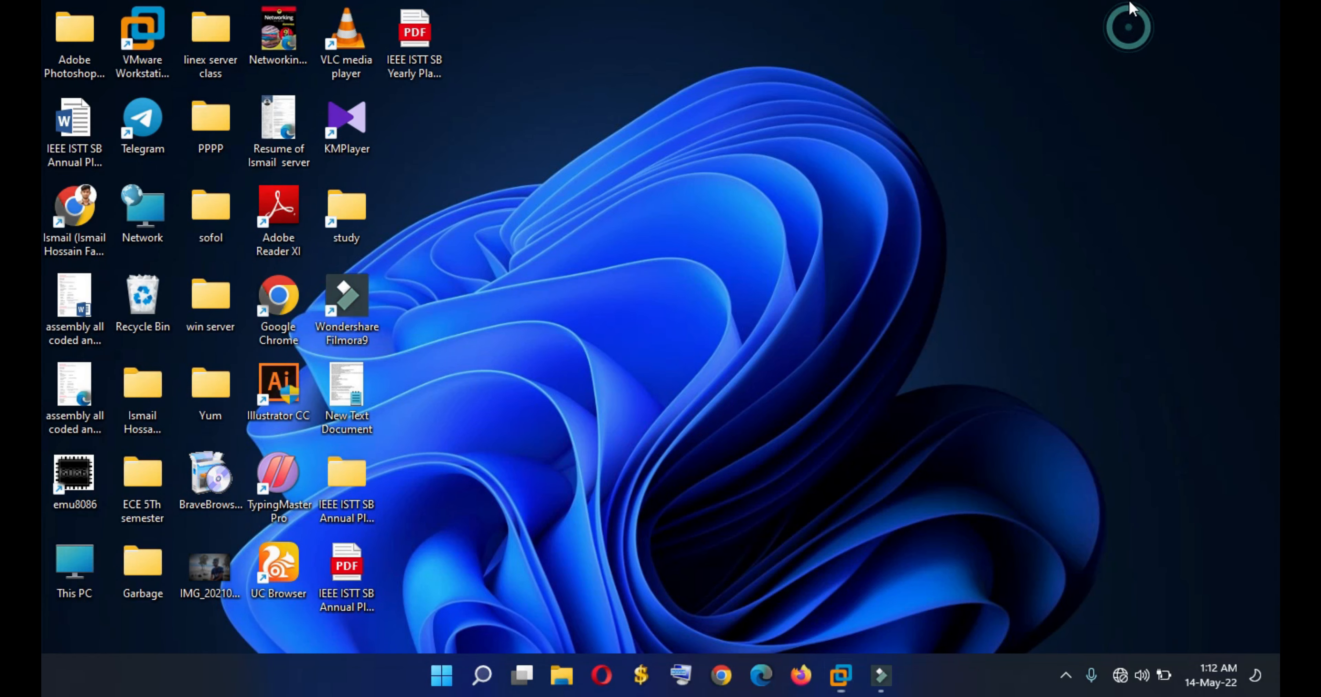